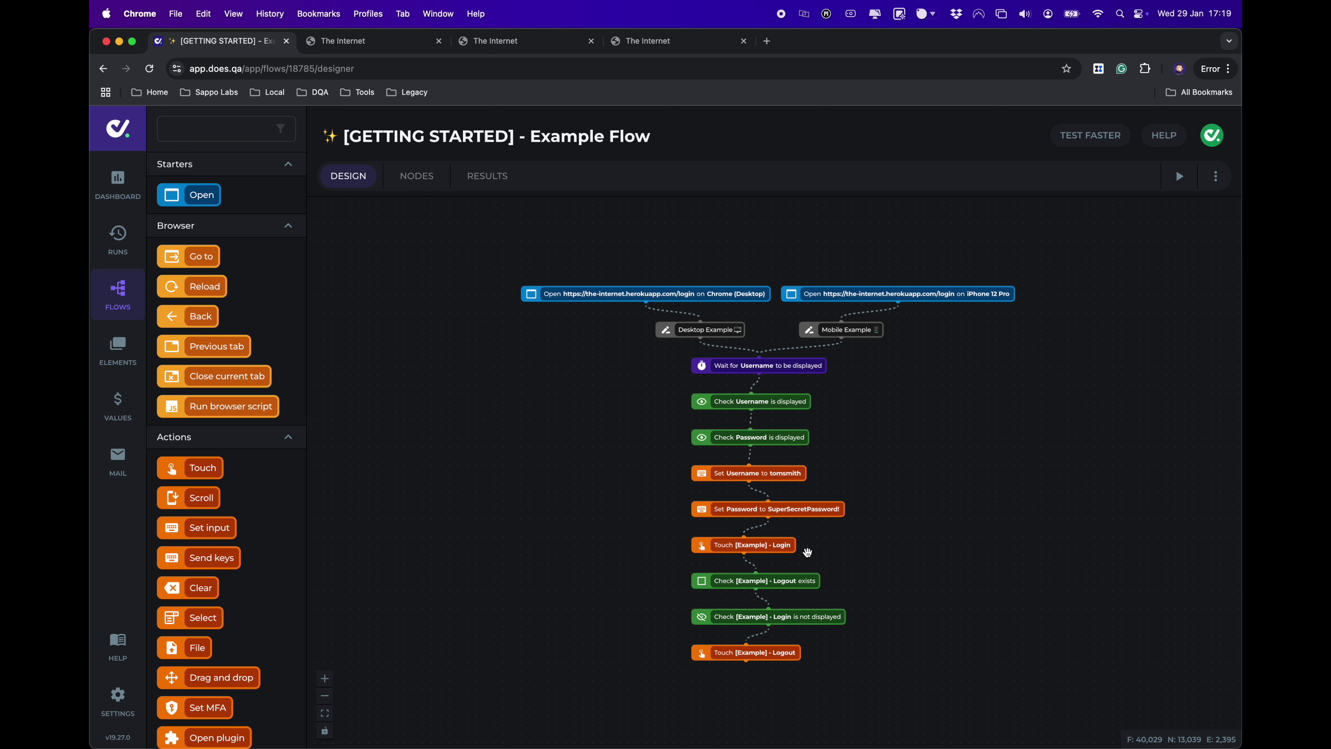
Create a new flow titled "Demo" from the flows list
{"action": "left_click_drag", "start_coordinate": [768, 518], "coordinate": [978, 568]}
{"action": "left_click", "coordinate": [114, 303]}
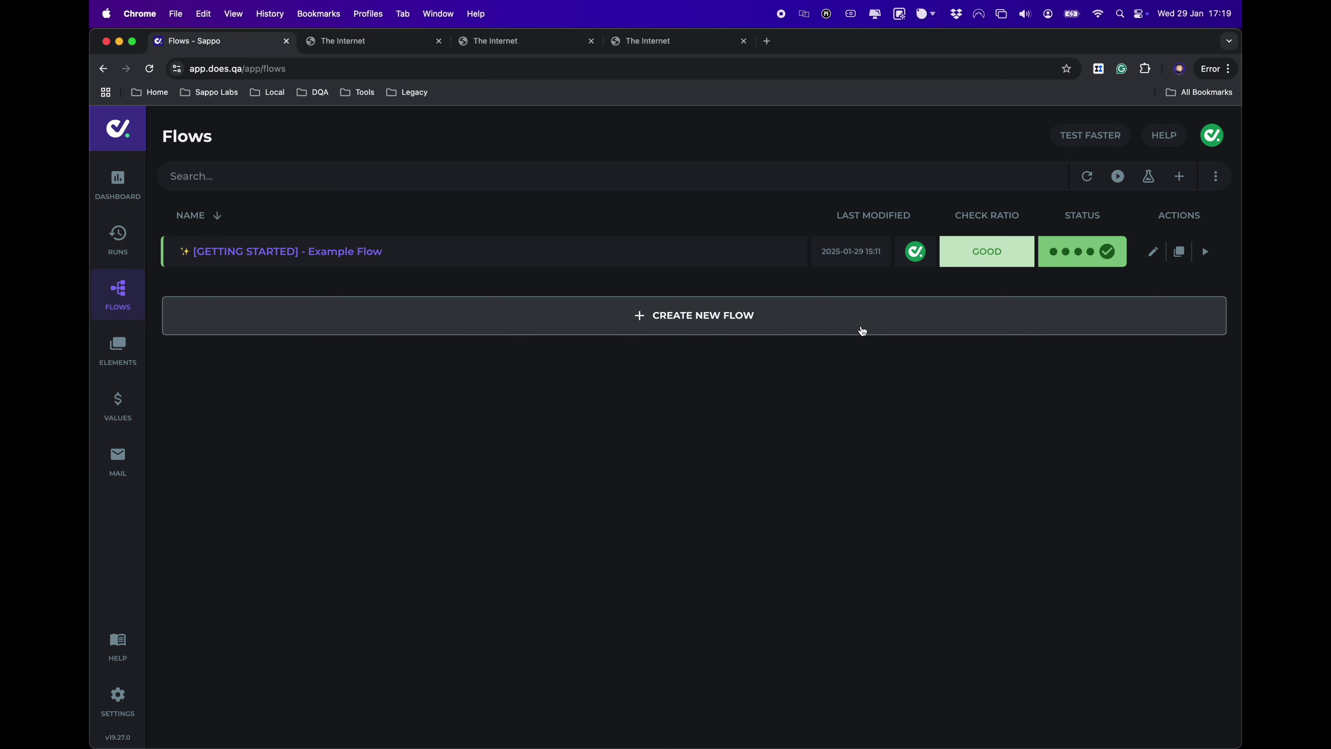
{"action": "left_click", "coordinate": [801, 321]}
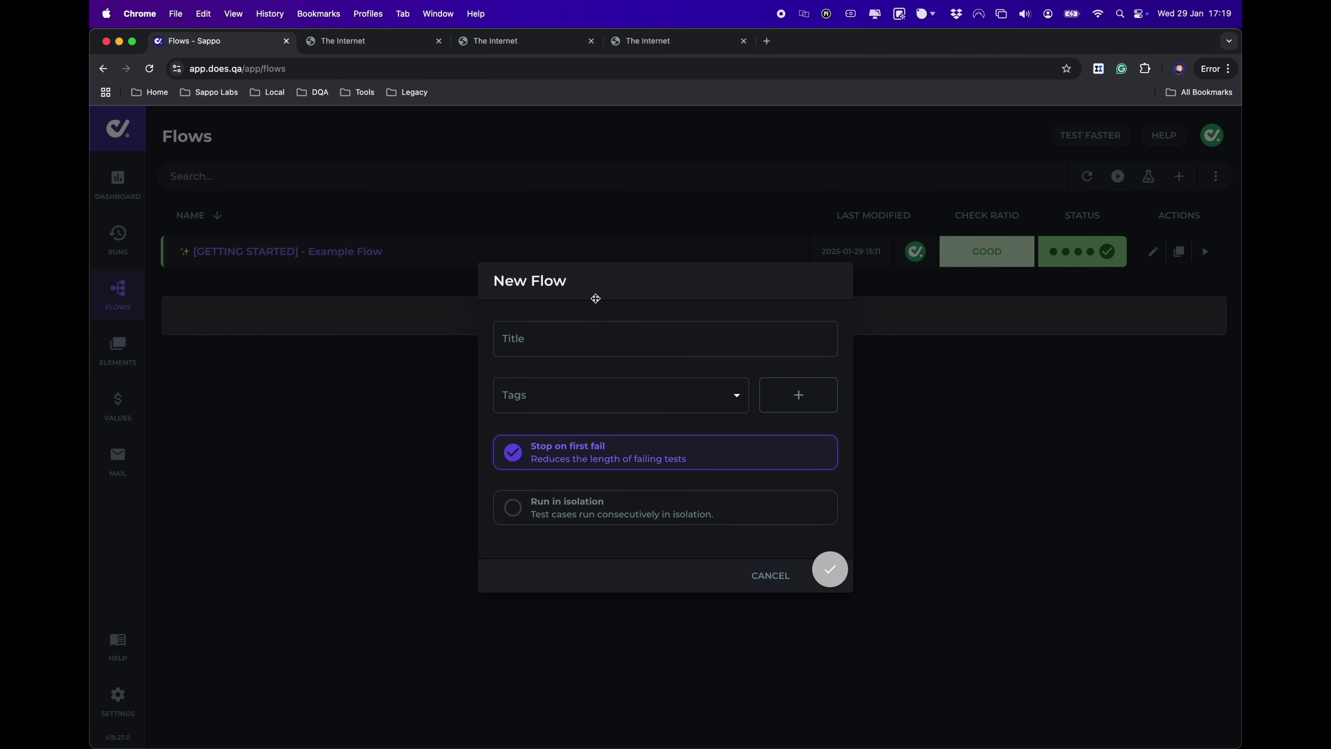
{"action": "left_click", "coordinate": [612, 344]}
{"action": "type", "text": "Demo"}
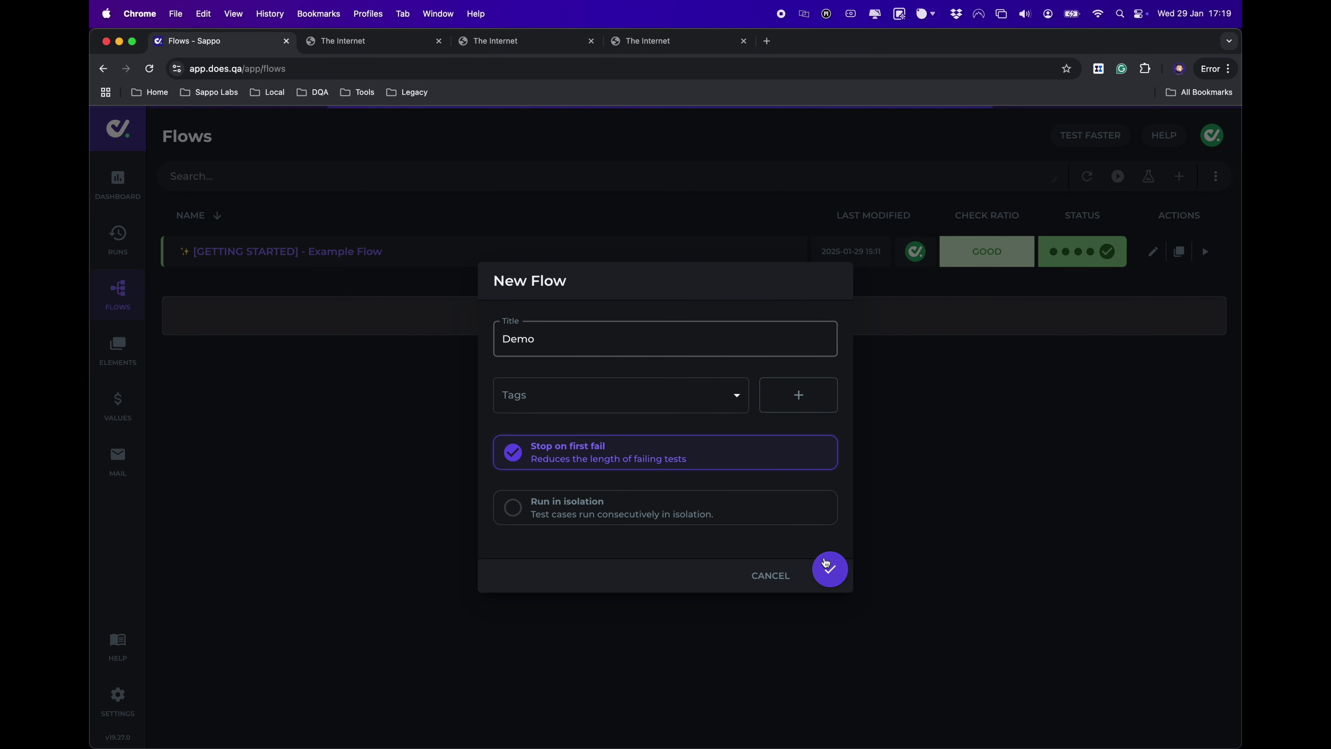
{"action": "key", "text": "Return"}
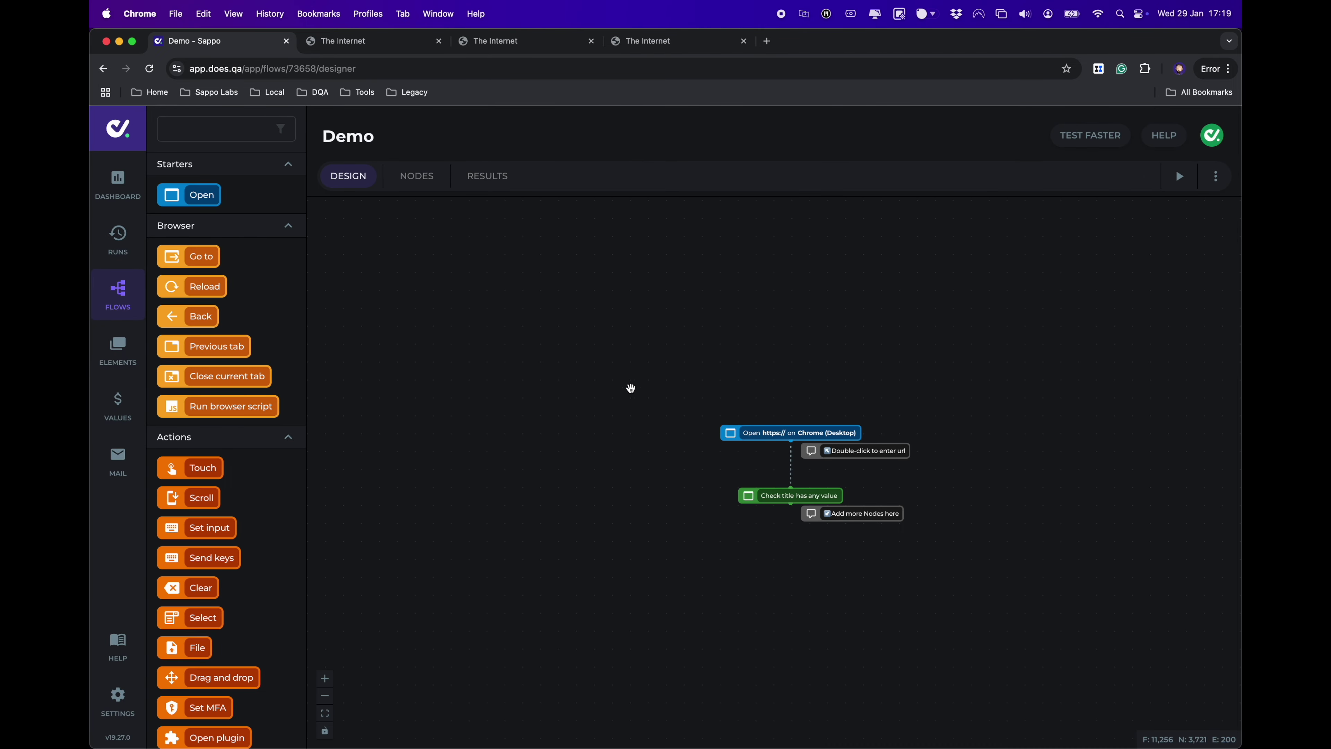
Look over the open example site pages: the main examples list, Dynamic Content and the login page, then return to the Demo flow
{"action": "left_click_drag", "start_coordinate": [719, 404], "coordinate": [626, 379]}
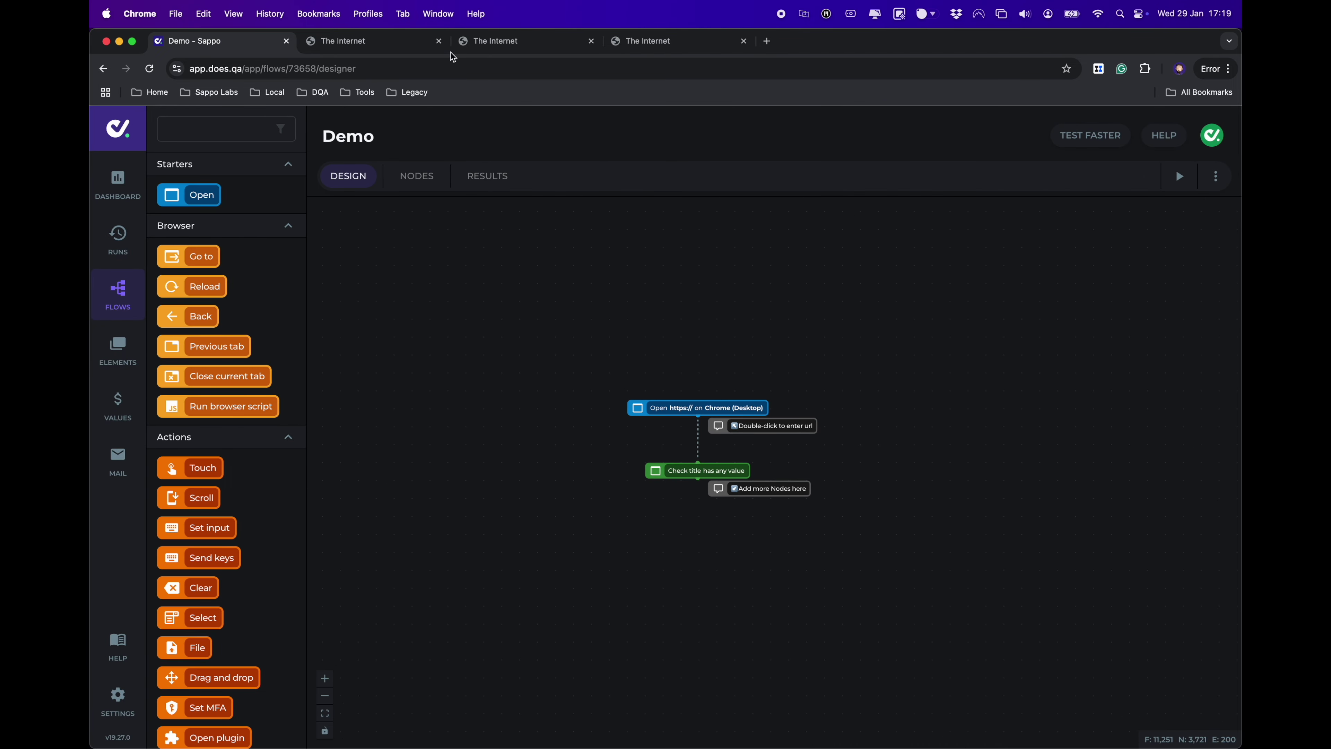
{"action": "left_click", "coordinate": [387, 44]}
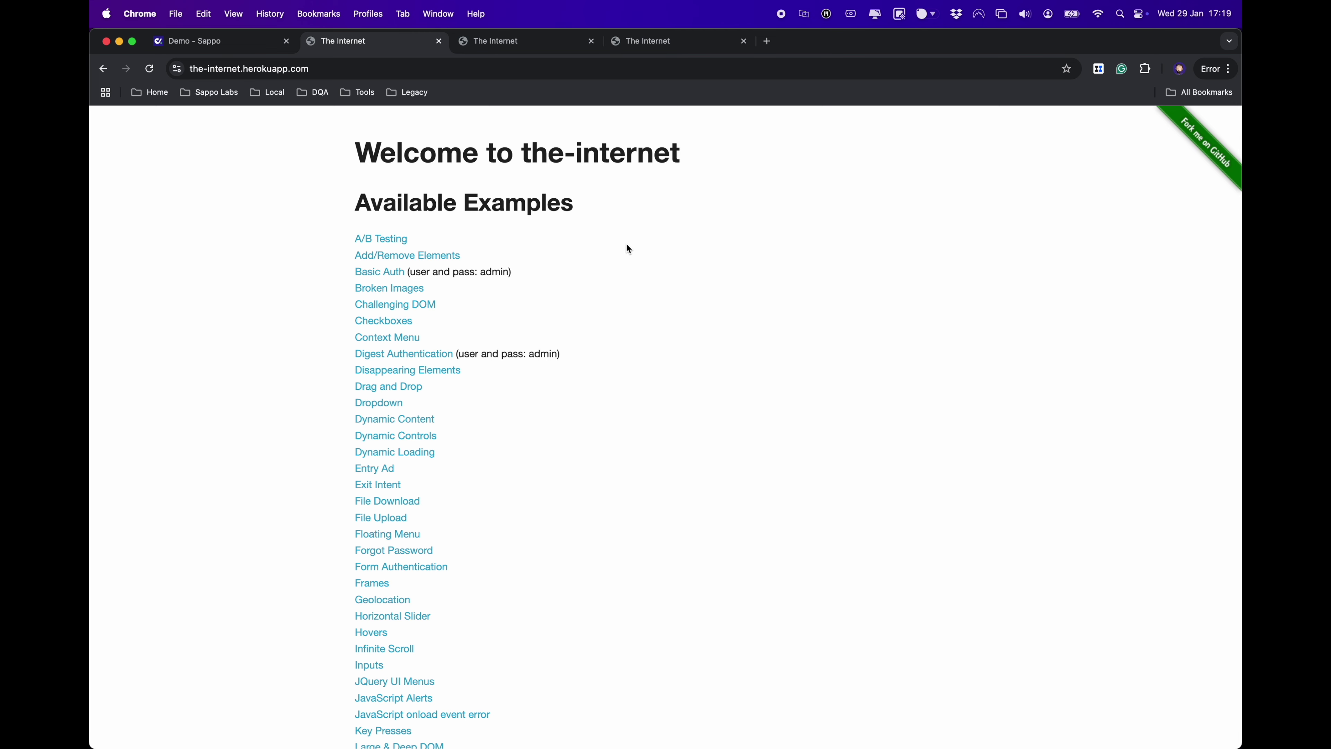
{"action": "left_click", "coordinate": [522, 40]}
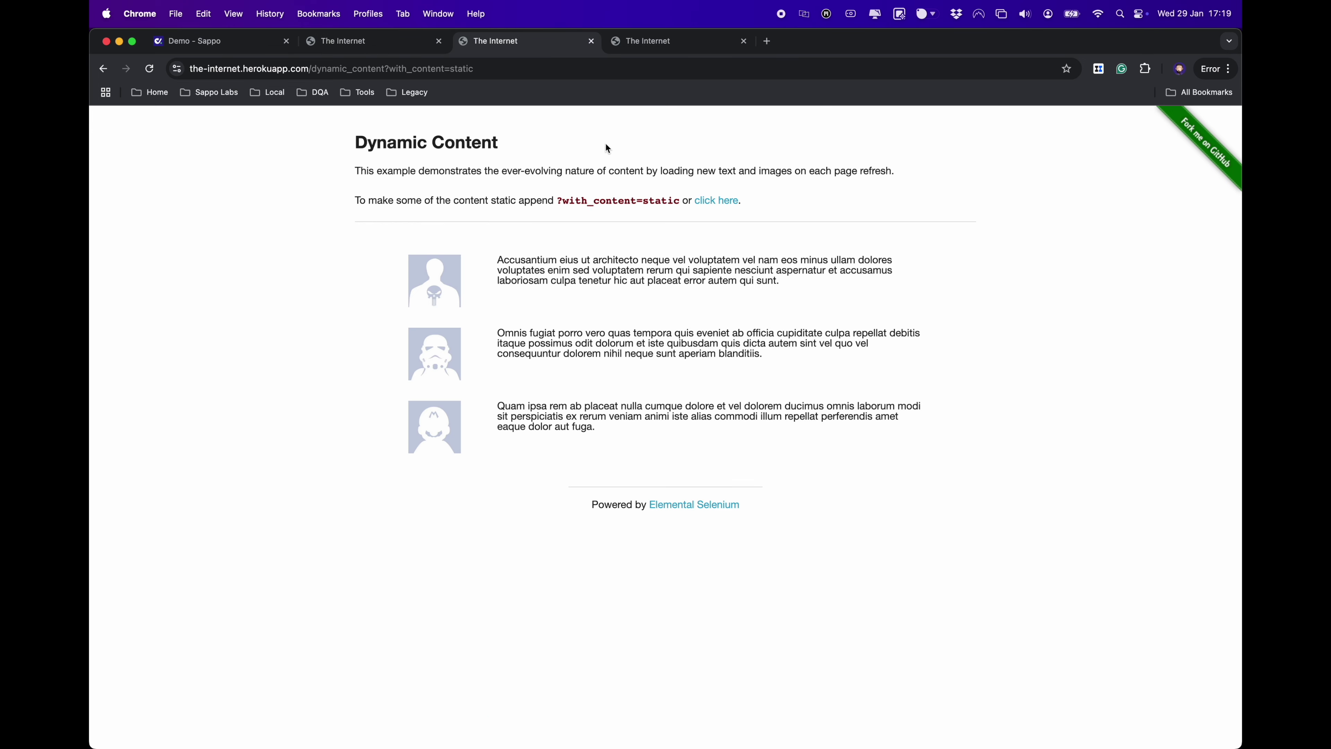
{"action": "left_click", "coordinate": [654, 45]}
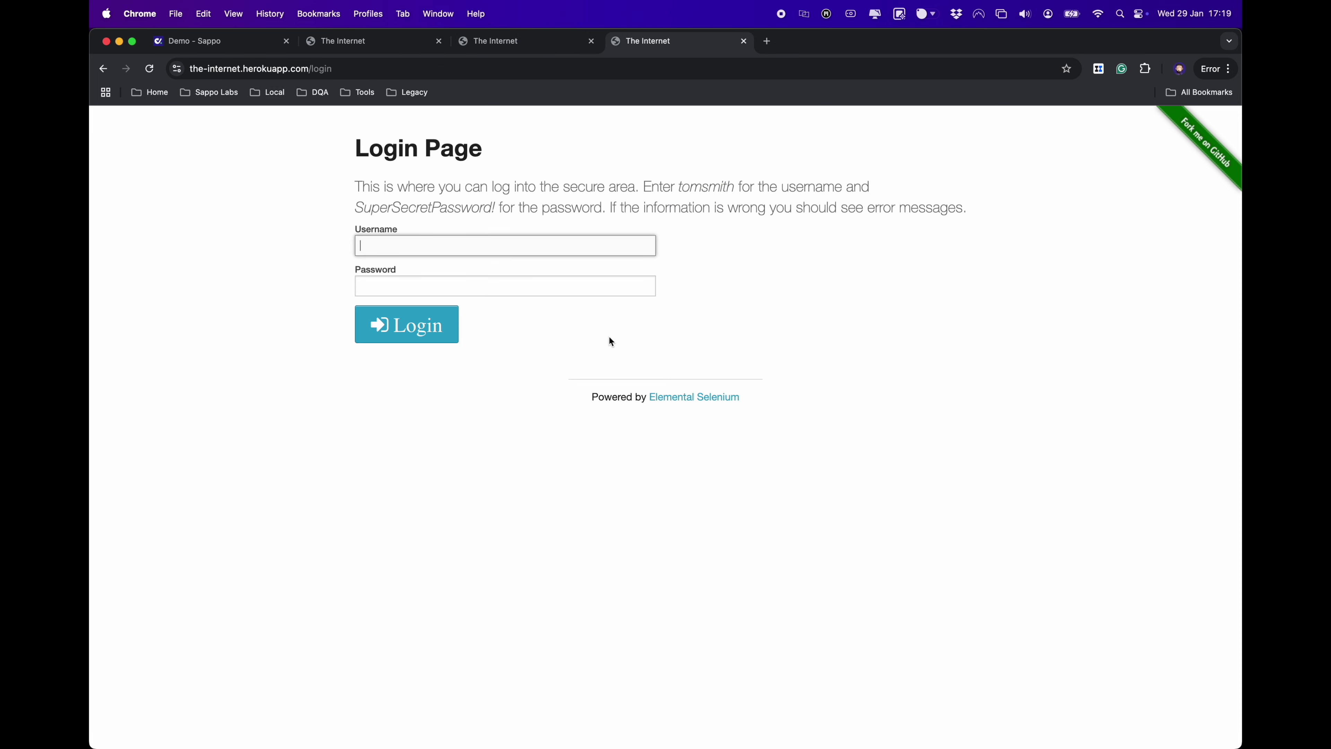
{"action": "left_click", "coordinate": [252, 47]}
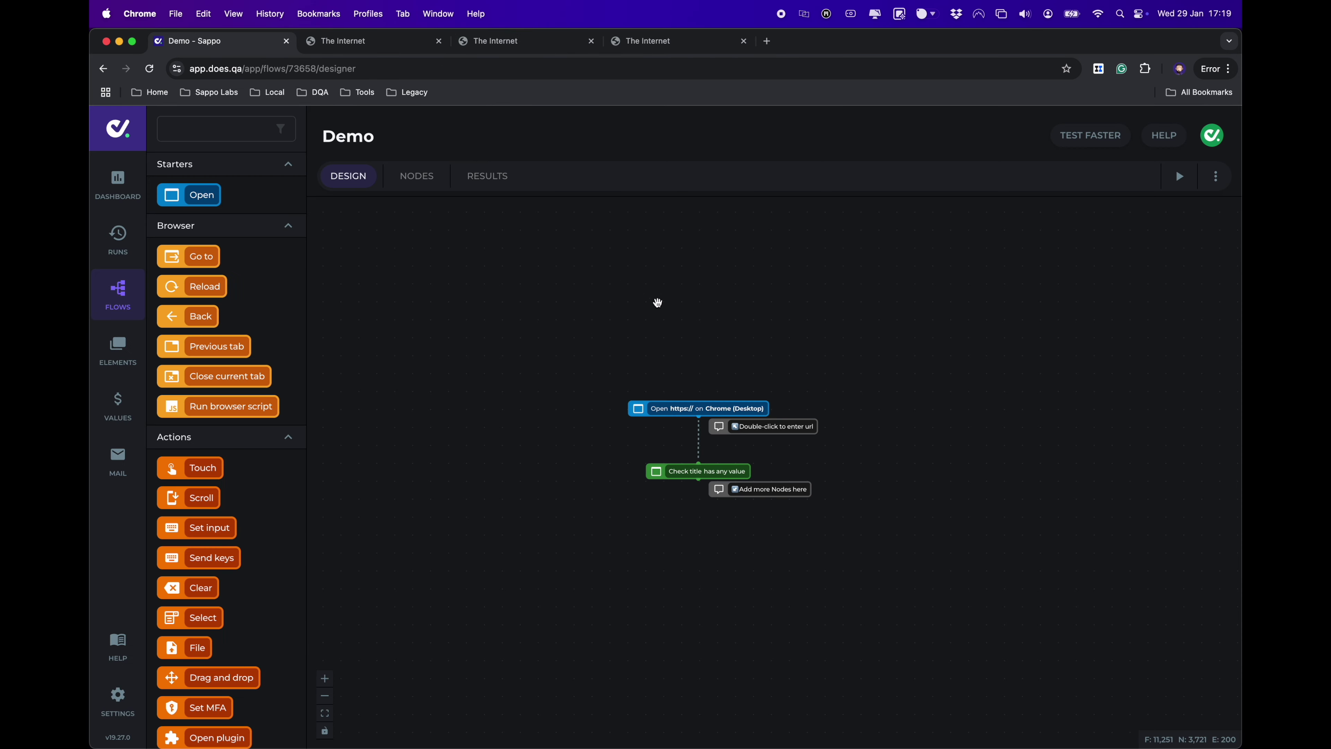
{"action": "scroll", "coordinate": [728, 380], "scroll_direction": "up", "scroll_amount": 3}
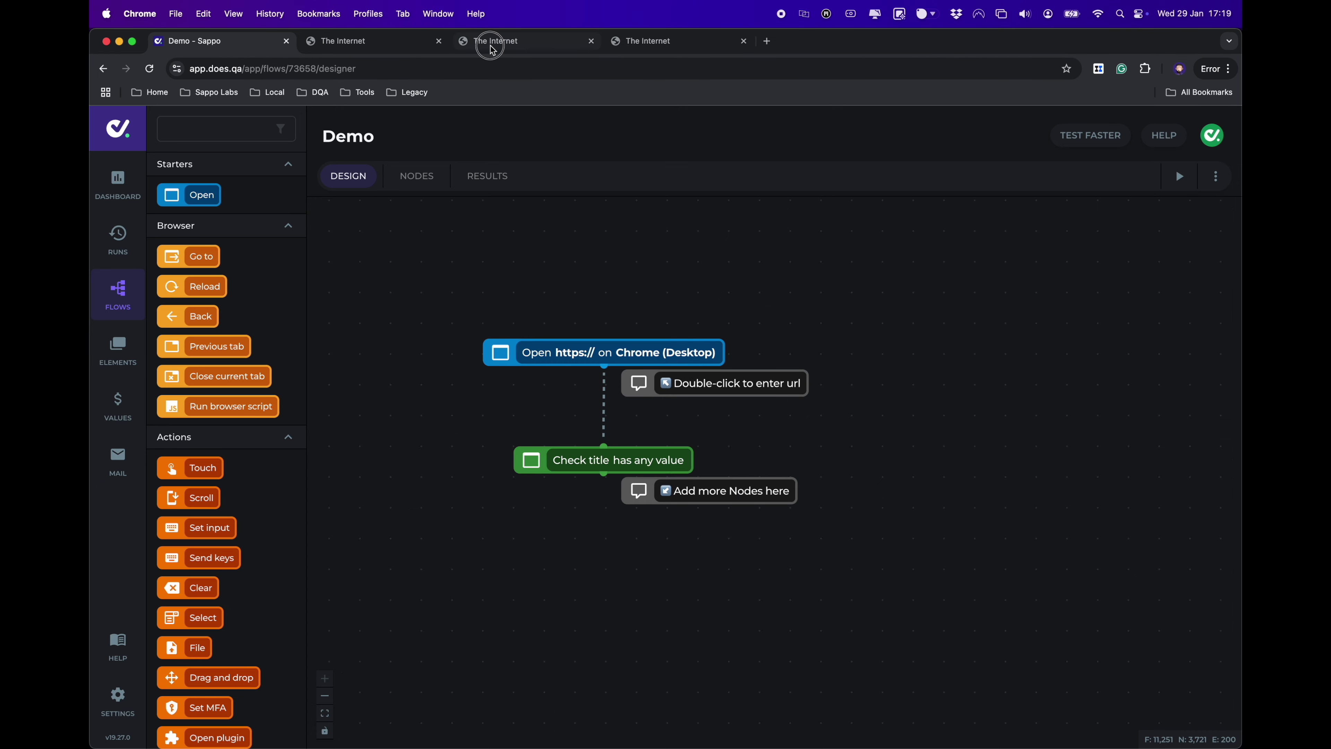
Copy the full address of the Dynamic Content example page, including its with_content=static parameter
{"action": "left_click", "coordinate": [475, 41]}
{"action": "left_click", "coordinate": [365, 68]}
{"action": "left_click", "coordinate": [296, 73]}
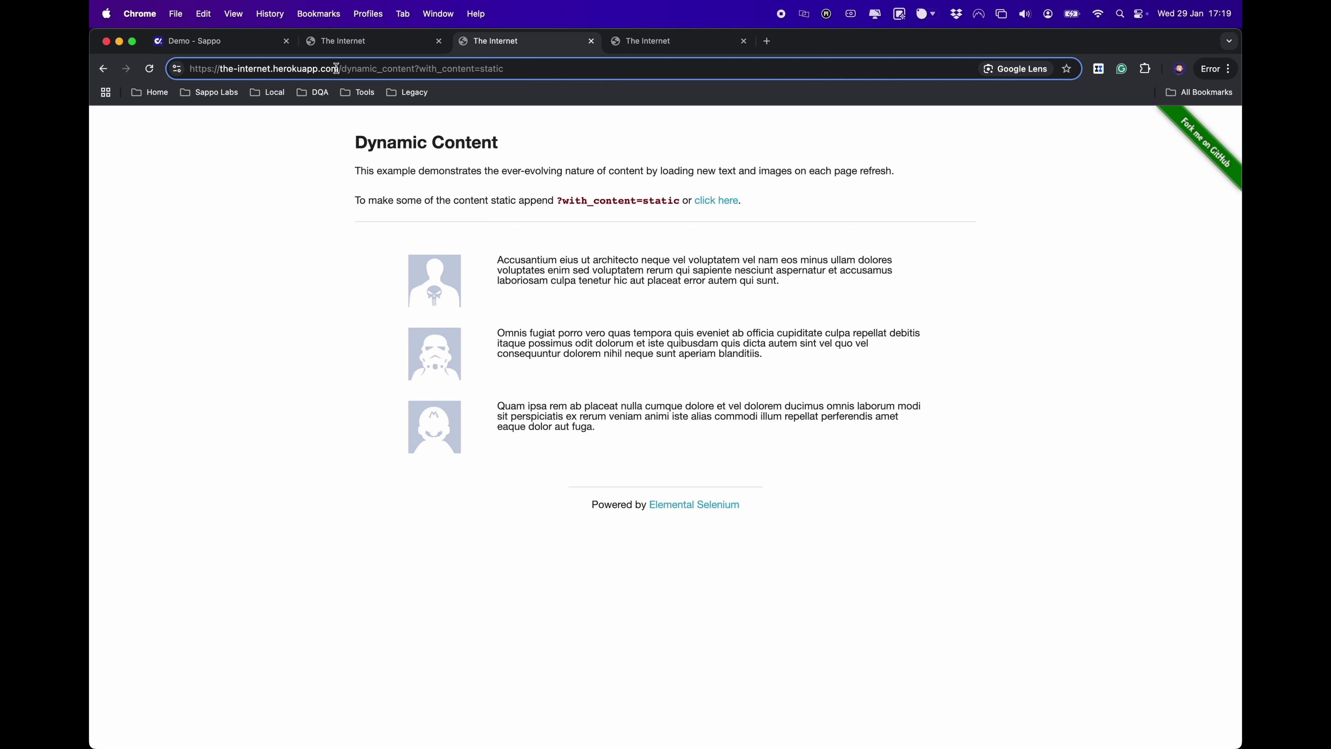
{"action": "triple_click", "coordinate": [501, 67]}
{"action": "key", "text": "super+c"}
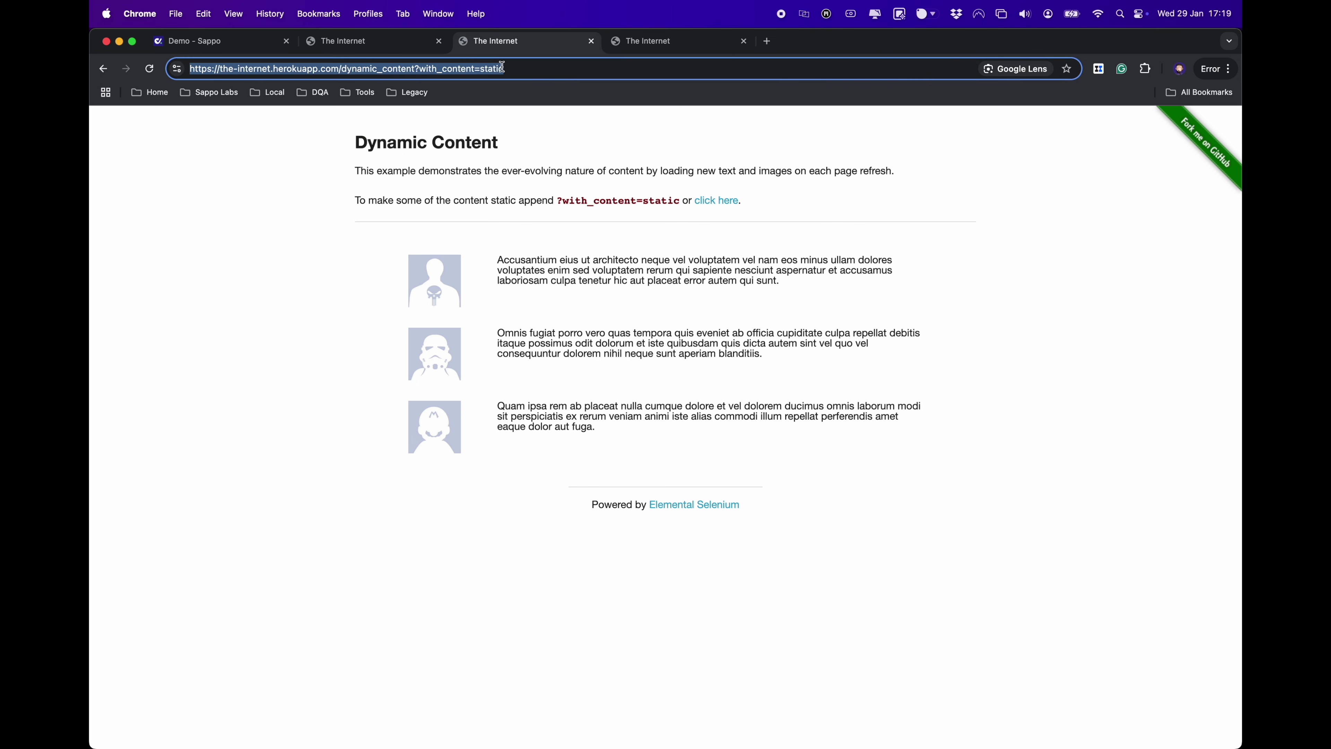
{"action": "left_click", "coordinate": [247, 42]}
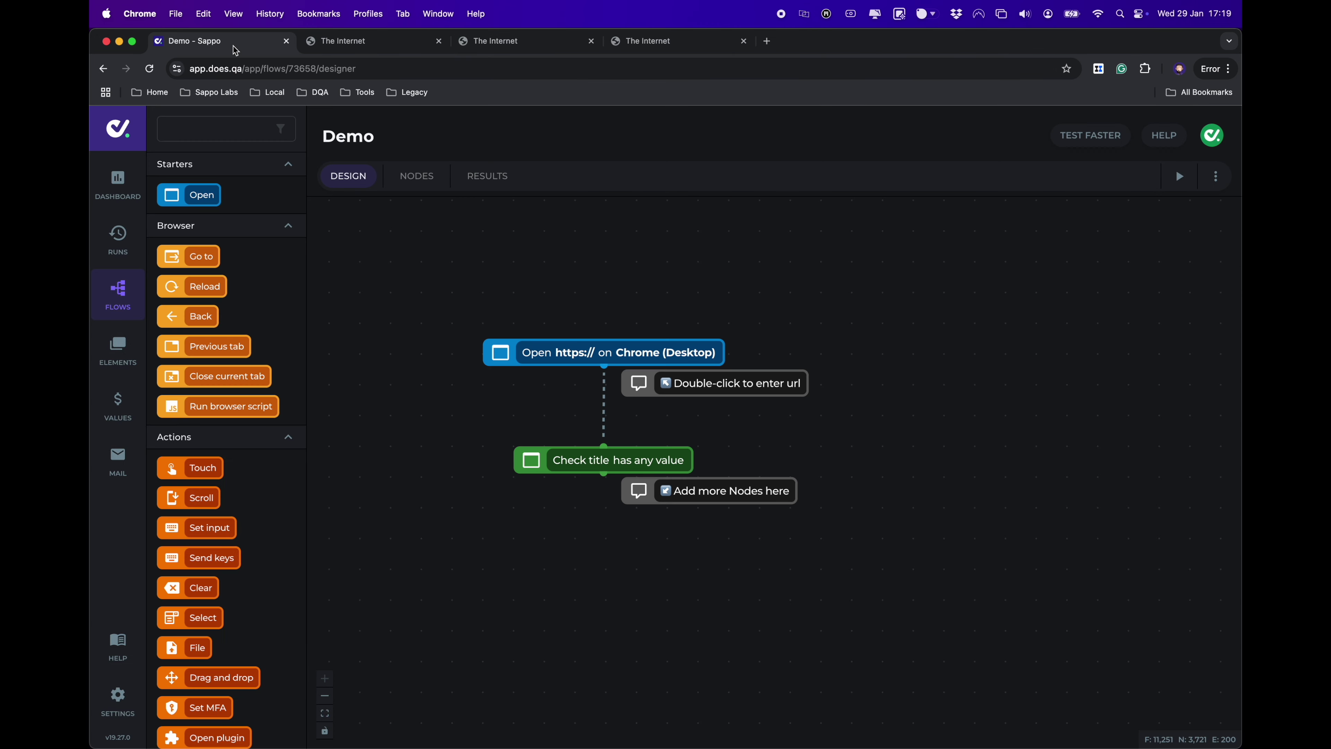
{"action": "left_click", "coordinate": [547, 354]}
{"action": "double_click", "coordinate": [547, 354]}
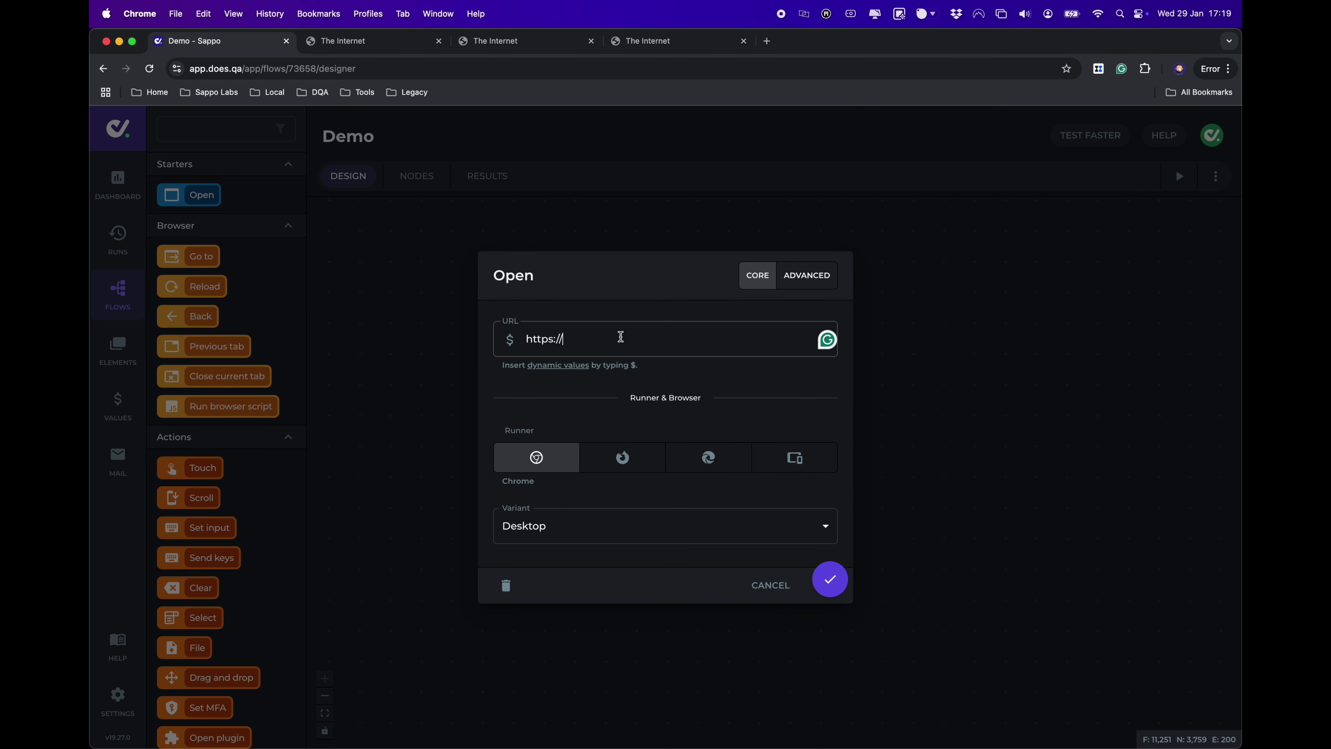
{"action": "key", "text": "super+a"}
{"action": "key", "text": "super+v"}
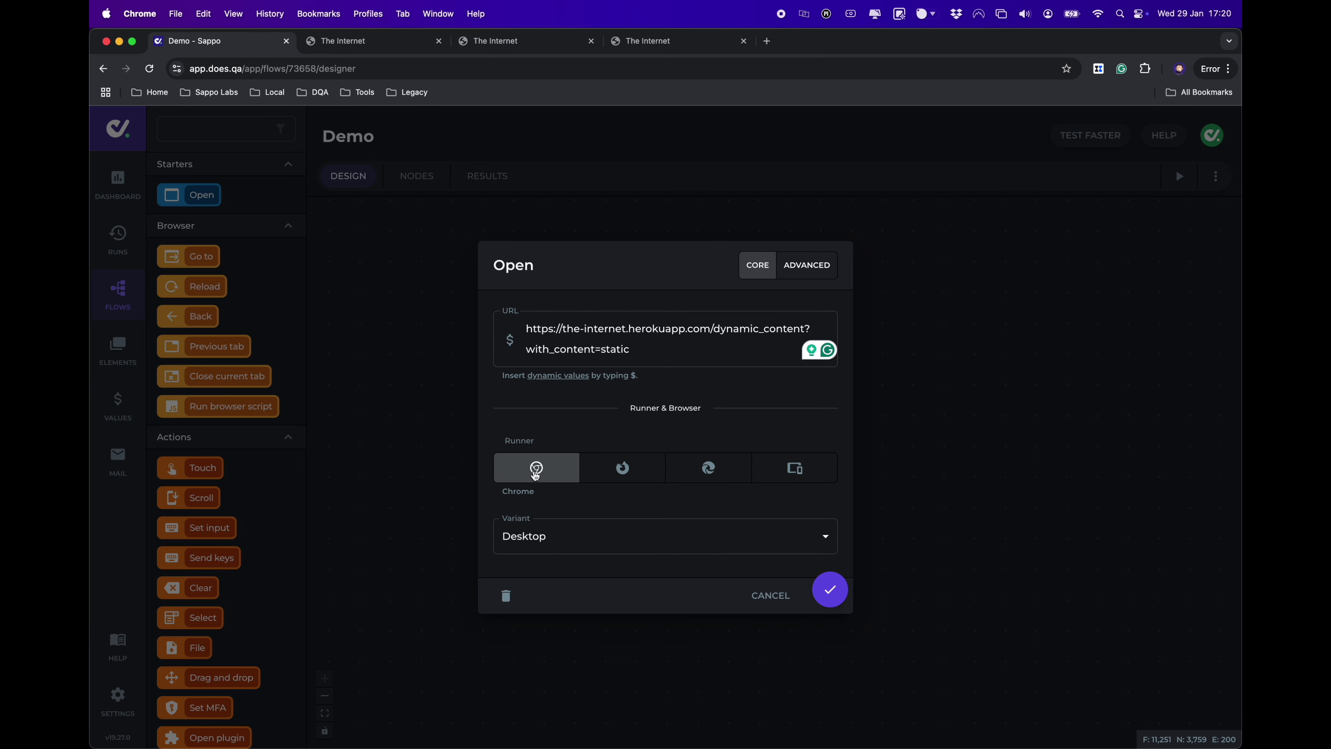
{"action": "left_click", "coordinate": [812, 276]}
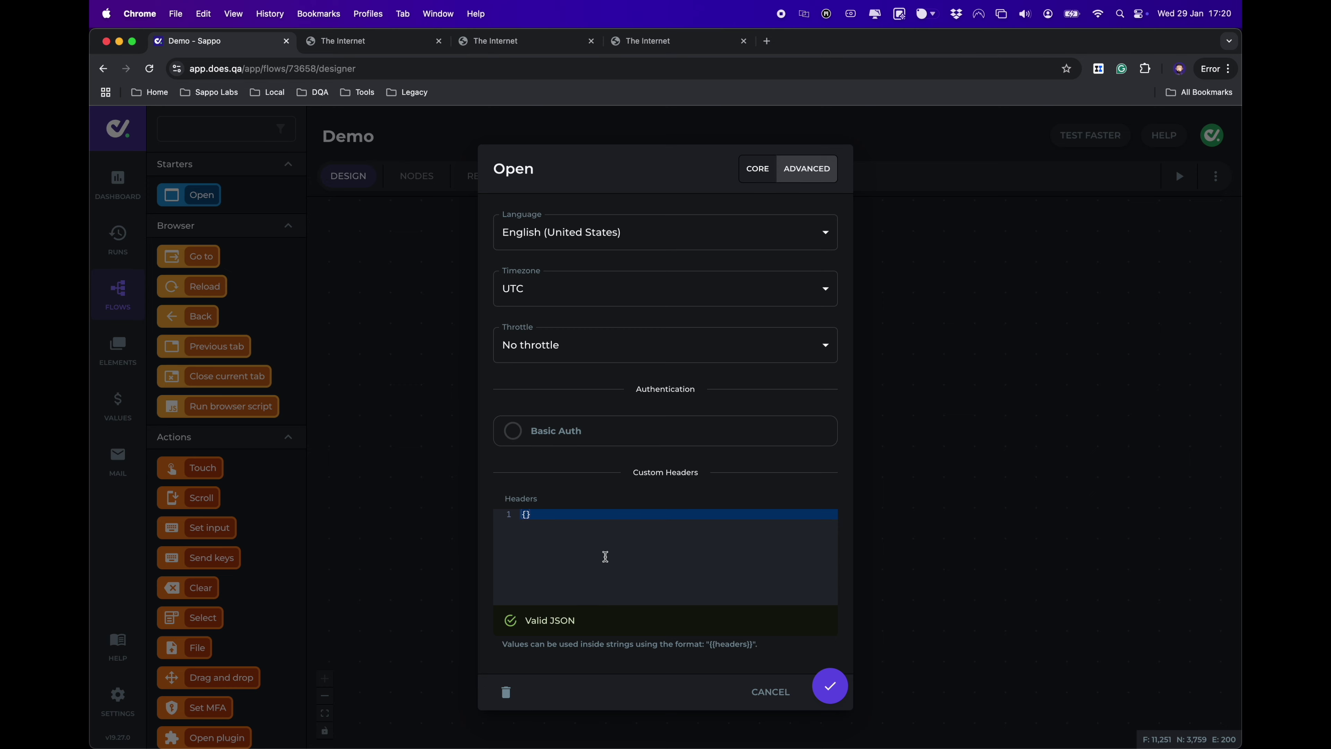
{"action": "left_click", "coordinate": [763, 170]}
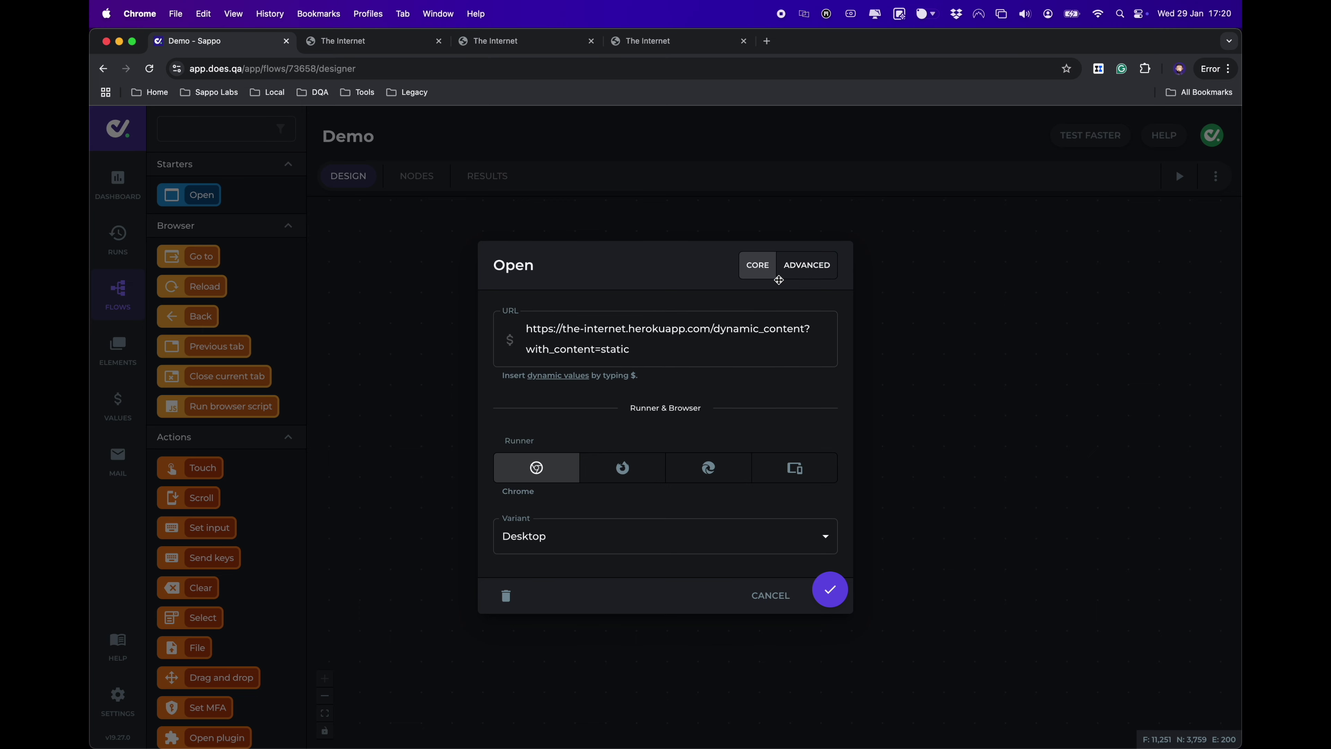
{"action": "left_click", "coordinate": [838, 594]}
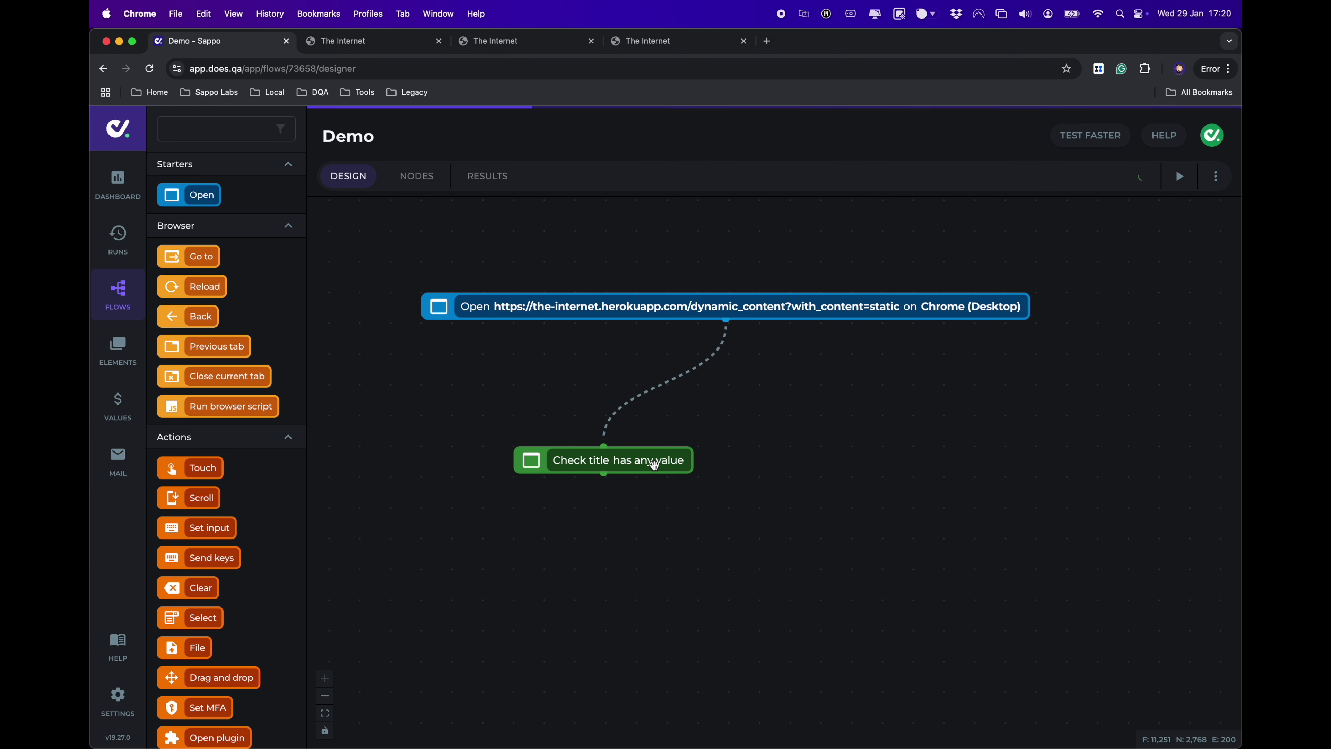
Move the title check node closer to the Open node and add a Snapshot change-detection node beneath it
{"action": "left_click_drag", "start_coordinate": [659, 461], "coordinate": [691, 401]}
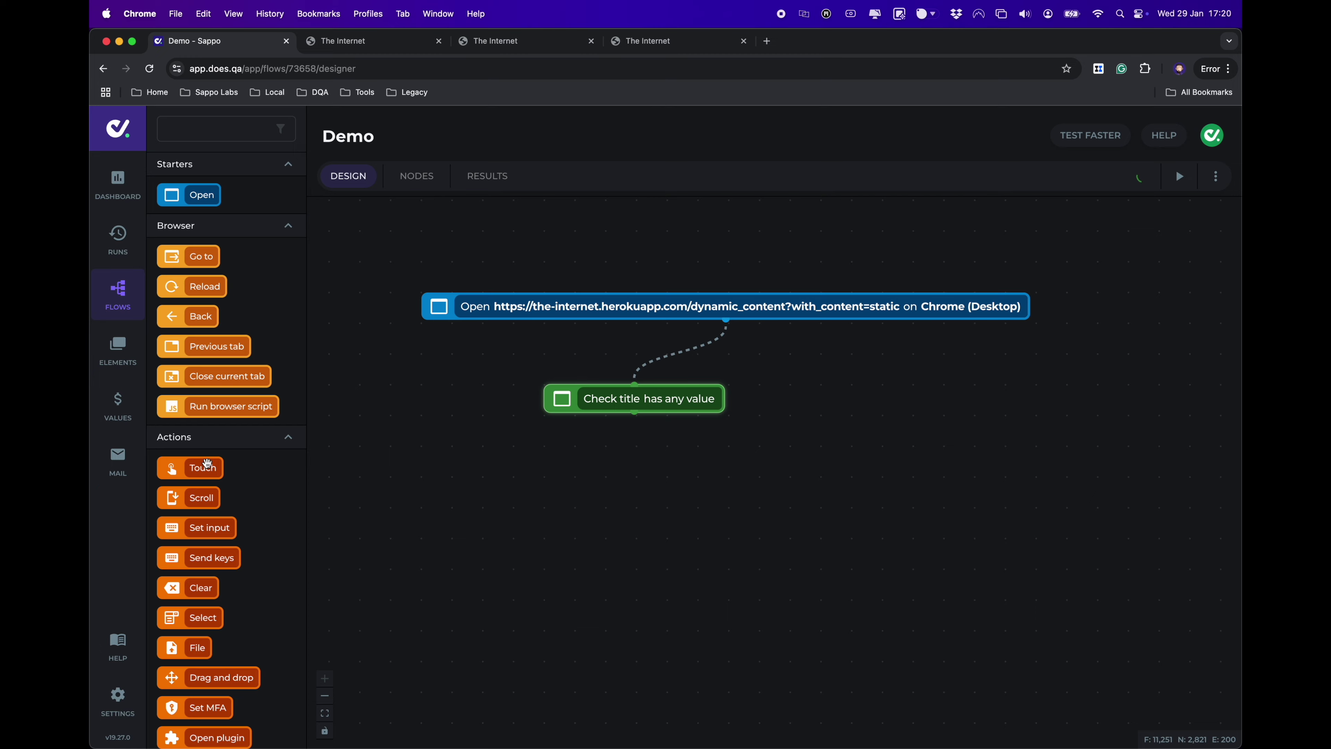
{"action": "scroll", "coordinate": [207, 462], "scroll_direction": "down", "scroll_amount": 3}
{"action": "scroll", "coordinate": [206, 462], "scroll_direction": "up", "scroll_amount": 2}
{"action": "scroll", "coordinate": [206, 462], "scroll_direction": "down", "scroll_amount": 10}
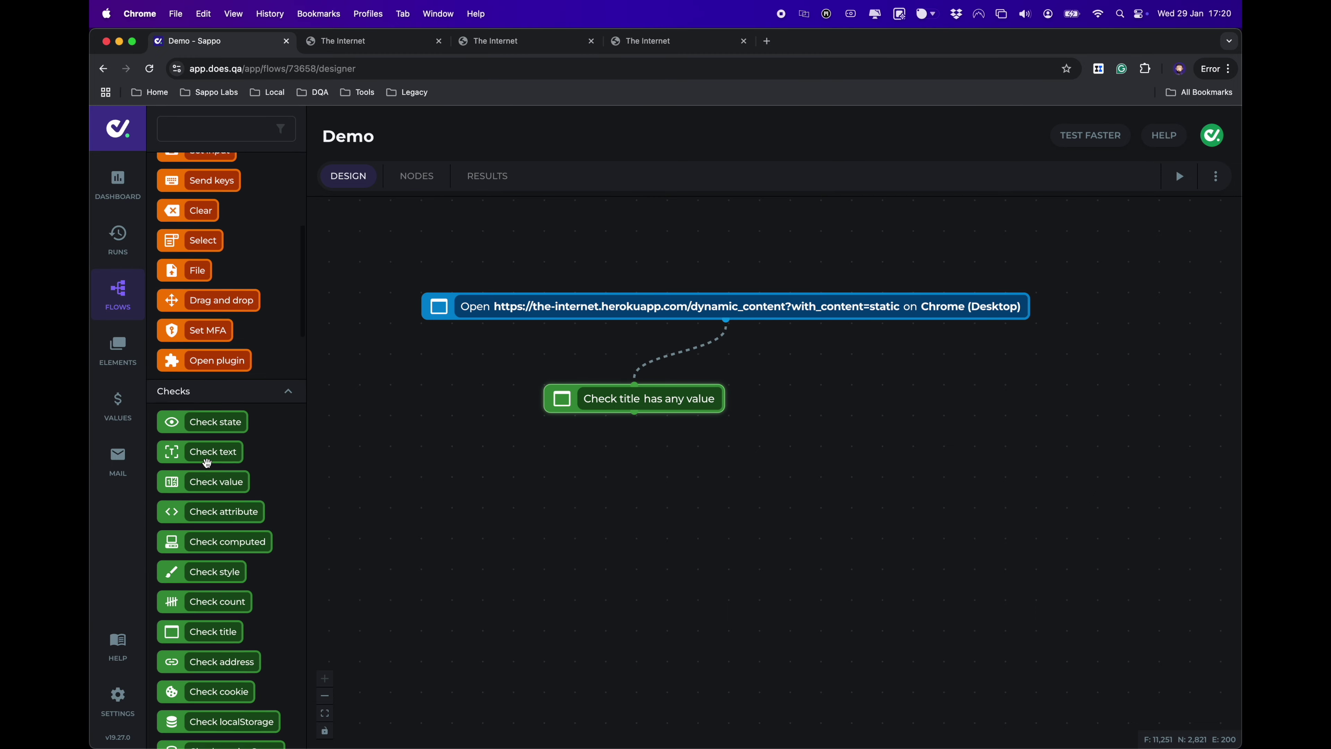
{"action": "scroll", "coordinate": [207, 463], "scroll_direction": "down", "scroll_amount": 10}
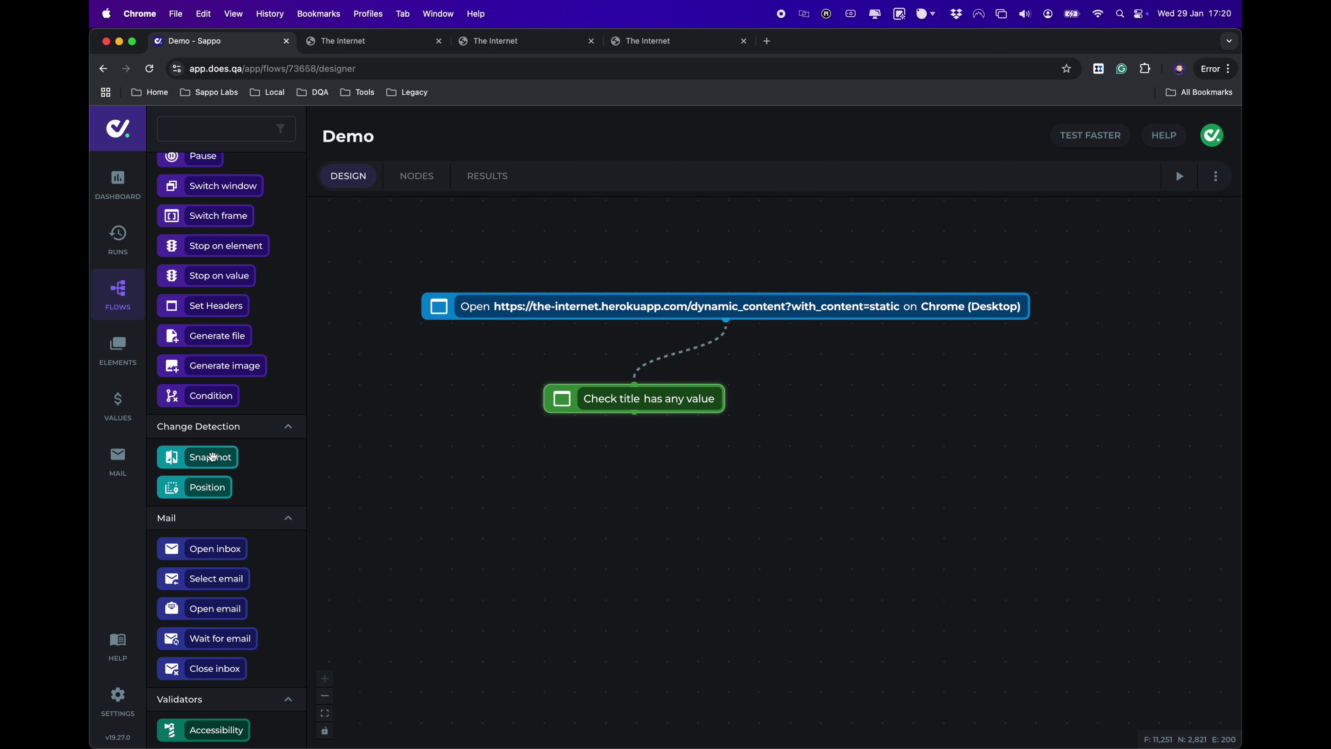
{"action": "left_click_drag", "start_coordinate": [213, 456], "coordinate": [587, 463]}
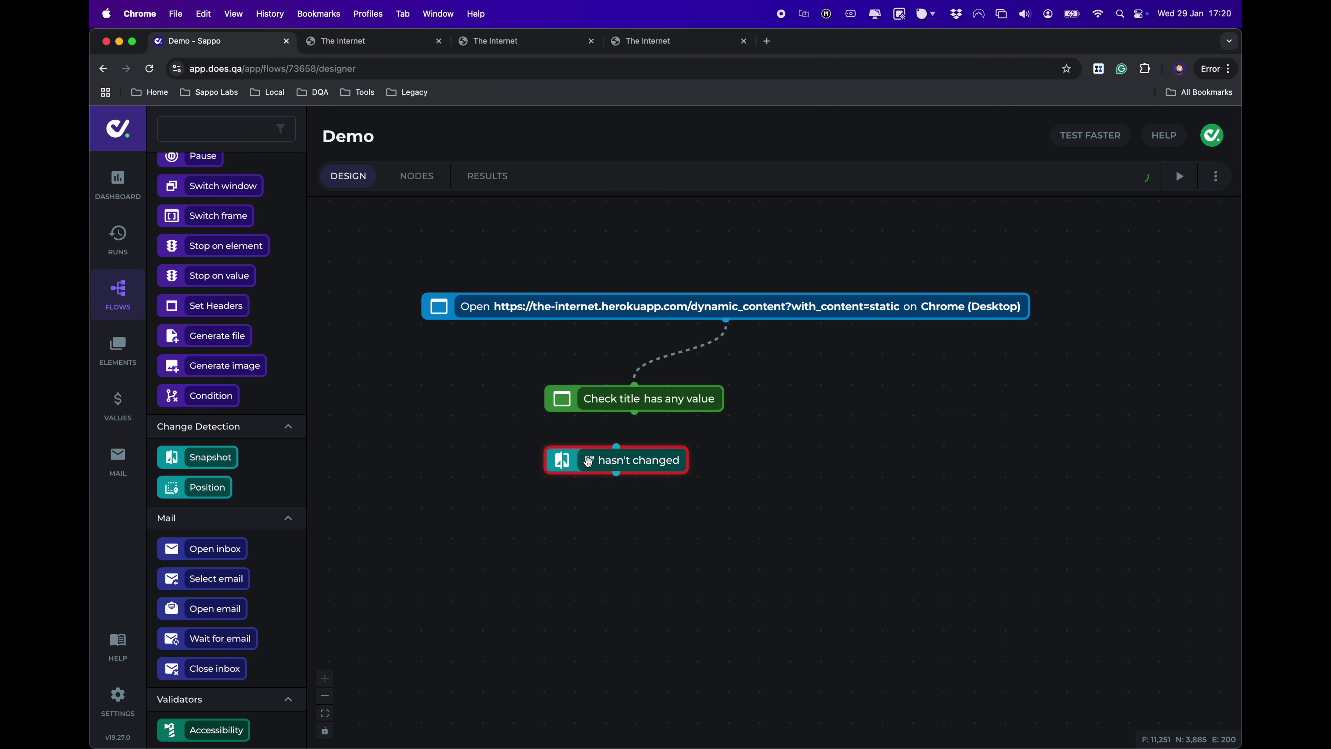
Set the snapshot node's mode to Page with 0% acceptable change, review its status-on-fail option and save it
{"action": "left_click", "coordinate": [588, 461]}
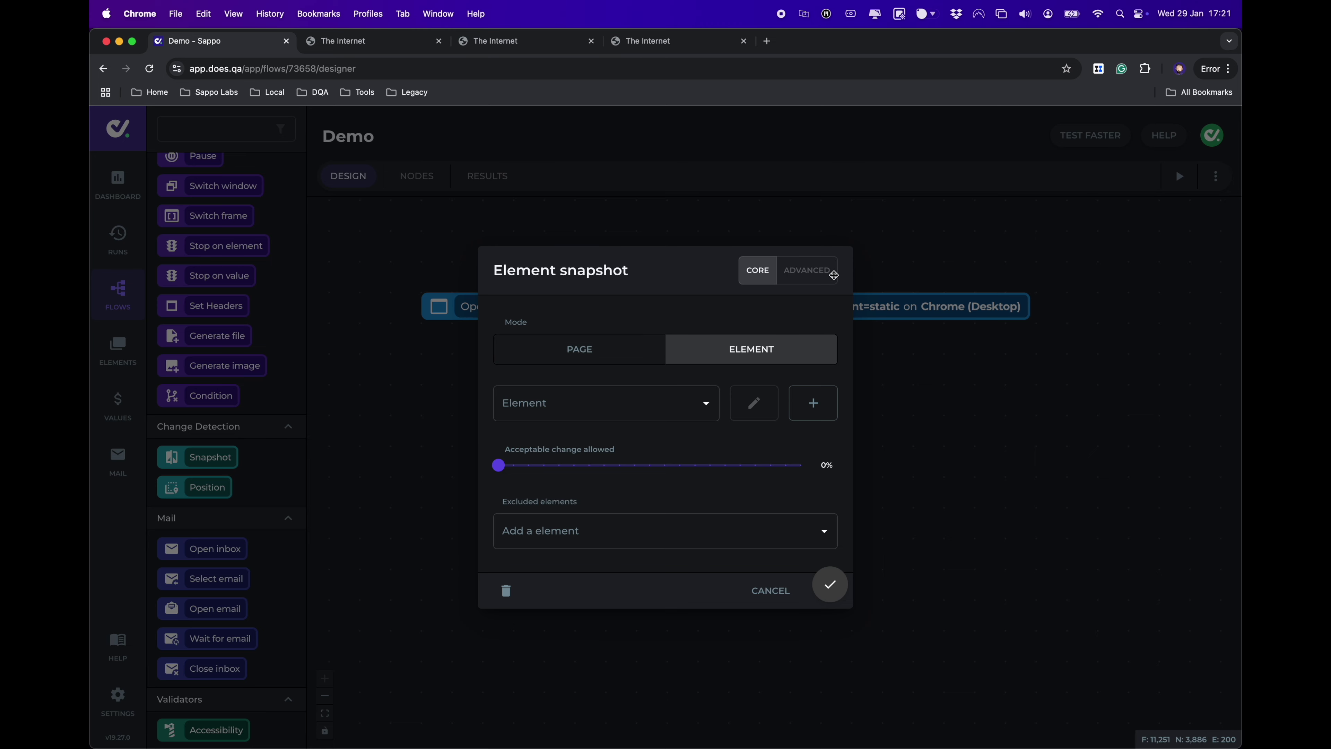
{"action": "left_click", "coordinate": [612, 350]}
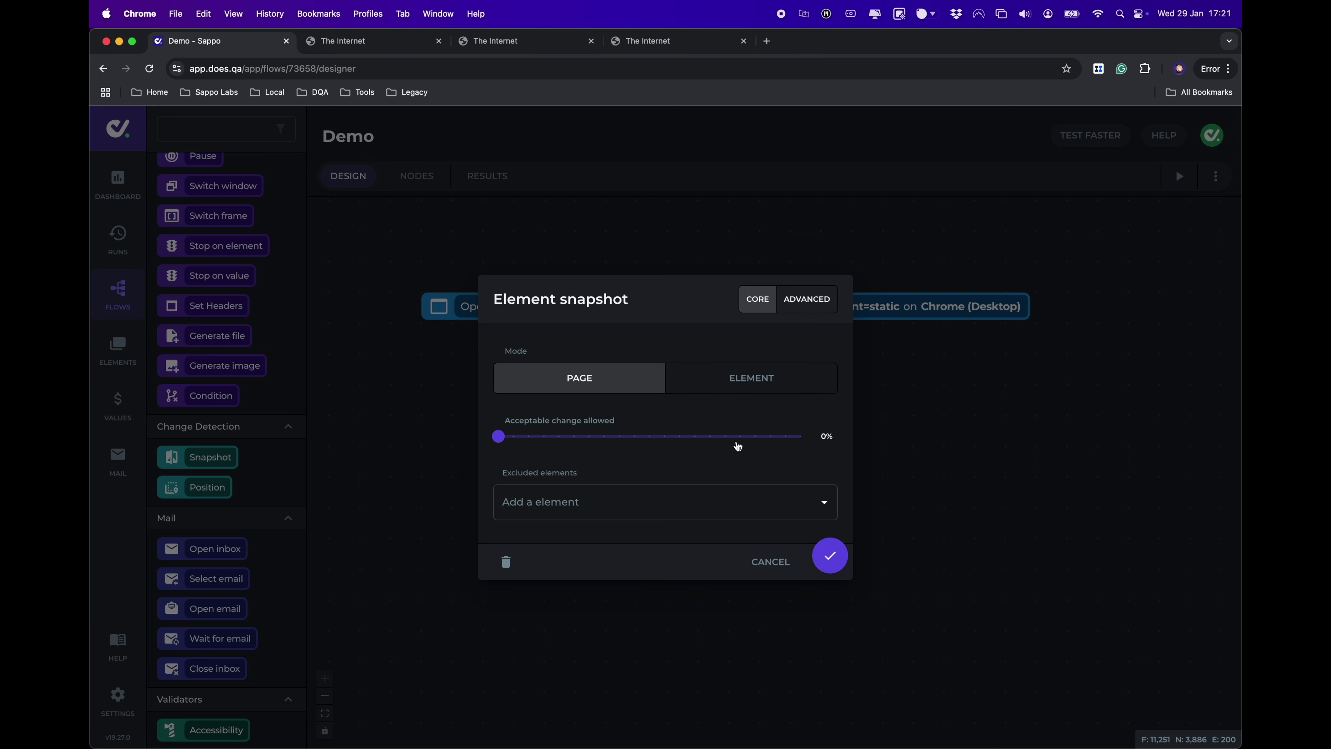
{"action": "left_click", "coordinate": [799, 314]}
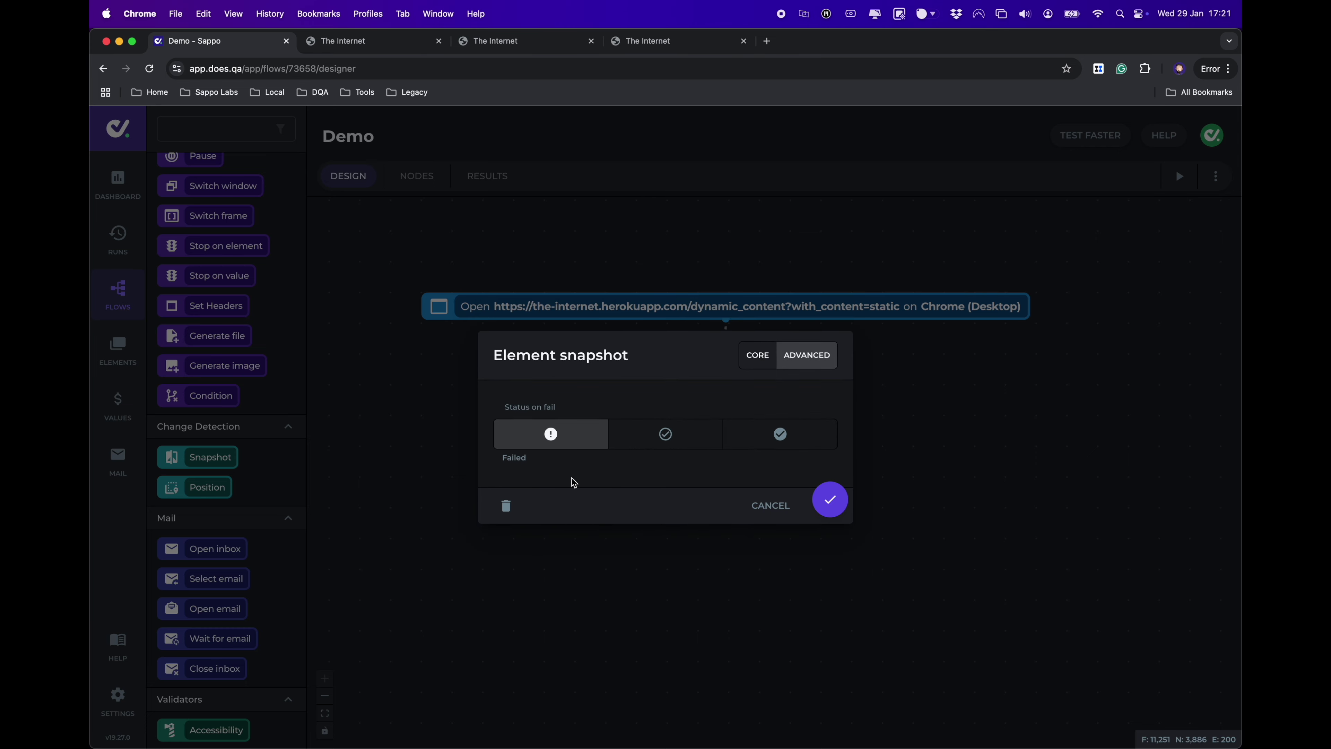
{"action": "left_click", "coordinate": [758, 357]}
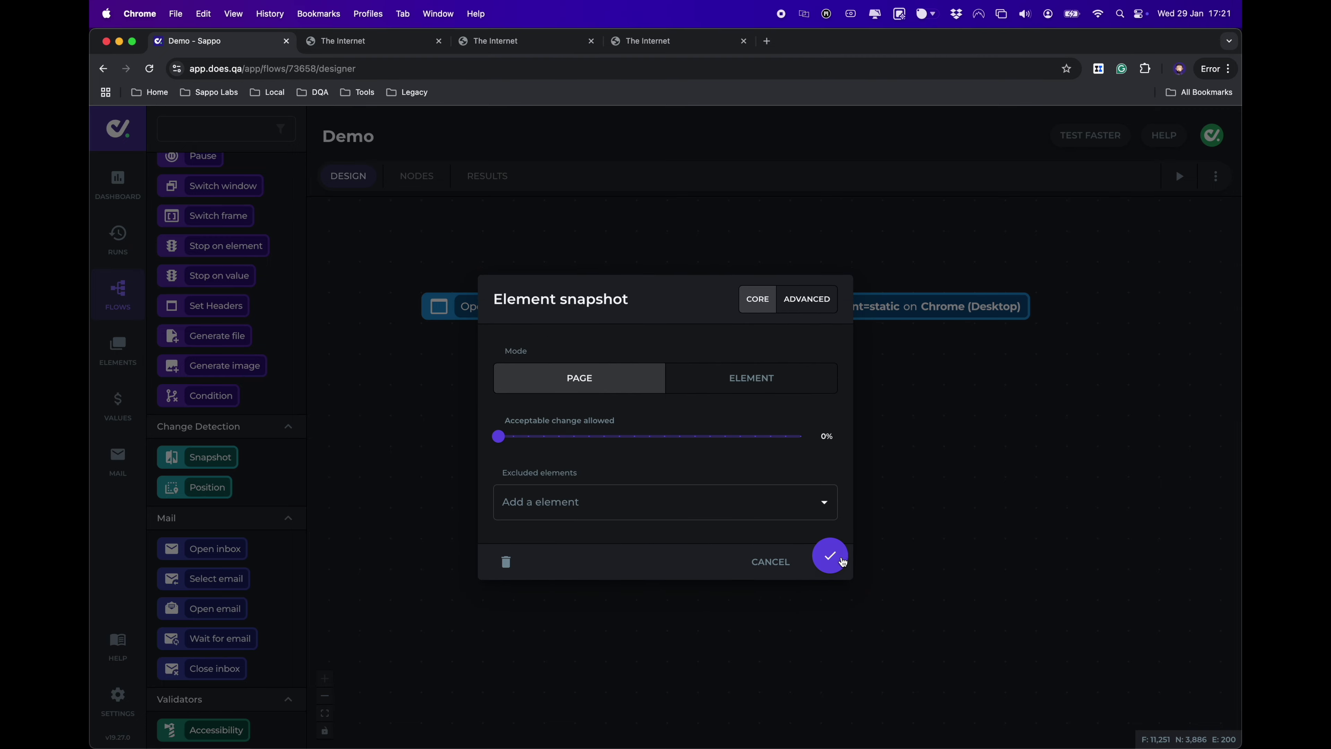
{"action": "left_click", "coordinate": [831, 560]}
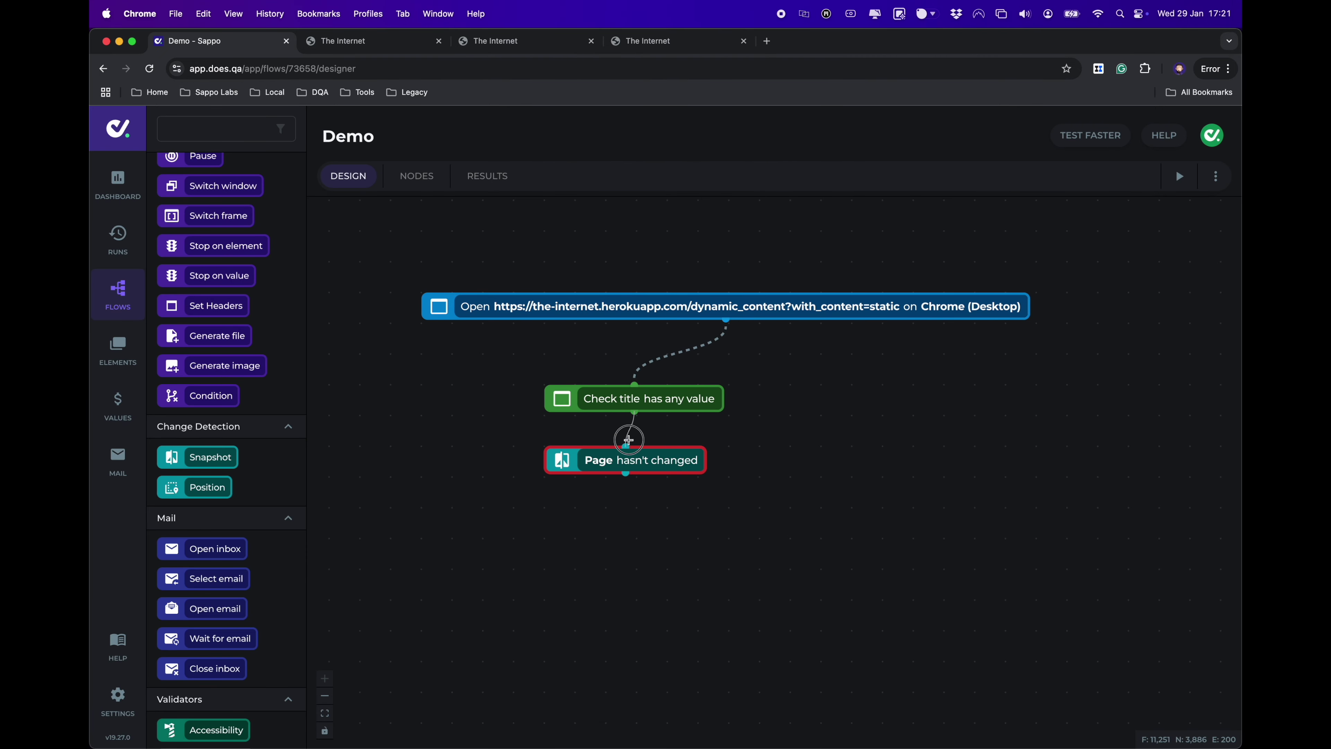
Connect the title check node to the page snapshot node and run the flow
{"action": "left_click_drag", "start_coordinate": [628, 439], "coordinate": [627, 445]}
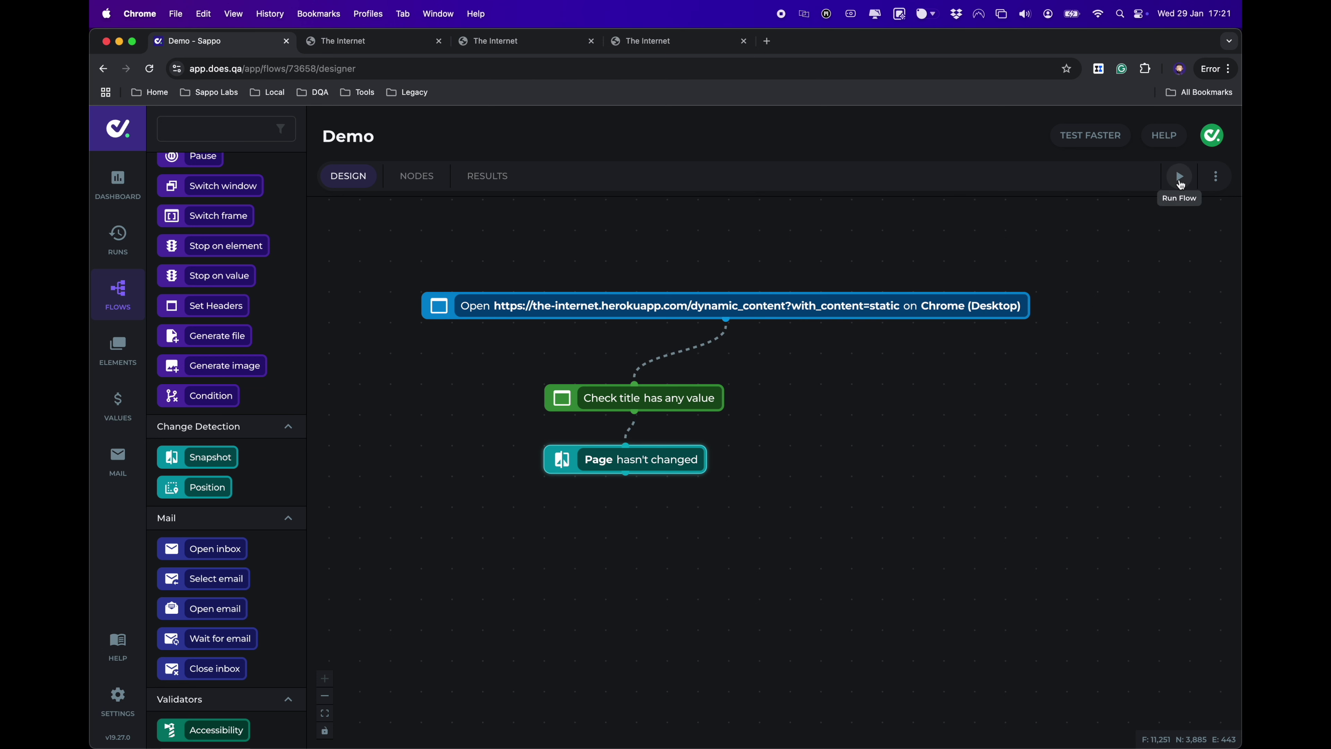
{"action": "left_click", "coordinate": [1180, 176]}
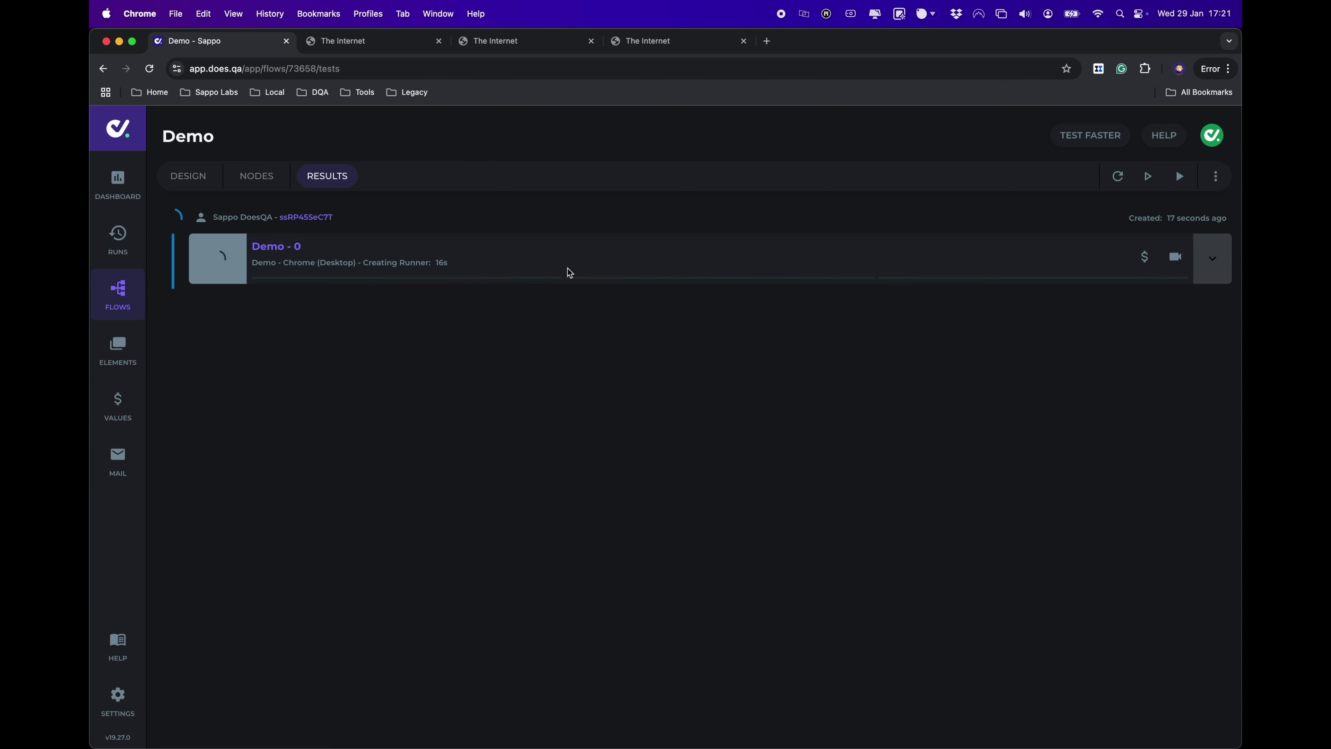
Return to the flow's design and add a second Open node beside the existing one
{"action": "left_click", "coordinate": [190, 179]}
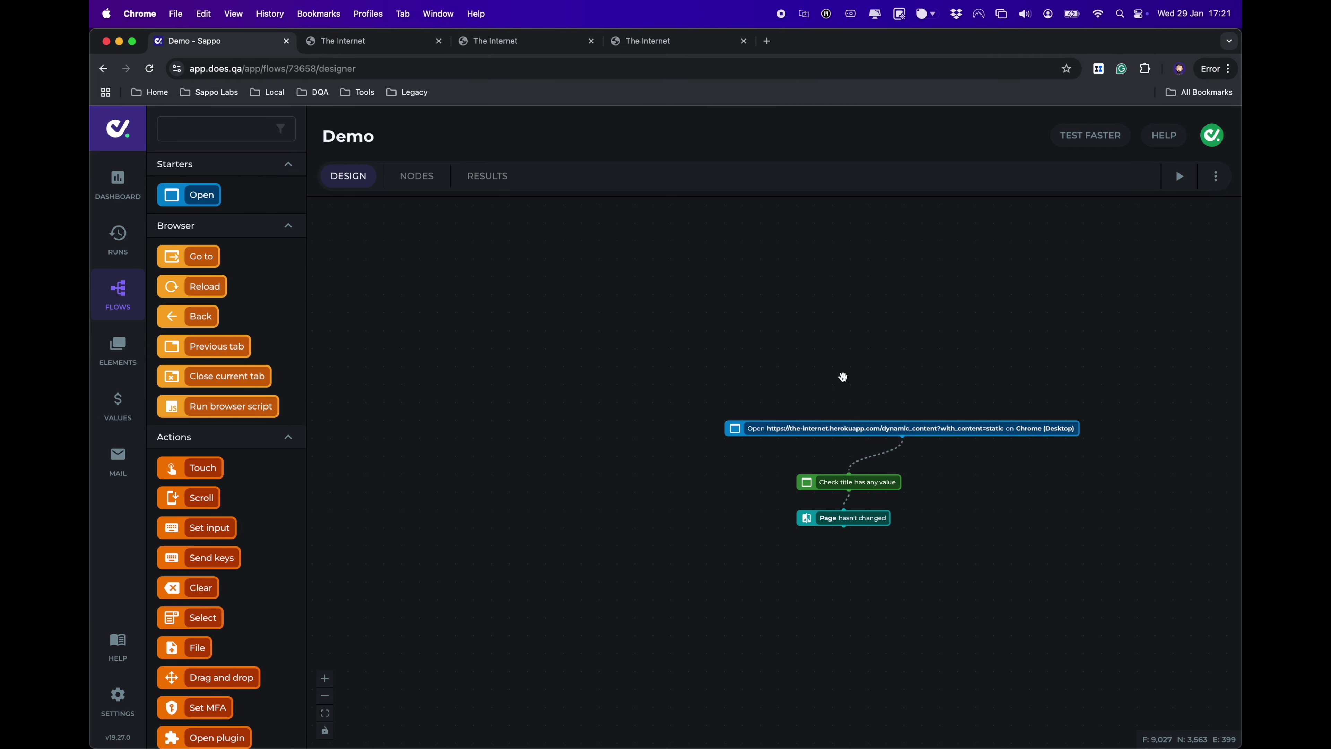
{"action": "left_click_drag", "start_coordinate": [604, 308], "coordinate": [559, 303]}
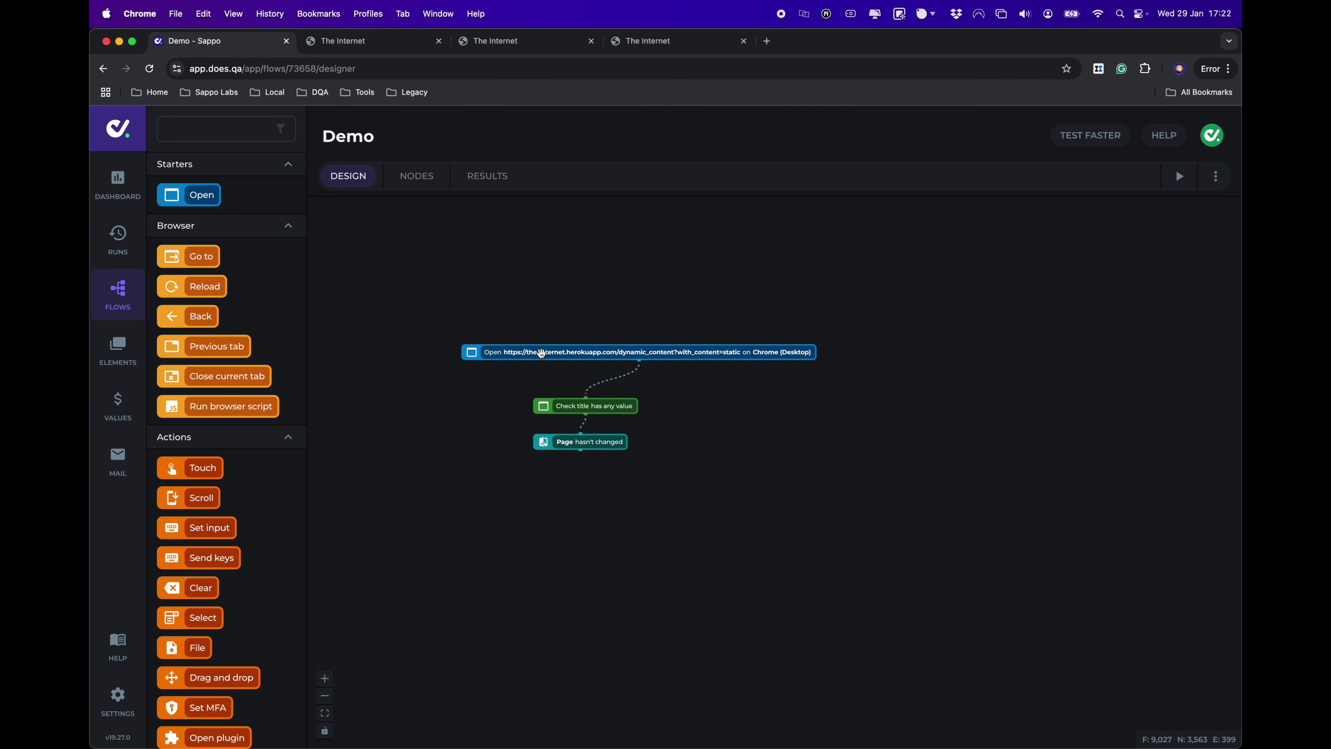
{"action": "left_click", "coordinate": [651, 42]}
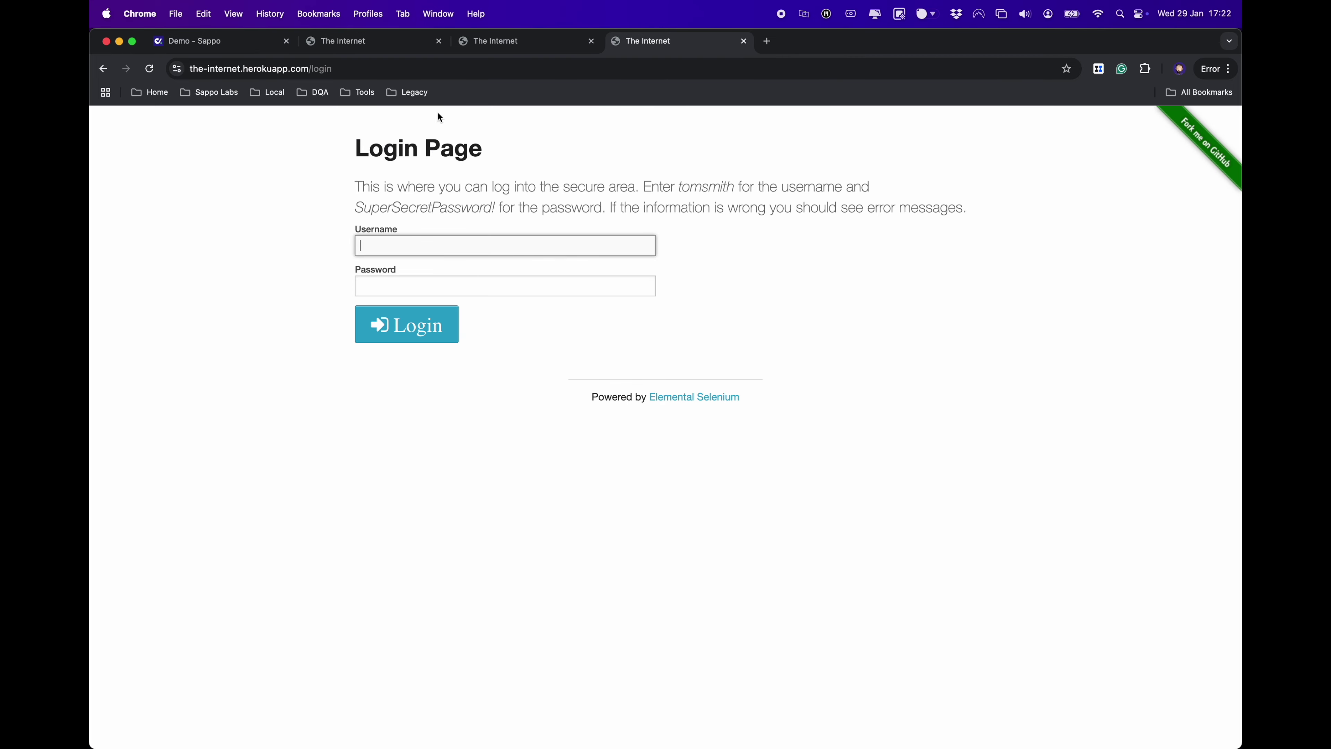
{"action": "left_click", "coordinate": [258, 46]}
{"action": "left_click_drag", "start_coordinate": [192, 196], "coordinate": [885, 387]}
{"action": "left_click", "coordinate": [655, 41]}
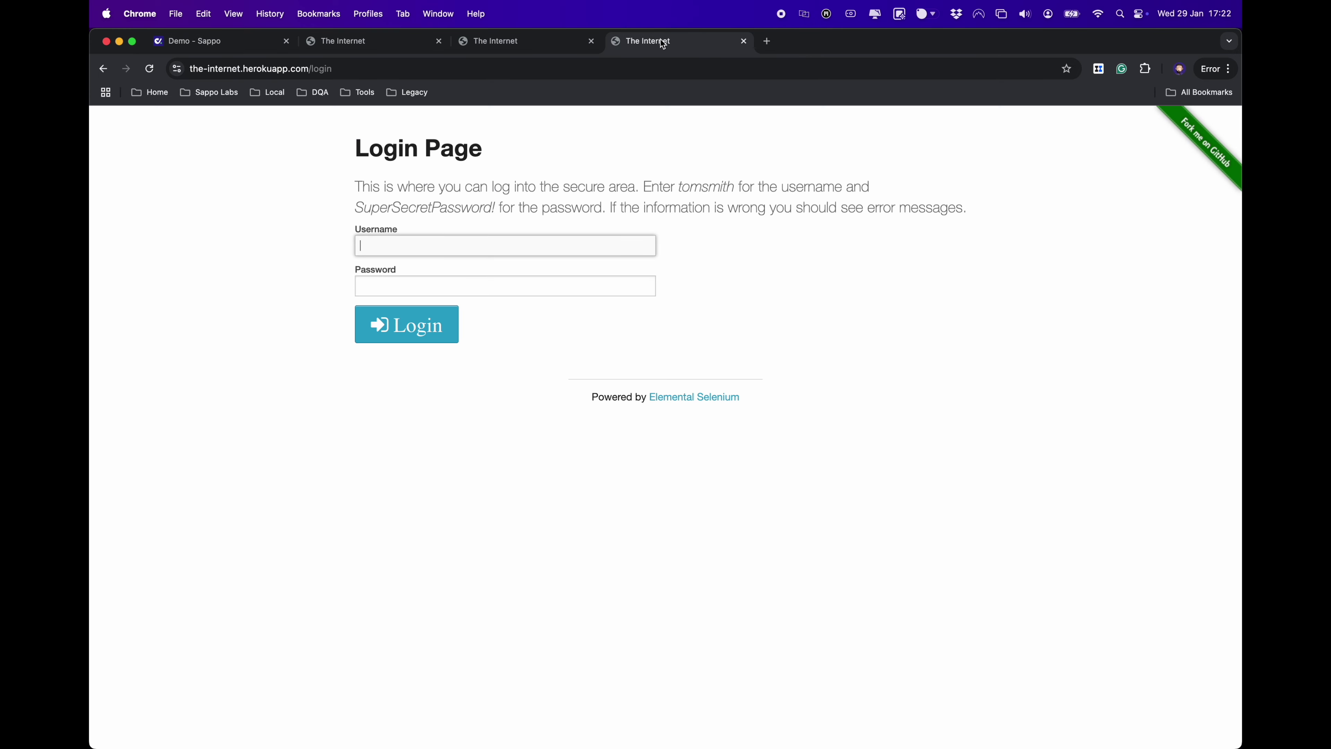
{"action": "left_click", "coordinate": [618, 69]}
{"action": "key", "text": "super+c"}
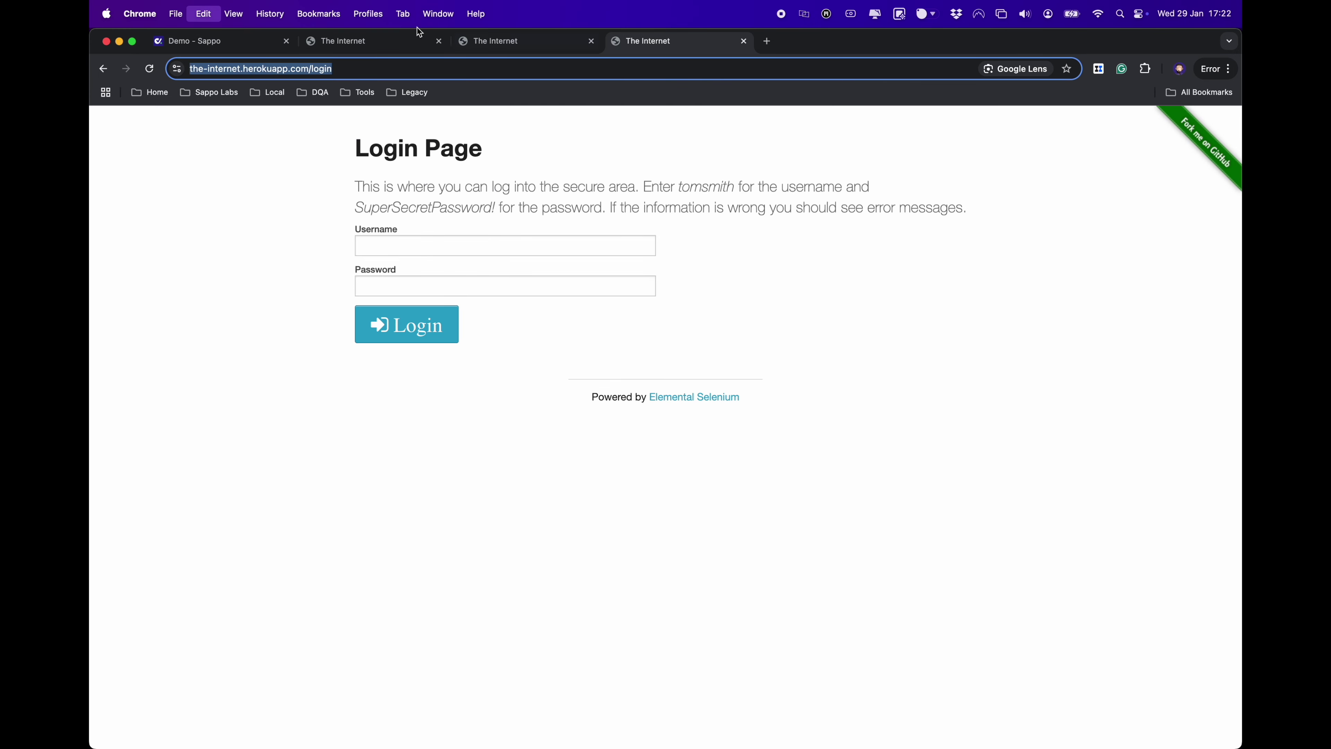
{"action": "left_click", "coordinate": [232, 42]}
{"action": "double_click", "coordinate": [882, 352]}
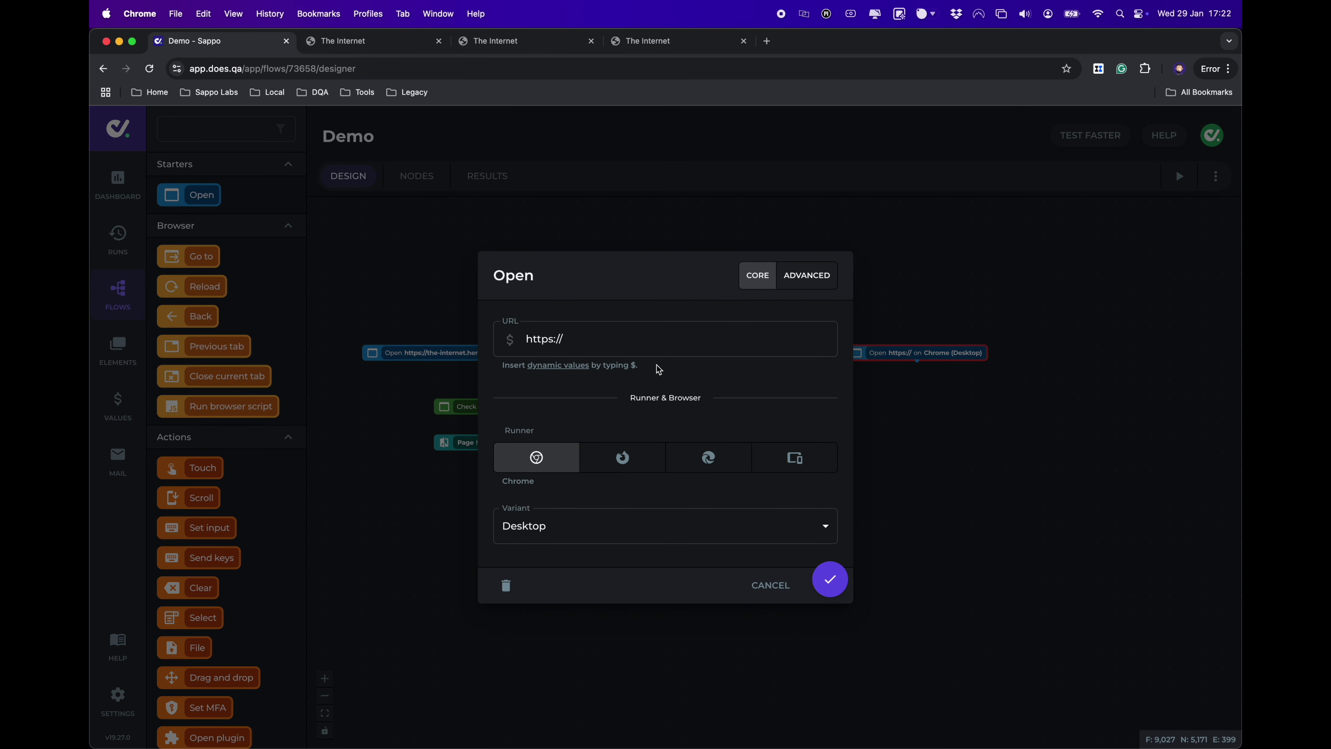
{"action": "left_click", "coordinate": [660, 343]}
{"action": "key", "text": "super+a"}
{"action": "key", "text": "super+v"}
{"action": "left_click", "coordinate": [830, 578]}
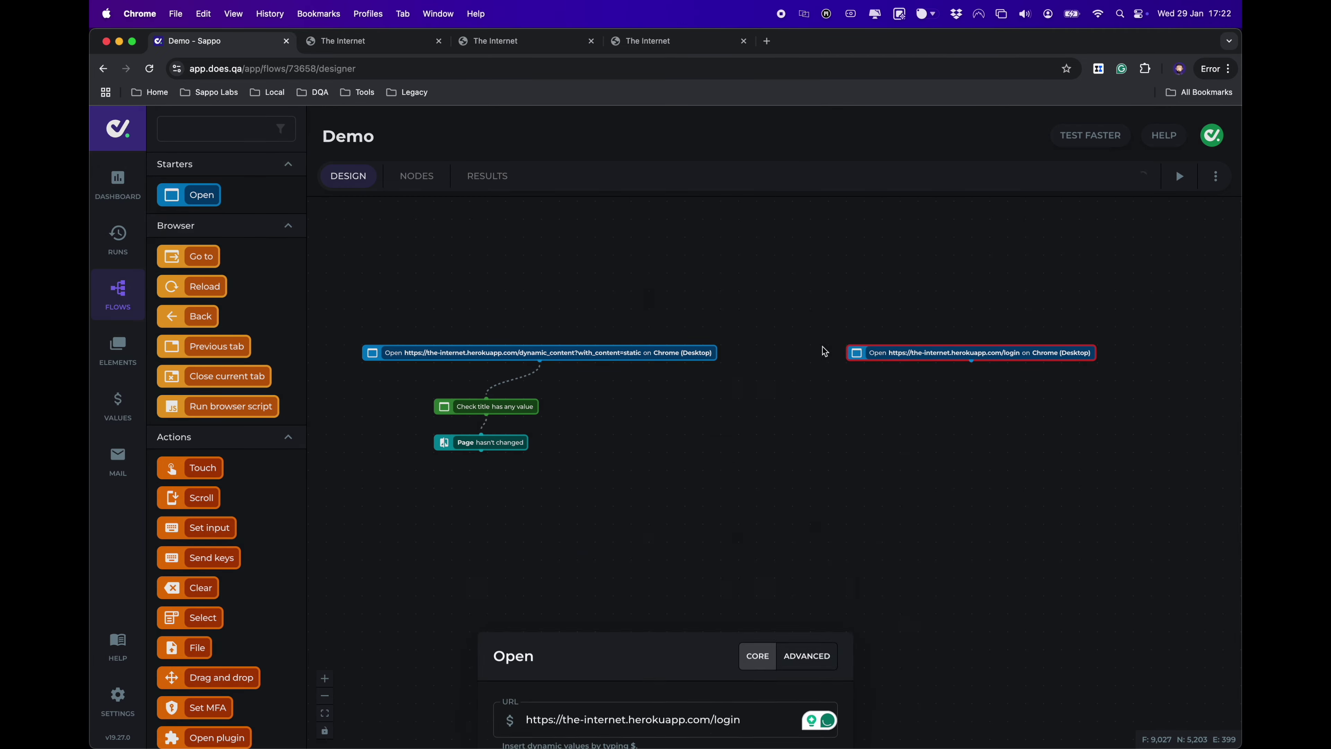
{"action": "left_click_drag", "start_coordinate": [879, 352], "coordinate": [792, 355]}
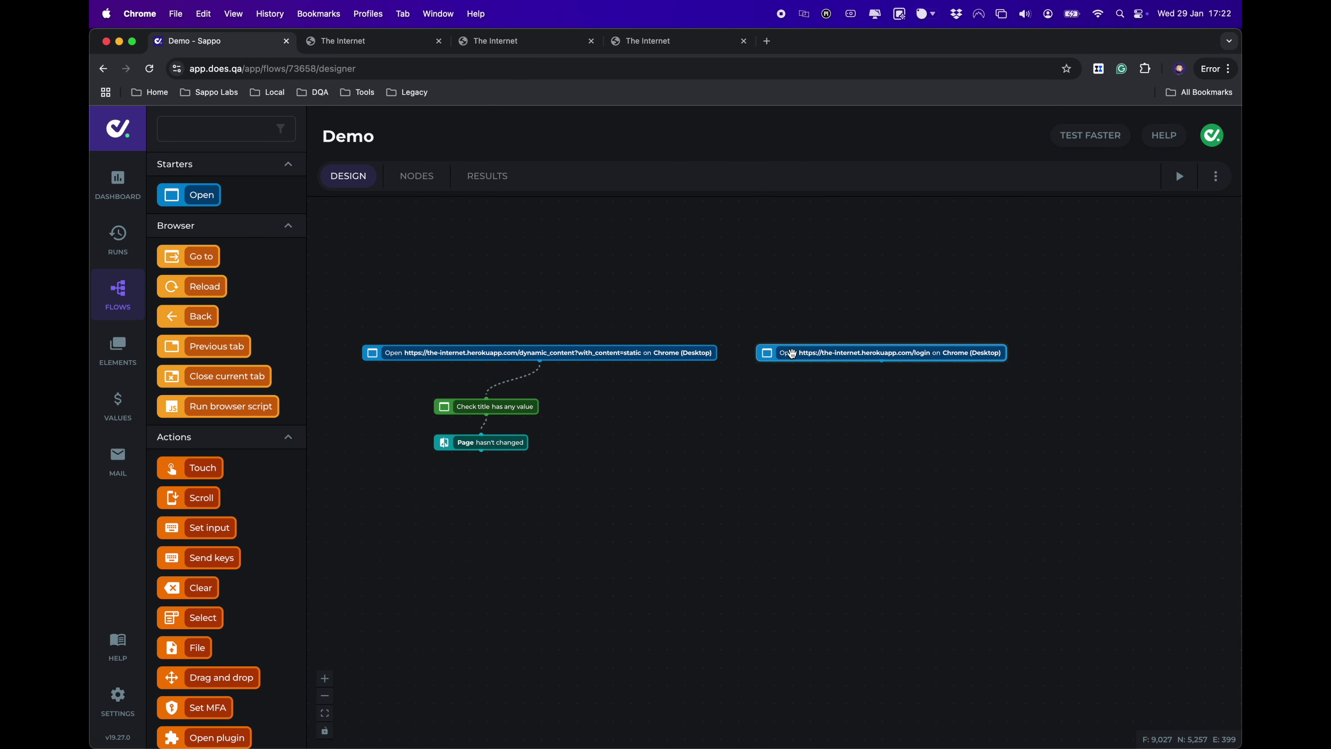
Inspect the Username field on the login page to identify its id attribute
{"action": "left_click", "coordinate": [661, 49]}
{"action": "left_click", "coordinate": [421, 150]}
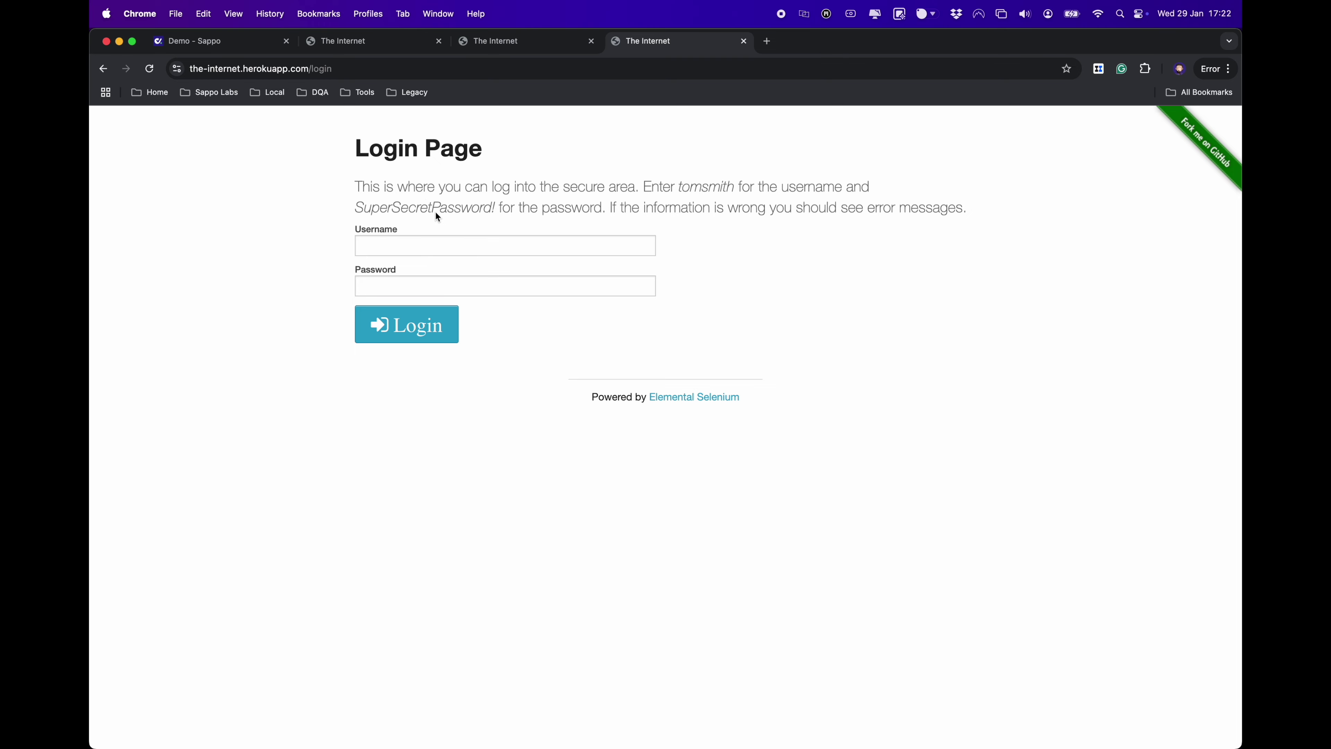
{"action": "left_click", "coordinate": [384, 247]}
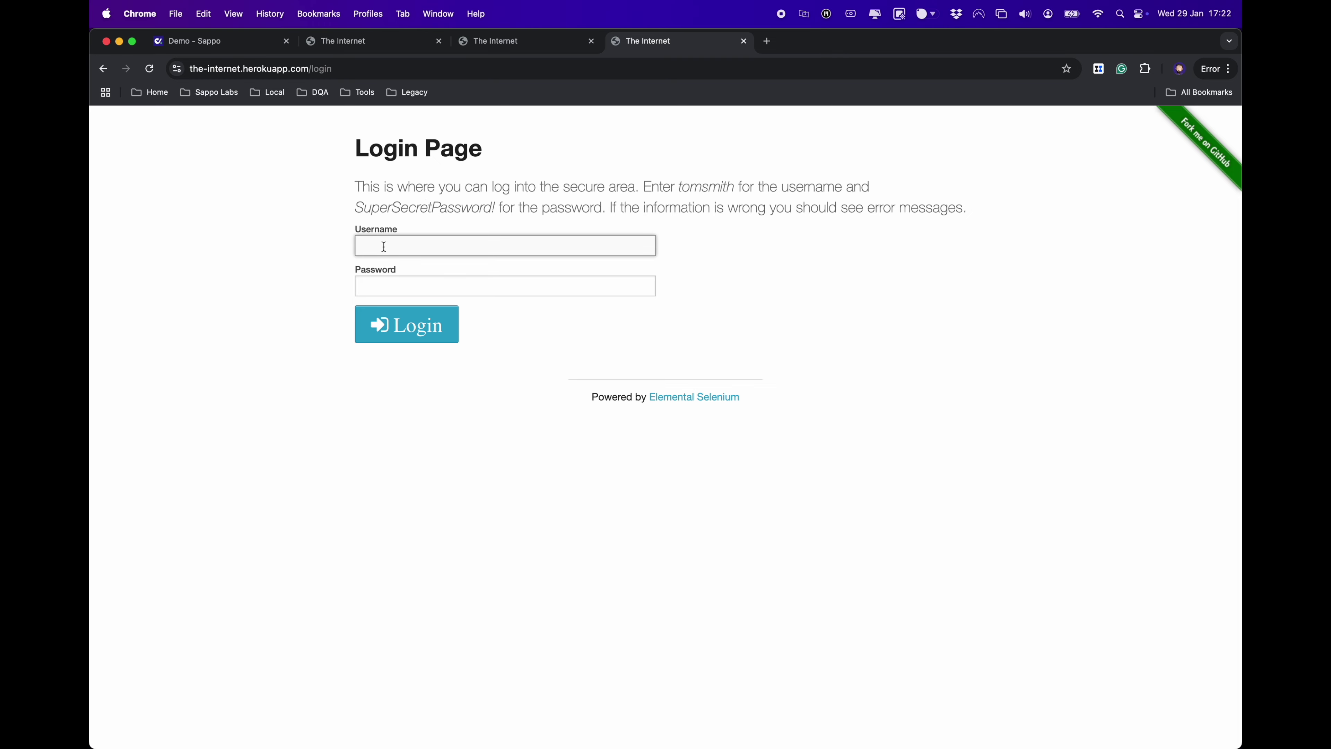
{"action": "right_click", "coordinate": [384, 246]}
{"action": "left_click", "coordinate": [257, 378]}
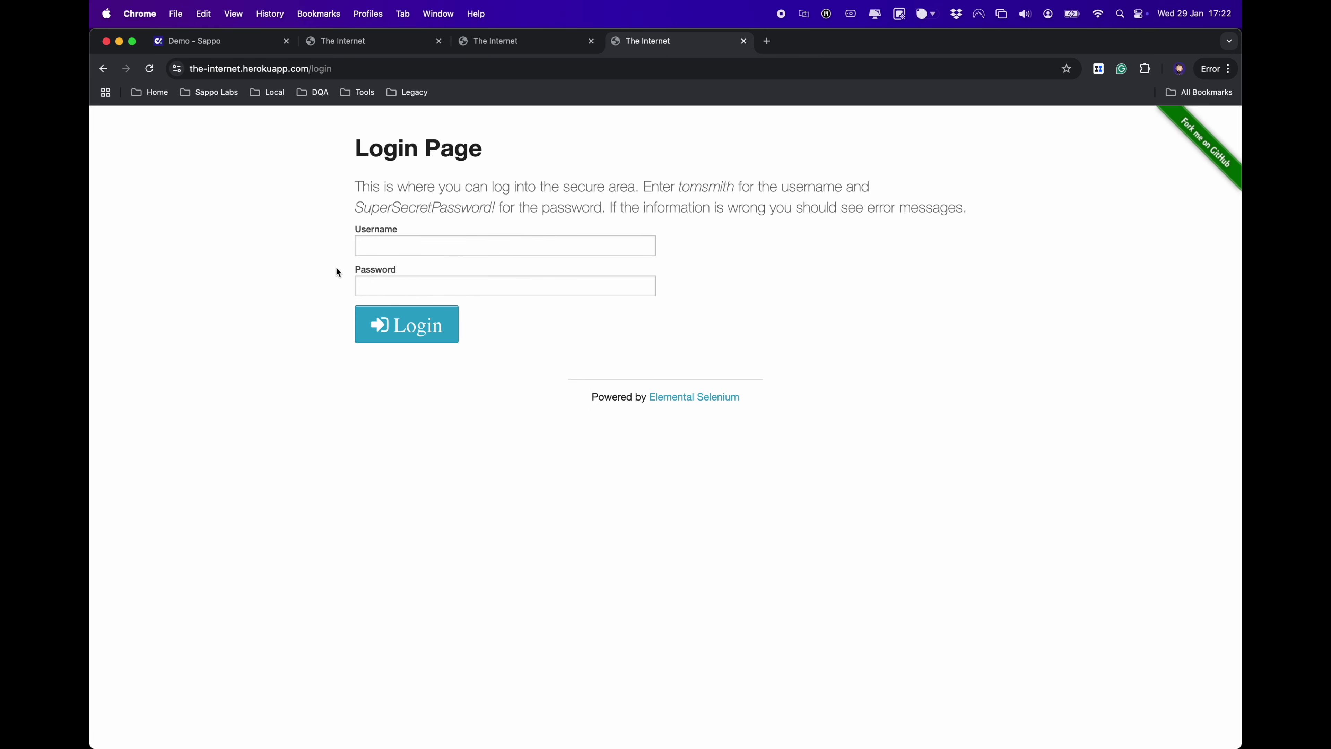
{"action": "left_click", "coordinate": [385, 241]}
{"action": "left_click", "coordinate": [331, 228]}
{"action": "left_click", "coordinate": [409, 247]}
{"action": "right_click", "coordinate": [403, 245]}
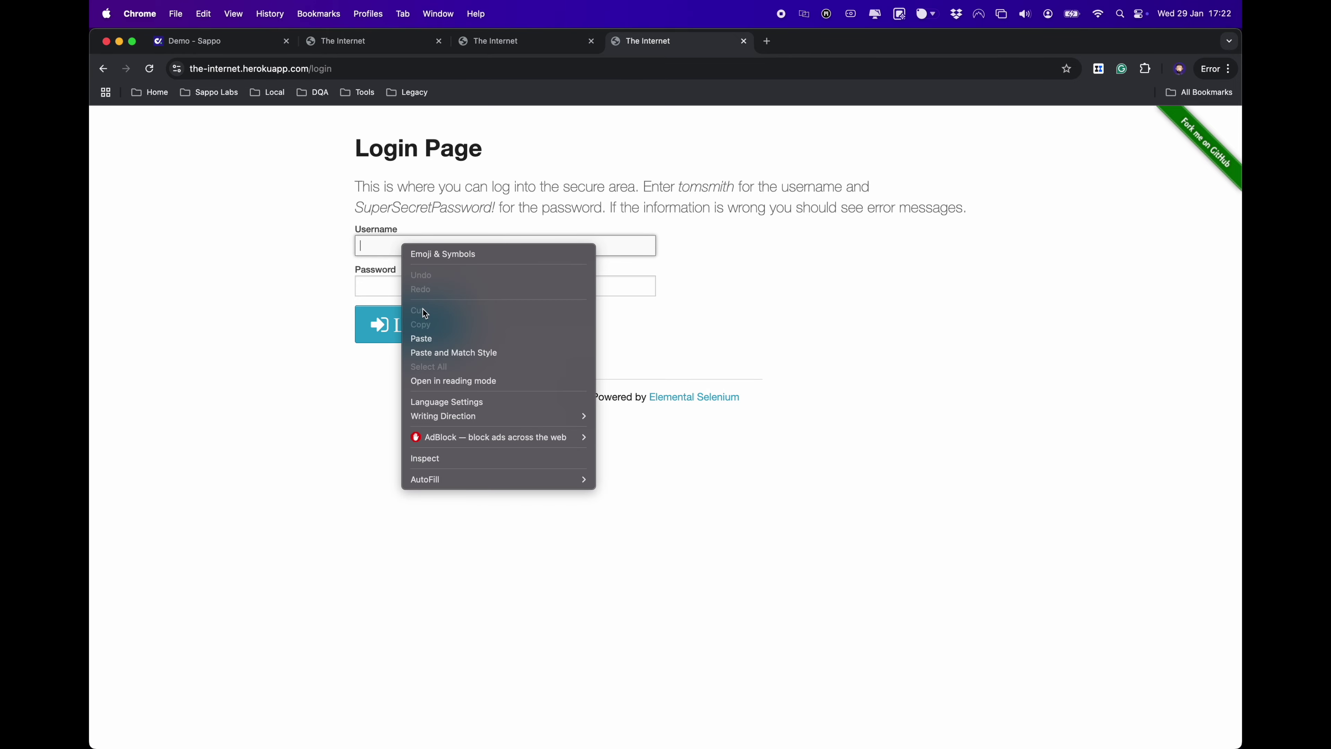
{"action": "left_click", "coordinate": [443, 457]}
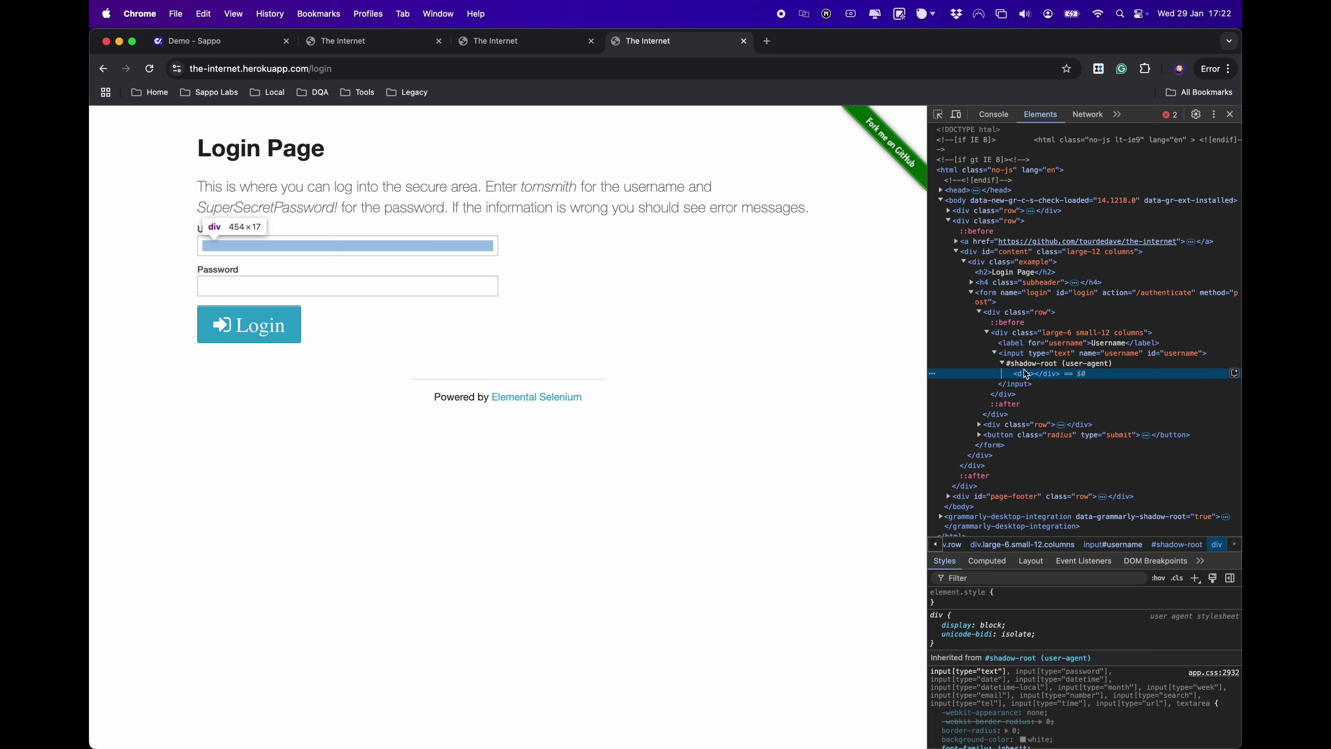
{"action": "left_click", "coordinate": [1040, 355]}
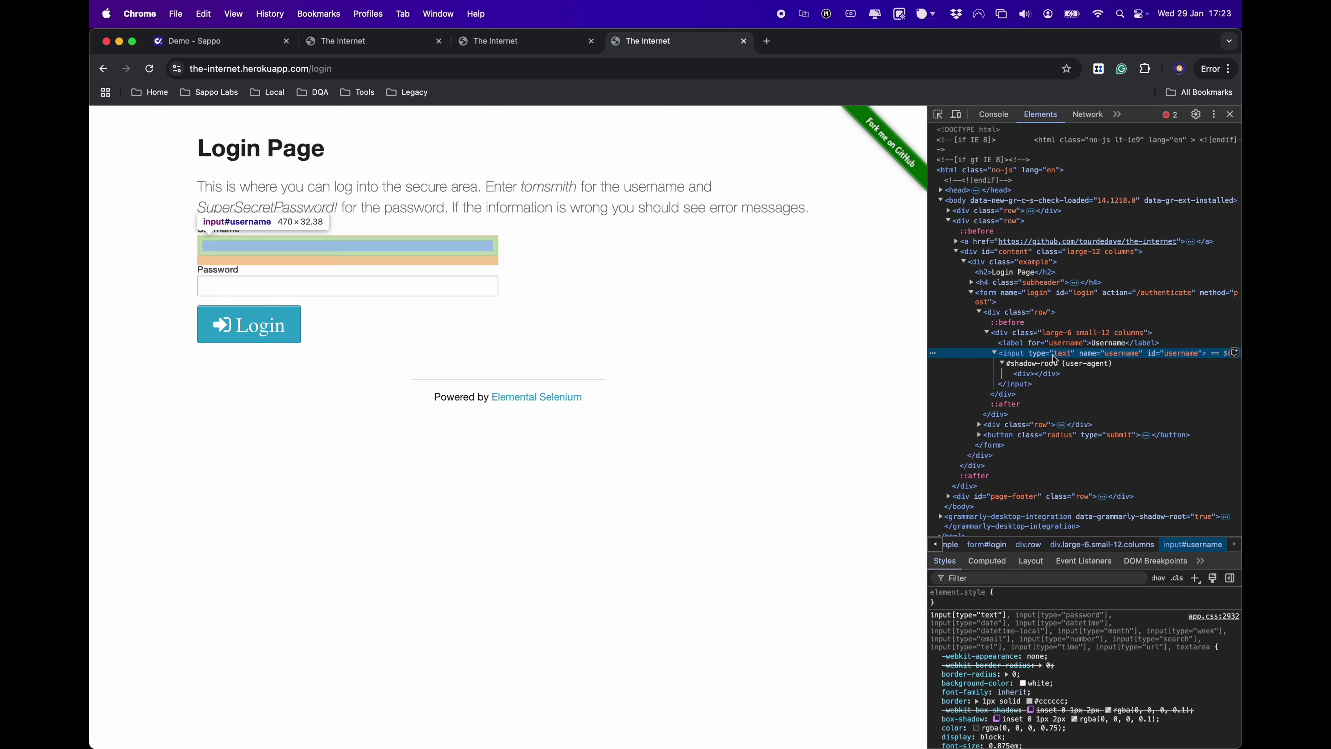
{"action": "double_click", "coordinate": [1186, 355]}
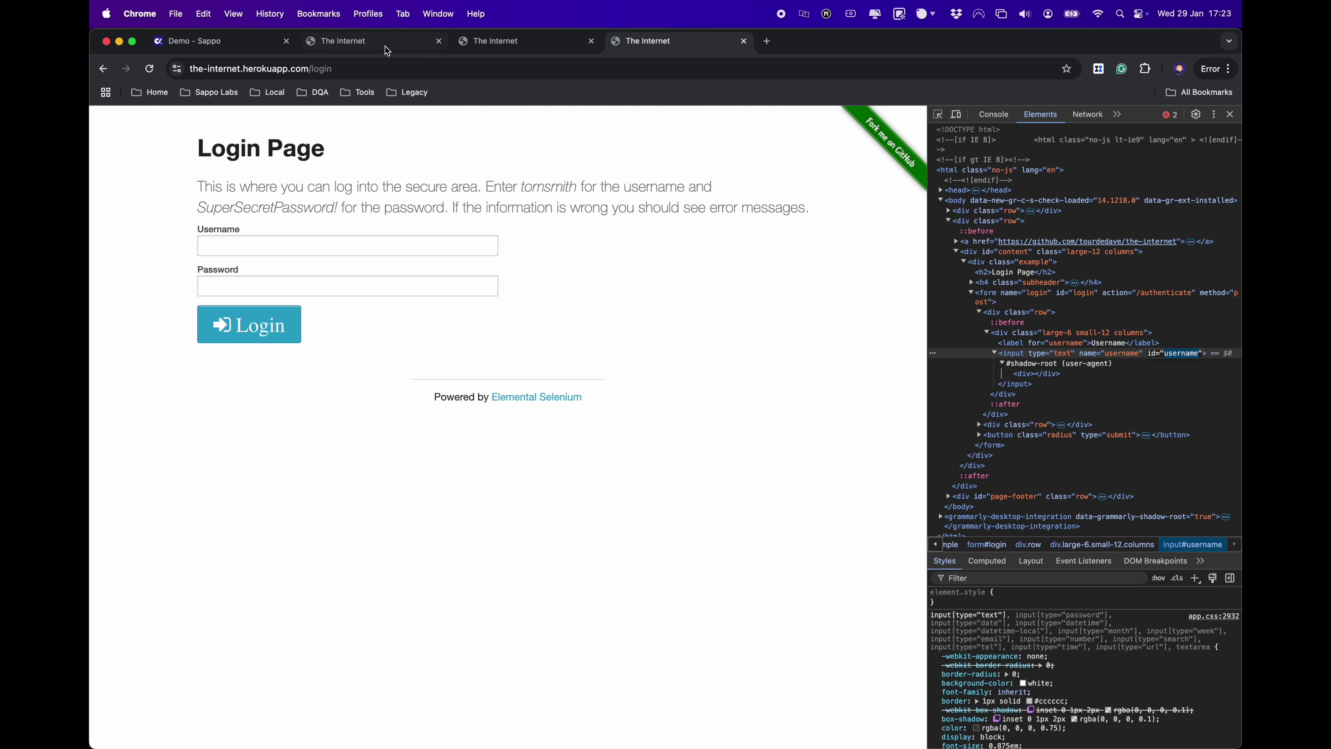
Return to the Demo flow and add a Set input node beneath the login page's Open node
{"action": "left_click", "coordinate": [201, 45]}
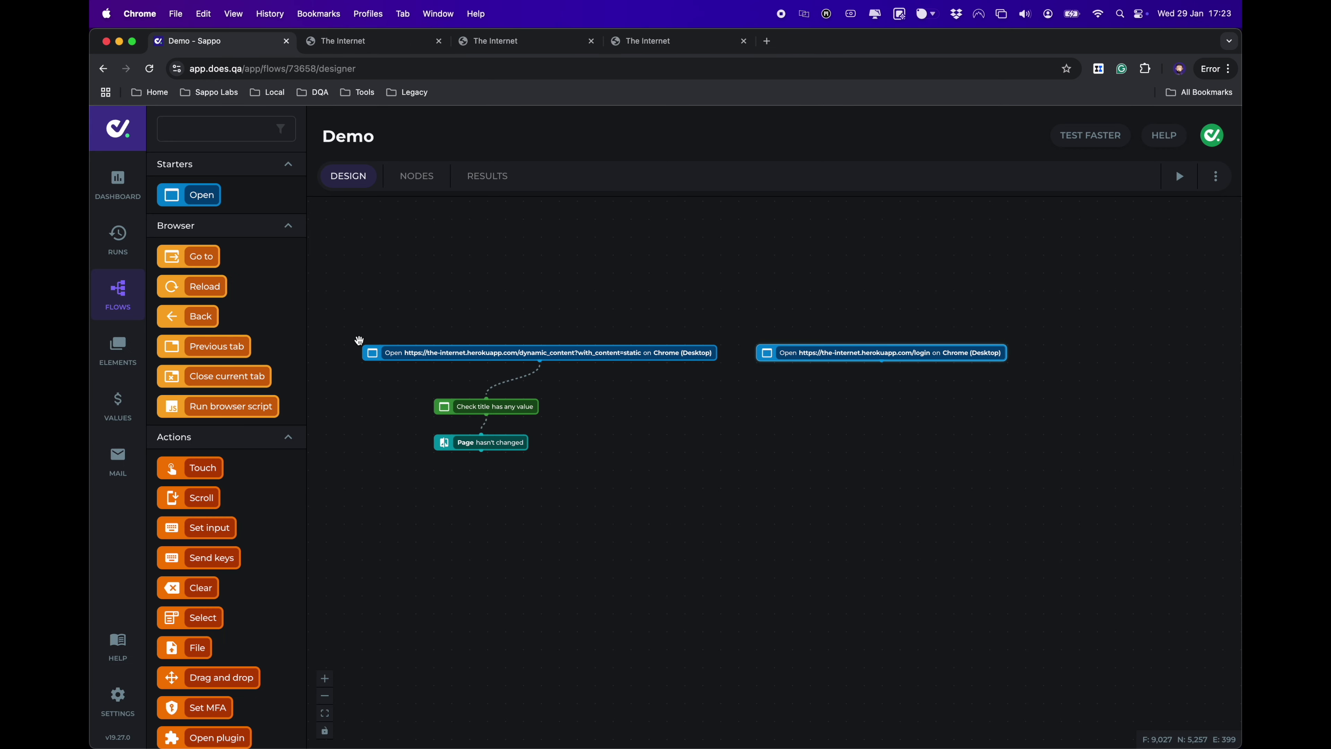
{"action": "scroll", "coordinate": [233, 504], "scroll_direction": "down", "scroll_amount": 3}
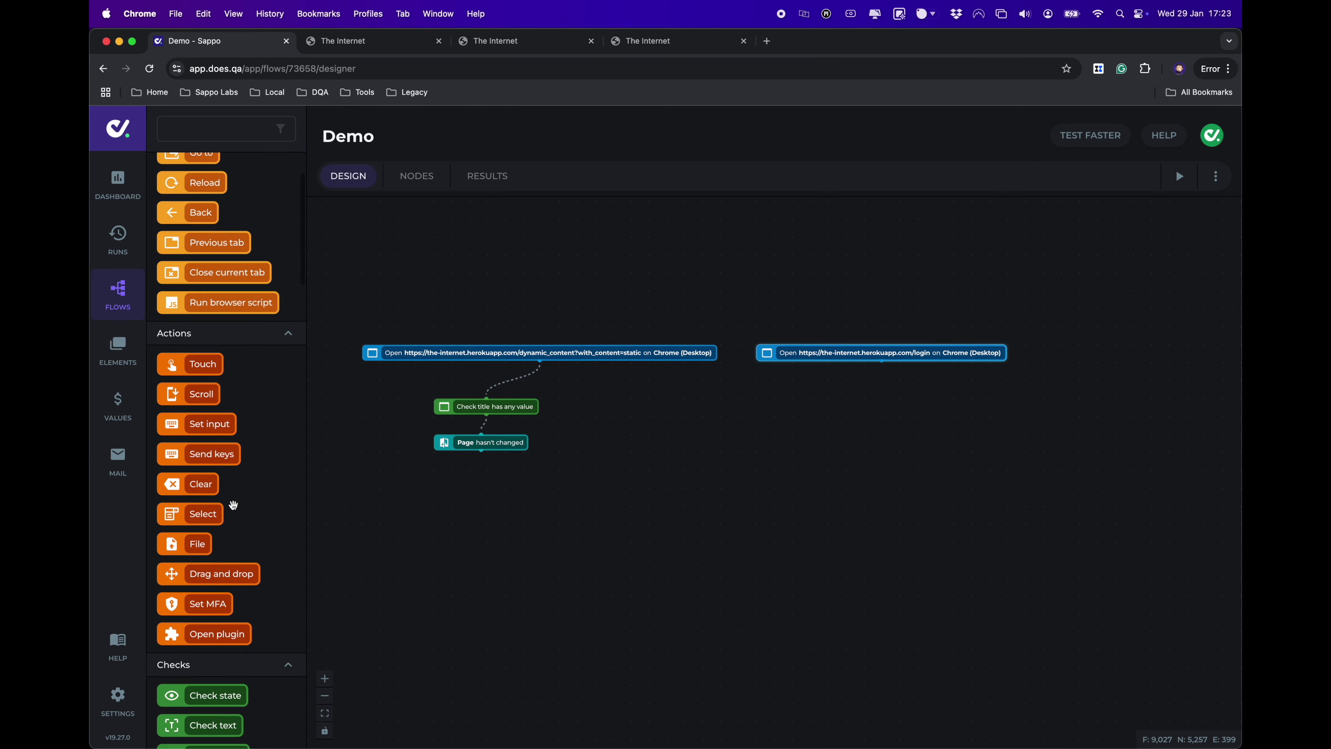
{"action": "left_click_drag", "start_coordinate": [190, 396], "coordinate": [794, 387]}
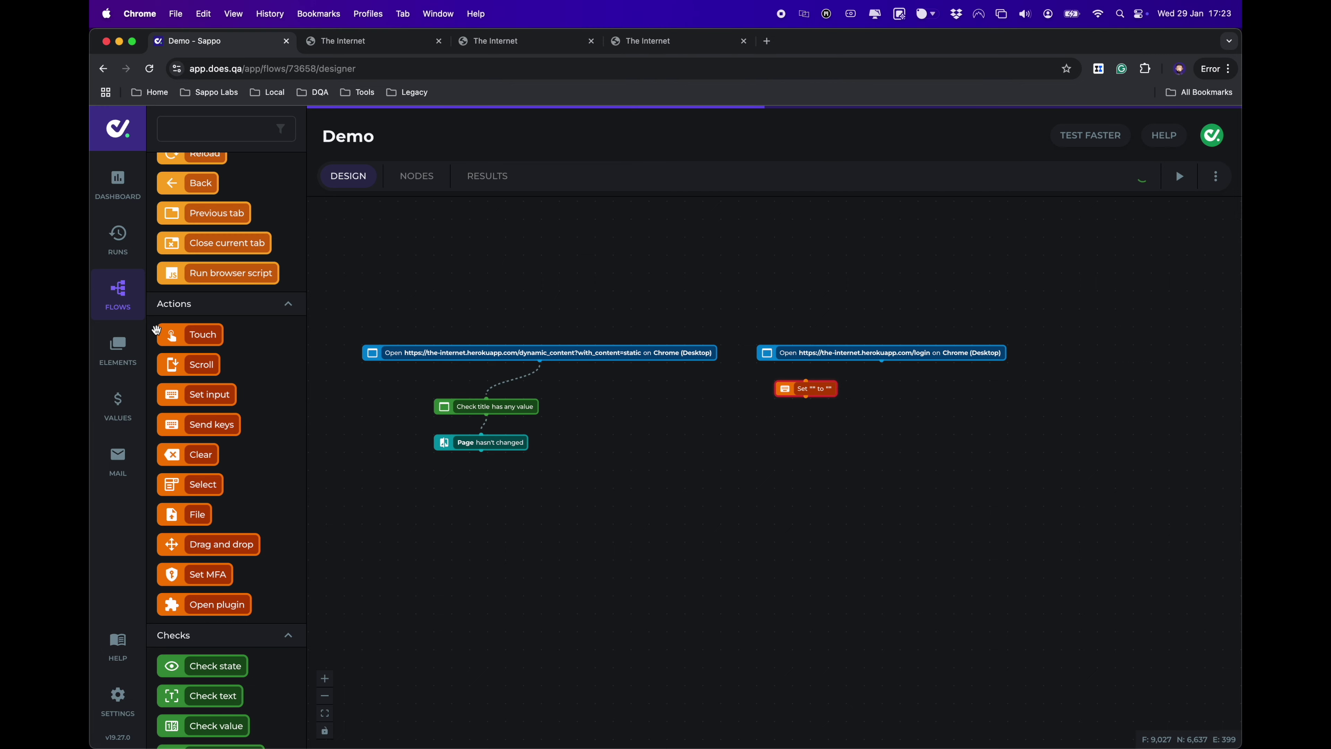
Create a Username Input element with the CSS selector #username for the new Set input node
{"action": "left_click", "coordinate": [791, 388]}
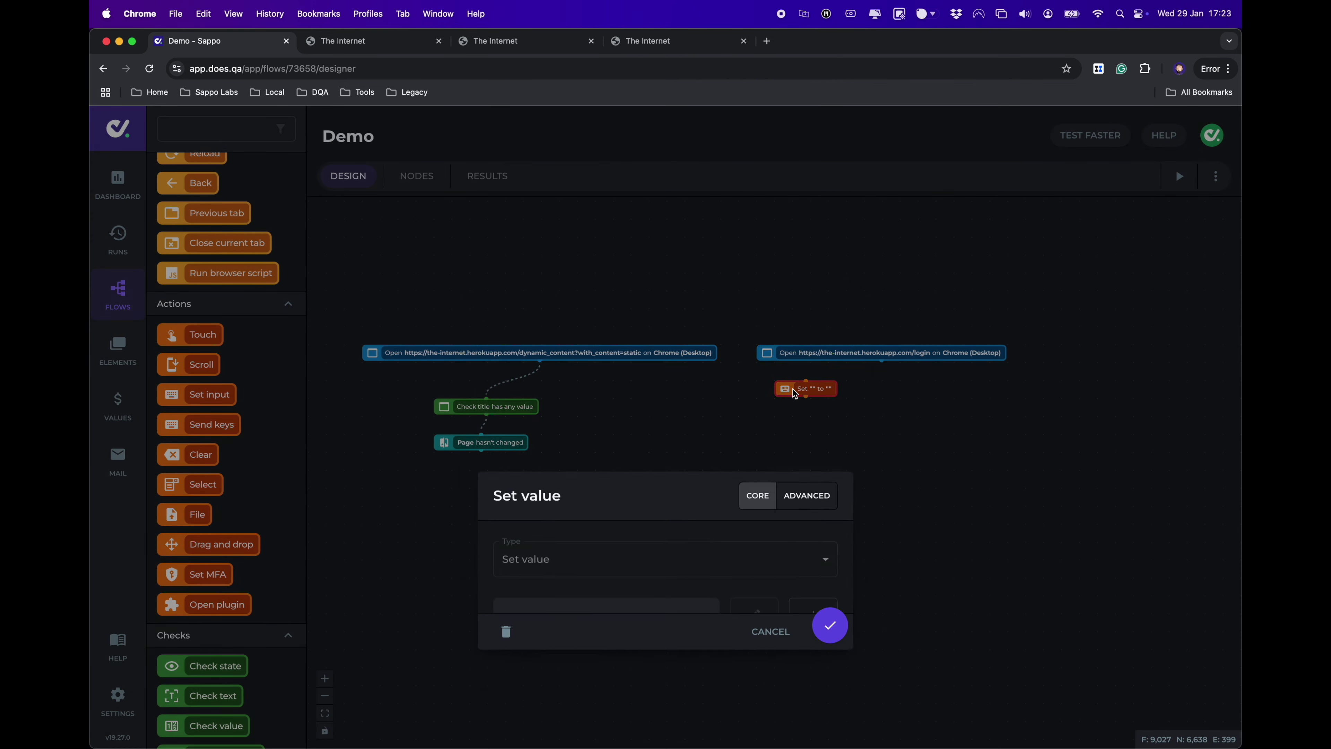
{"action": "left_click", "coordinate": [815, 423]}
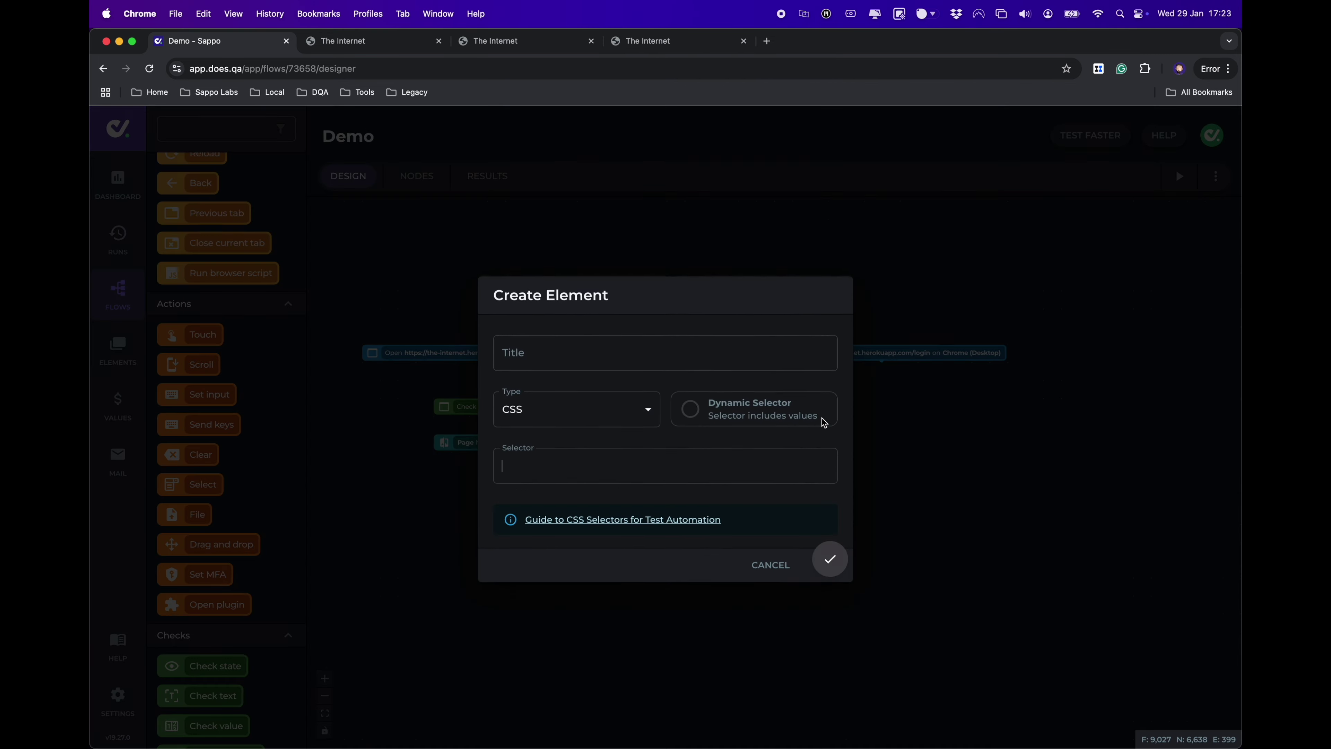
{"action": "left_click", "coordinate": [624, 352]}
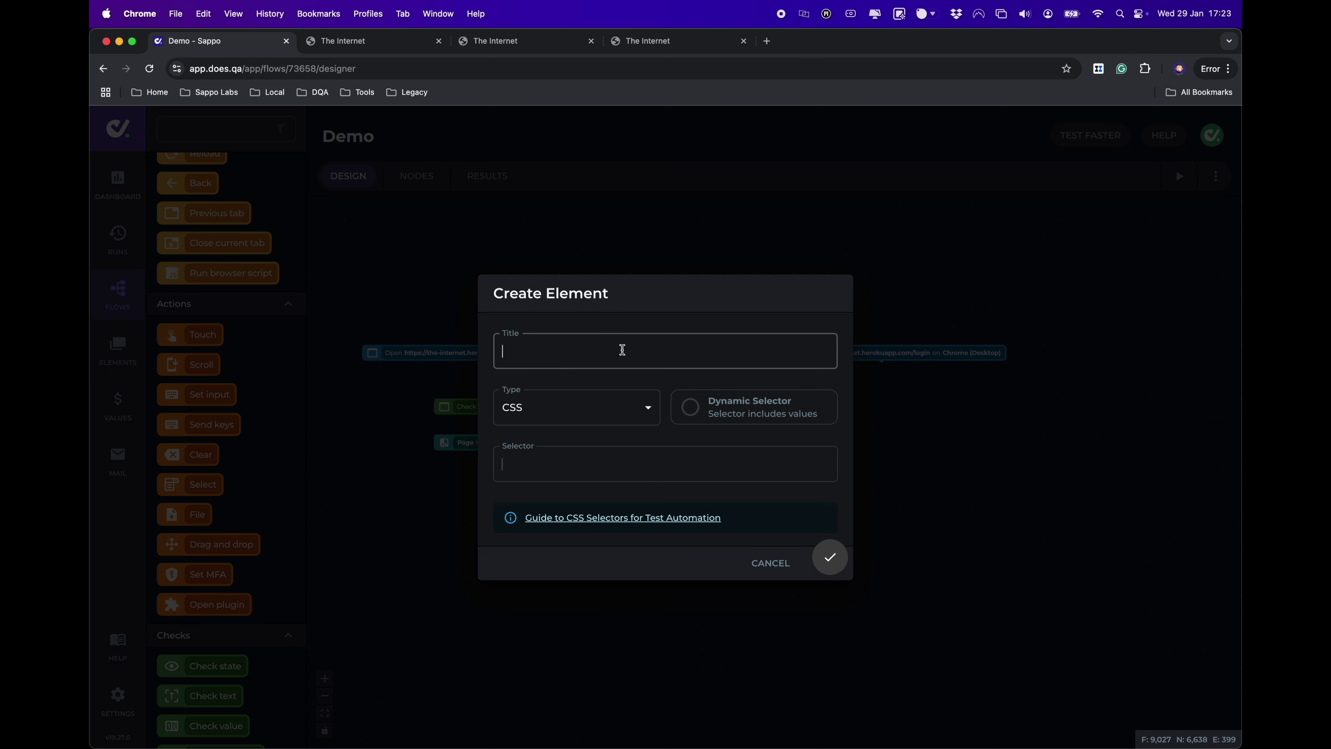
{"action": "type", "text": "Username Input"}
{"action": "left_click", "coordinate": [554, 412]}
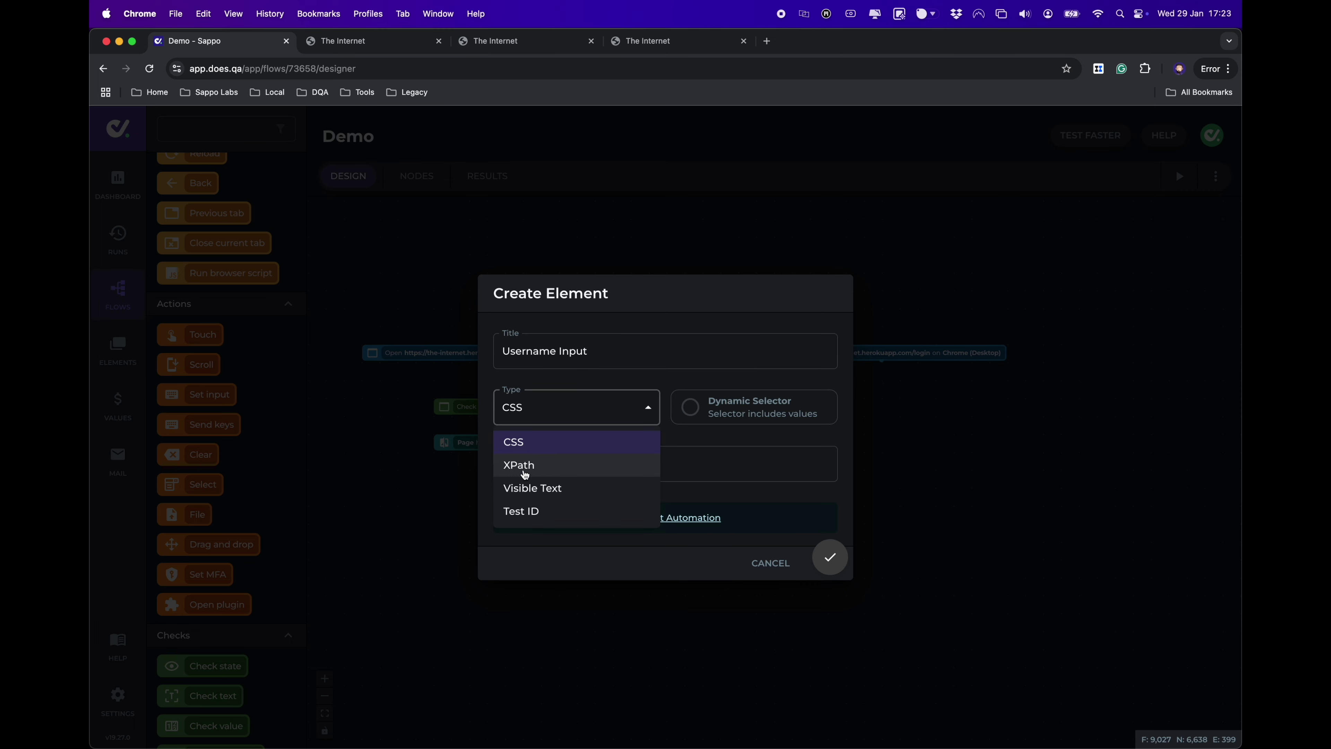
{"action": "left_click", "coordinate": [740, 467]}
{"action": "left_click", "coordinate": [627, 469]}
{"action": "type", "text": "#"}
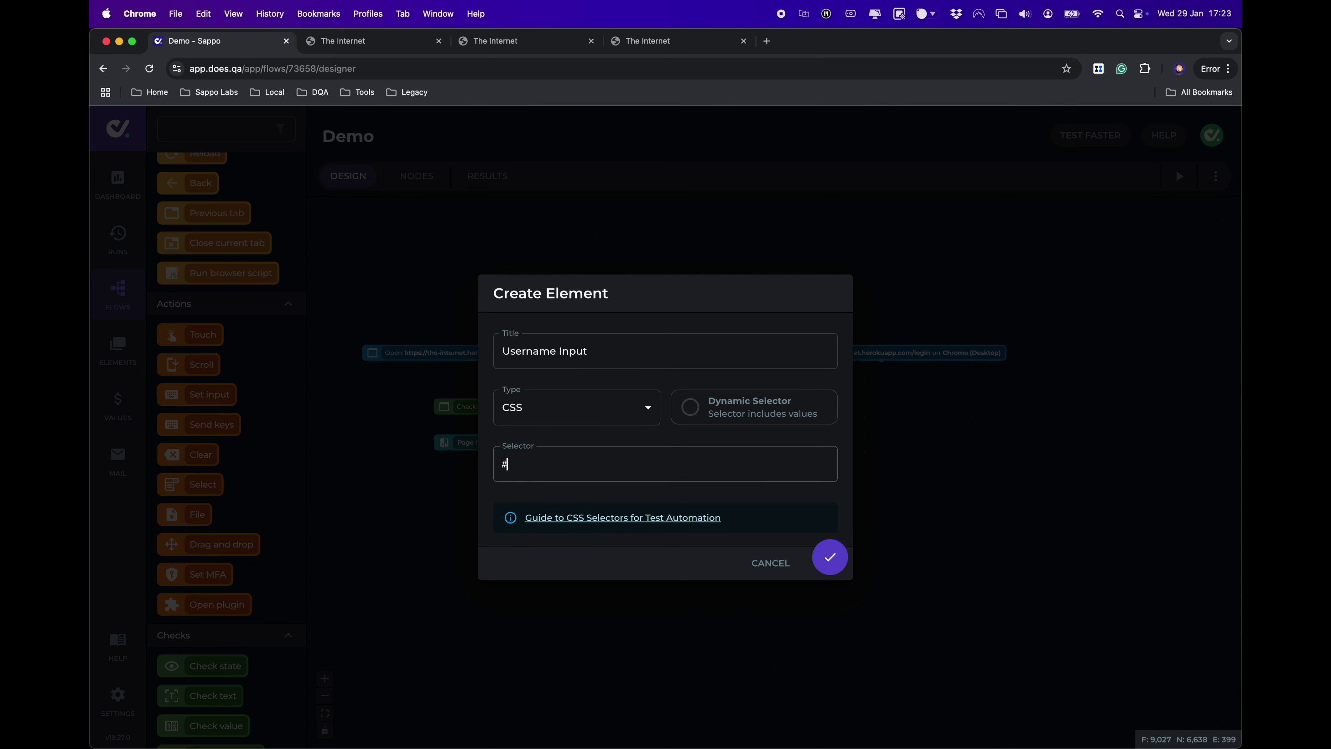
{"action": "type", "text": "username"}
{"action": "left_click", "coordinate": [835, 568]}
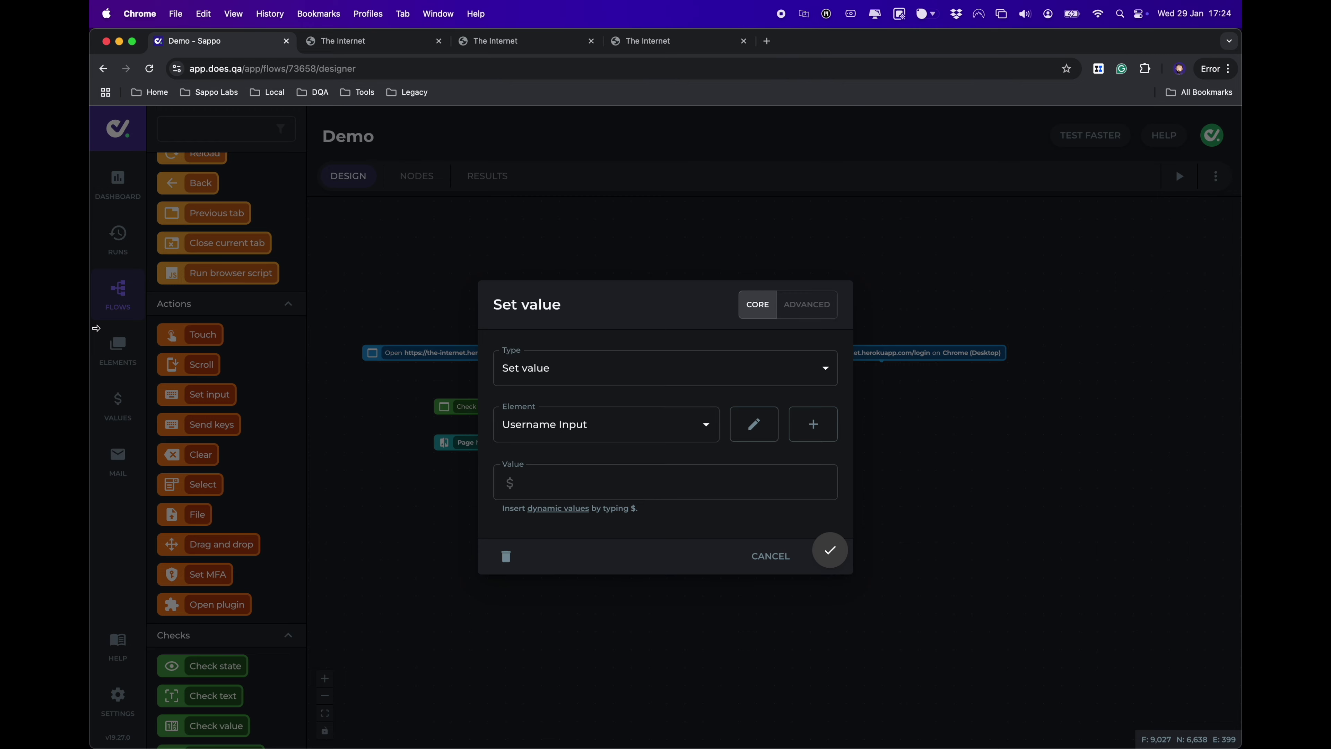
Set the Username Input node's value to the sample username given on the login page and save the node
{"action": "left_click", "coordinate": [635, 481]}
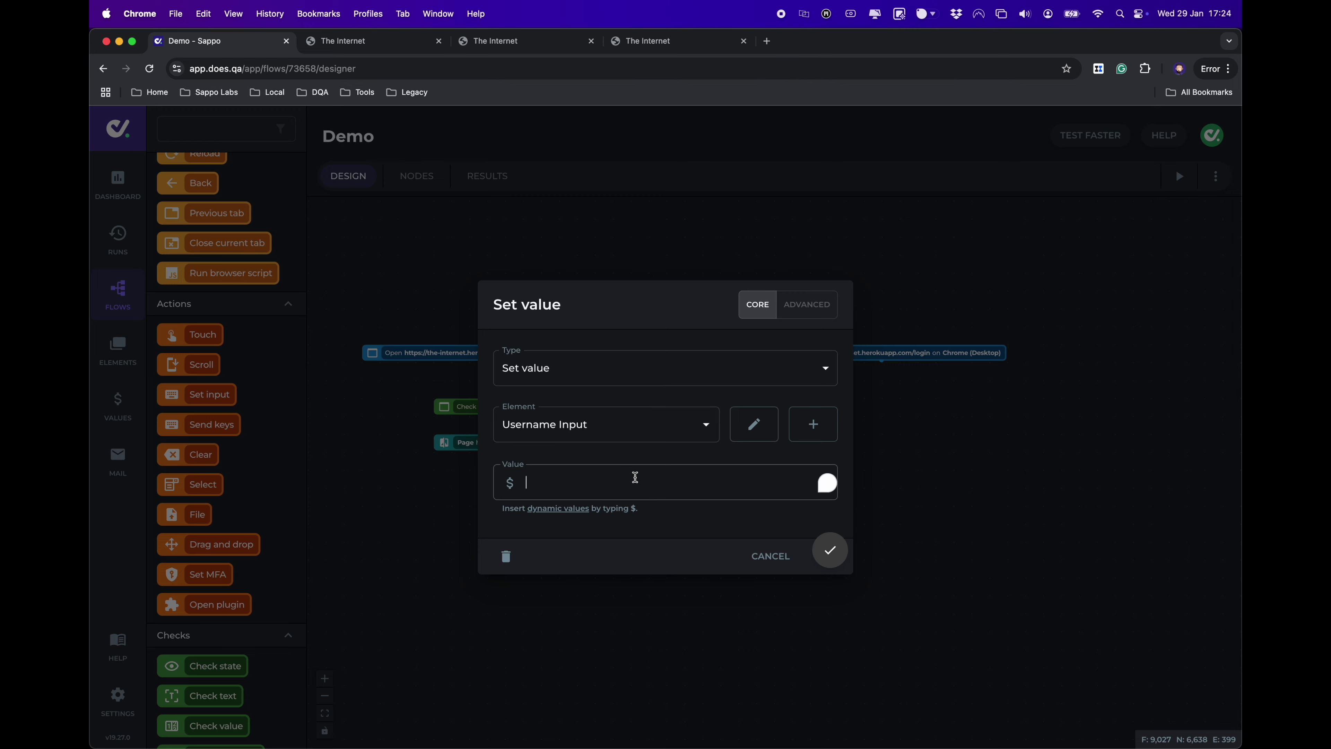
{"action": "left_click", "coordinate": [659, 42]}
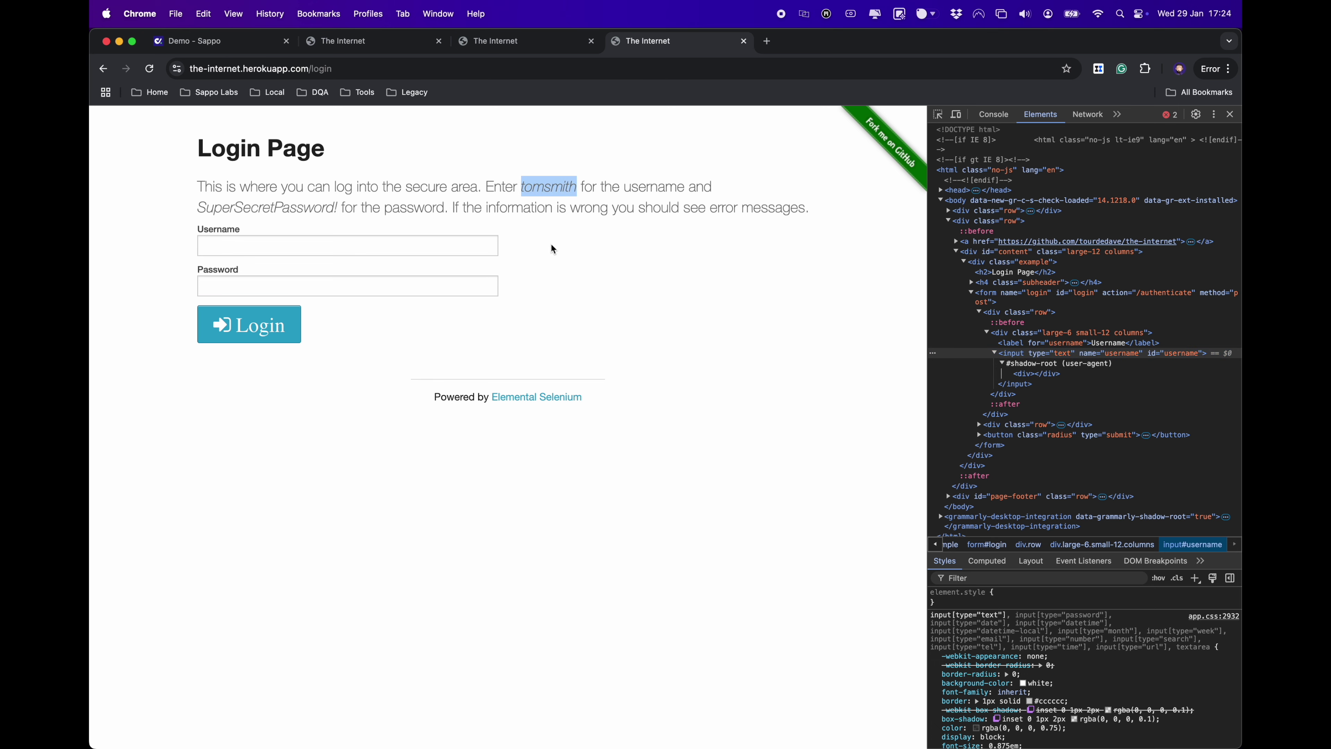
{"action": "left_click", "coordinate": [219, 48]}
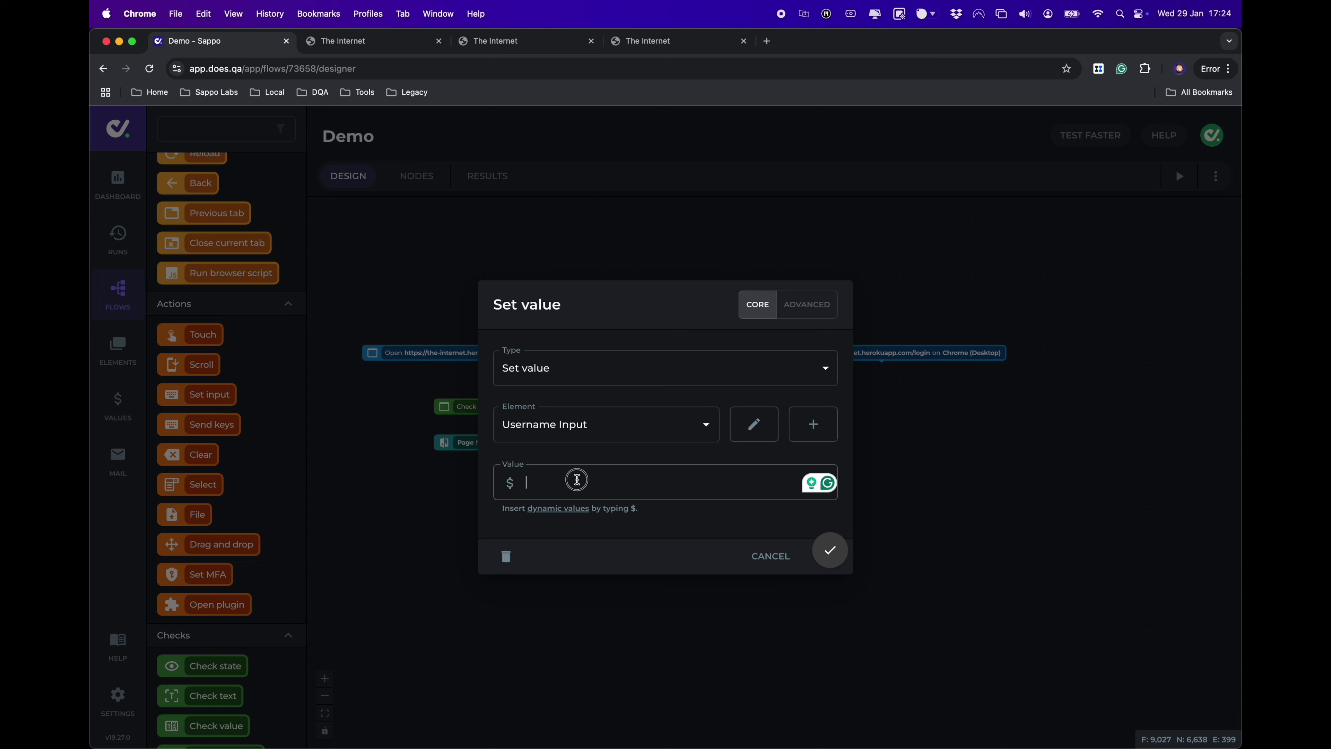
{"action": "type", "text": "tomsmith"}
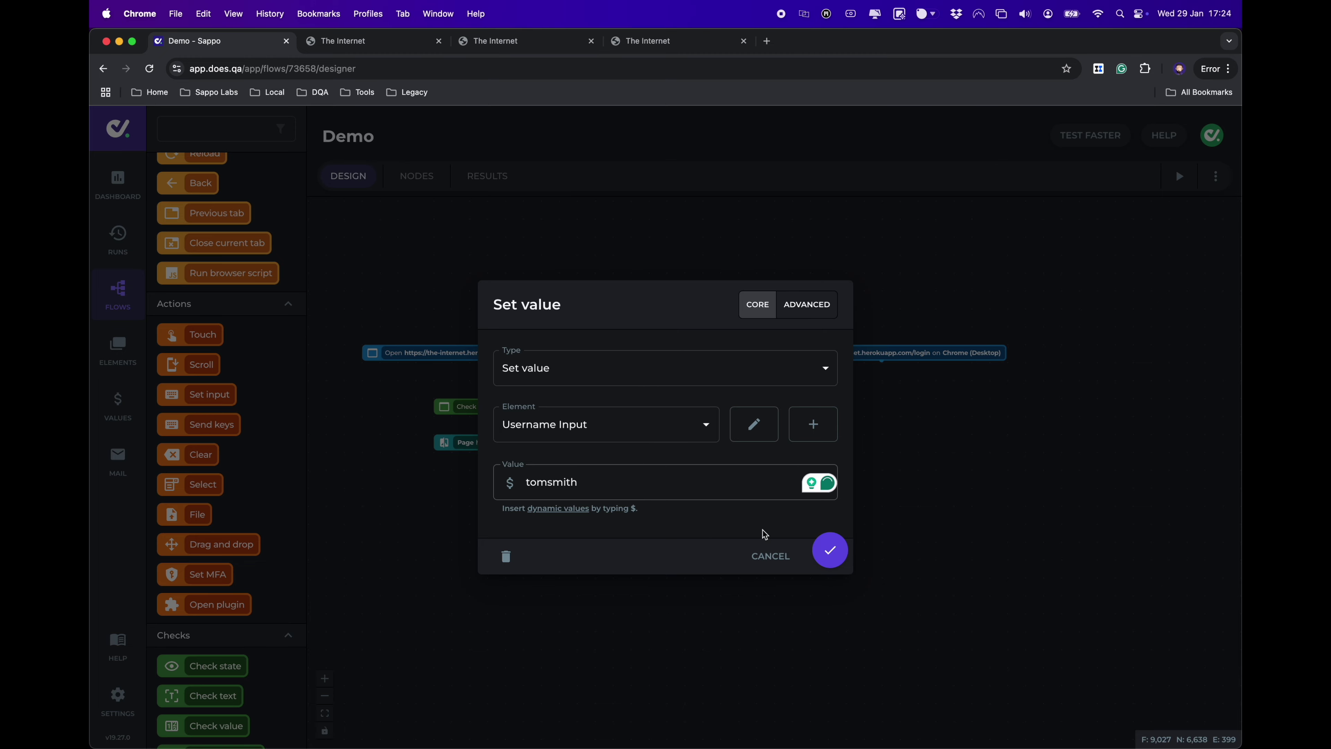
{"action": "left_click", "coordinate": [831, 553]}
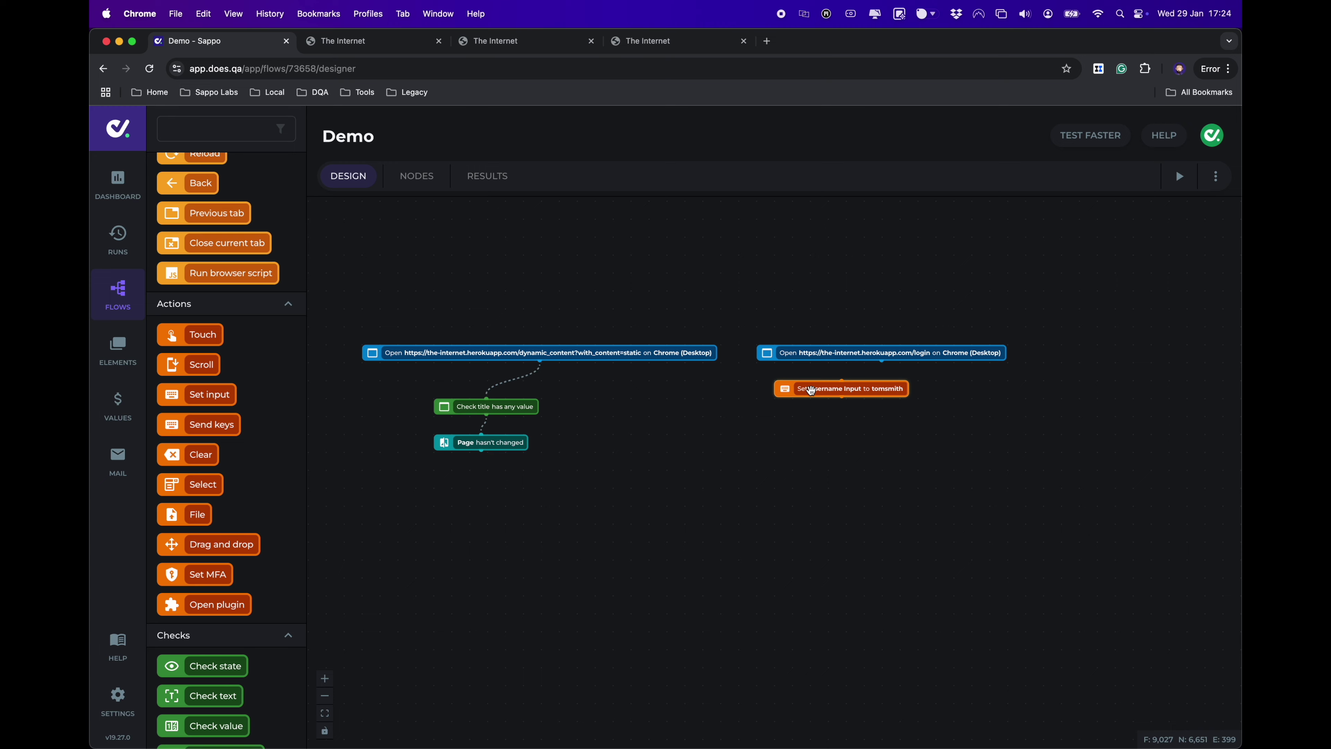
Duplicate the Username Input node, place the copy directly beneath the original and open its settings
{"action": "key", "text": "super+d"}
{"action": "mouse_move", "coordinate": [822, 407]}
{"action": "left_mouse_down"}
{"action": "mouse_move", "coordinate": [823, 425]}
{"action": "mouse_move", "coordinate": [806, 423]}
{"action": "left_mouse_up"}
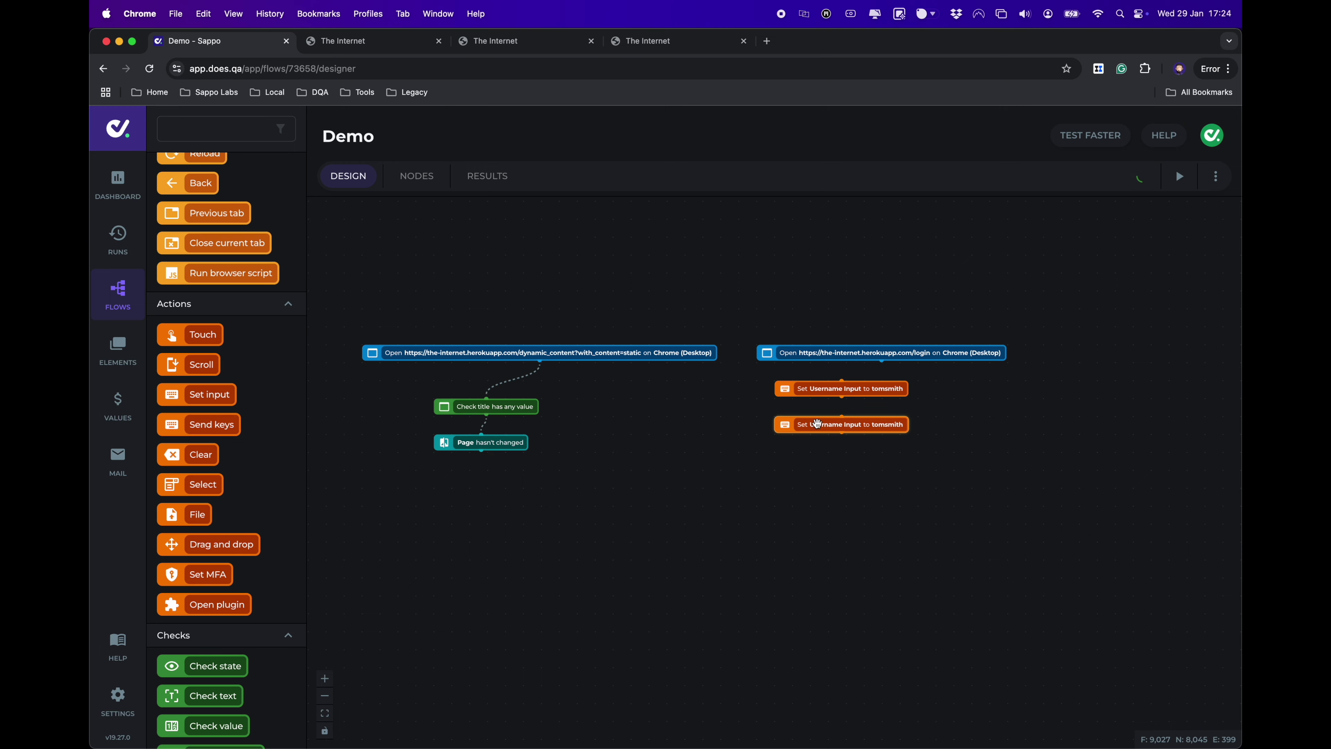
{"action": "double_click", "coordinate": [817, 423]}
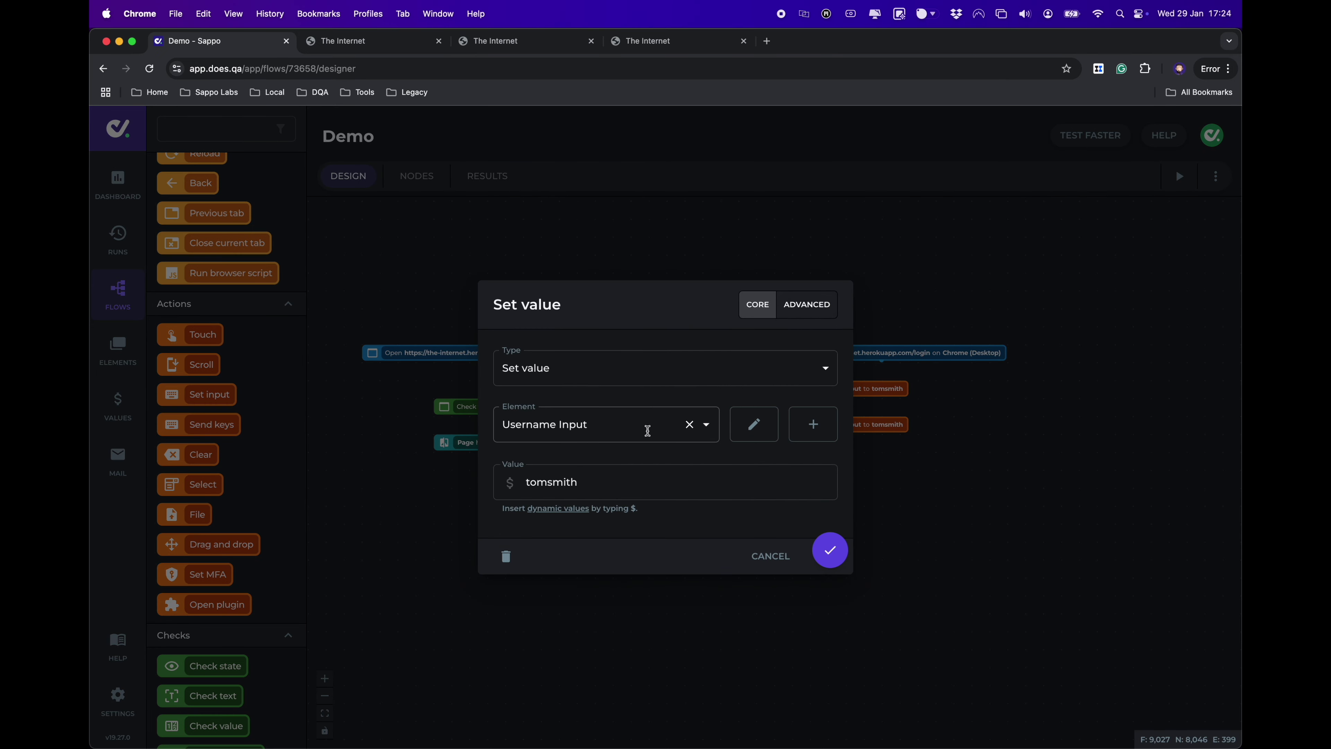
Inspect the Password field on the login page to identify its id attribute
{"action": "left_click", "coordinate": [626, 43]}
{"action": "right_click", "coordinate": [313, 284]}
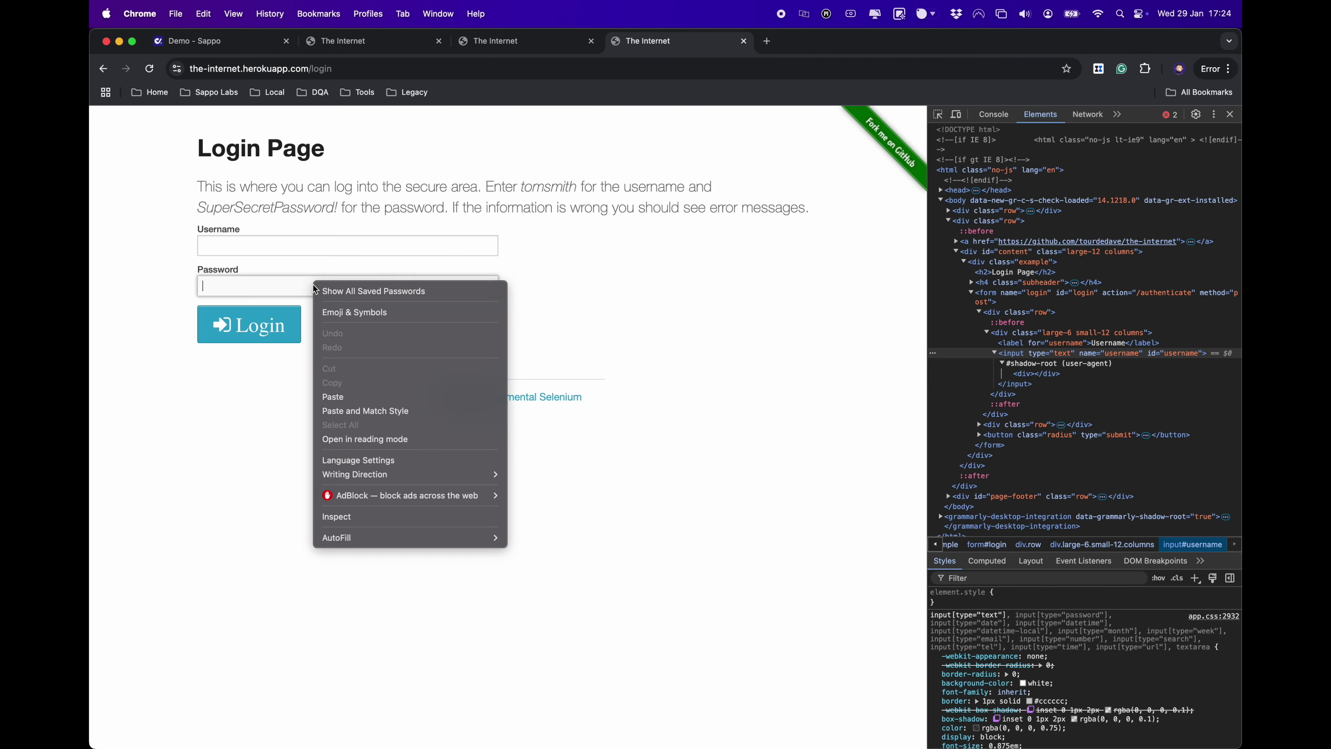
{"action": "left_click", "coordinate": [367, 517]}
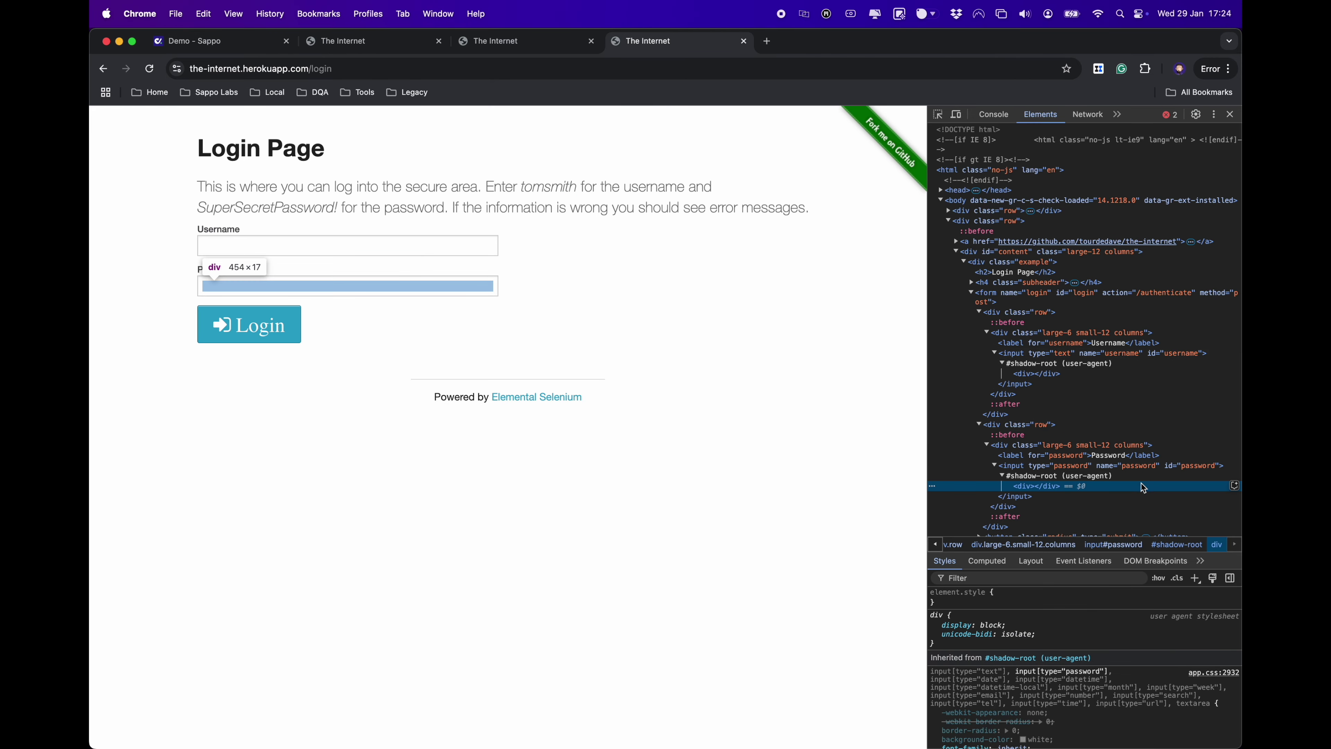
{"action": "left_click", "coordinate": [1199, 468]}
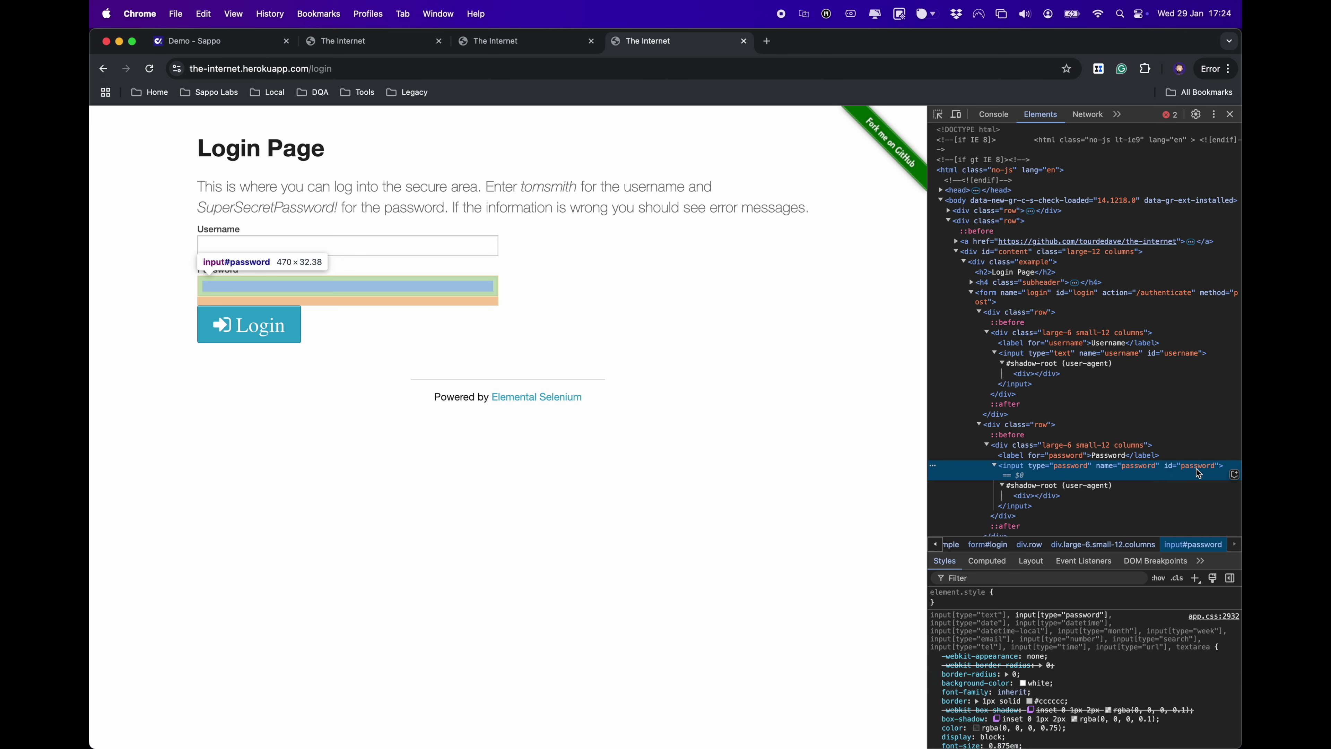
Create a Password Input element with the CSS selector #password for the duplicated Set value node in the Demo flow
{"action": "left_click", "coordinate": [238, 47]}
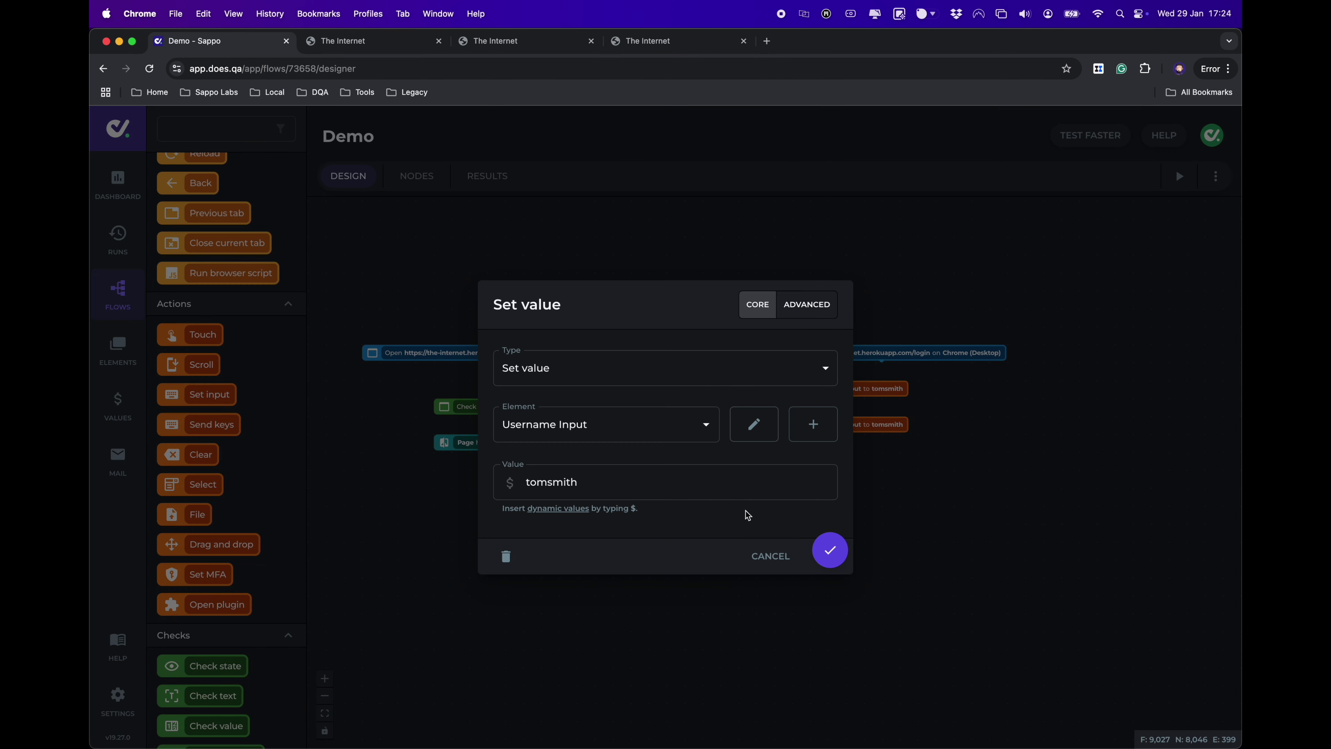
{"action": "left_click", "coordinate": [813, 440]}
{"action": "left_click", "coordinate": [567, 354]}
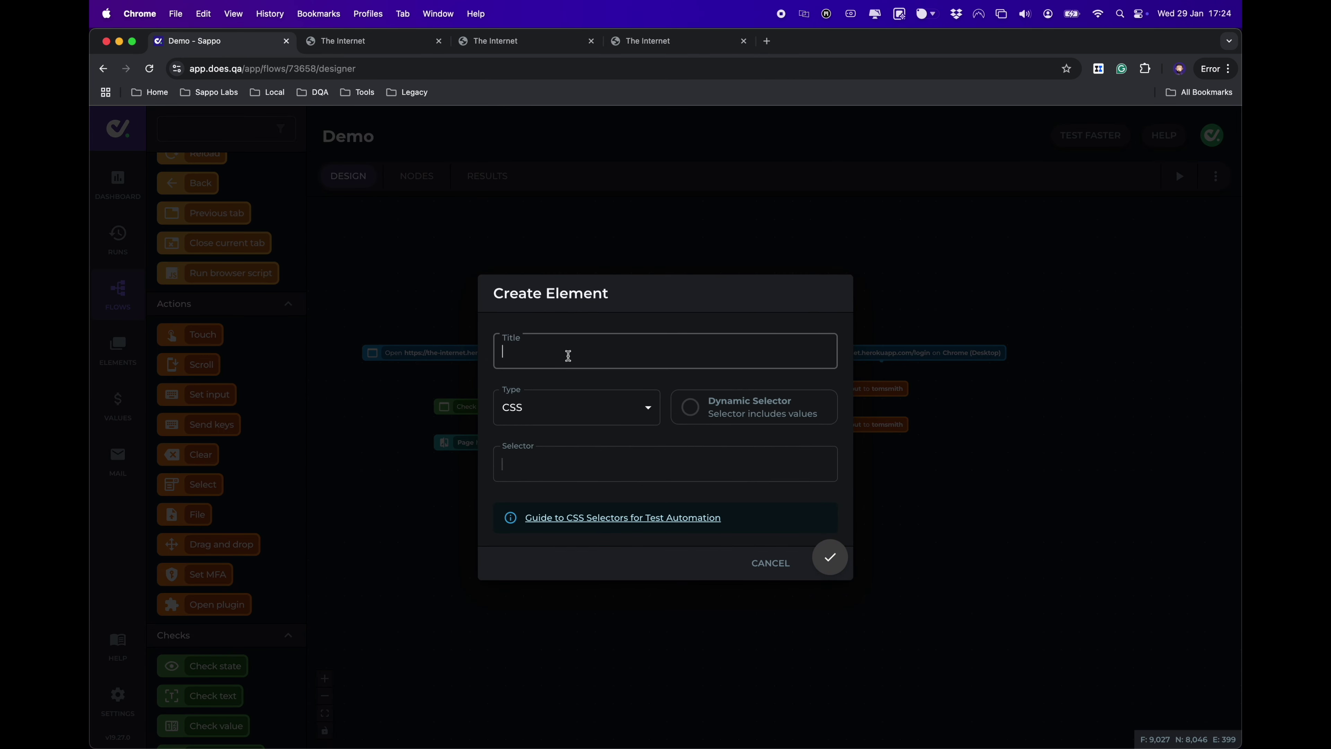
{"action": "type", "text": "Password Input"}
{"action": "left_click", "coordinate": [583, 465]}
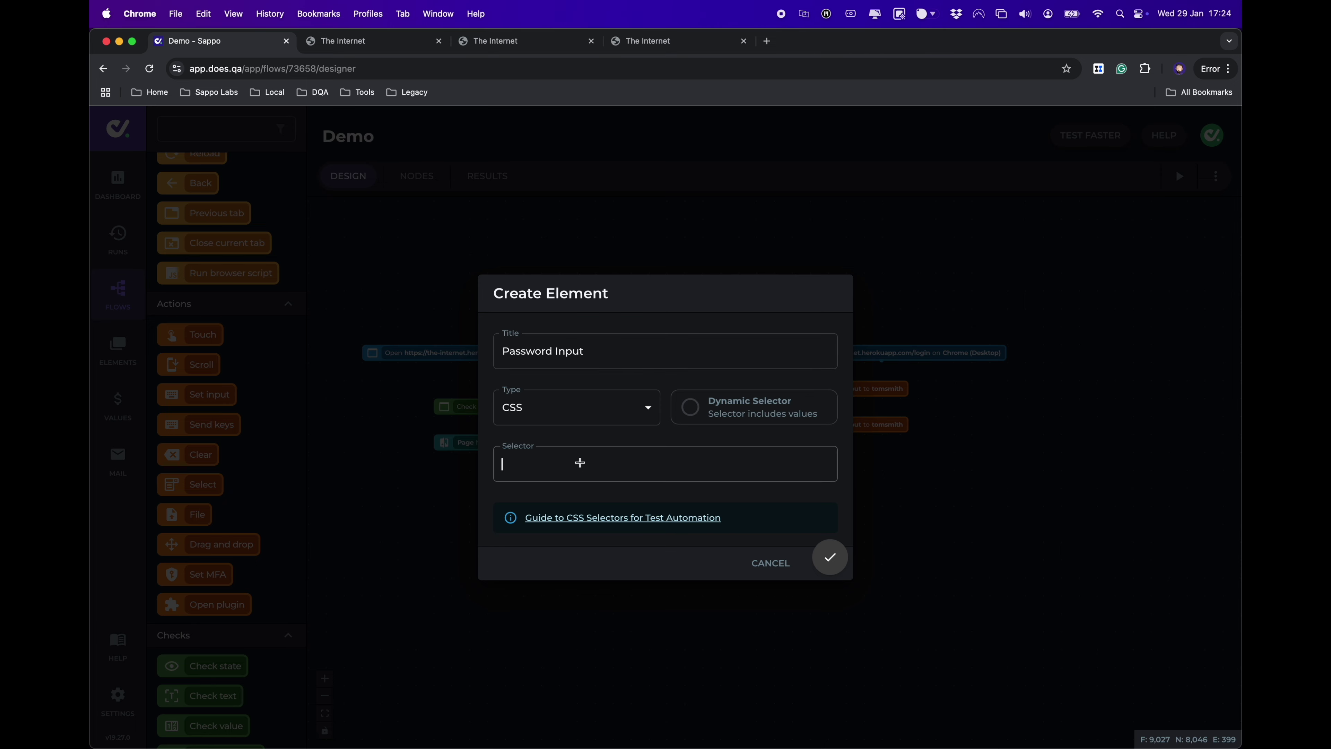
{"action": "type", "text": "#password"}
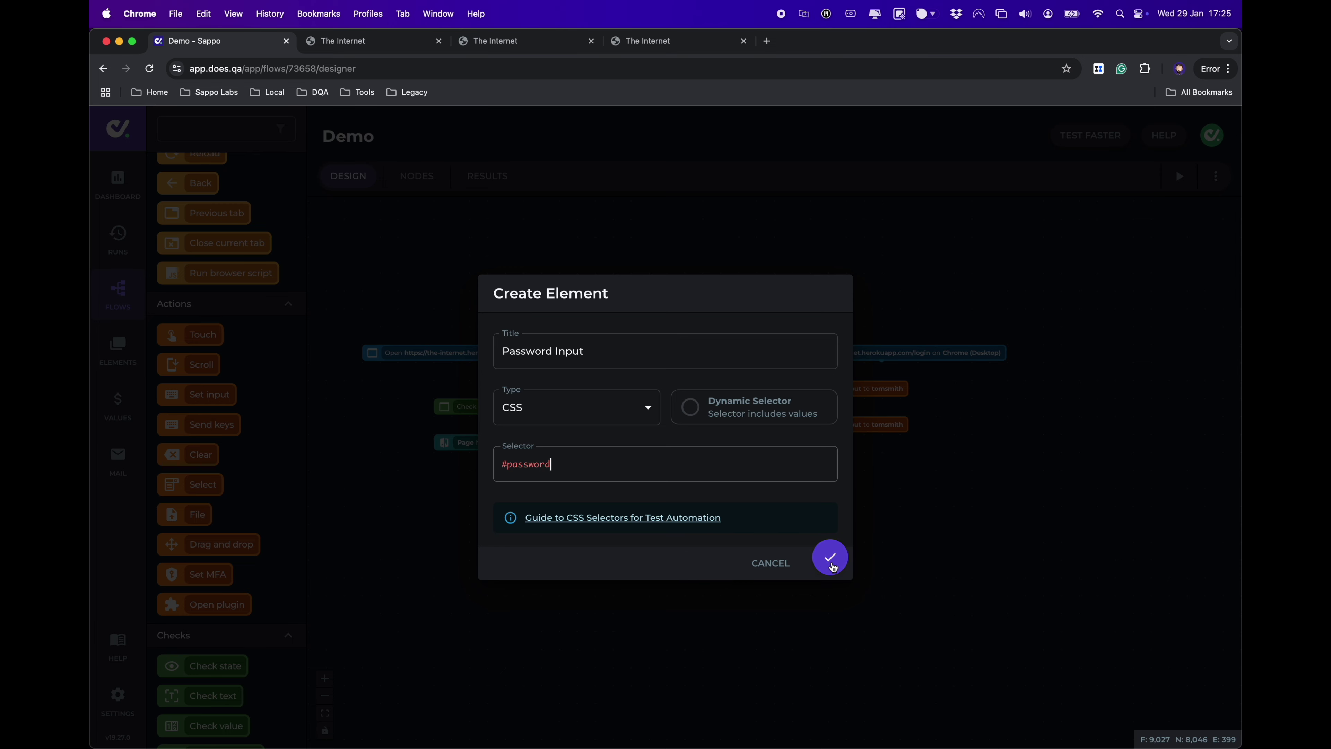
{"action": "left_click", "coordinate": [832, 567]}
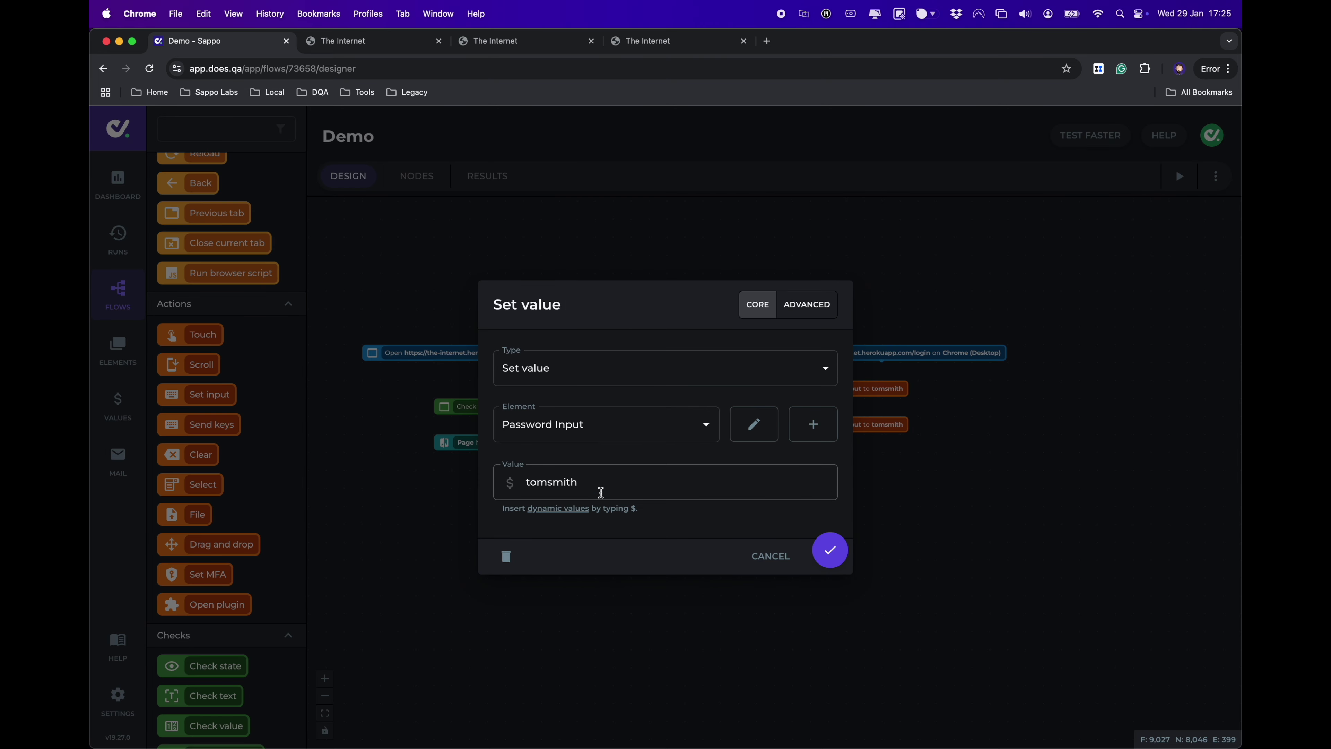
Replace the Password Input node's value with the sample password copied from the login page and save the node
{"action": "left_click_drag", "start_coordinate": [622, 490], "coordinate": [527, 485]}
{"action": "key", "text": "super+x"}
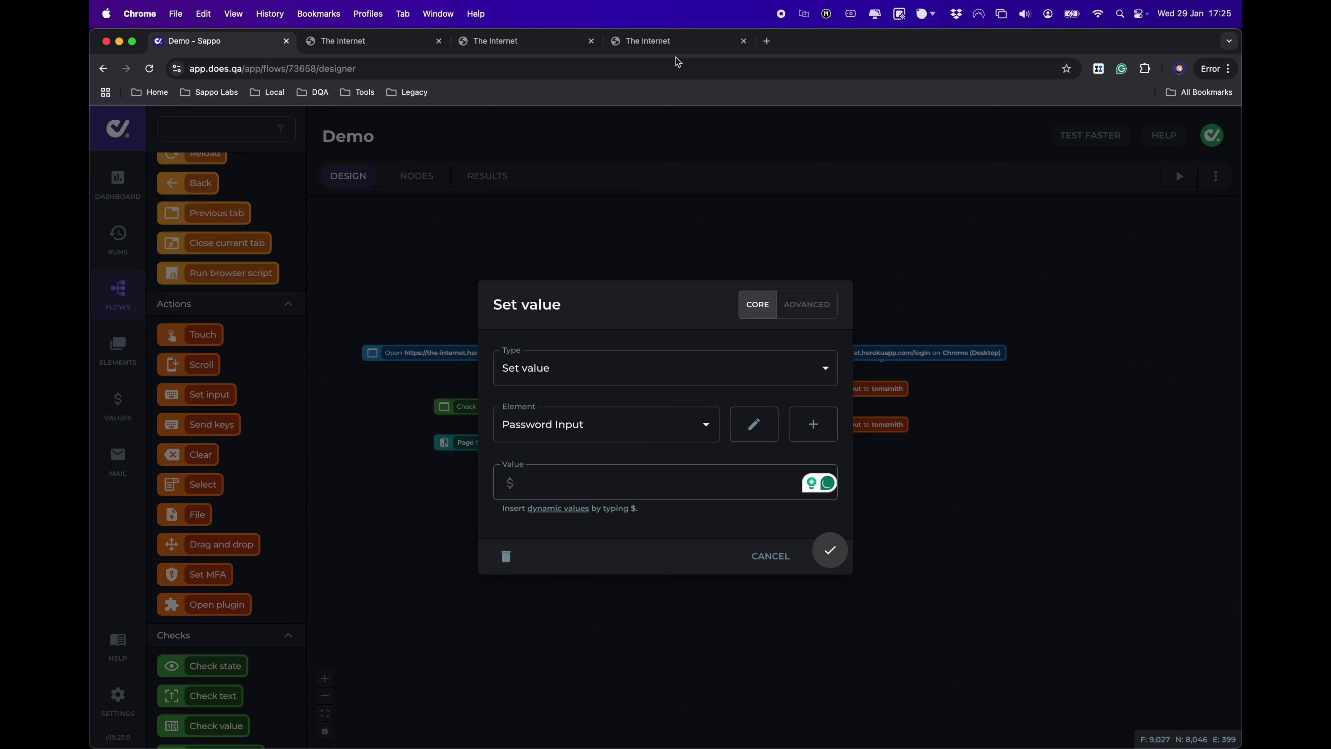
{"action": "left_click", "coordinate": [675, 43]}
{"action": "left_click_drag", "start_coordinate": [199, 212], "coordinate": [341, 214]}
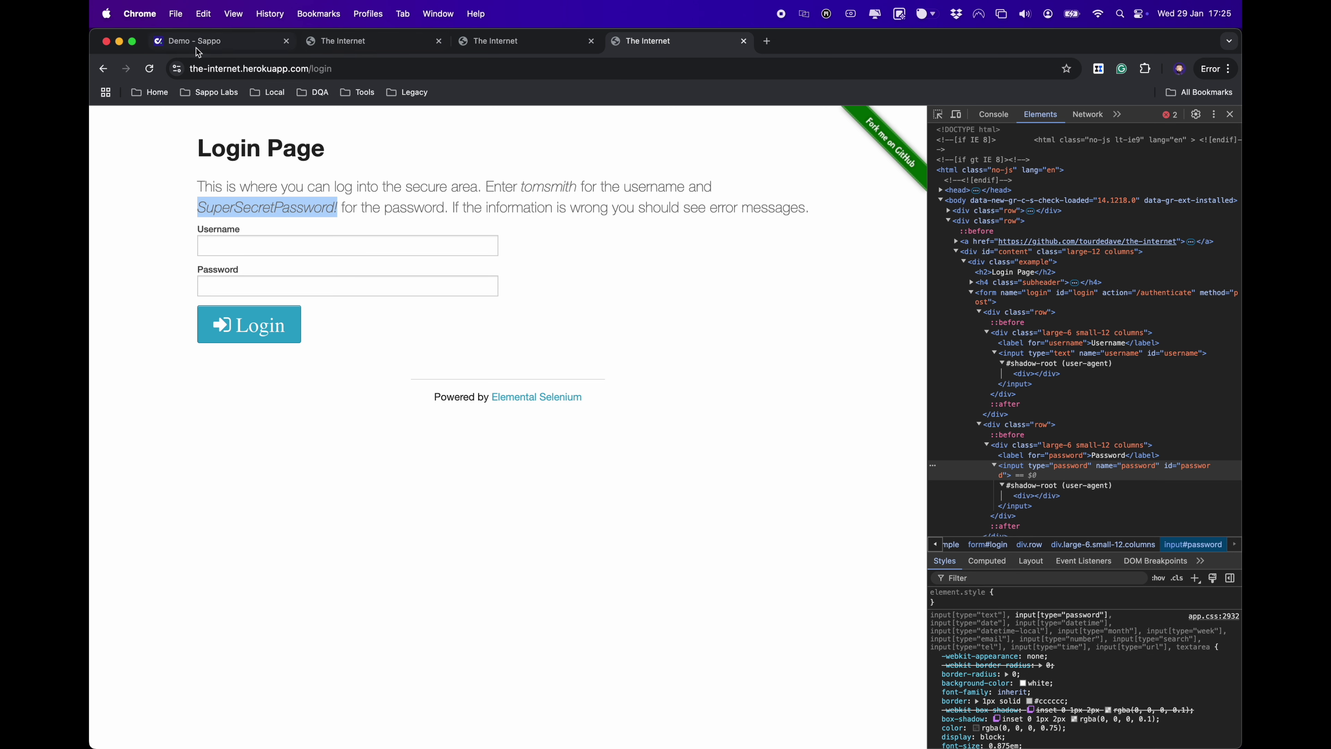
{"action": "key", "text": "super+c"}
{"action": "left_click", "coordinate": [210, 43]}
{"action": "key", "text": "super+v"}
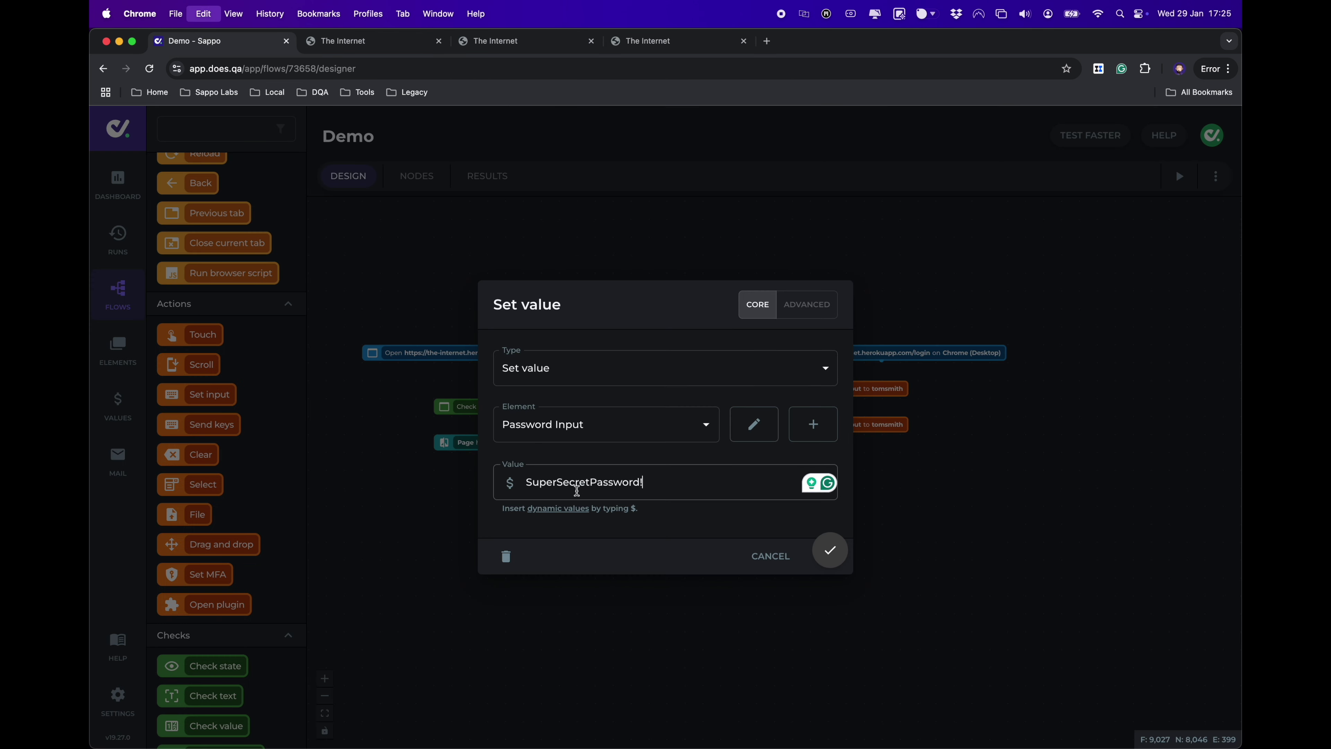
{"action": "left_click", "coordinate": [829, 551]}
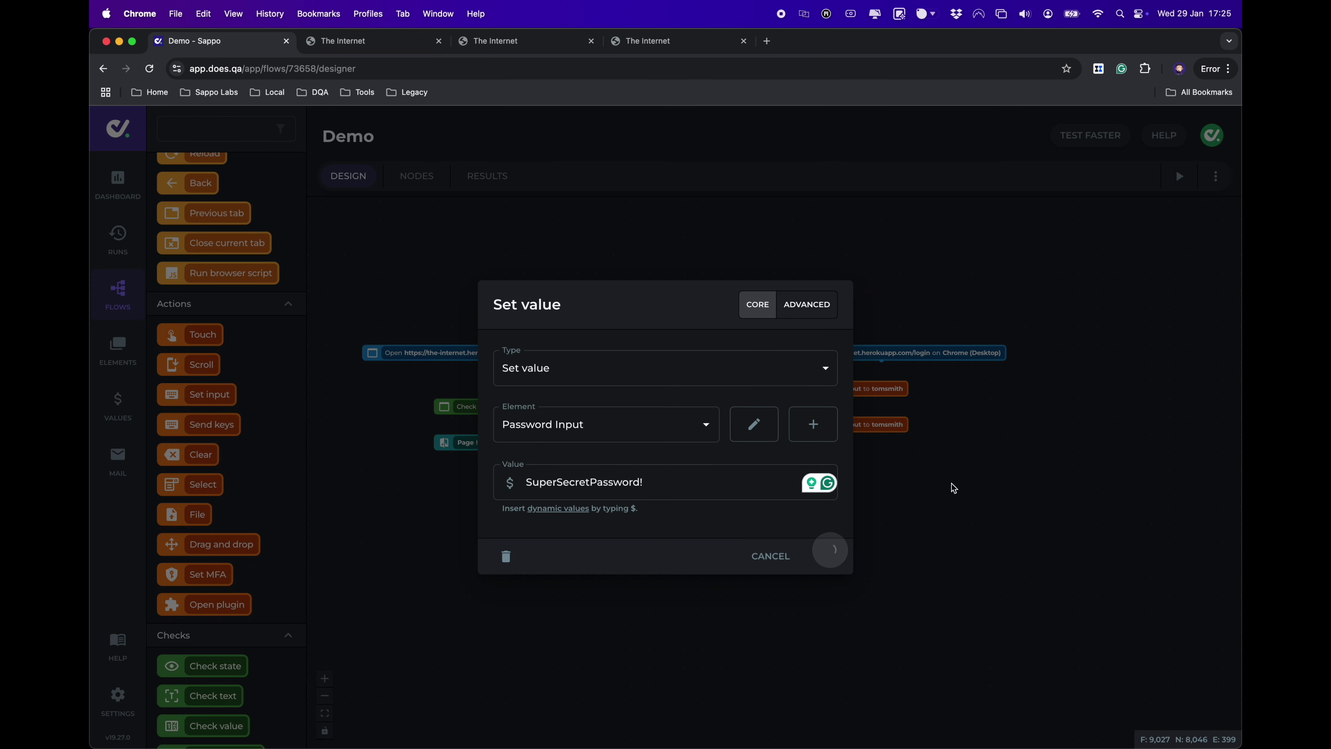
Fill in the login page's Username and Password fields with the sample username and password given there
{"action": "left_click", "coordinate": [657, 46]}
{"action": "left_click", "coordinate": [289, 278]}
{"action": "key", "text": "super+v"}
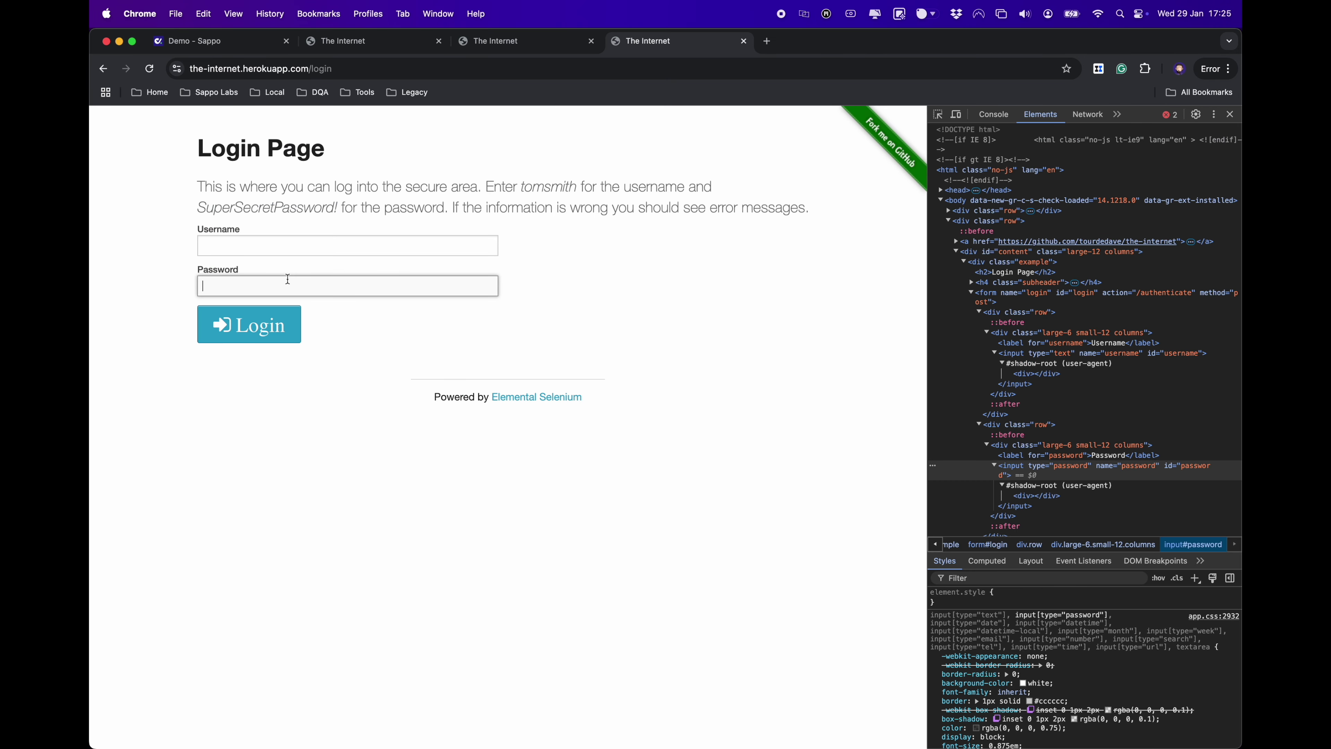
{"action": "double_click", "coordinate": [535, 188]}
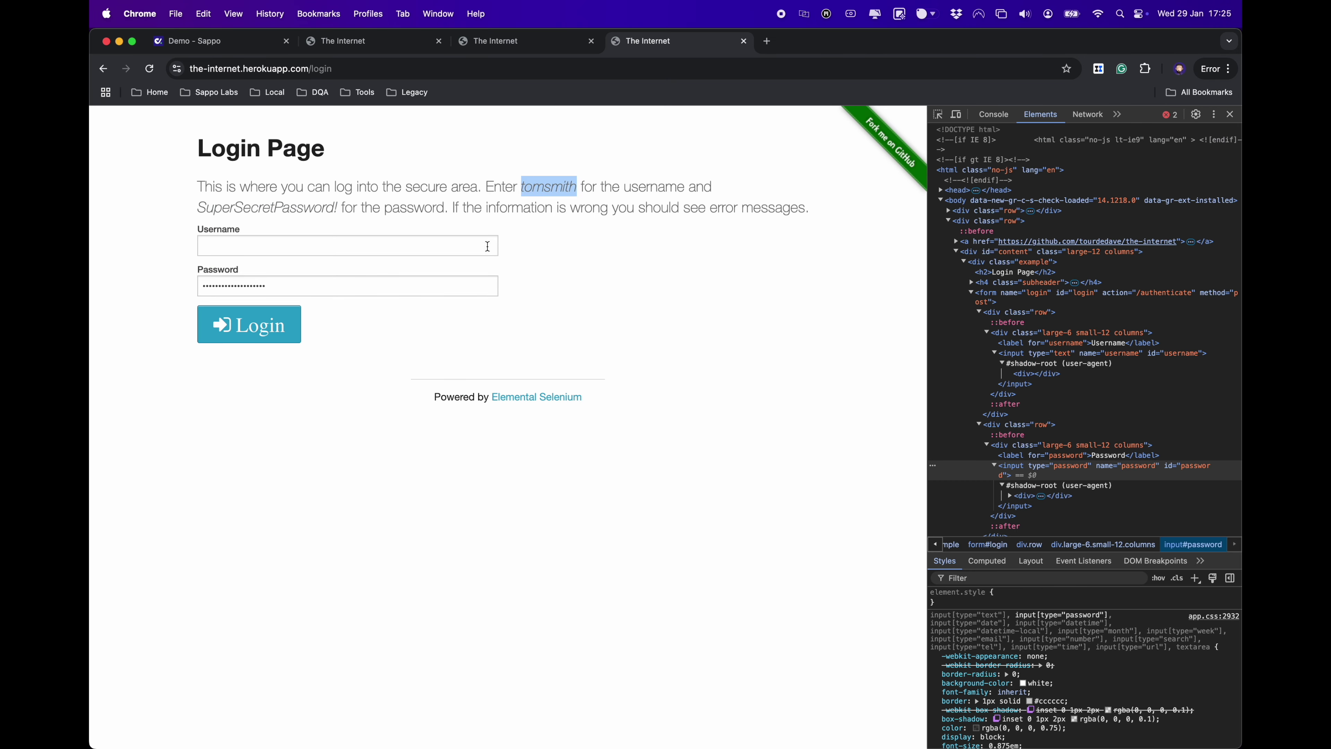
{"action": "left_click", "coordinate": [360, 249]}
{"action": "key", "text": "super+v"}
Inspect the Login button on the login page and copy its type="submit" attribute
{"action": "right_click", "coordinate": [278, 329]}
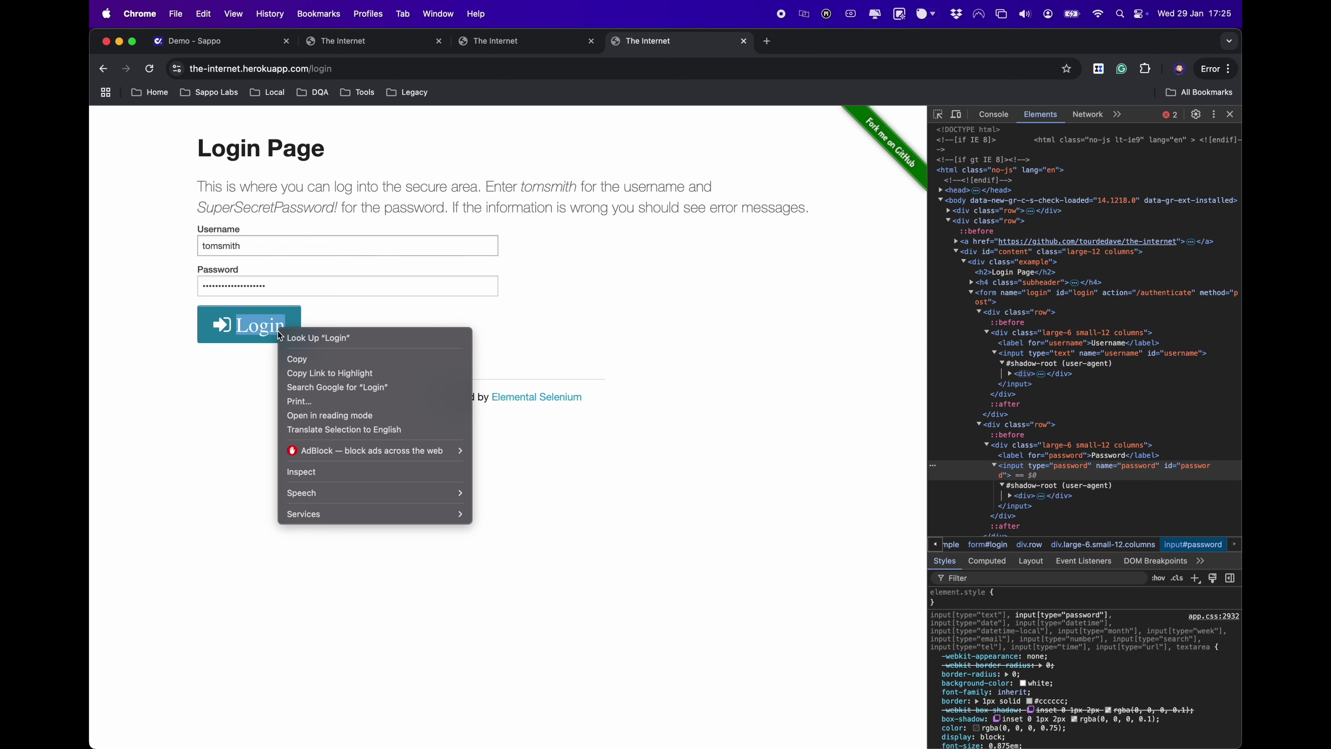
{"action": "left_click", "coordinate": [320, 470]}
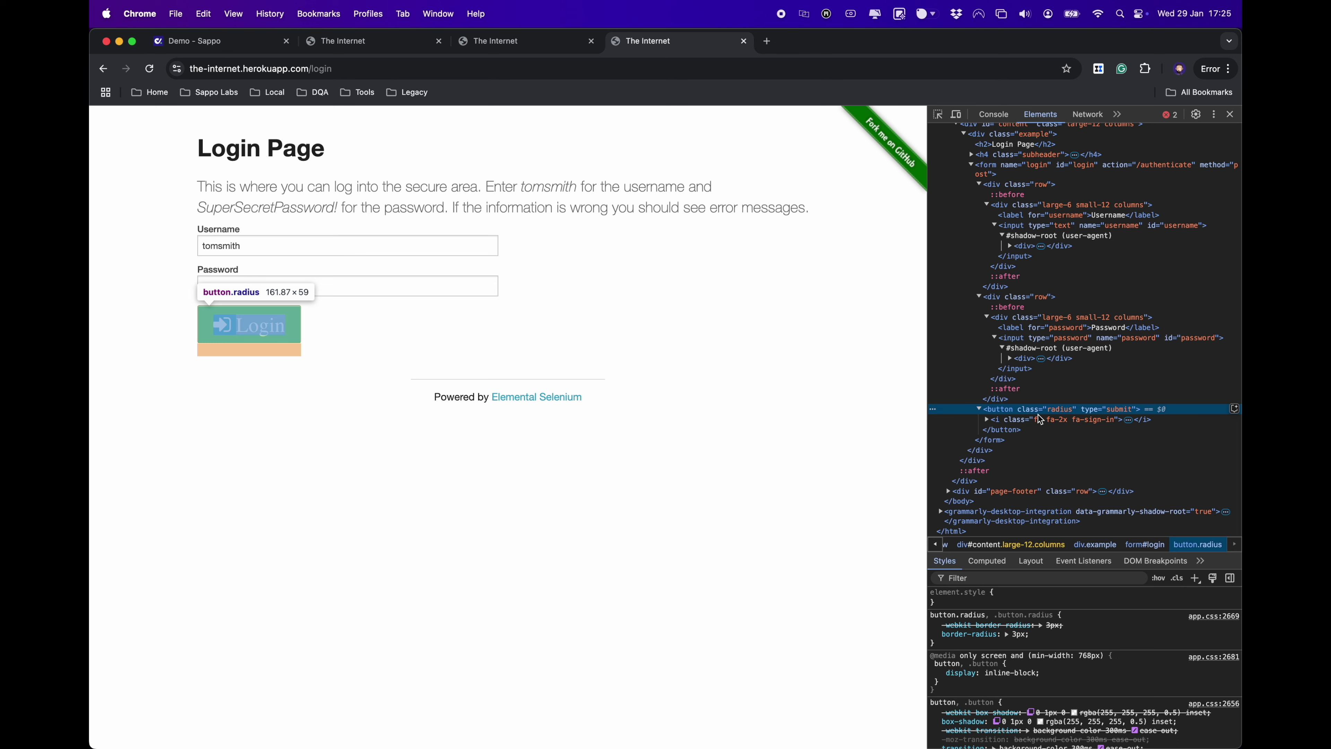
{"action": "double_click", "coordinate": [1093, 412]}
{"action": "key", "text": "super+a"}
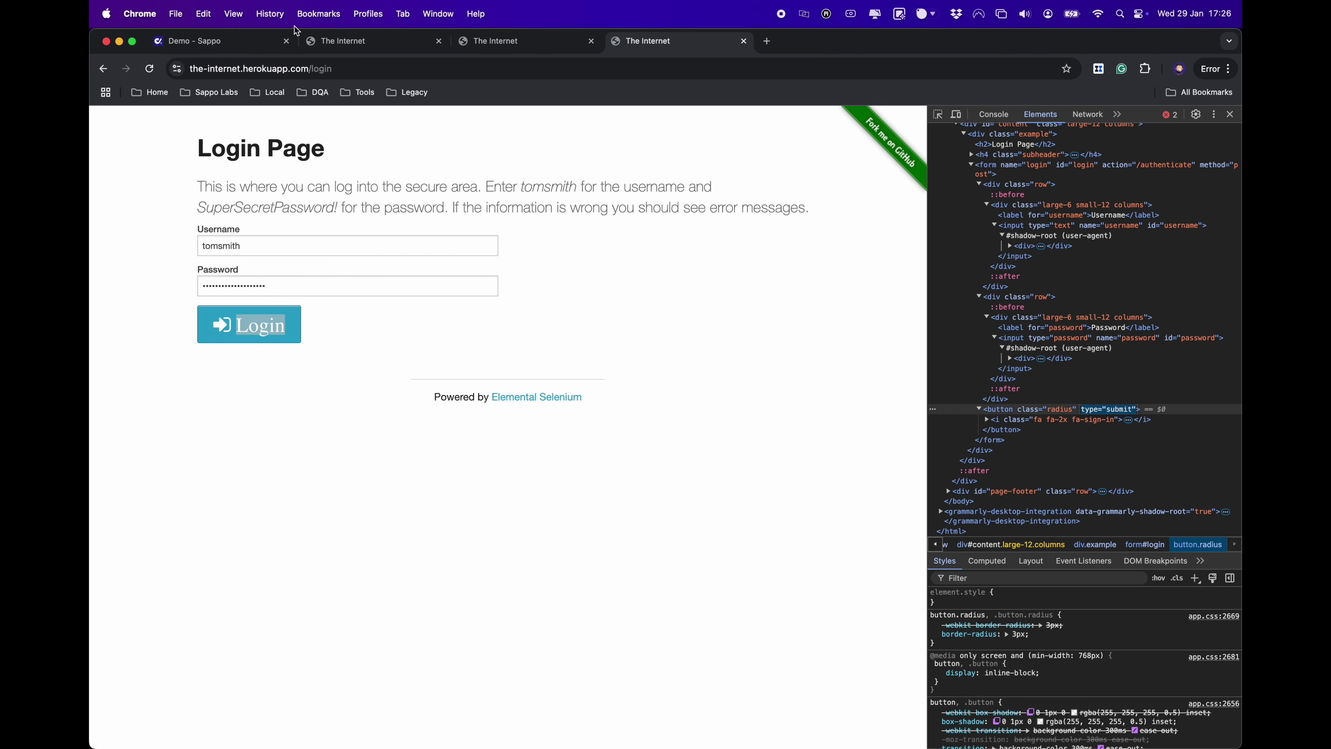
Add a Touch node beneath the Password Input node in the Demo flow and open its settings
{"action": "left_click", "coordinate": [241, 44]}
{"action": "left_click", "coordinate": [791, 453]}
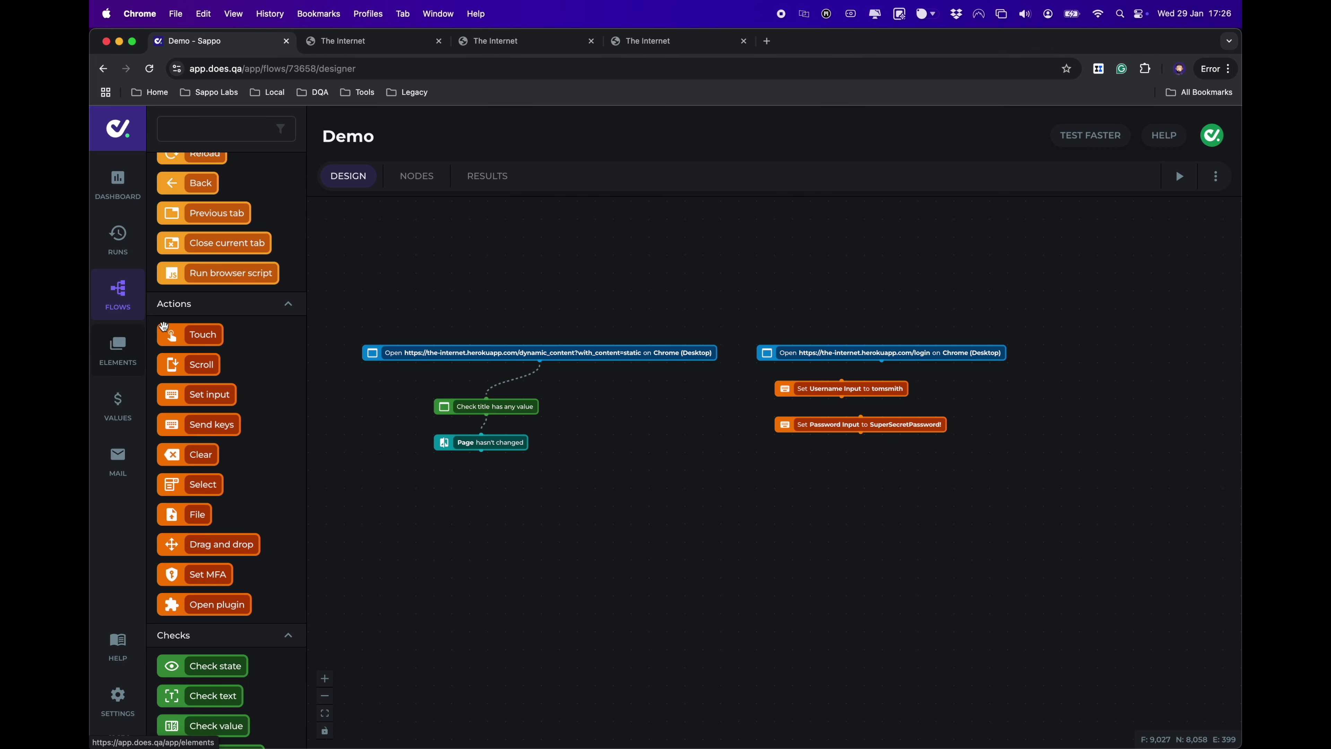
{"action": "left_click_drag", "start_coordinate": [188, 335], "coordinate": [791, 461]}
{"action": "double_click", "coordinate": [791, 461]}
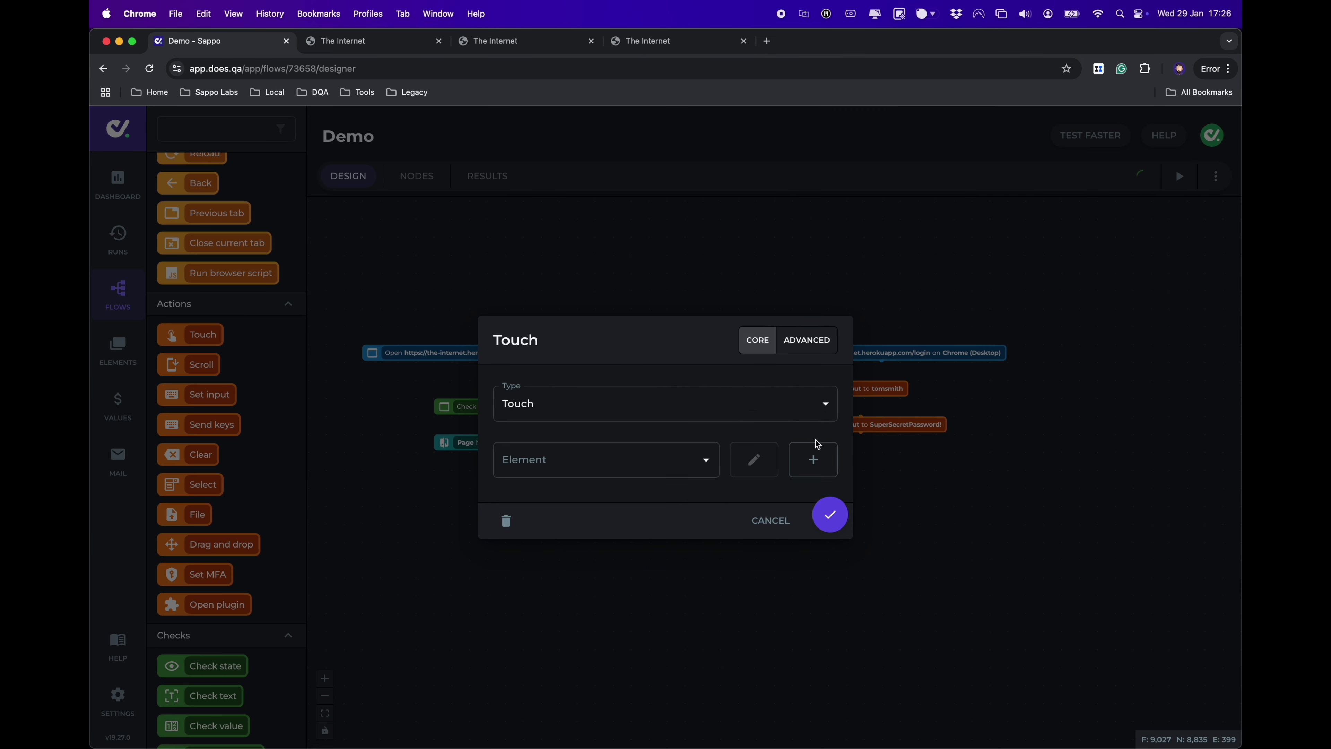
Define a new element for the Touch node titled Submit BUtton with the CSS selector [type="submit"]
{"action": "left_click", "coordinate": [817, 460]}
{"action": "left_click", "coordinate": [657, 359]}
{"action": "type", "text": "S"}
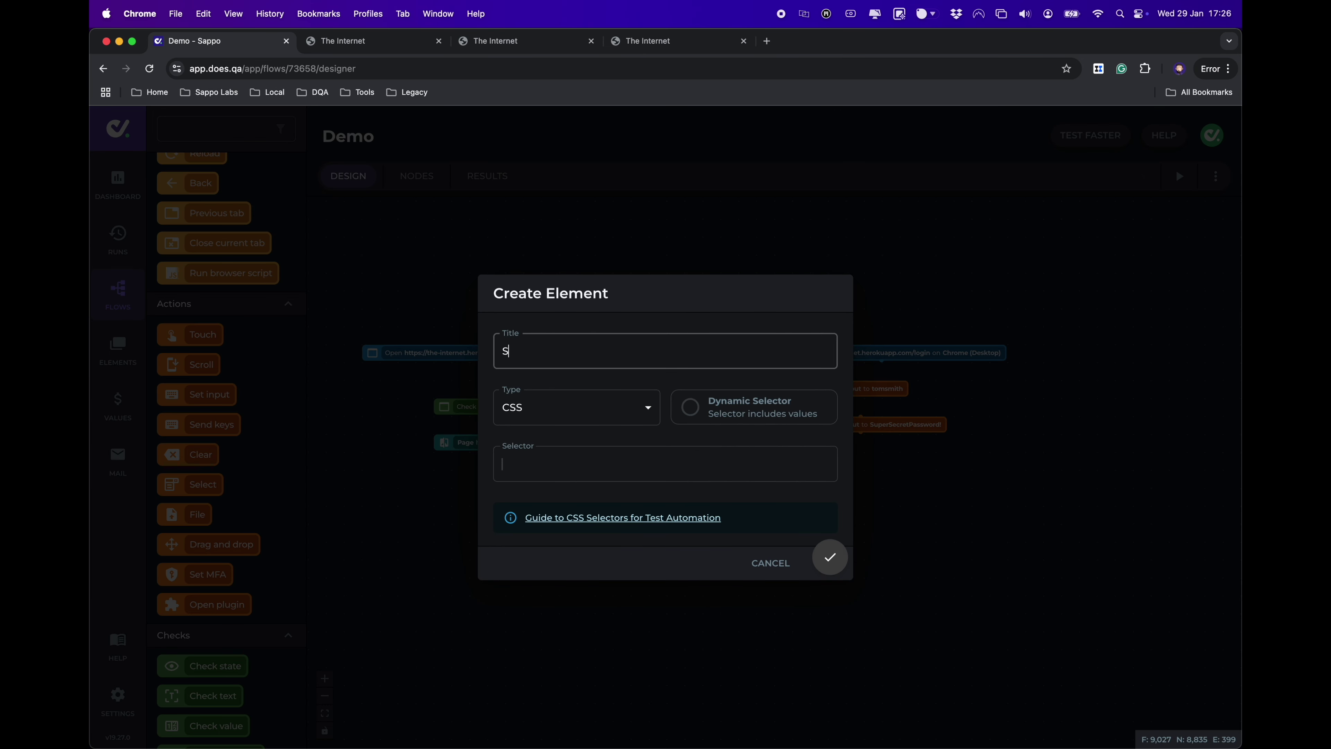
{"action": "type", "text": "ubmit BUtton"}
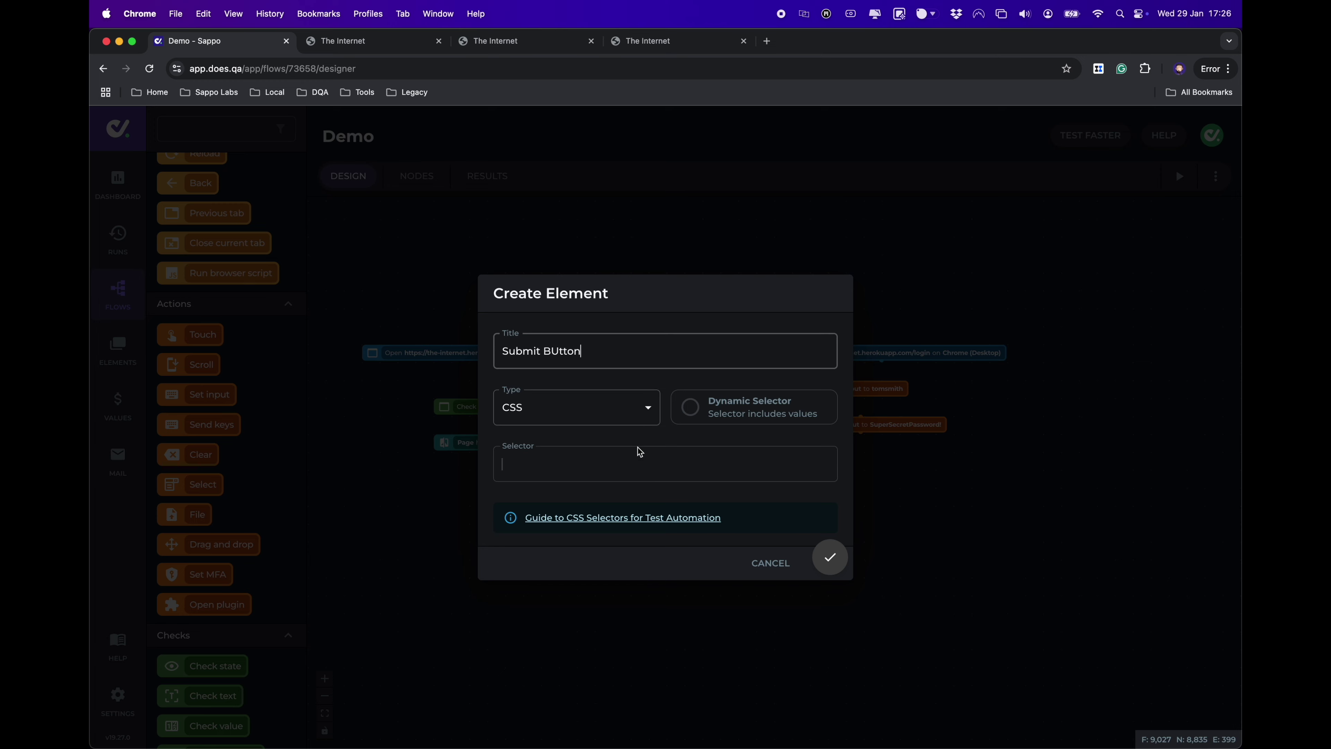
{"action": "left_click", "coordinate": [636, 467]}
{"action": "type", "text": "[]"}
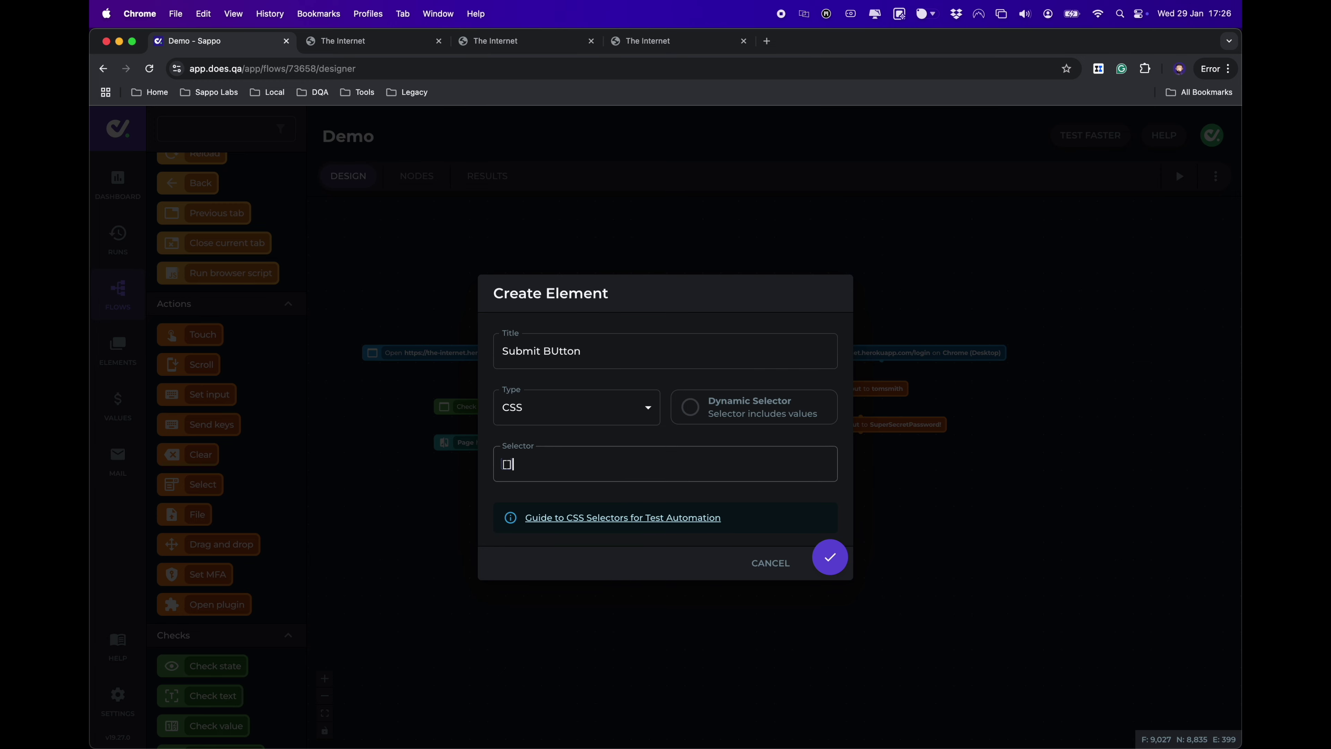
{"action": "key", "text": "Left"}
{"action": "key", "text": "super+v"}
Copy the [type="submit"] selector and search the login page's markup for it to check that it is unique
{"action": "left_click_drag", "start_coordinate": [582, 464], "coordinate": [482, 468]}
{"action": "left_click", "coordinate": [620, 467]}
{"action": "left_click_drag", "start_coordinate": [493, 467], "coordinate": [656, 467]}
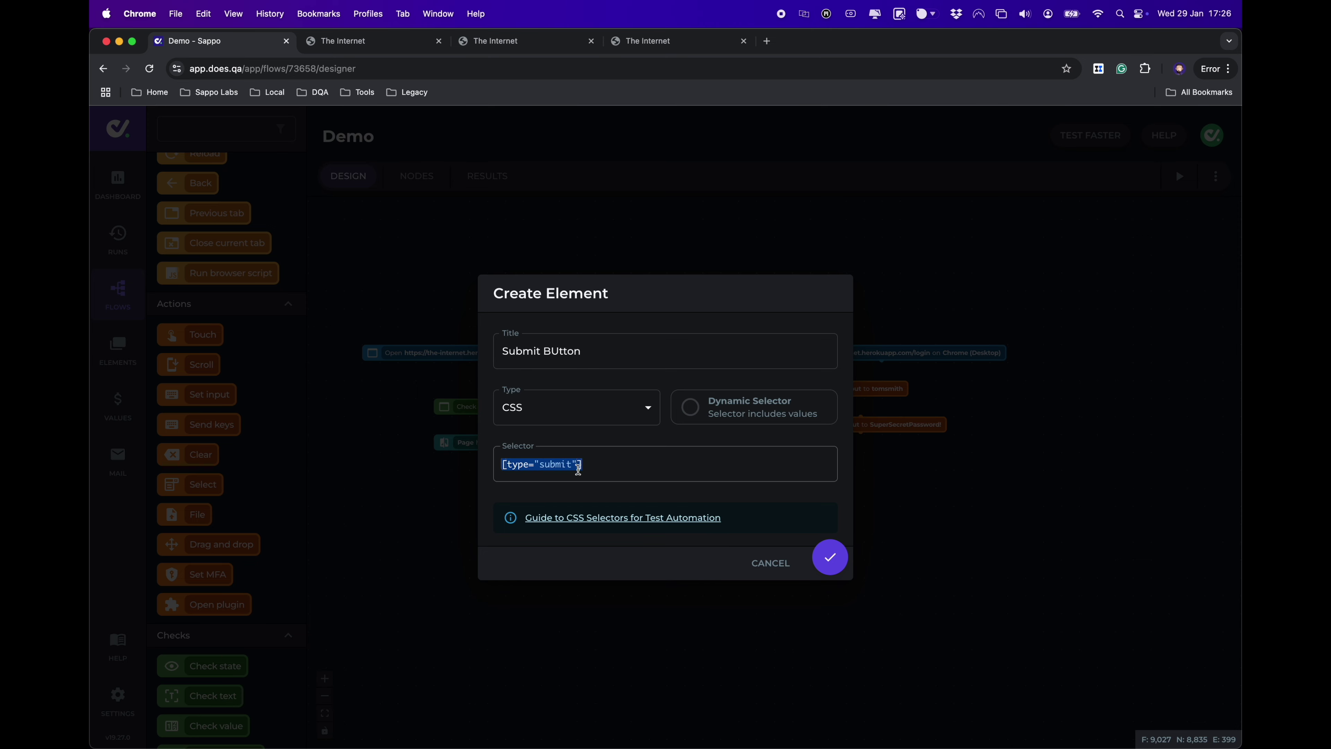
{"action": "left_click", "coordinate": [654, 52]}
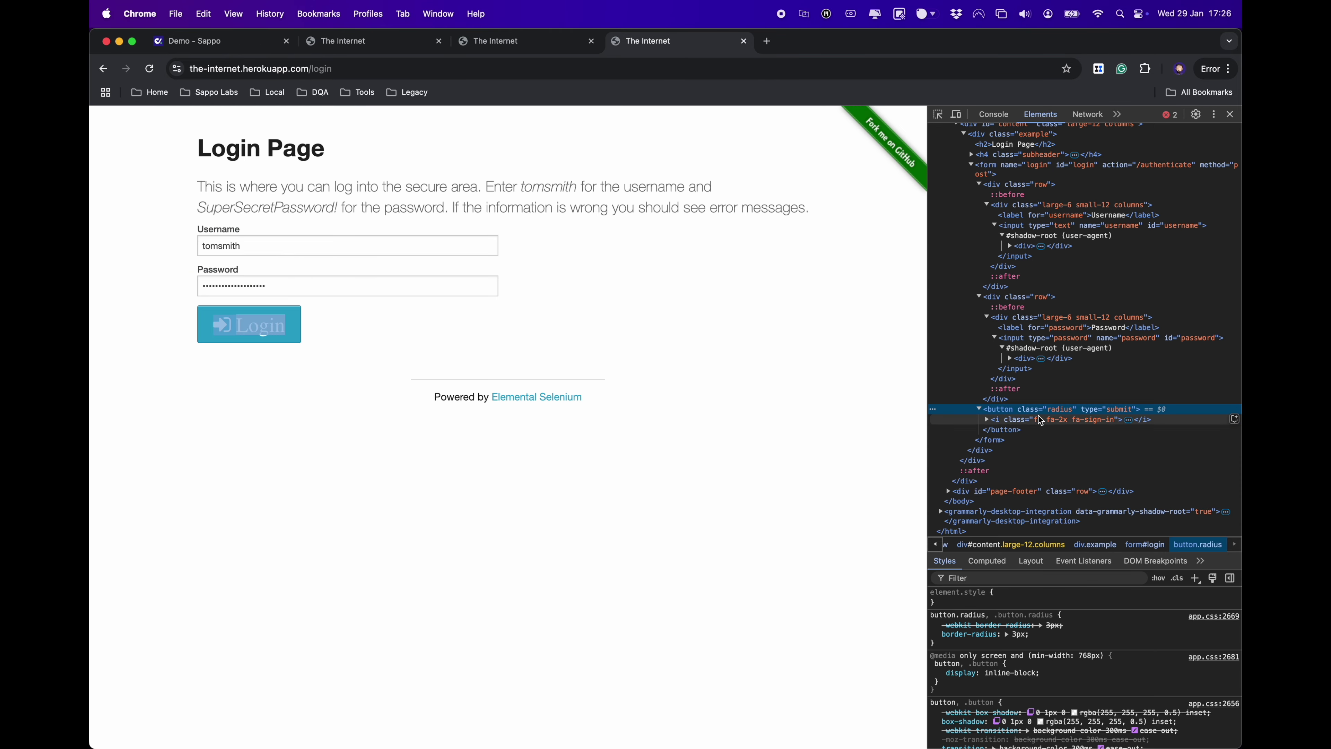
{"action": "key", "text": "super+f"}
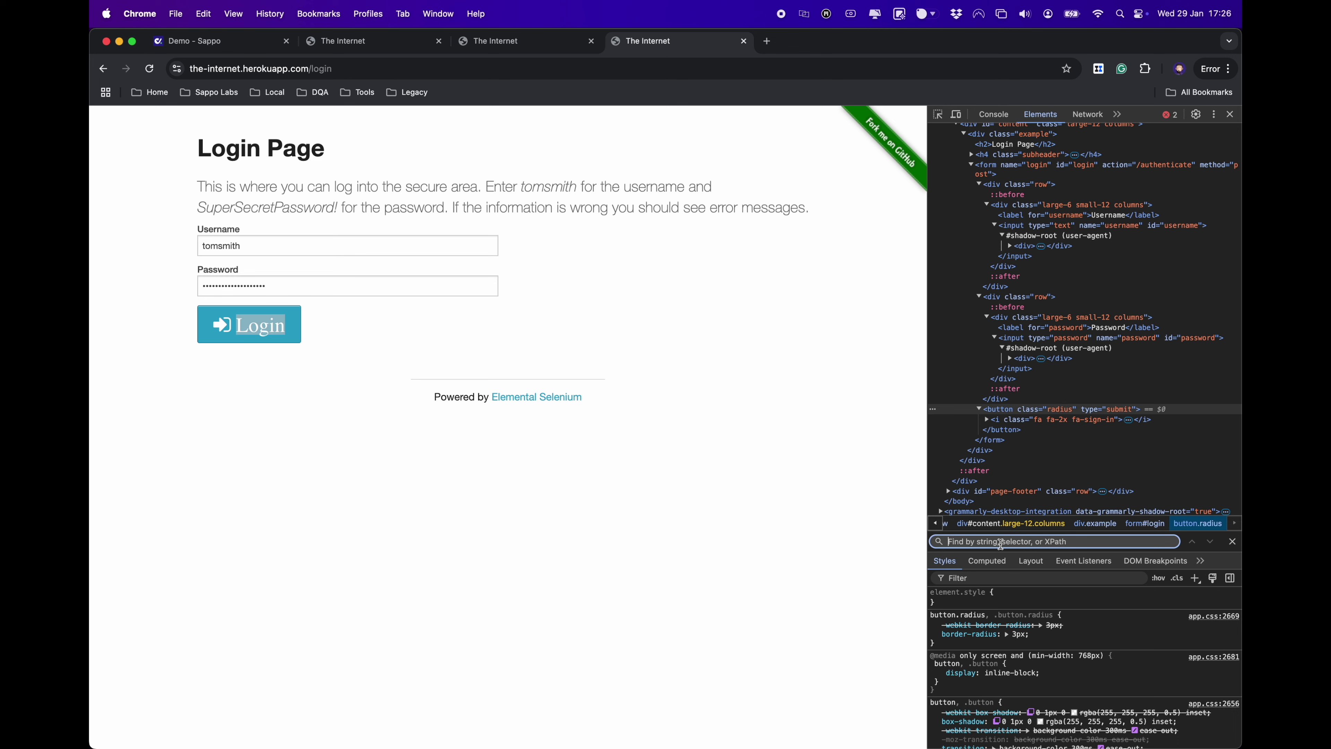
{"action": "key", "text": "super+v"}
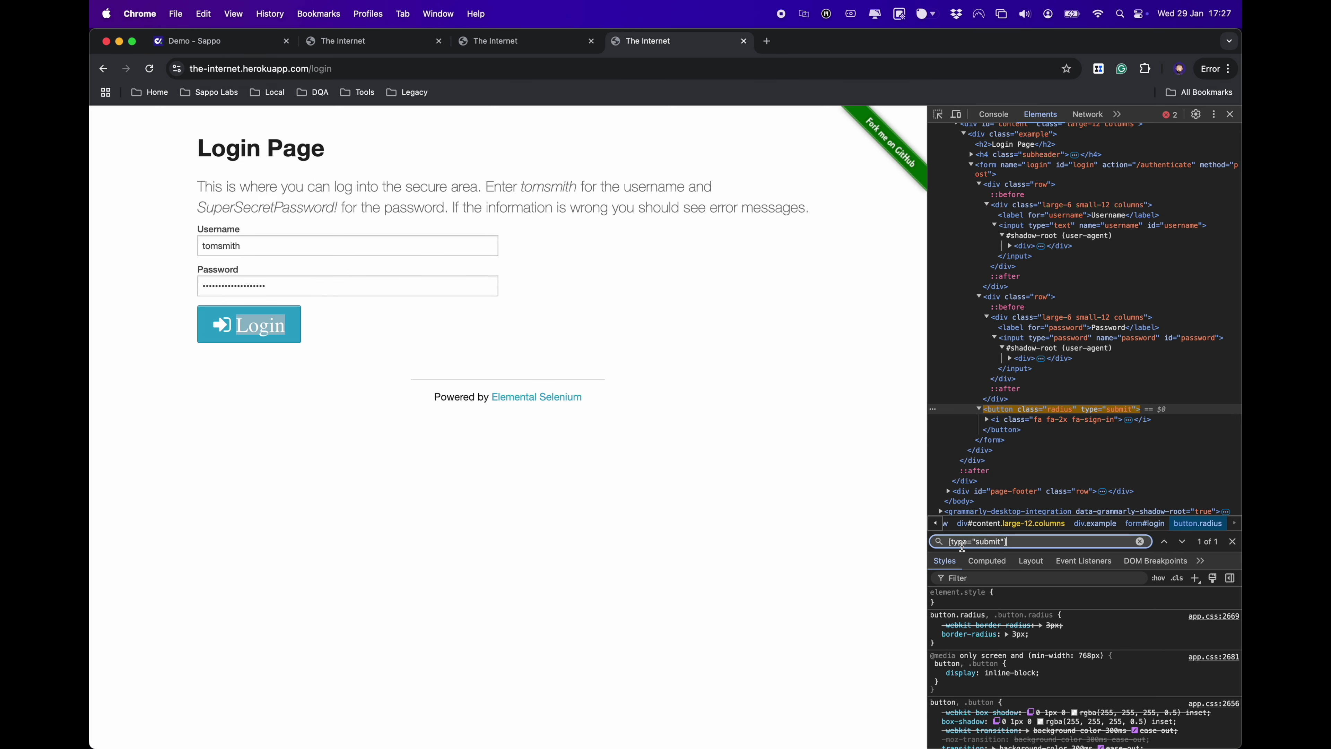
Save the Submit BUtton element with its Touch node, and connect the login Open, username, password and Touch nodes in sequence
{"action": "left_click", "coordinate": [202, 41]}
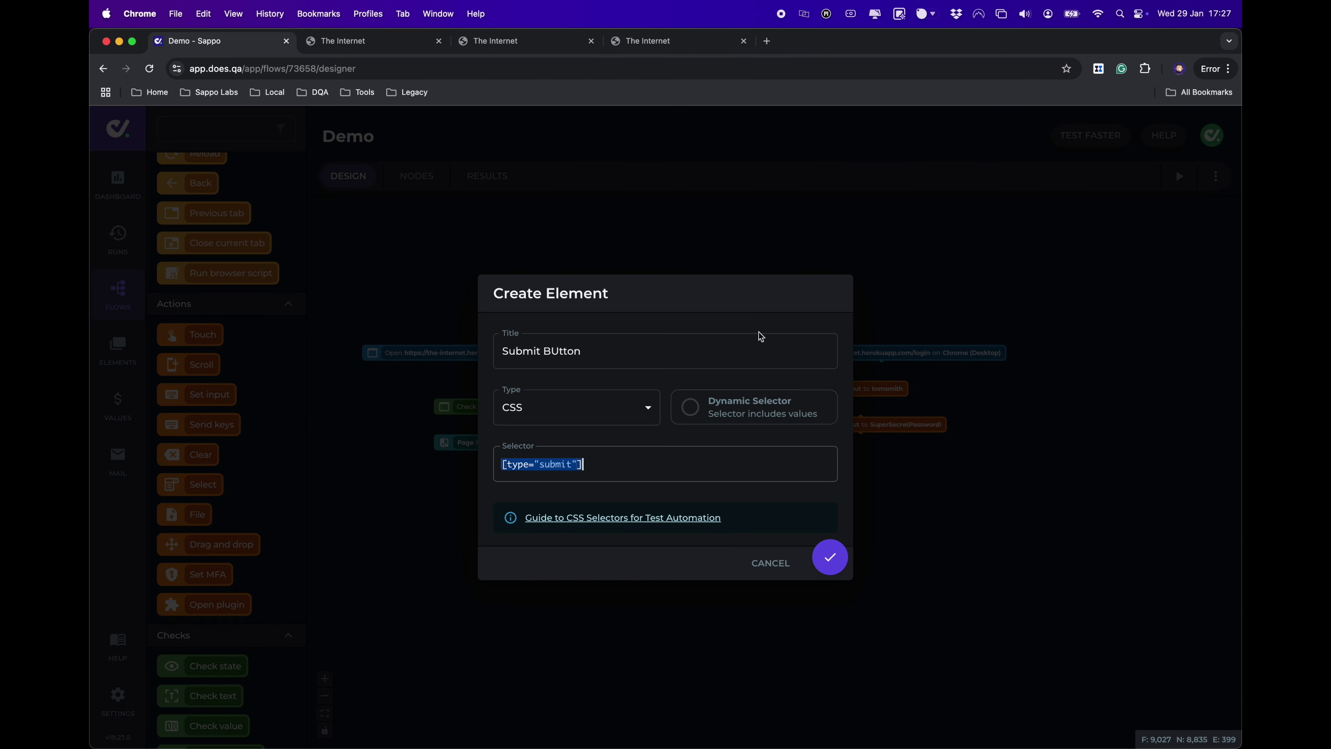
{"action": "left_click", "coordinate": [830, 557]}
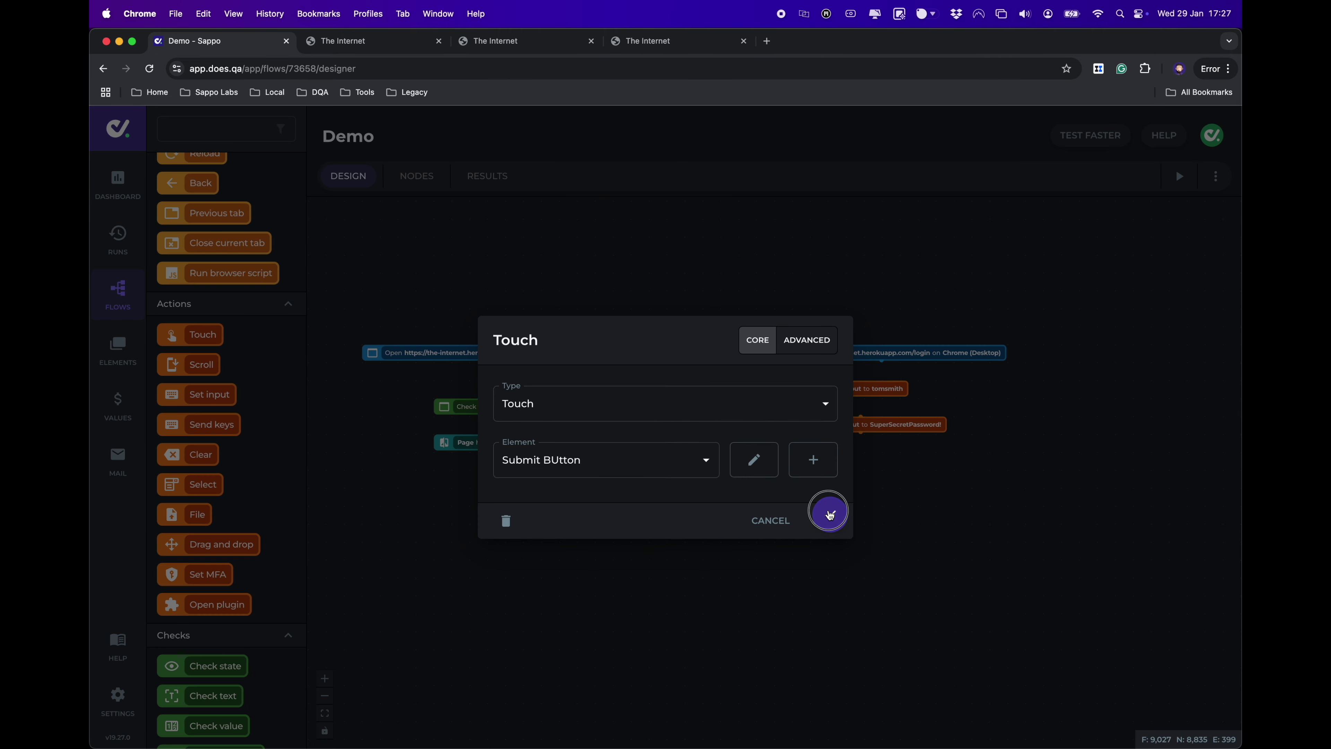
{"action": "left_click", "coordinate": [830, 514]}
{"action": "left_click_drag", "start_coordinate": [881, 362], "coordinate": [823, 453]}
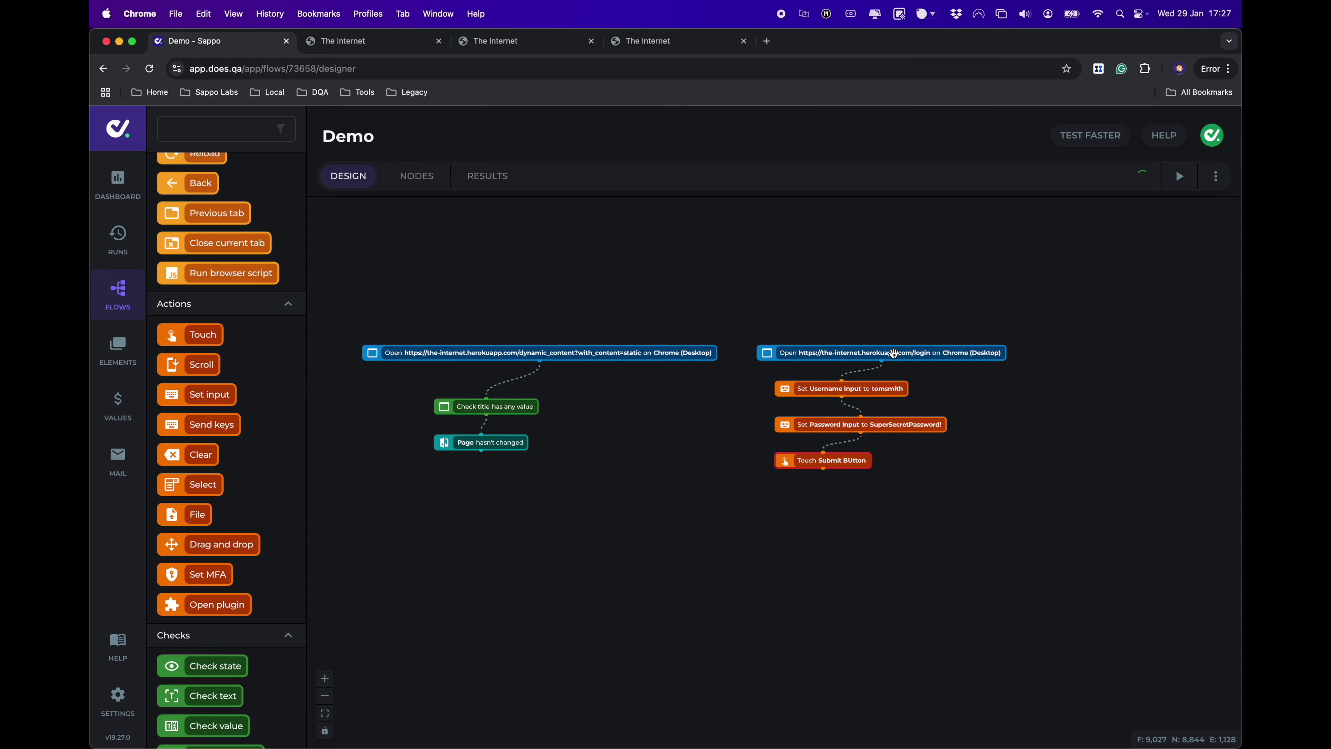
{"action": "scroll", "coordinate": [1016, 508], "scroll_direction": "up", "scroll_amount": 2}
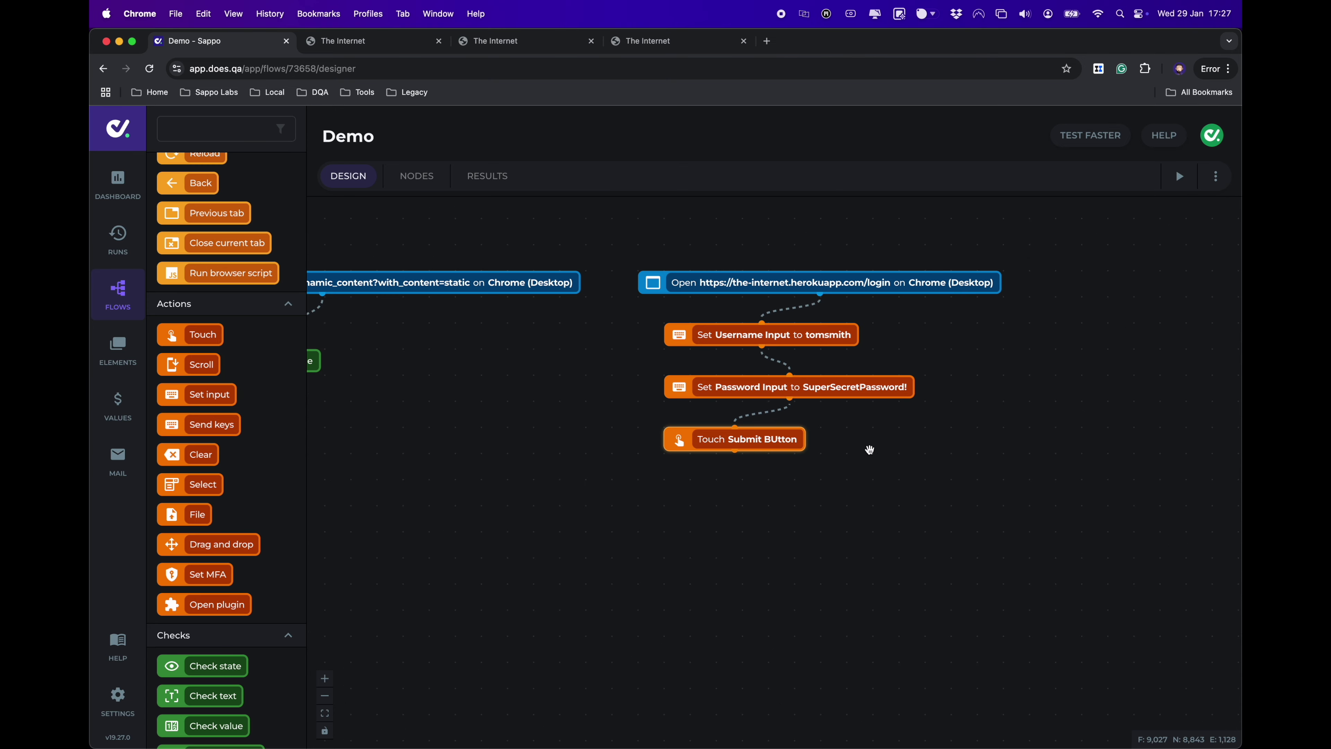
Submit the filled-in login form on the login page and dismiss the browser's password warning
{"action": "left_click", "coordinate": [646, 42]}
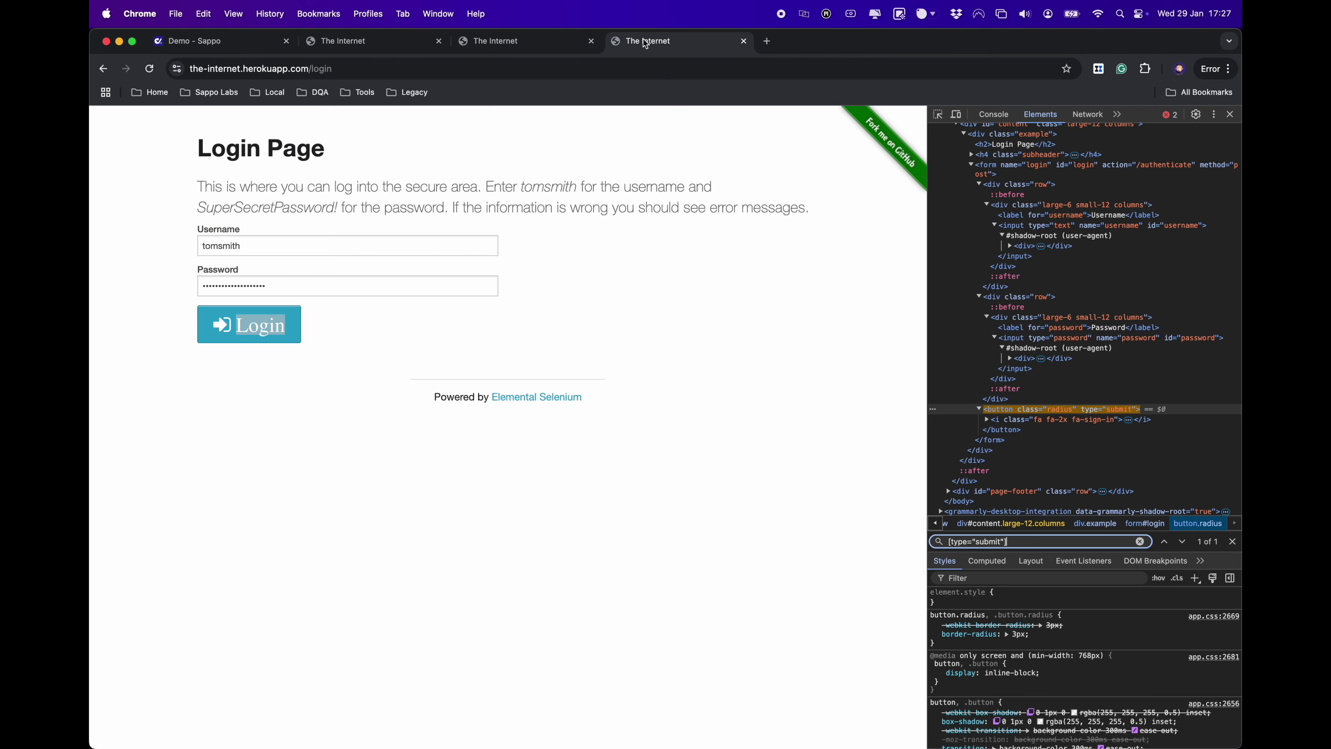
{"action": "left_click", "coordinate": [286, 330]}
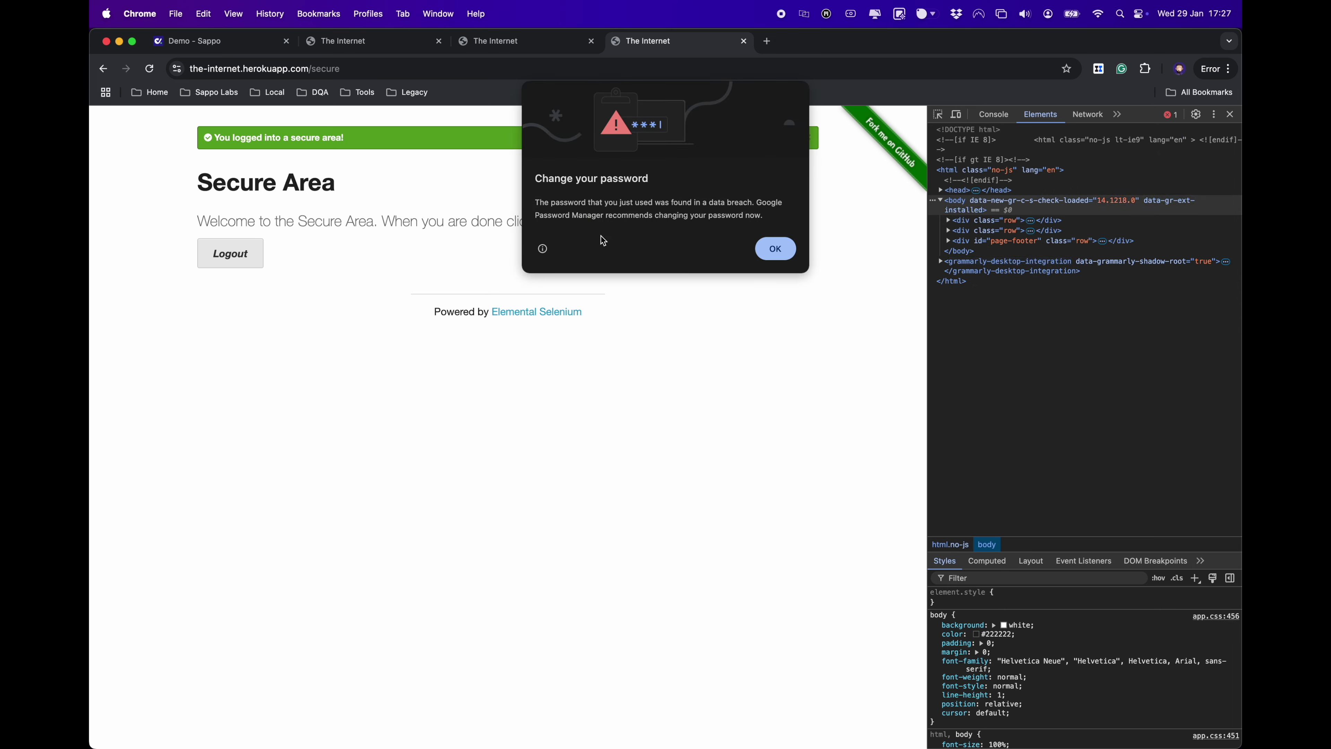
{"action": "left_click", "coordinate": [771, 250]}
{"action": "left_click", "coordinate": [902, 135]}
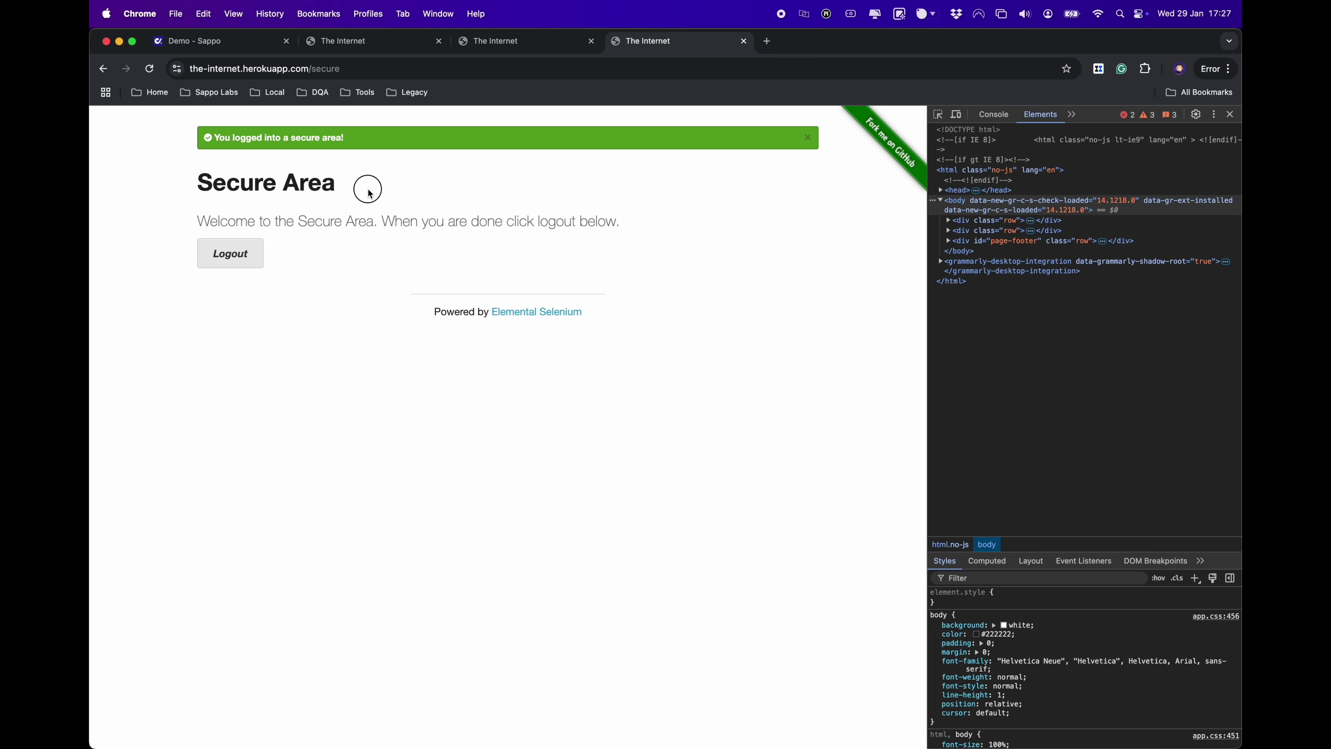
Inspect the Secure Area heading and search the page's markup for h2 to check whether that selector is unique
{"action": "right_click", "coordinate": [301, 187]}
{"action": "left_click", "coordinate": [358, 328]}
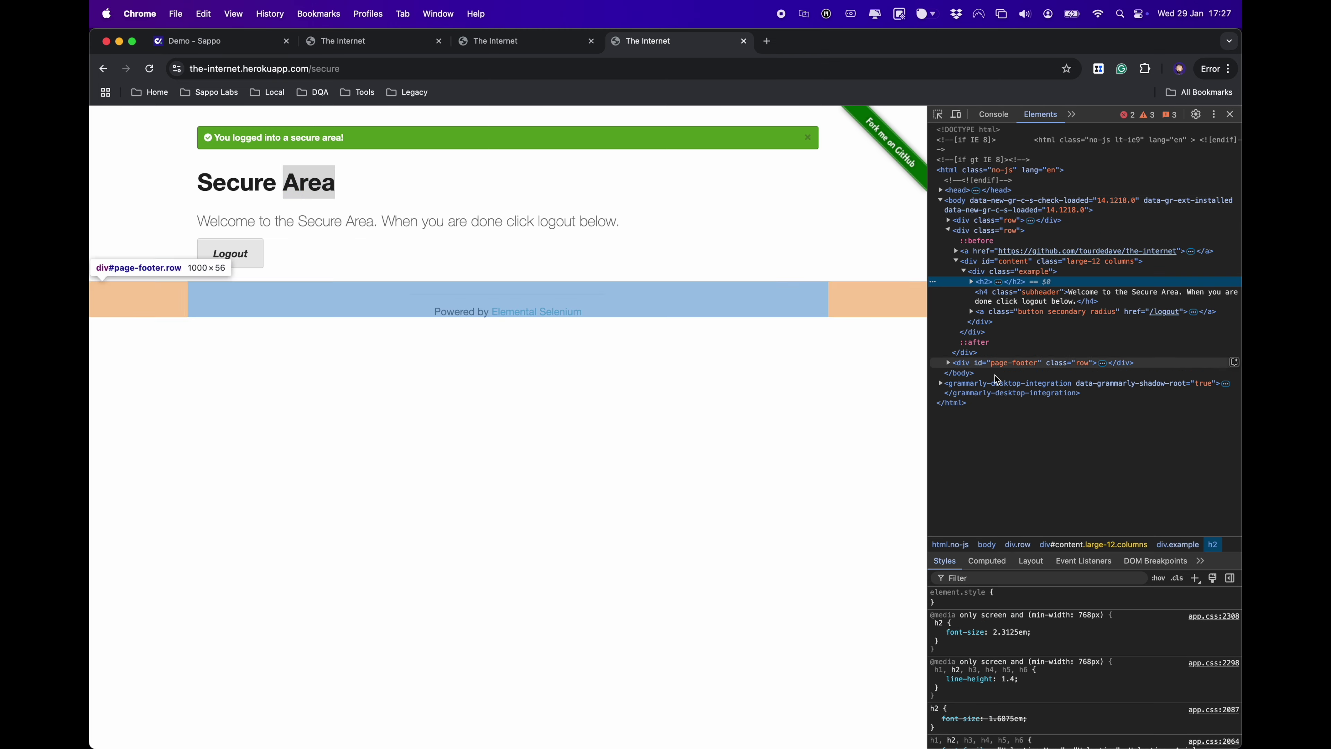
{"action": "left_click", "coordinate": [974, 282]}
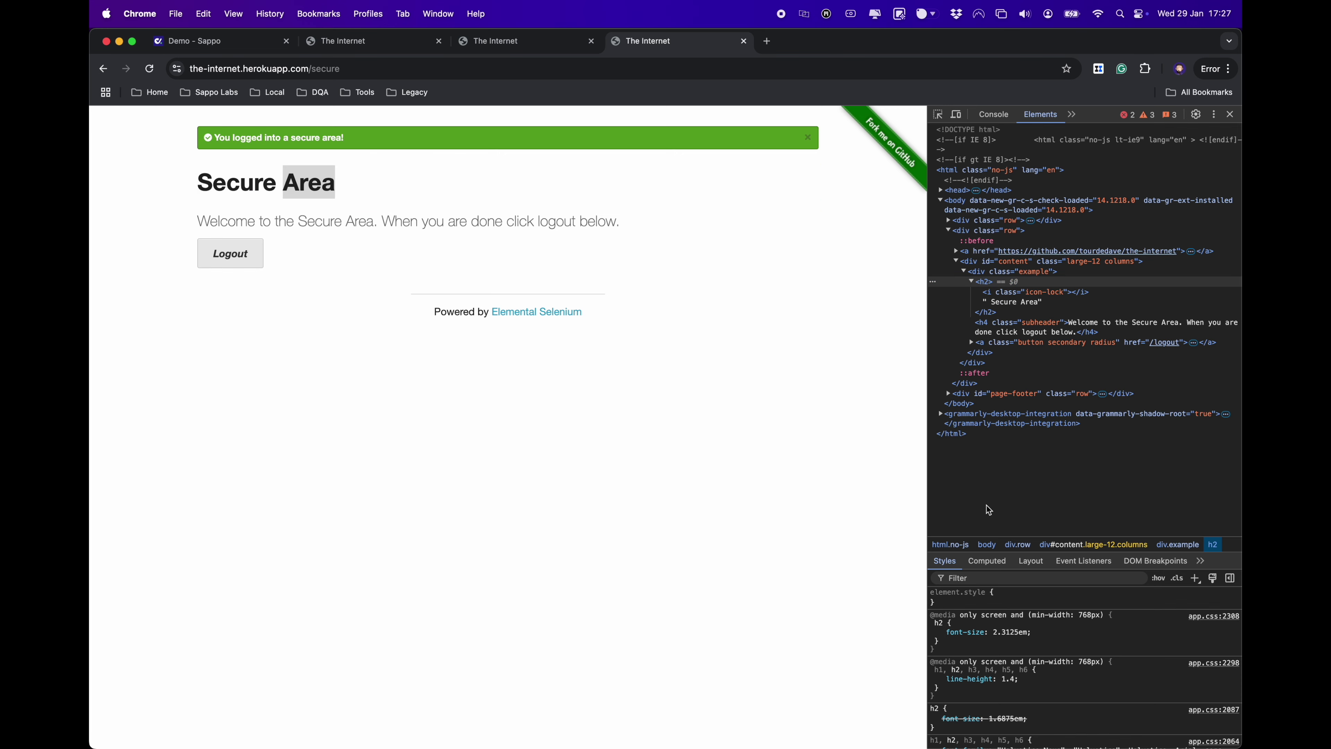
{"action": "key", "text": "super+f"}
{"action": "type", "text": "h2"}
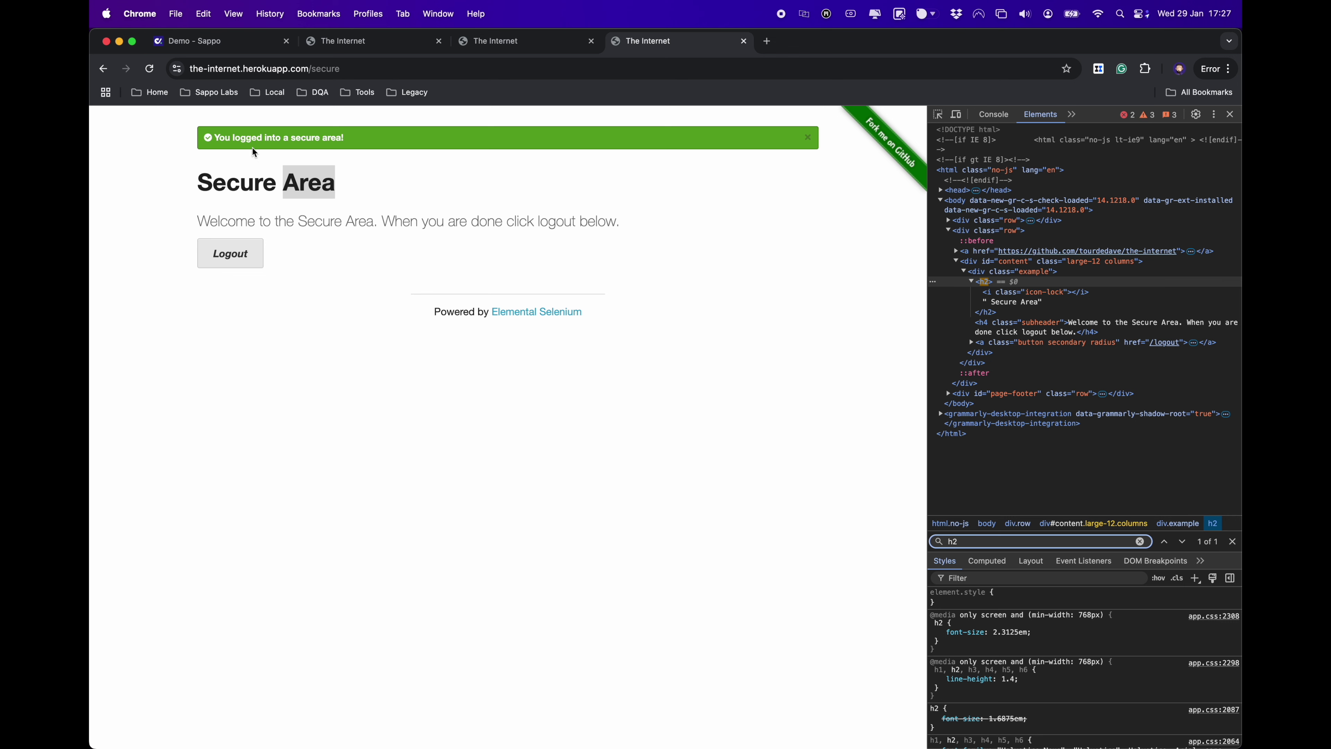
Inspect the login success banner on the secure page and expand its markup to identify its id attribute
{"action": "right_click", "coordinate": [229, 139]}
{"action": "left_click", "coordinate": [286, 244]}
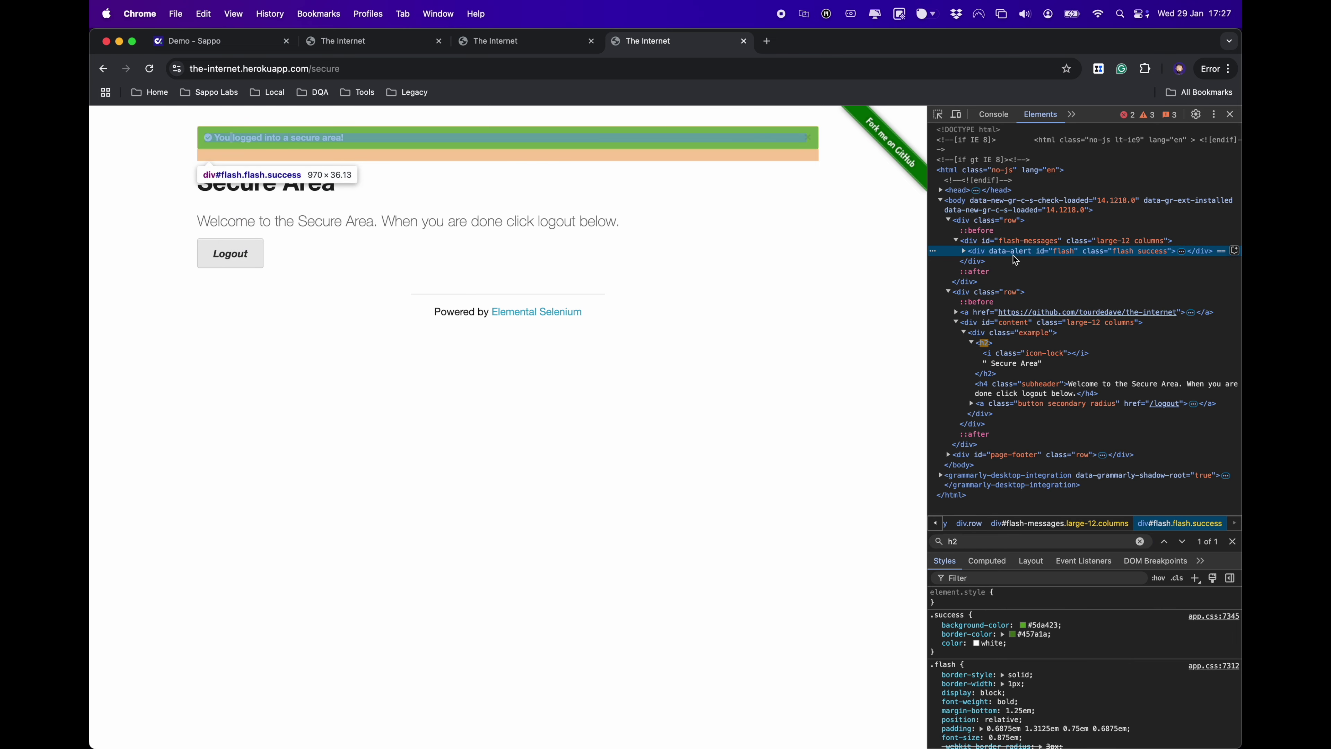
{"action": "key", "text": "Right"}
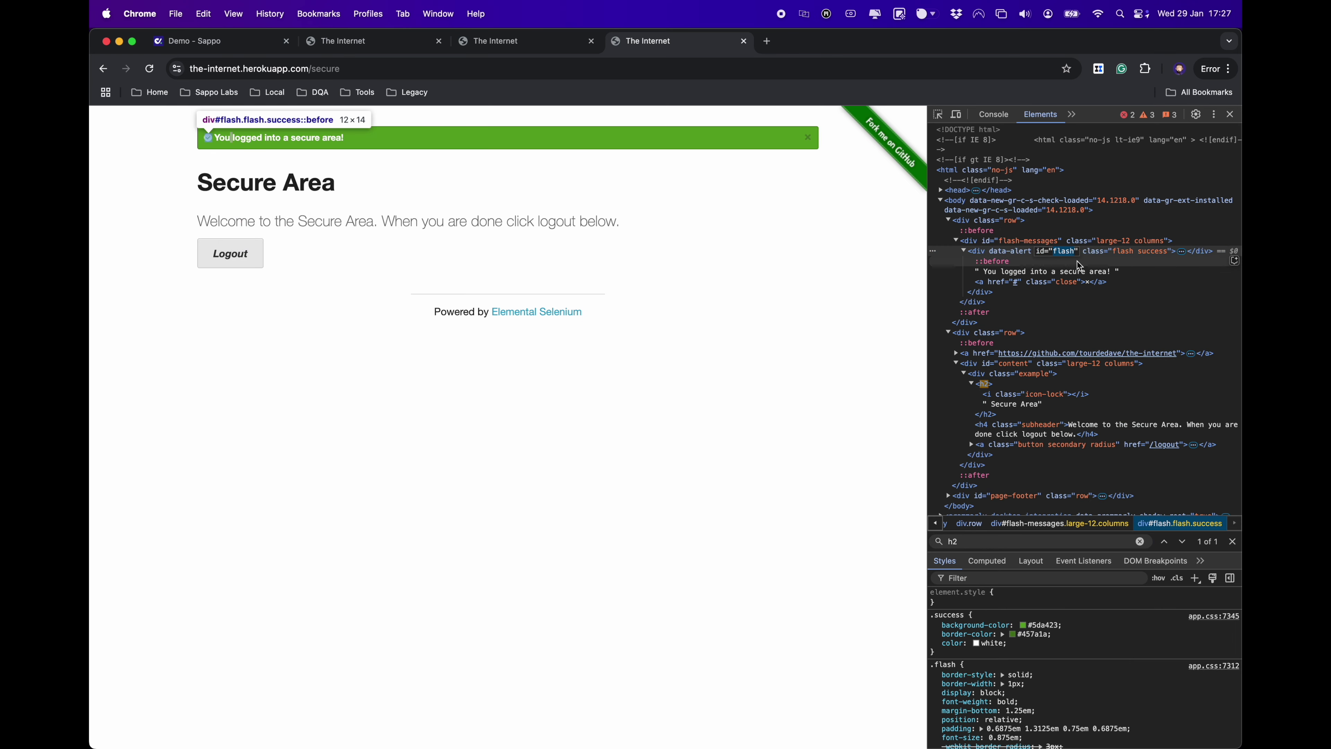
Search the secure page's markup for #flash to check whether the selector is unique, and select the success banner's text
{"action": "left_click_drag", "start_coordinate": [989, 540], "coordinate": [898, 542]}
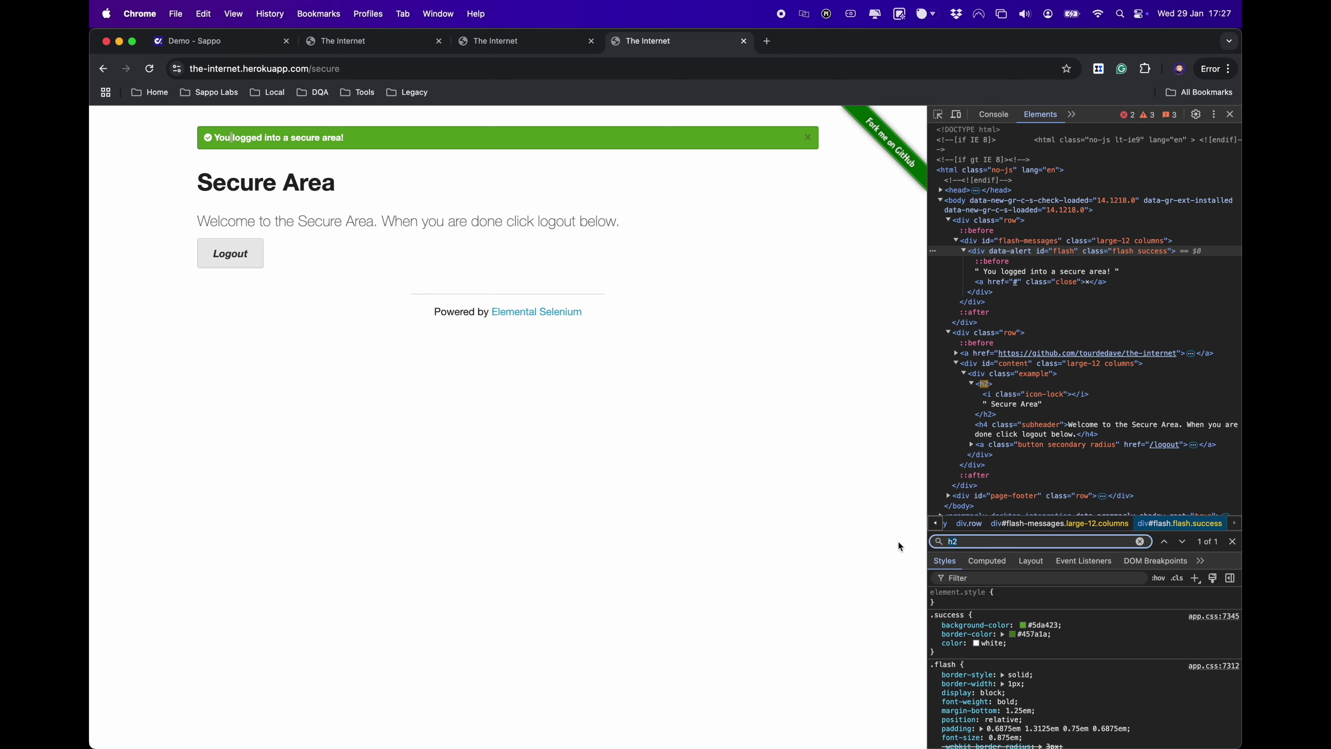
{"action": "type", "text": "#flash"}
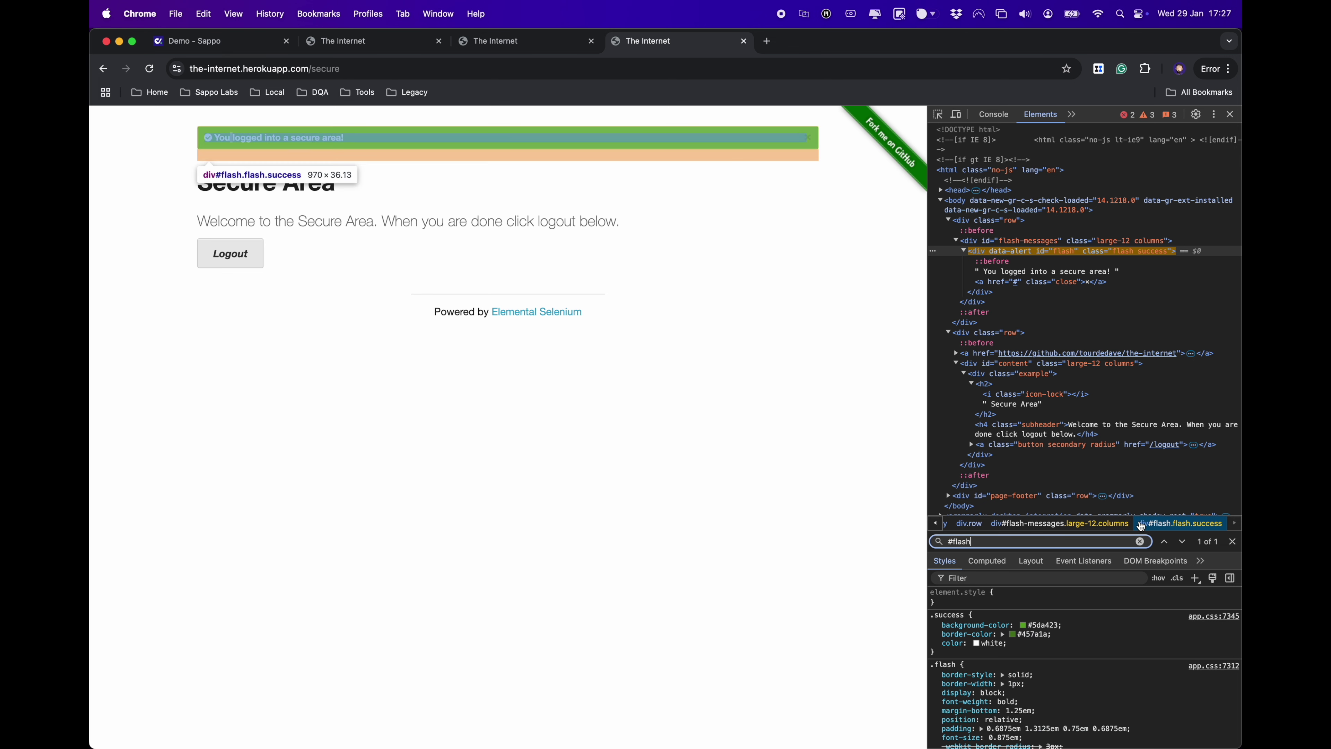
{"action": "left_click", "coordinate": [304, 163]}
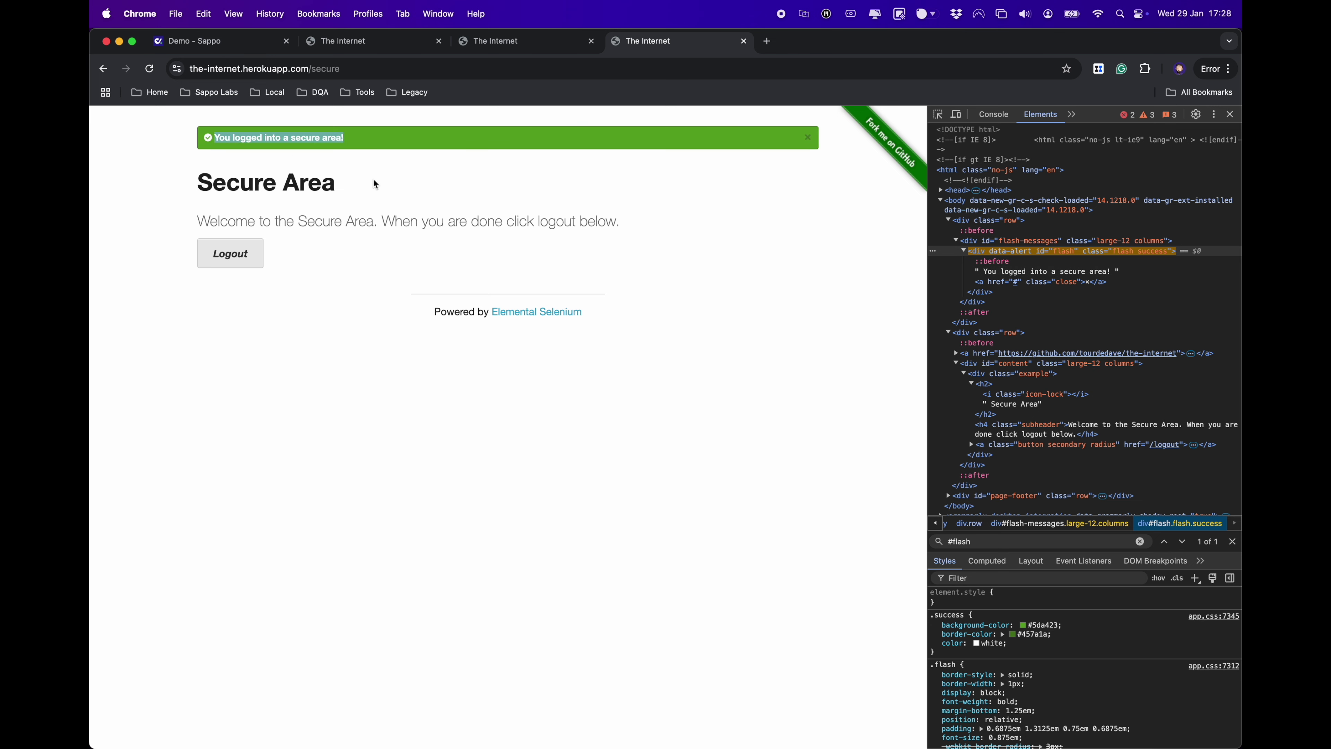
Switch back to the DoesQA Demo flow, filter the available nodes by url, and place a Check address node below the Touch Submit BUtton node
{"action": "left_click", "coordinate": [361, 45]}
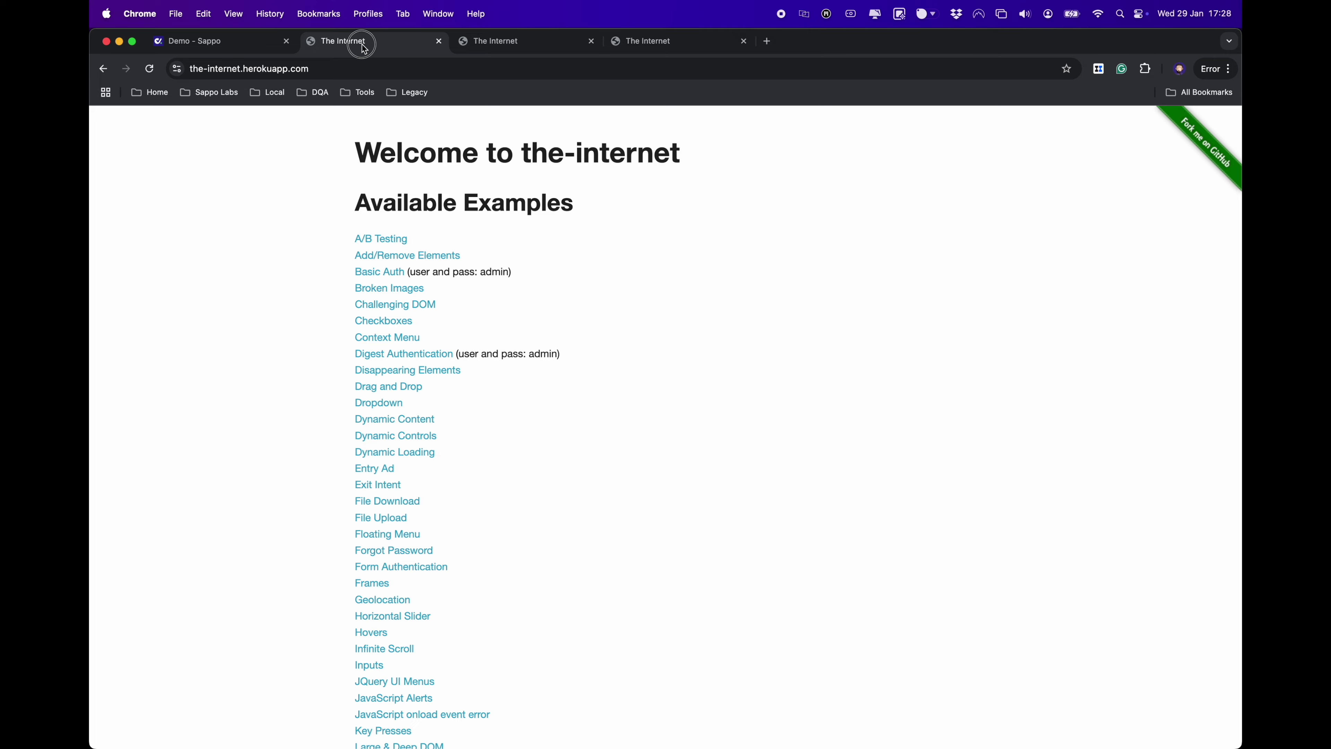
{"action": "left_click", "coordinate": [514, 43]}
{"action": "left_click", "coordinate": [260, 42]}
{"action": "left_click", "coordinate": [645, 419]}
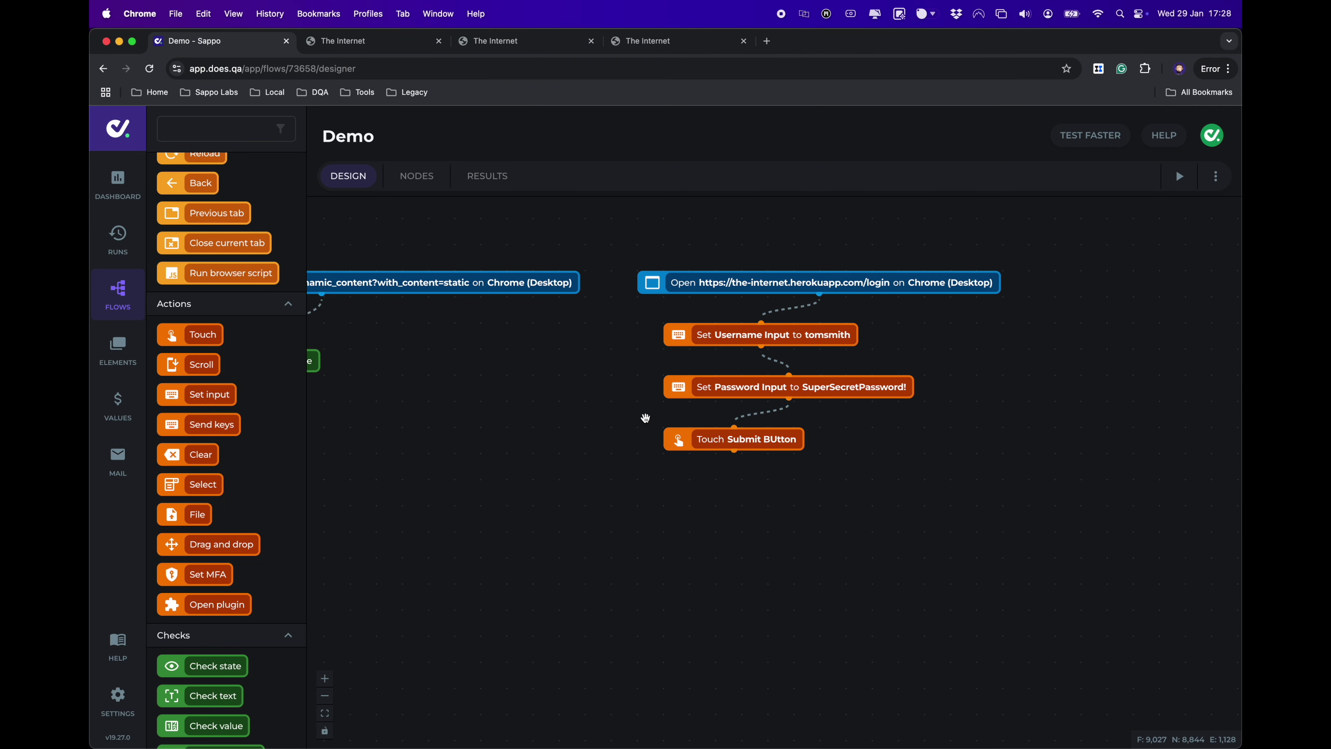
{"action": "left_click", "coordinate": [226, 130]}
{"action": "left_click", "coordinate": [687, 41]}
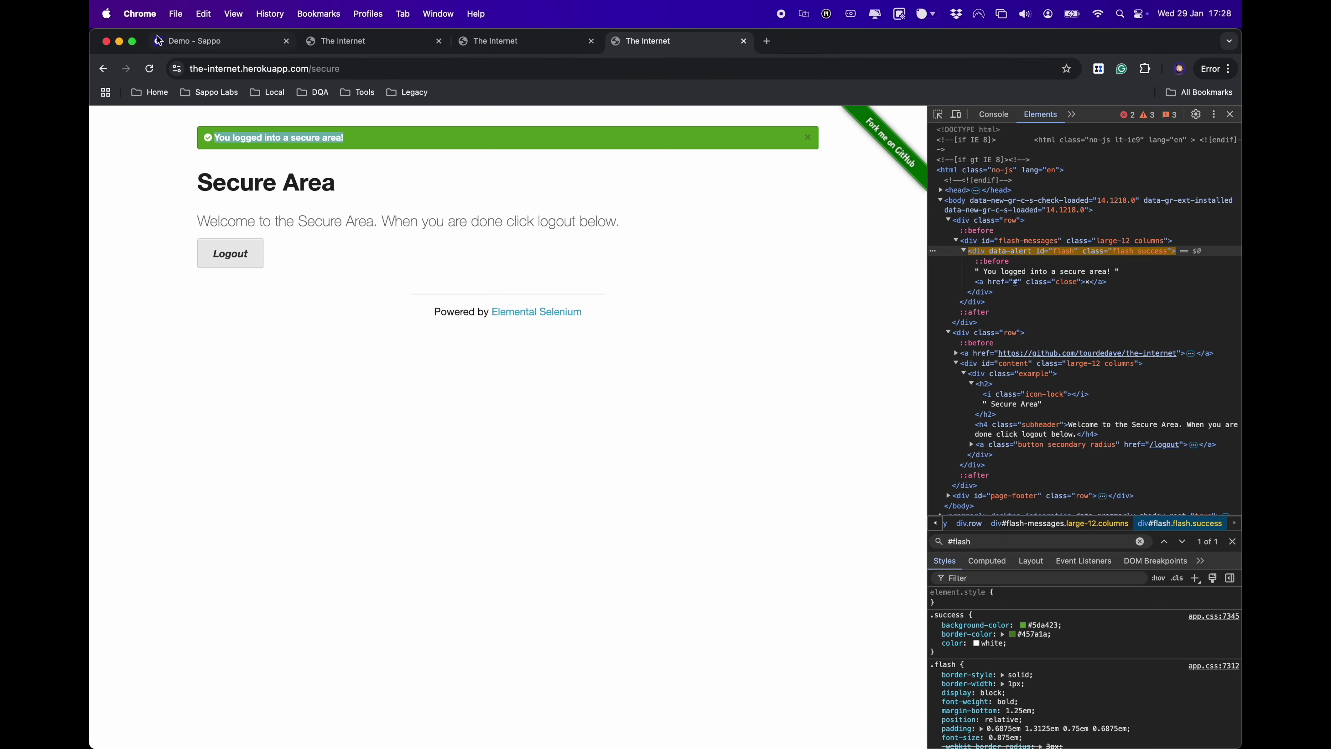
{"action": "left_click", "coordinate": [178, 40]}
{"action": "scroll", "coordinate": [227, 500], "scroll_direction": "down", "scroll_amount": 5}
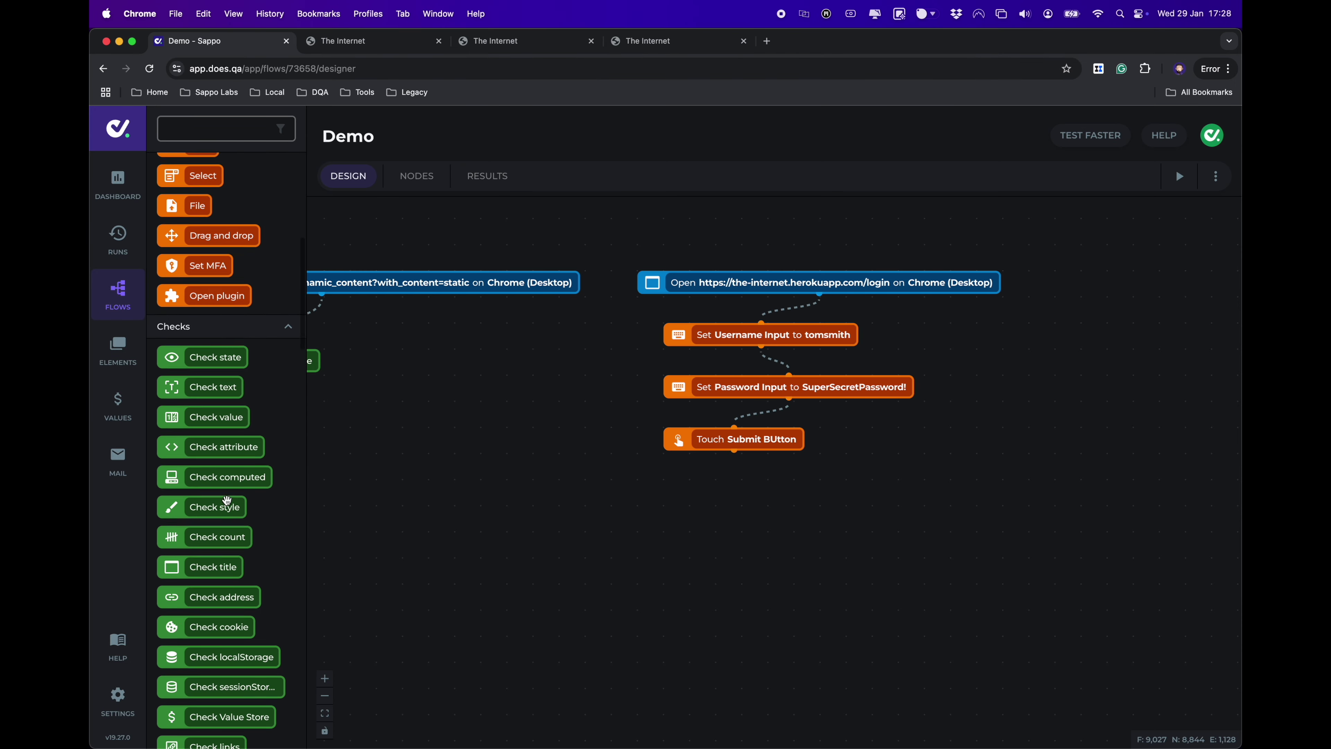
{"action": "scroll", "coordinate": [227, 501], "scroll_direction": "down", "scroll_amount": 2}
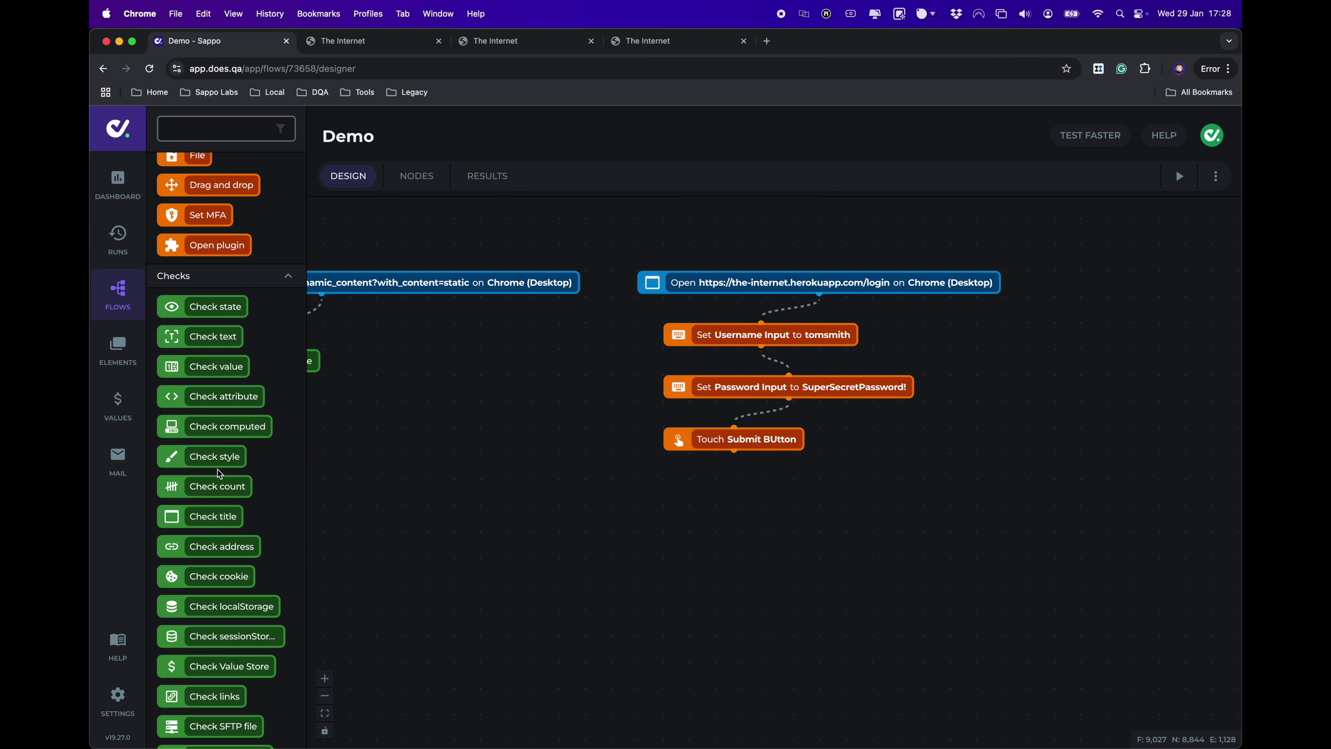
{"action": "scroll", "coordinate": [220, 473], "scroll_direction": "down", "scroll_amount": 3}
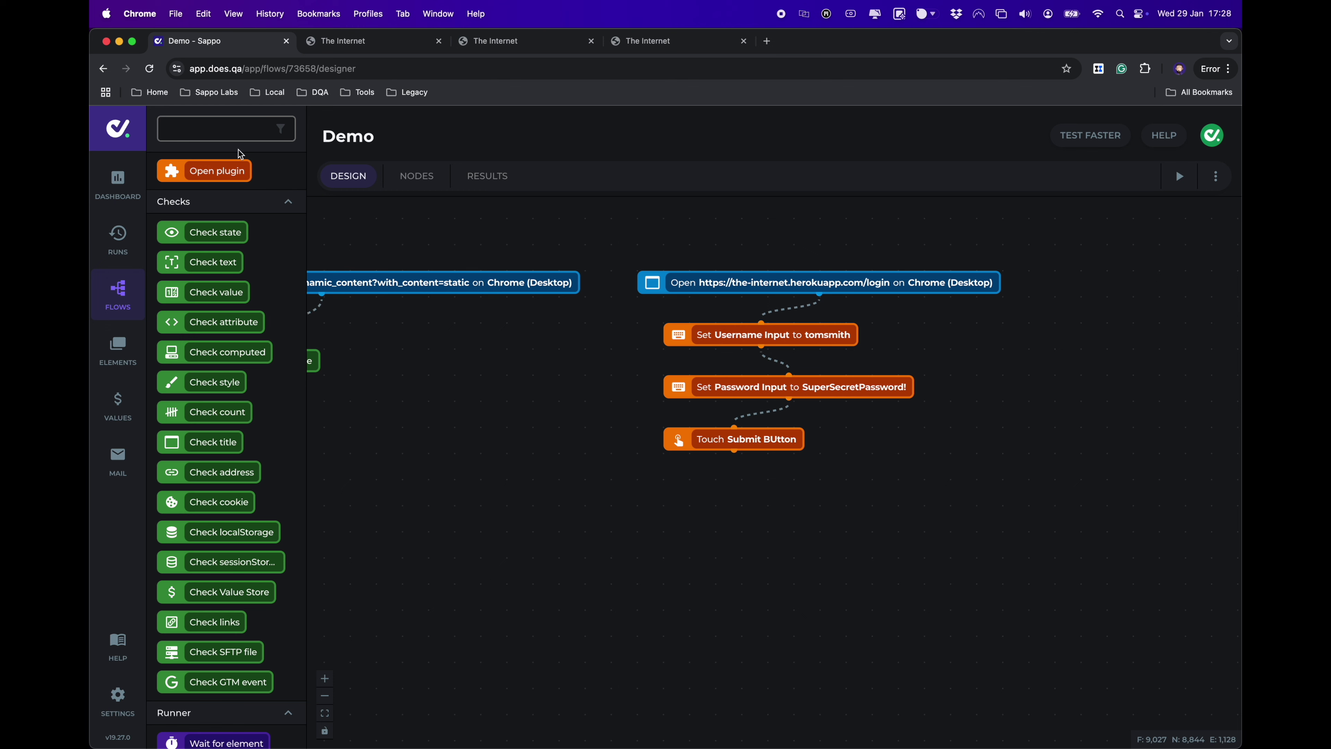
{"action": "type", "text": "url"}
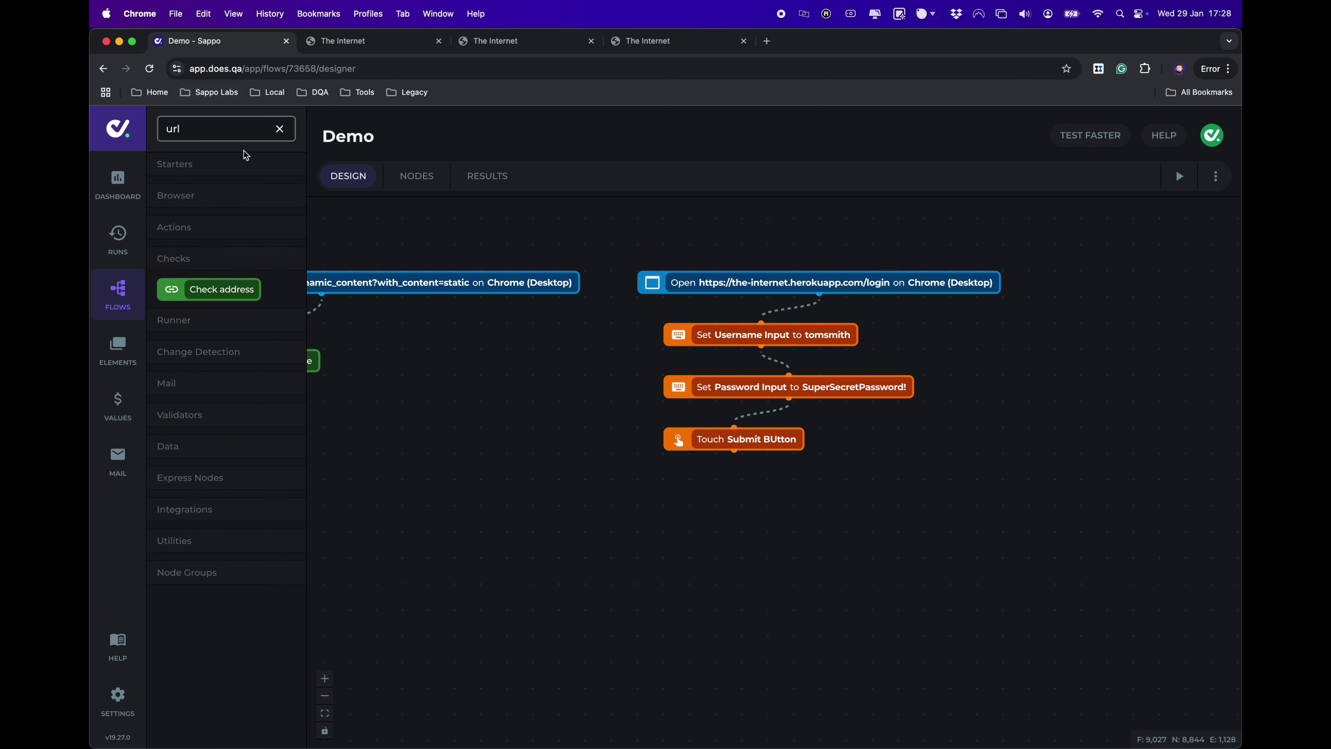
{"action": "left_click_drag", "start_coordinate": [227, 295], "coordinate": [692, 487]}
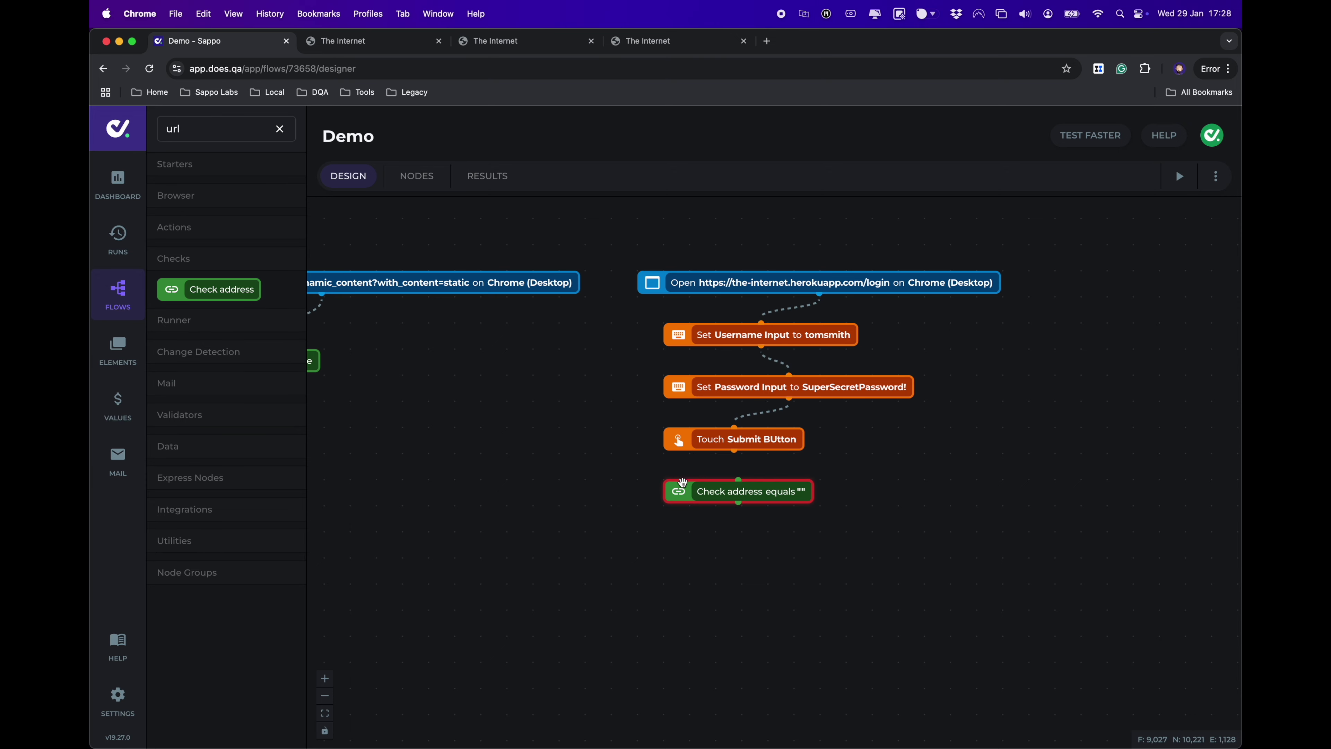
Configure the Check address node with comparison type Ends With and value /secure, and save it
{"action": "left_click", "coordinate": [716, 489]}
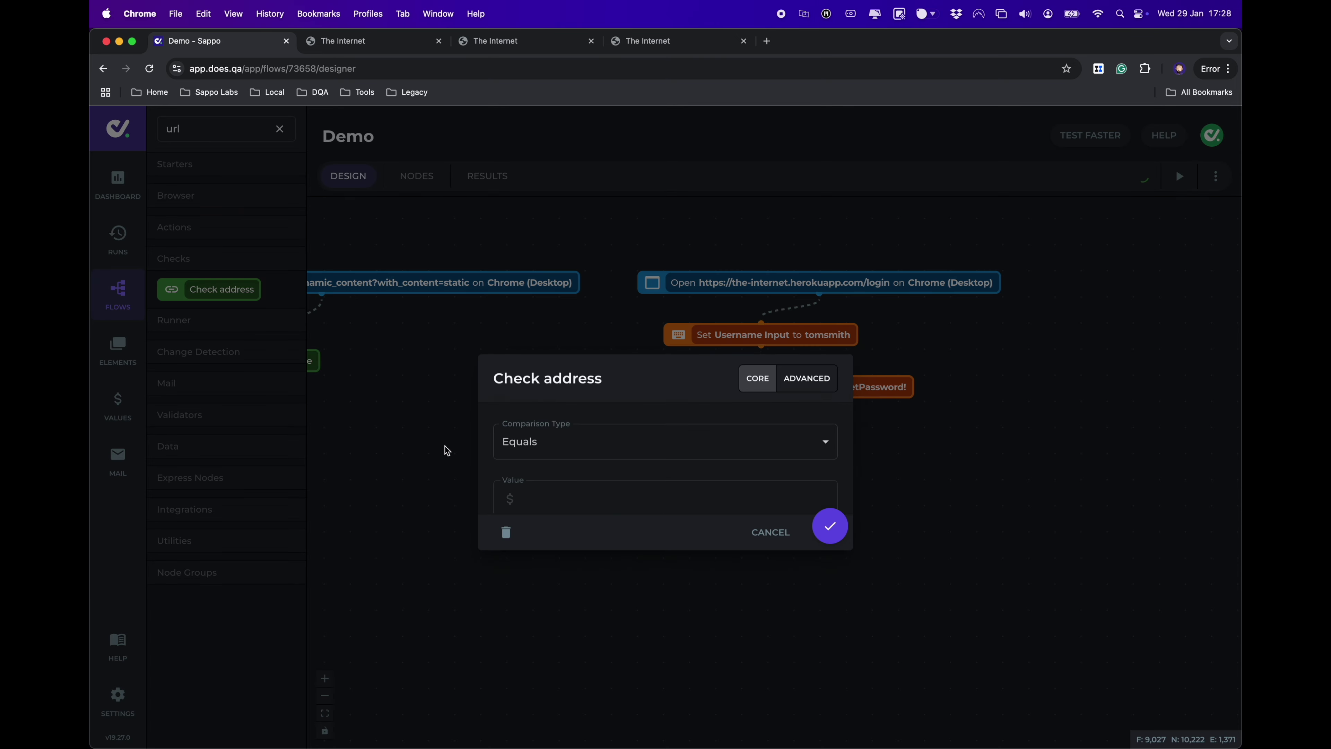
{"action": "left_click", "coordinate": [565, 434]}
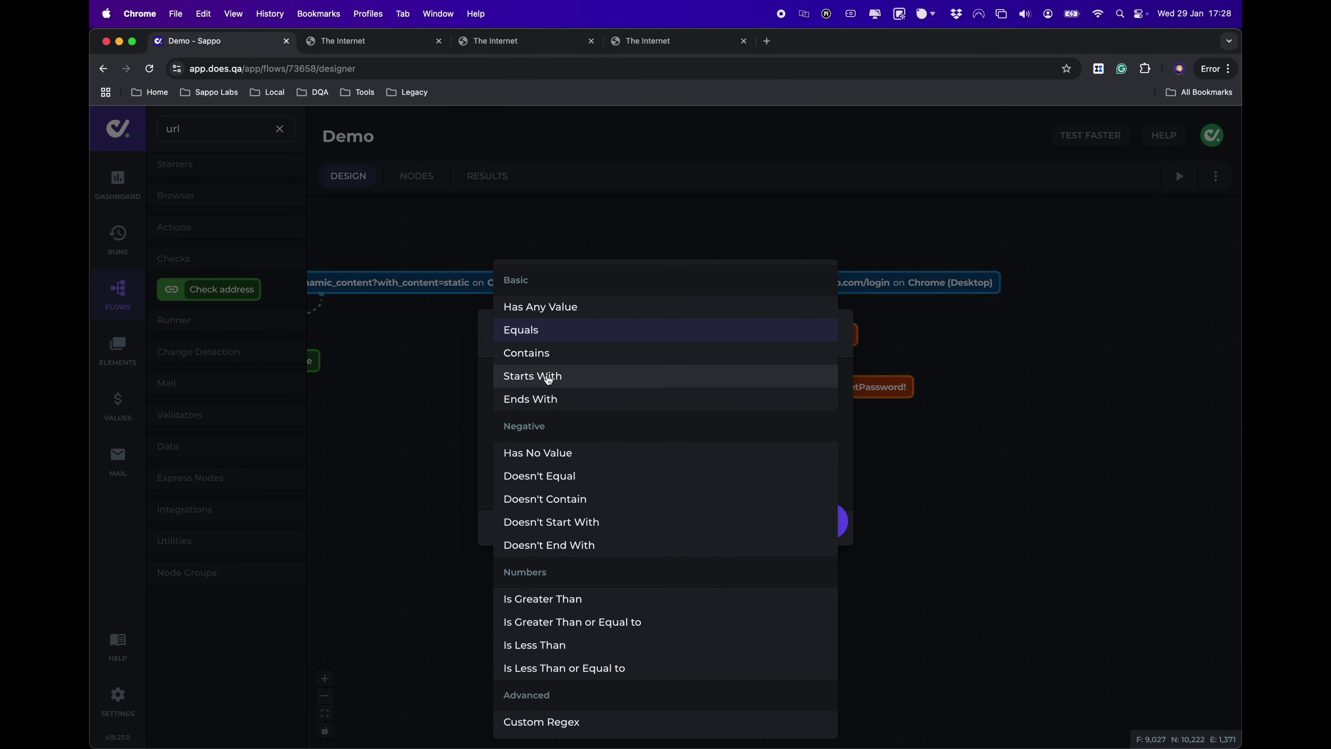
{"action": "left_click", "coordinate": [548, 399]}
{"action": "type", "text": "/"}
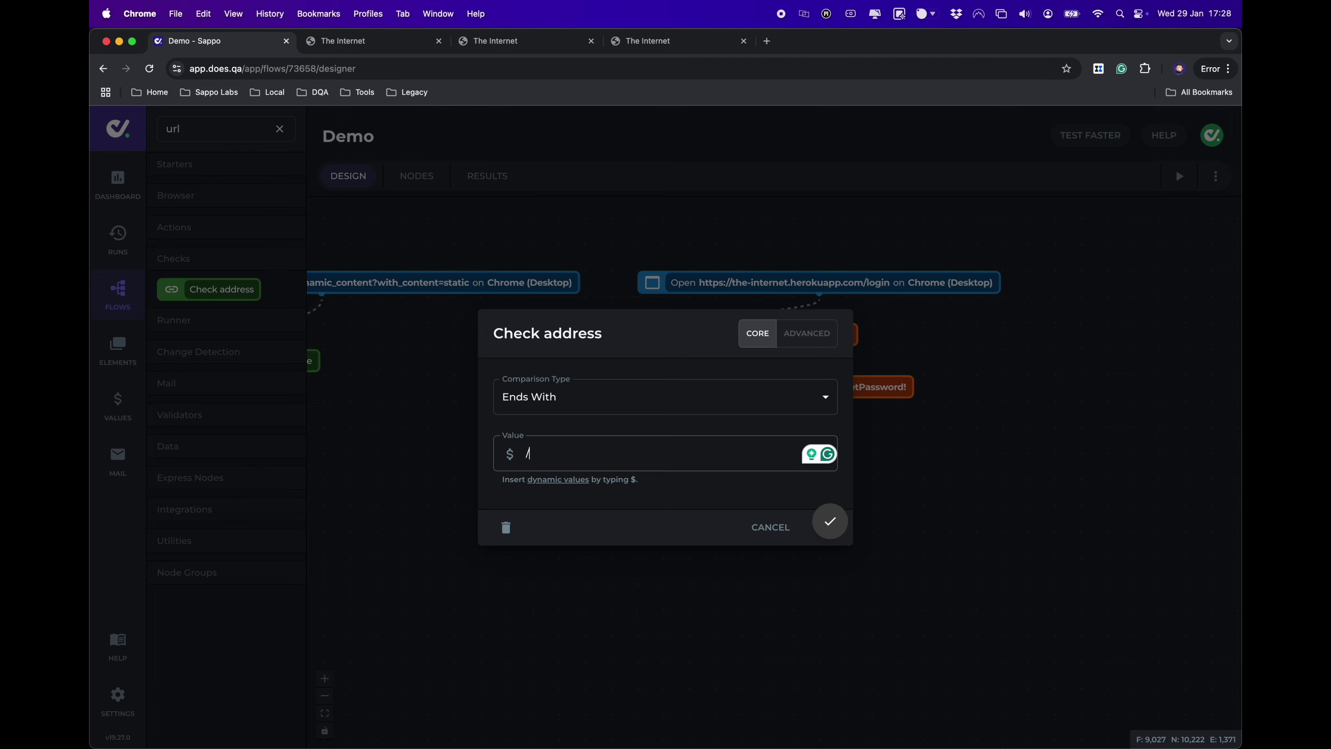
{"action": "type", "text": "secuire"}
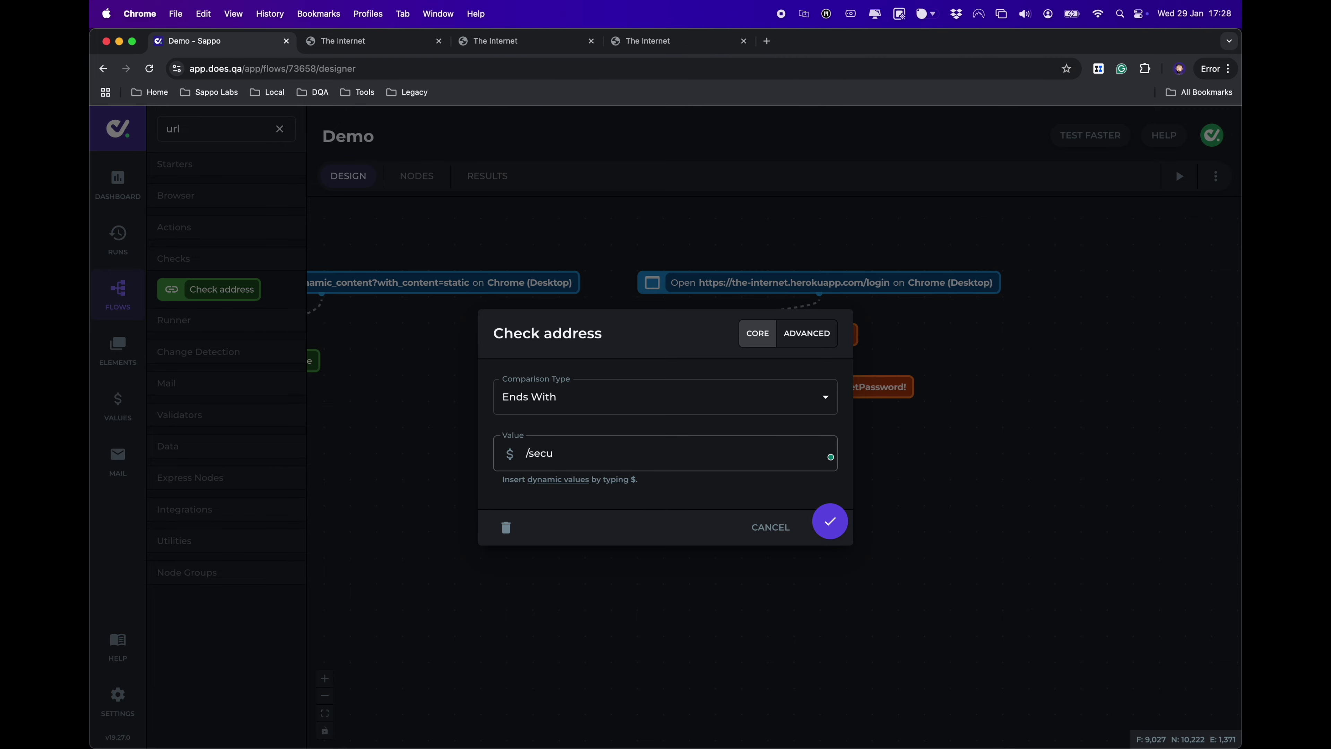
{"action": "left_click", "coordinate": [830, 521]}
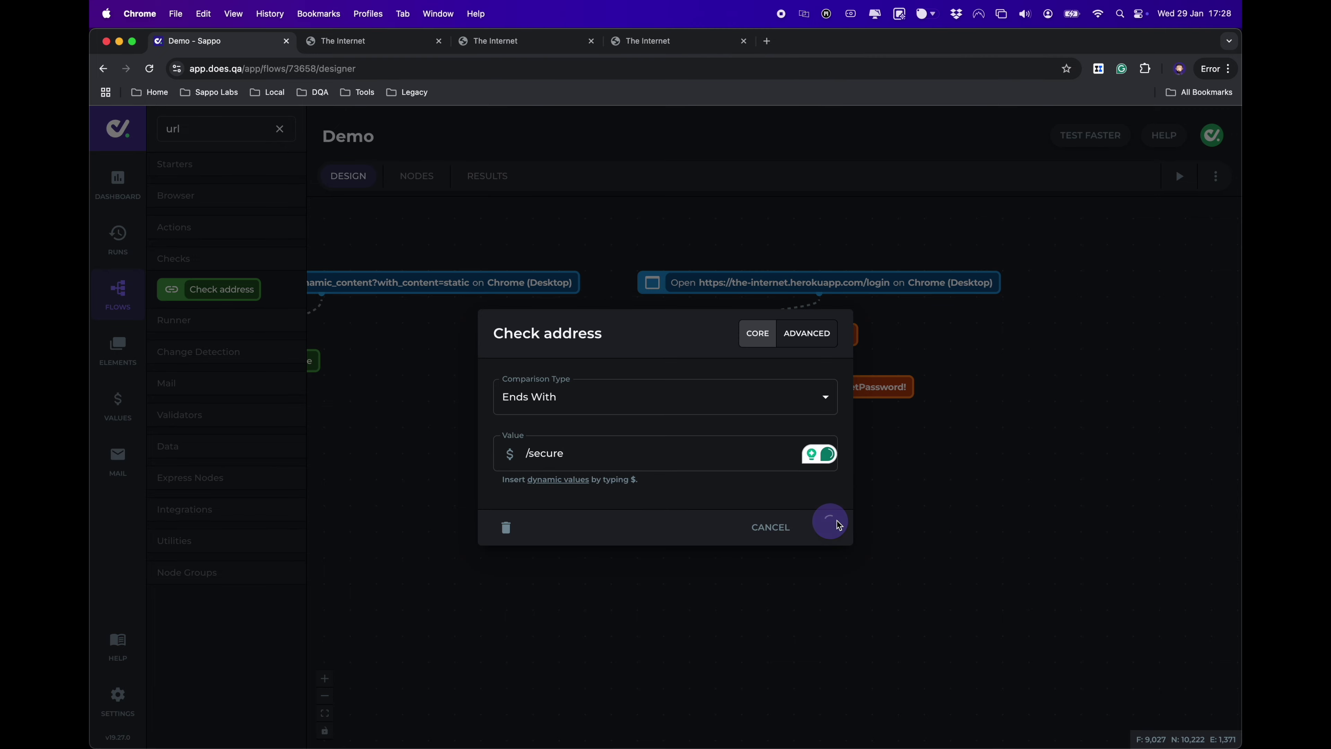
Clear the node filter, add a Check state node below the address check, and connect the Touch, address and state nodes in sequence
{"action": "left_click", "coordinate": [280, 129]}
{"action": "scroll", "coordinate": [242, 501], "scroll_direction": "down", "scroll_amount": 1}
{"action": "scroll", "coordinate": [241, 501], "scroll_direction": "down", "scroll_amount": 5}
{"action": "left_click_drag", "start_coordinate": [191, 497], "coordinate": [758, 503]}
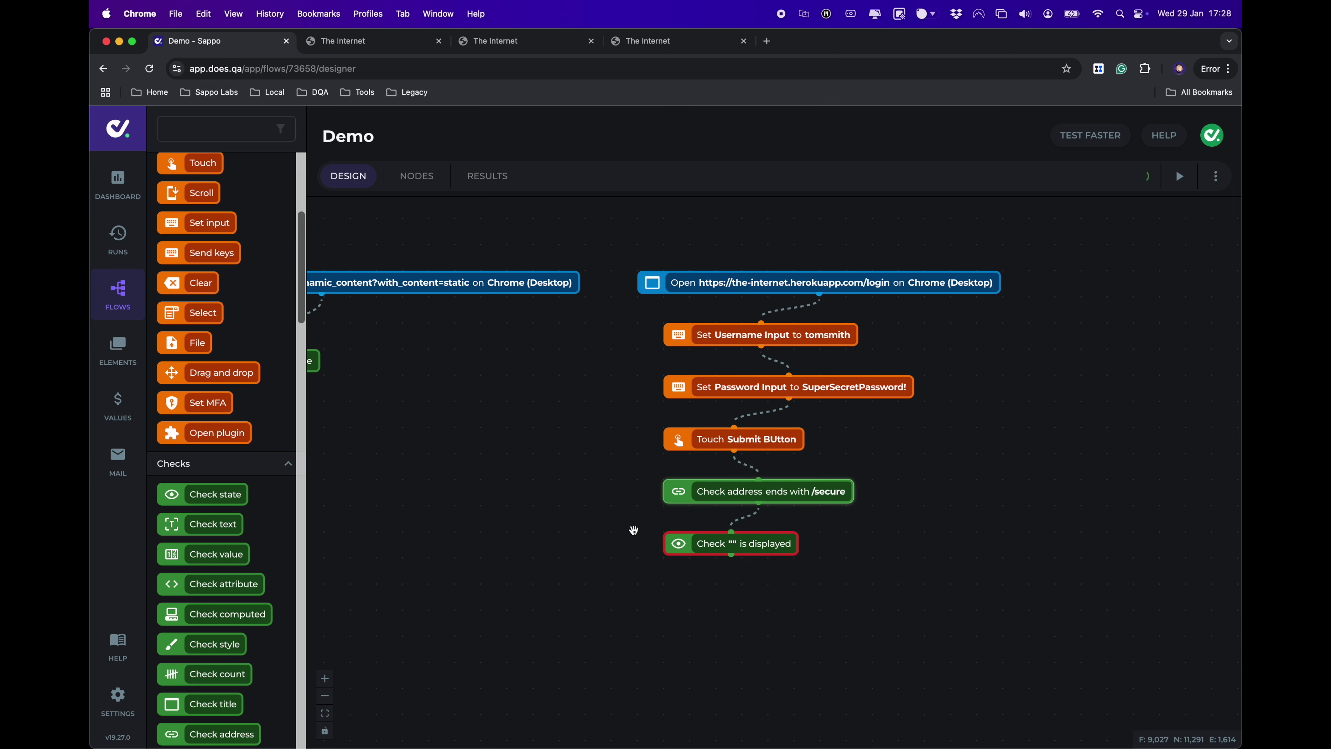
Set the Check displayed node to a new CSS element titled Flash Banner with selector #flash, and save the node
{"action": "double_click", "coordinate": [681, 543]}
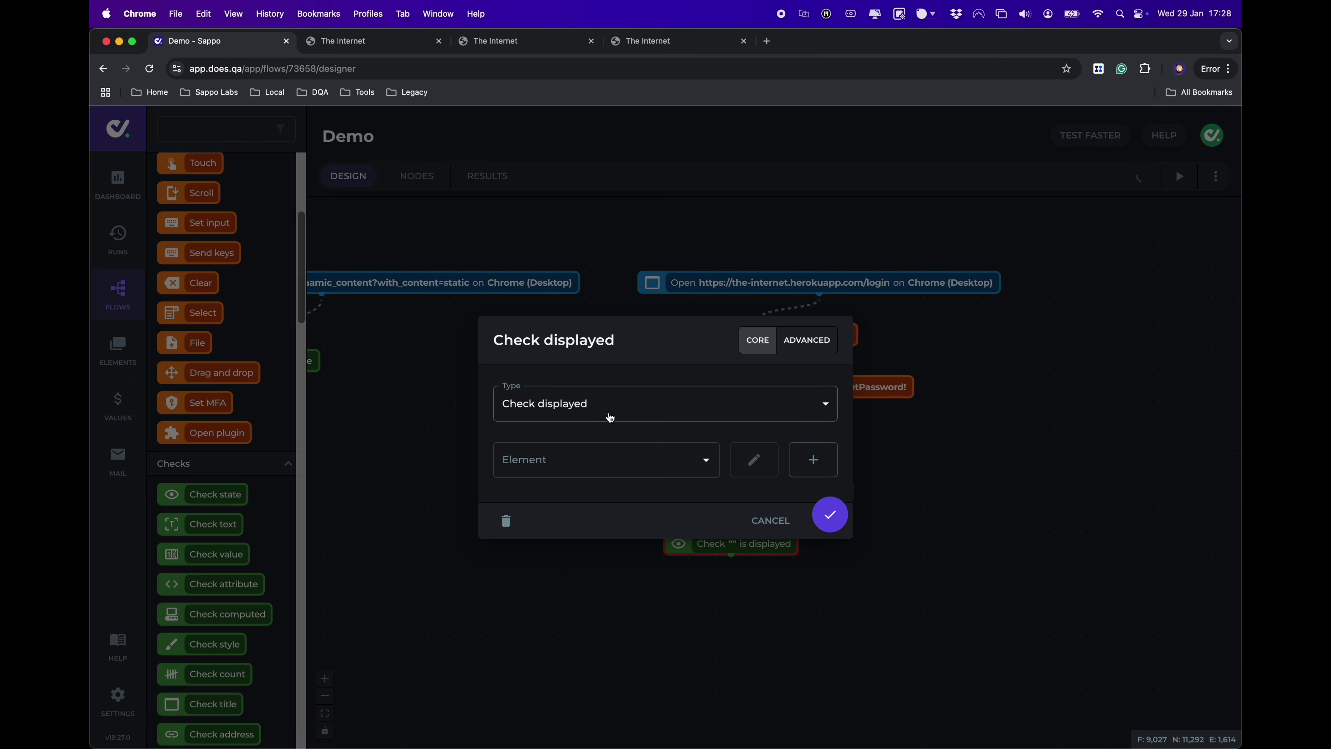
{"action": "left_click", "coordinate": [559, 459]}
{"action": "left_click", "coordinate": [702, 455]}
{"action": "left_click", "coordinate": [813, 459]}
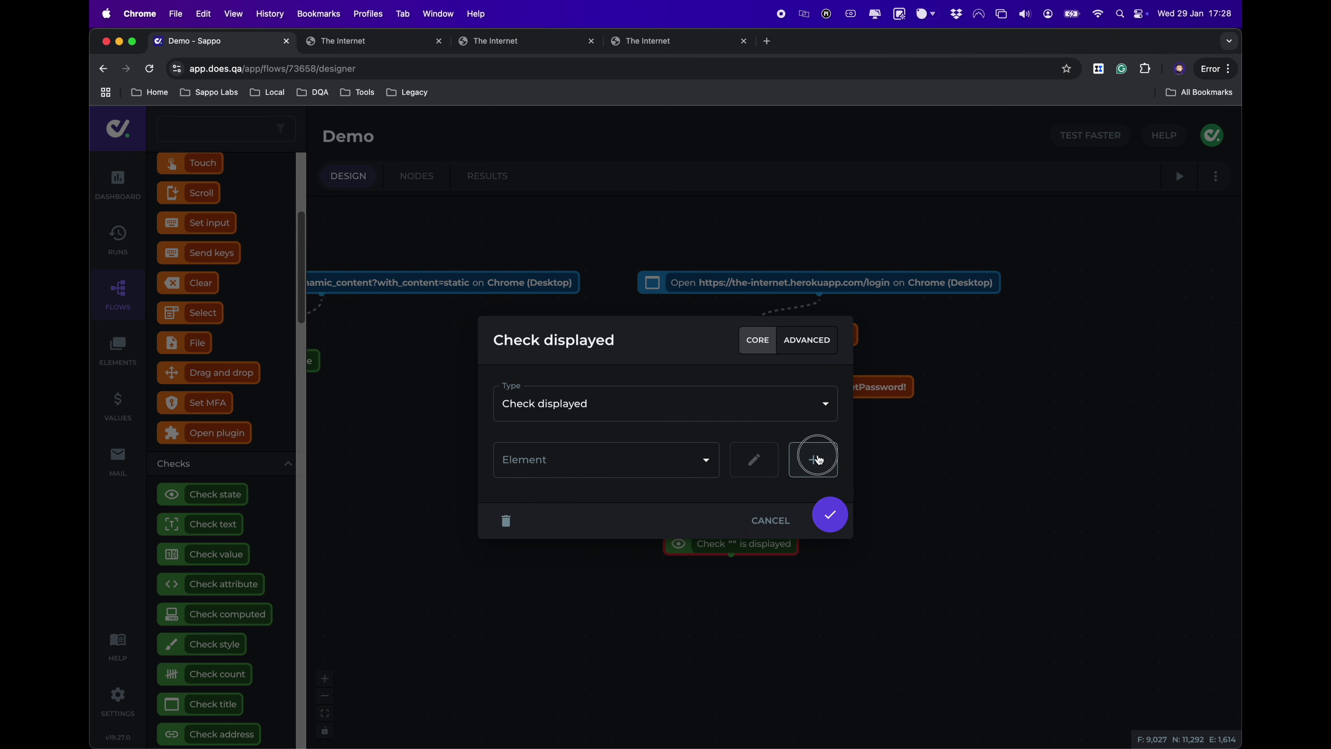
{"action": "left_click", "coordinate": [580, 357]}
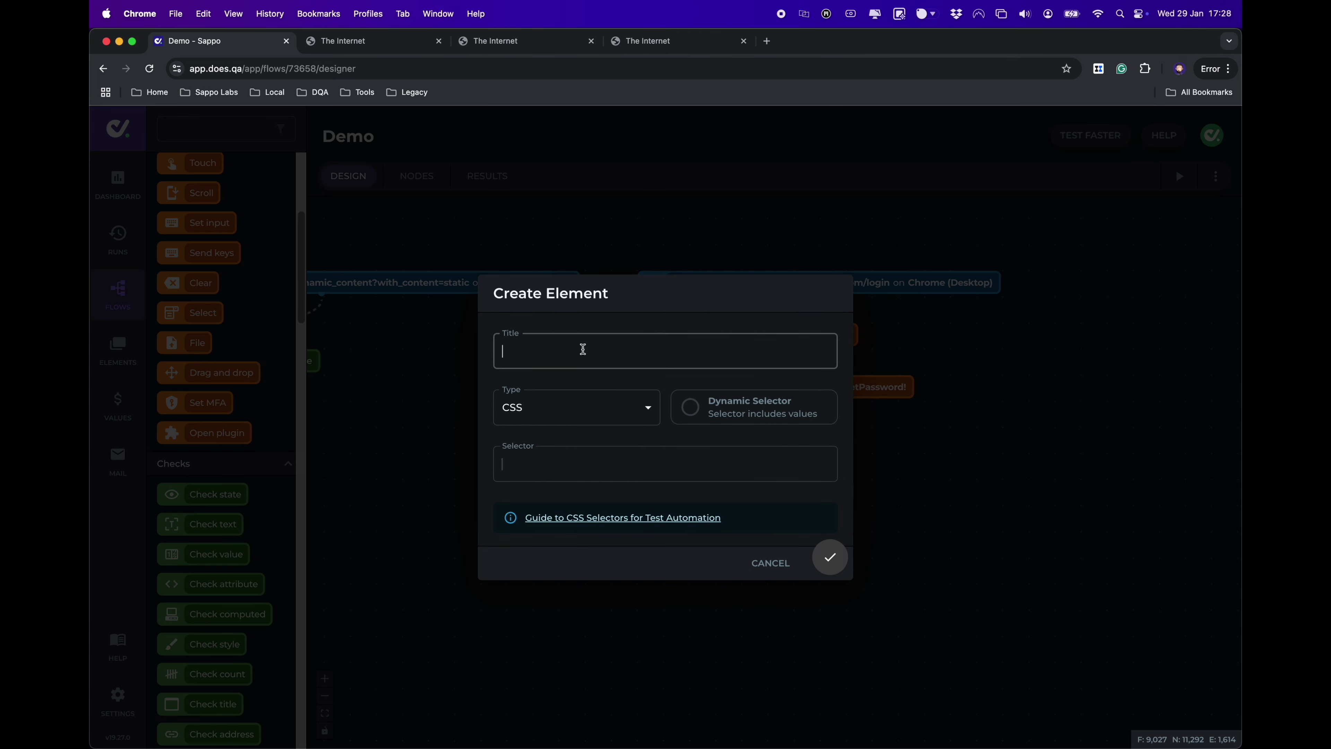
{"action": "type", "text": "Flash Banner"}
{"action": "left_click", "coordinate": [573, 462]}
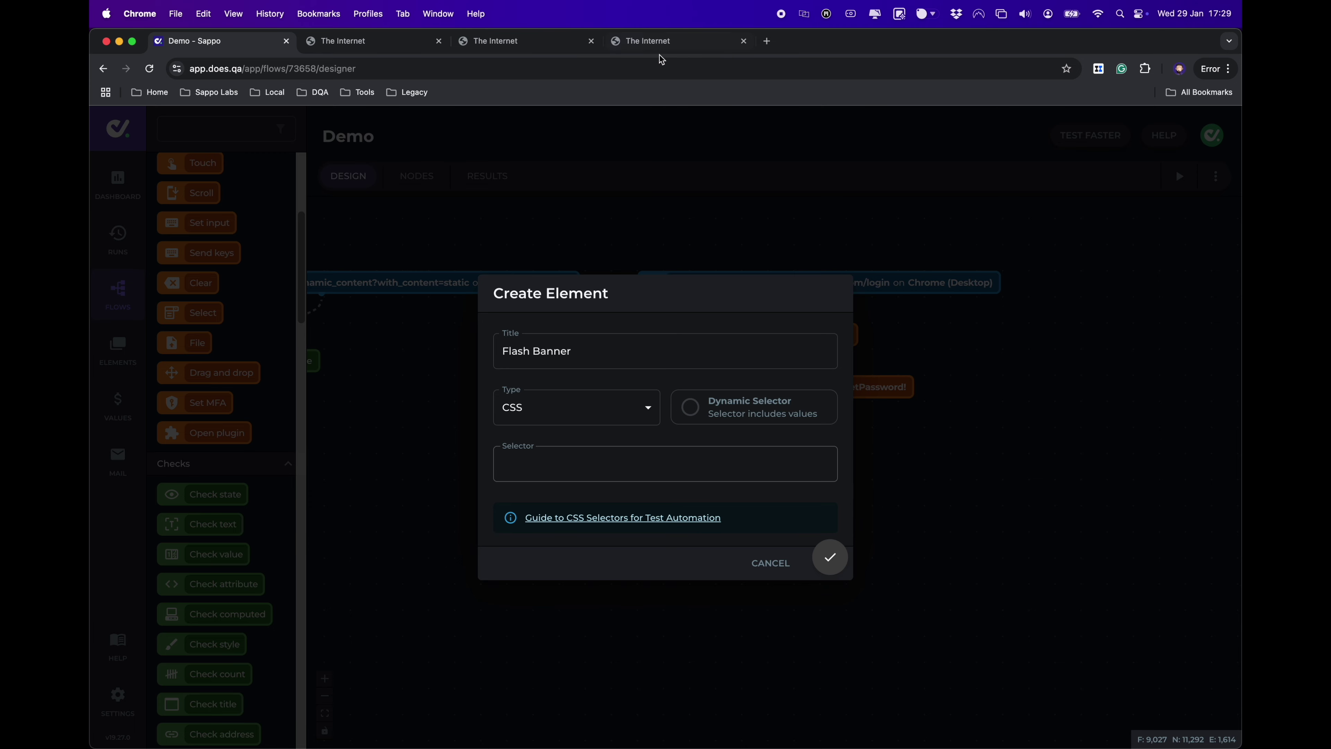
{"action": "type", "text": "#flash"}
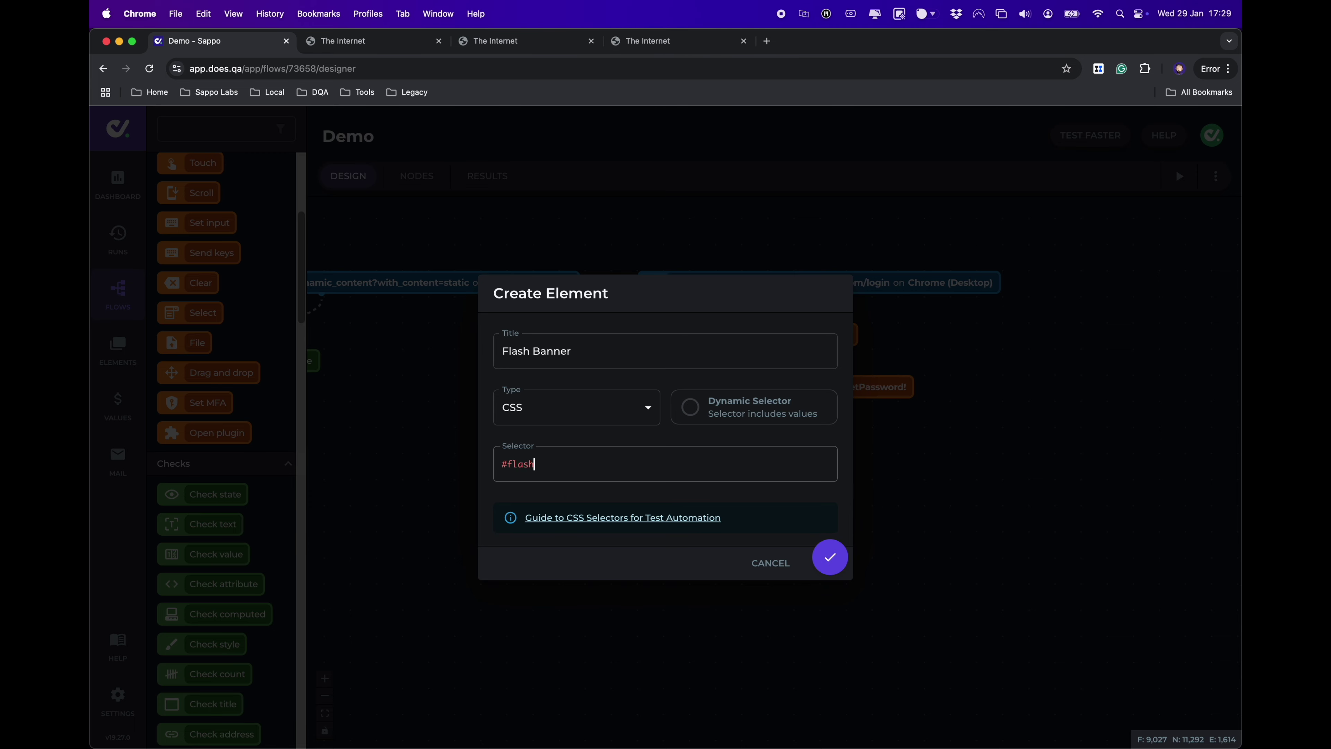
{"action": "left_click", "coordinate": [829, 557]}
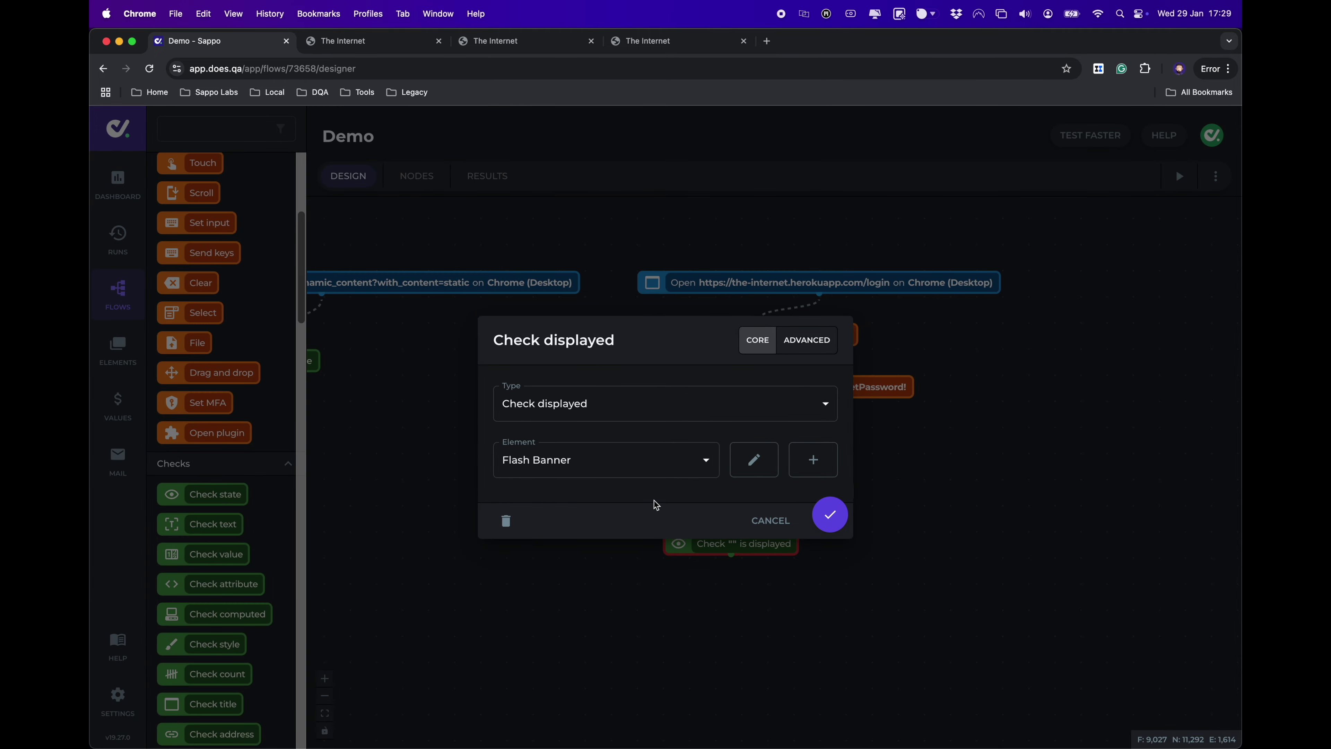
{"action": "left_click", "coordinate": [830, 514]}
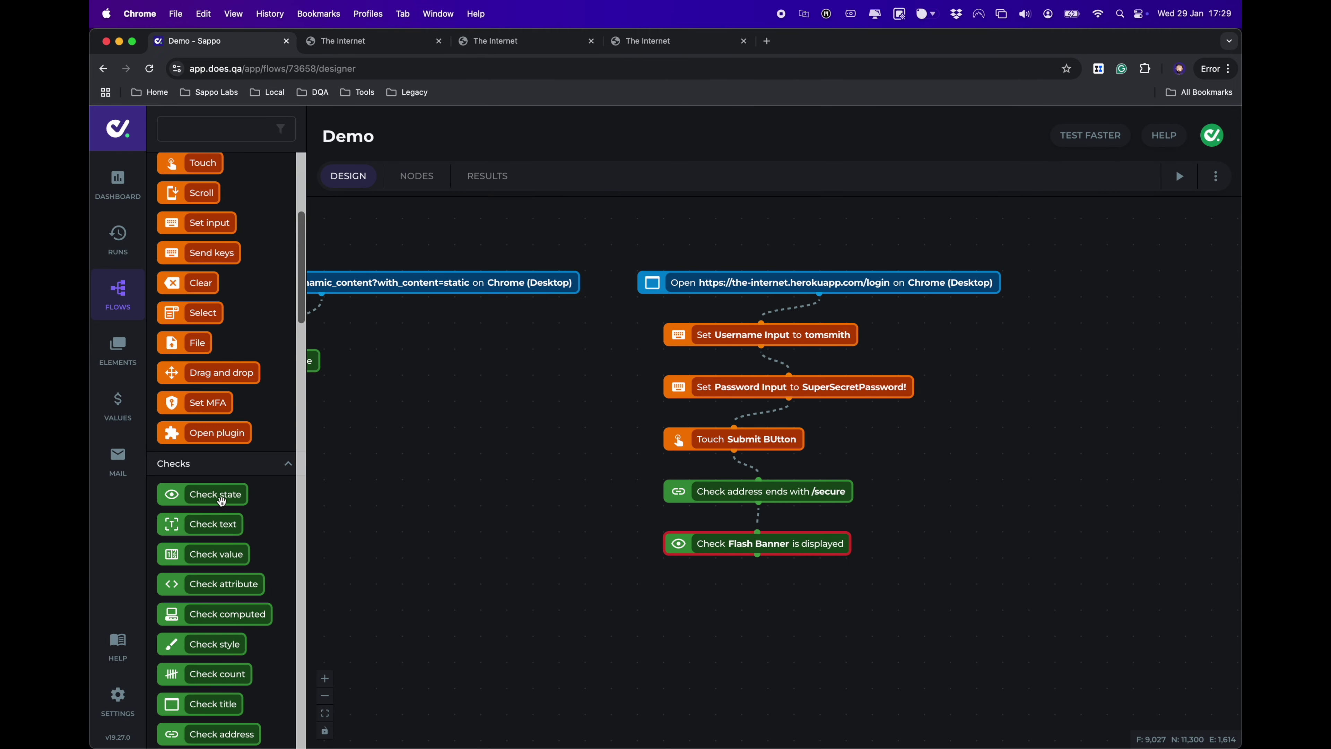
Add a Check text node connected below the Flash Banner display check and set its element to Flash Banner
{"action": "left_click", "coordinate": [197, 528]}
{"action": "left_click_drag", "start_coordinate": [197, 527], "coordinate": [720, 594]}
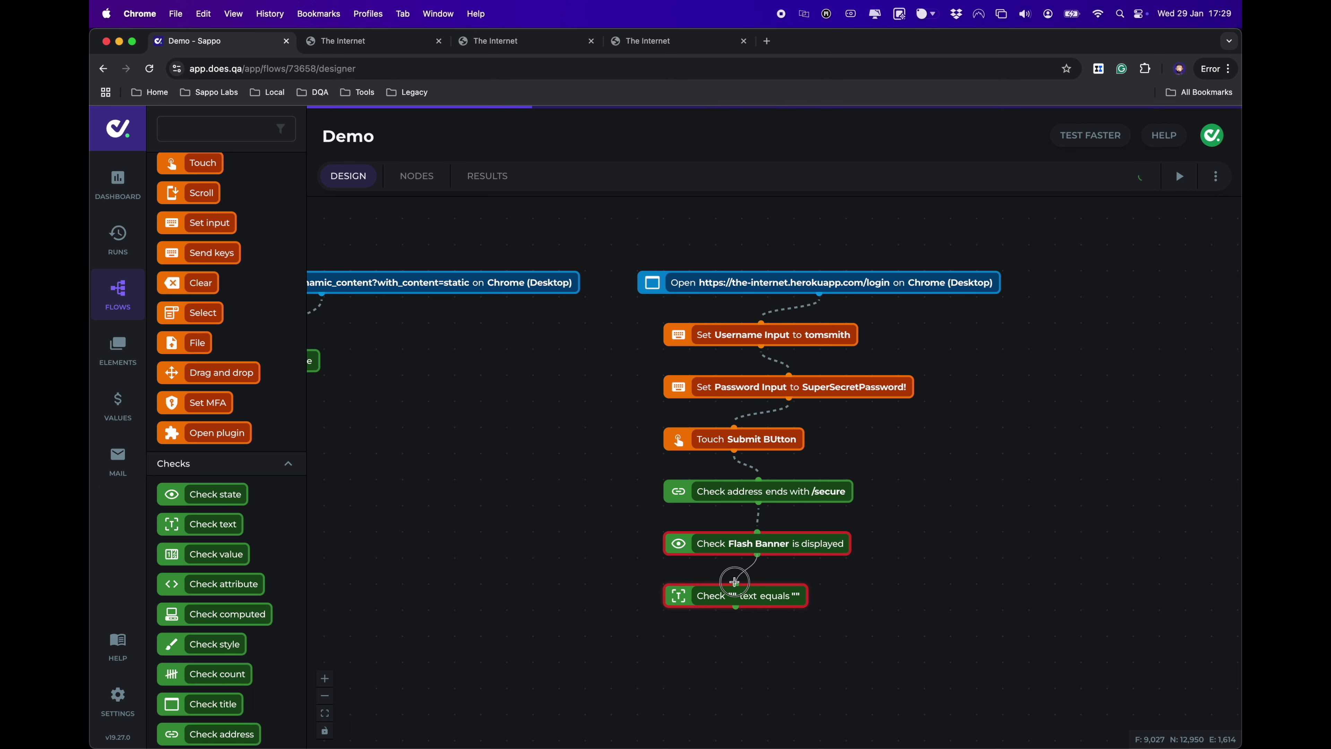
{"action": "left_click", "coordinate": [704, 598]}
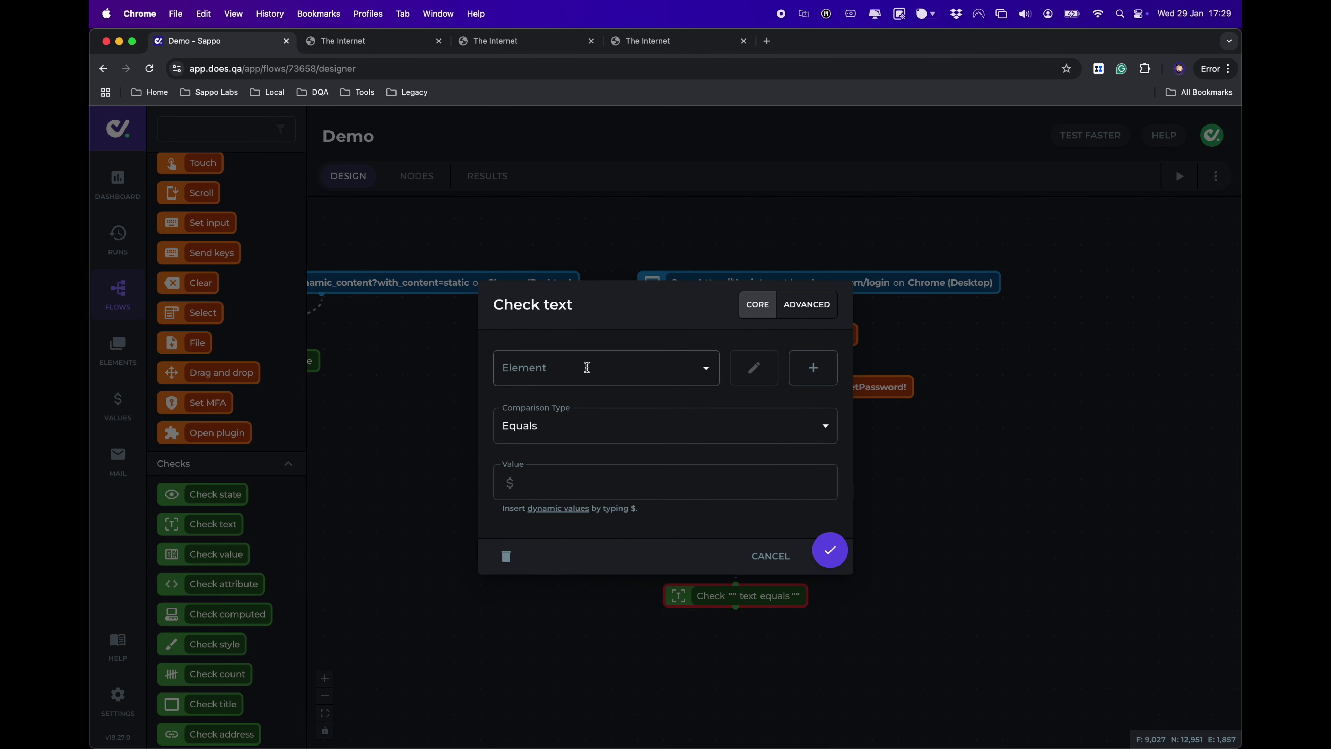
{"action": "left_click", "coordinate": [708, 369]}
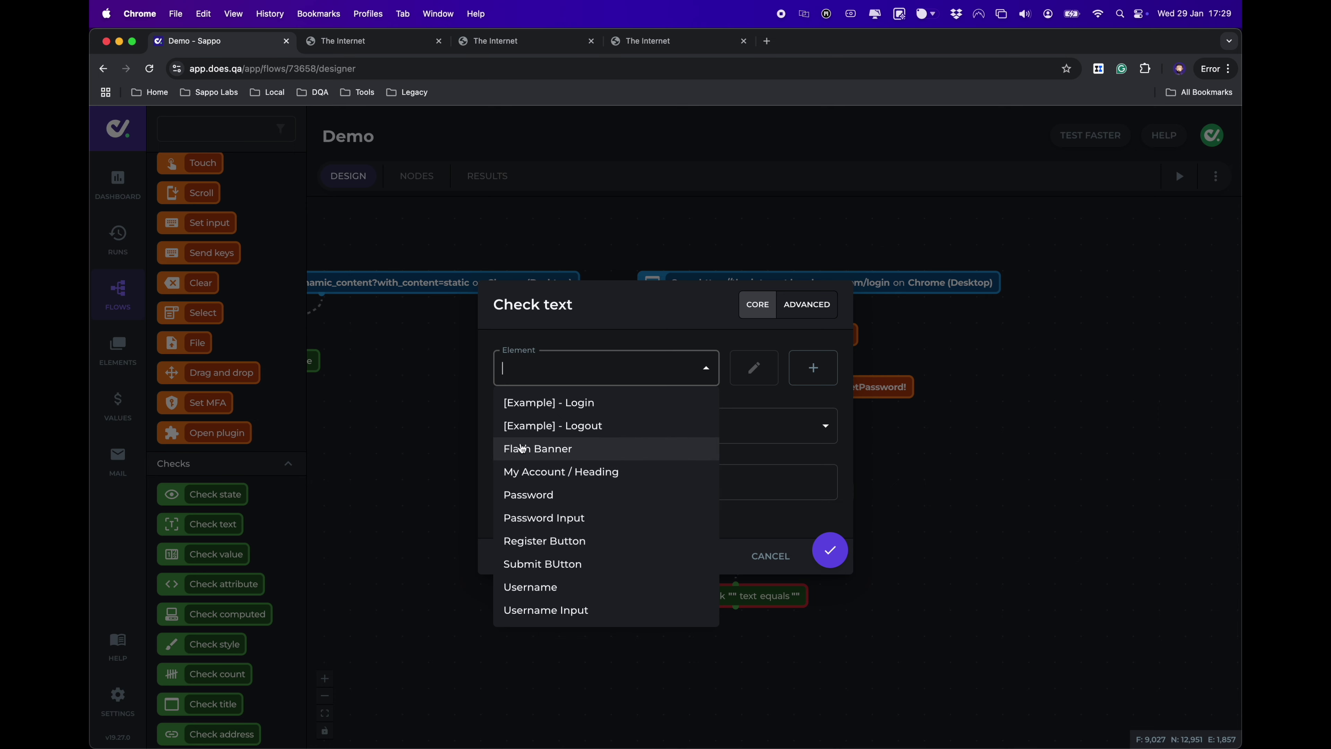
{"action": "left_click", "coordinate": [596, 328]}
{"action": "left_click", "coordinate": [546, 368]}
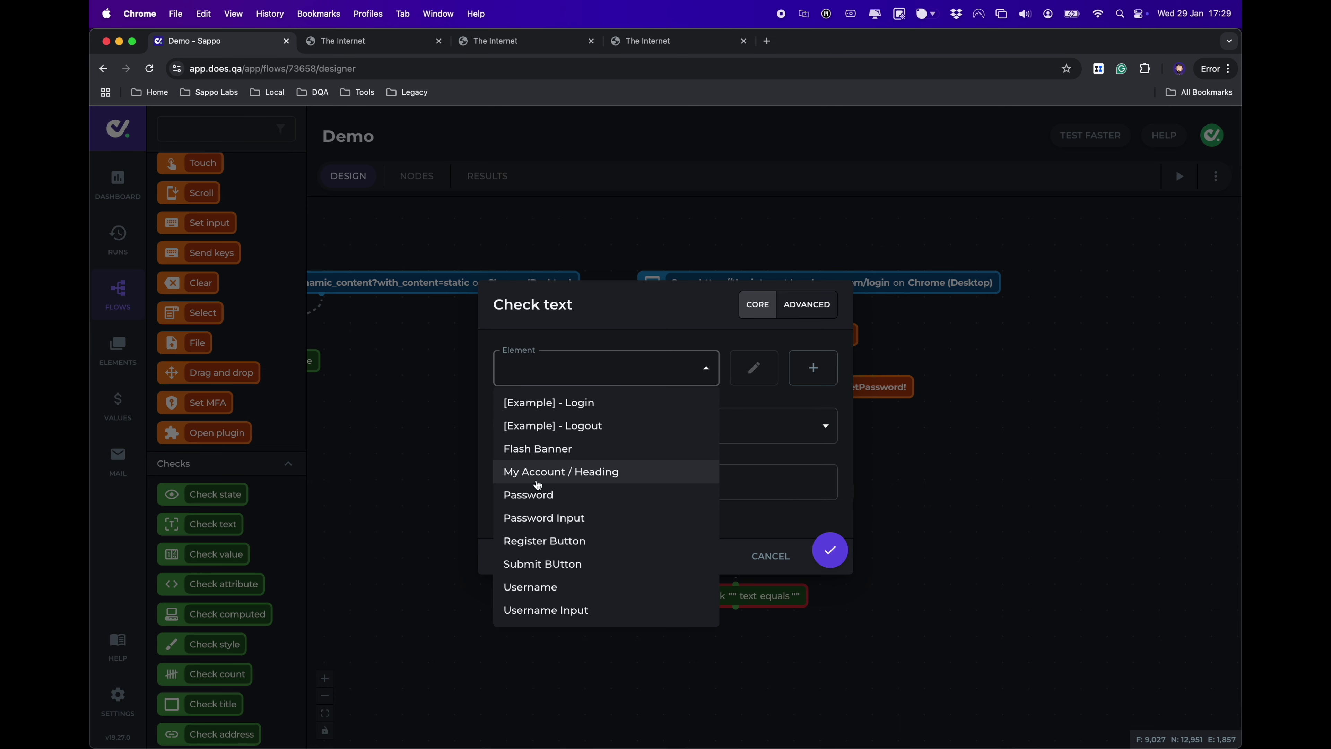
{"action": "left_click", "coordinate": [557, 450]}
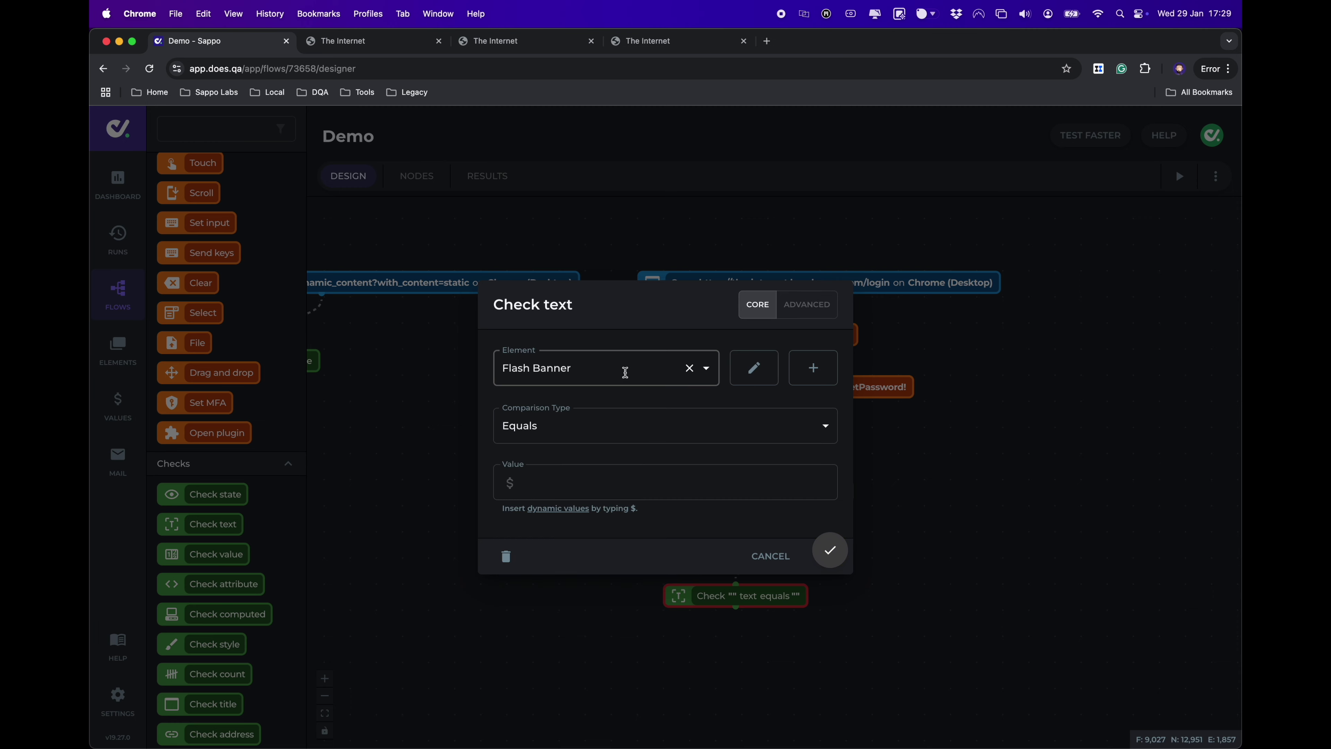
{"action": "left_click", "coordinate": [689, 368]}
{"action": "type", "text": "flash"}
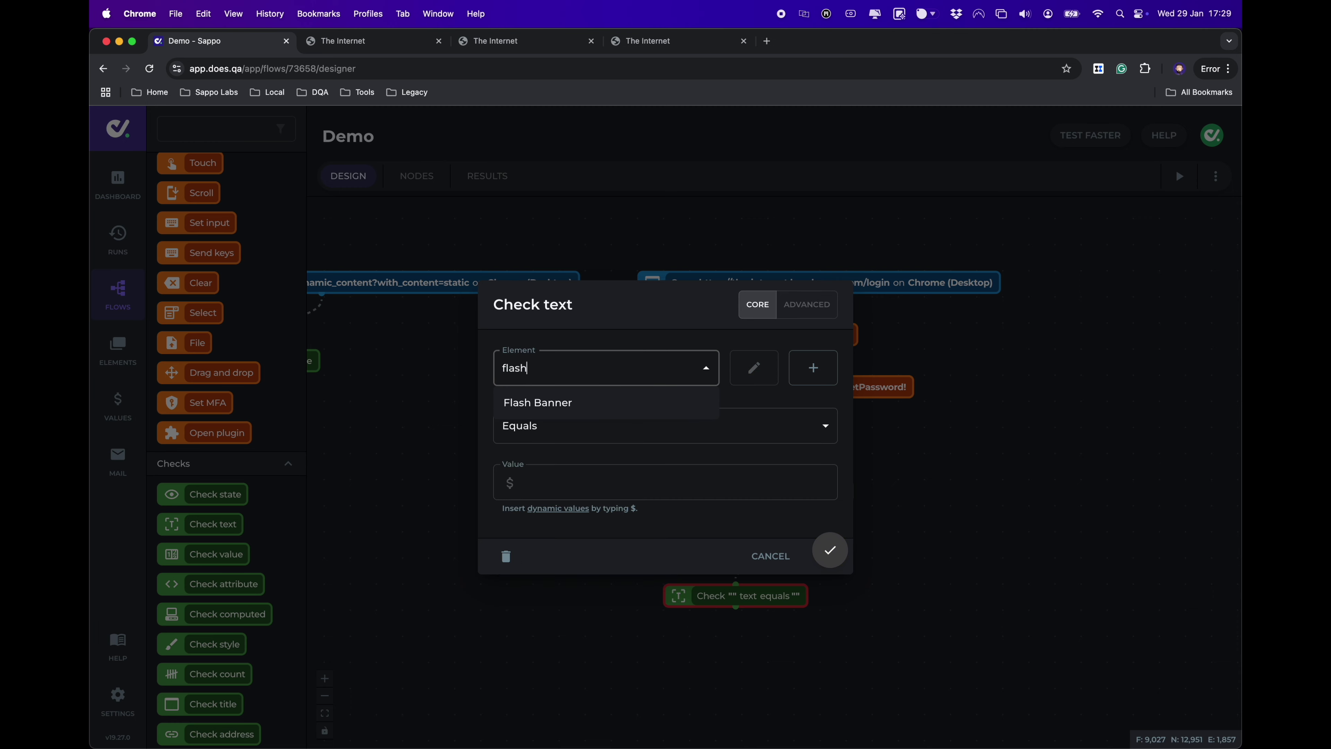
{"action": "left_click", "coordinate": [634, 405]}
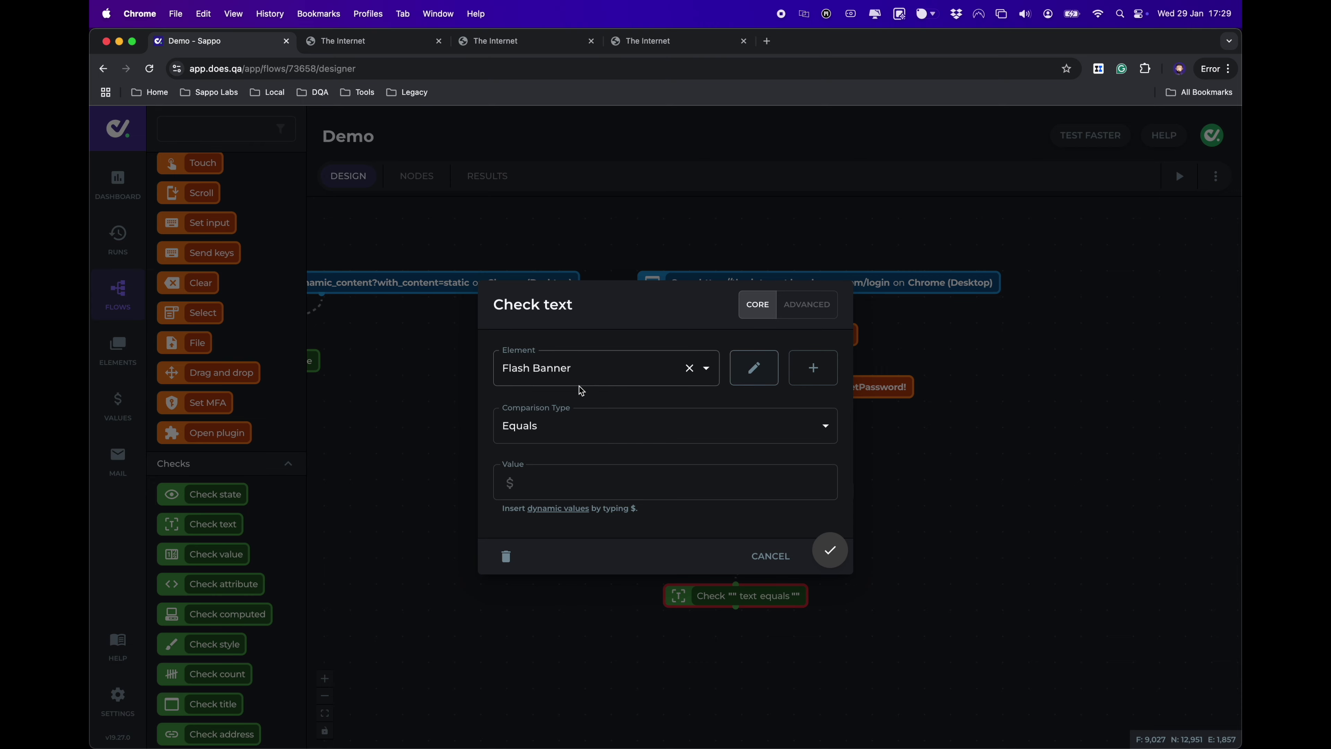
Set the text check to Contains with the secure page's banner text "You logged into a secure area!" and save the node
{"action": "left_click", "coordinate": [643, 429]}
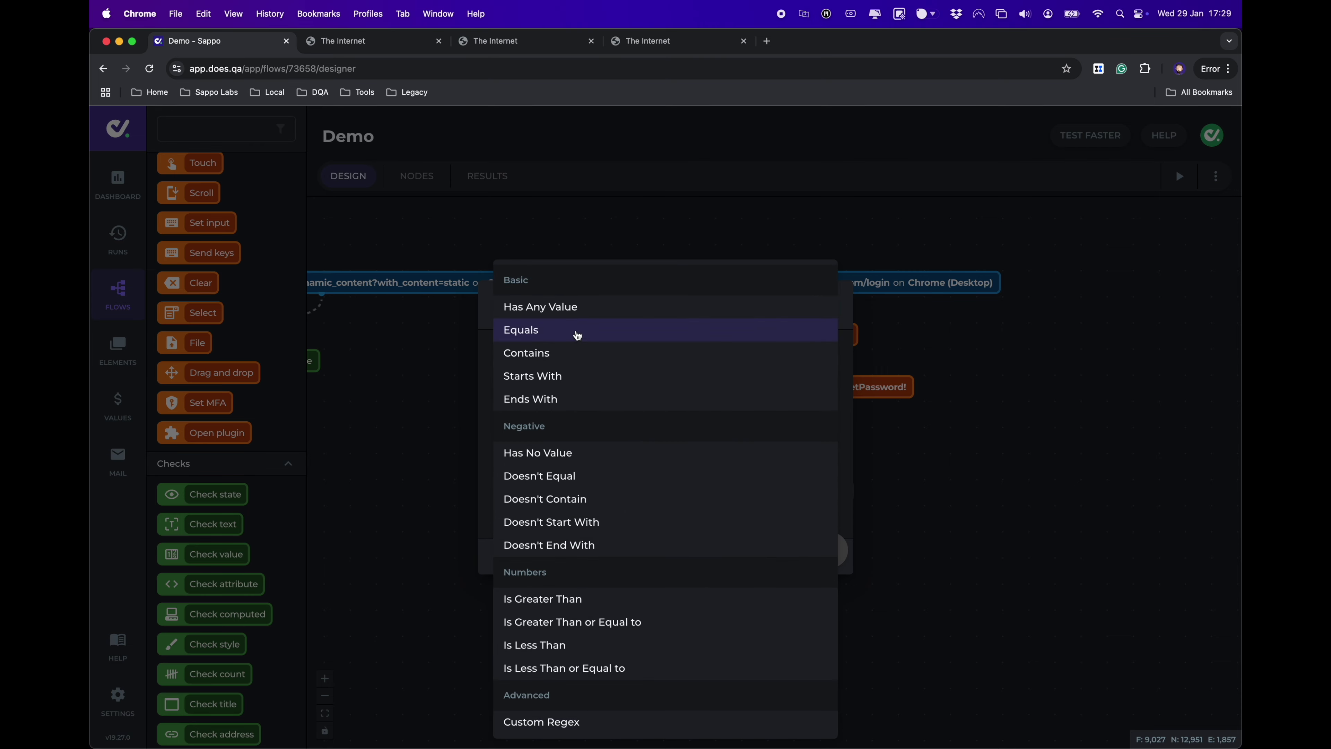
{"action": "left_click", "coordinate": [573, 353]}
{"action": "left_click", "coordinate": [588, 495]}
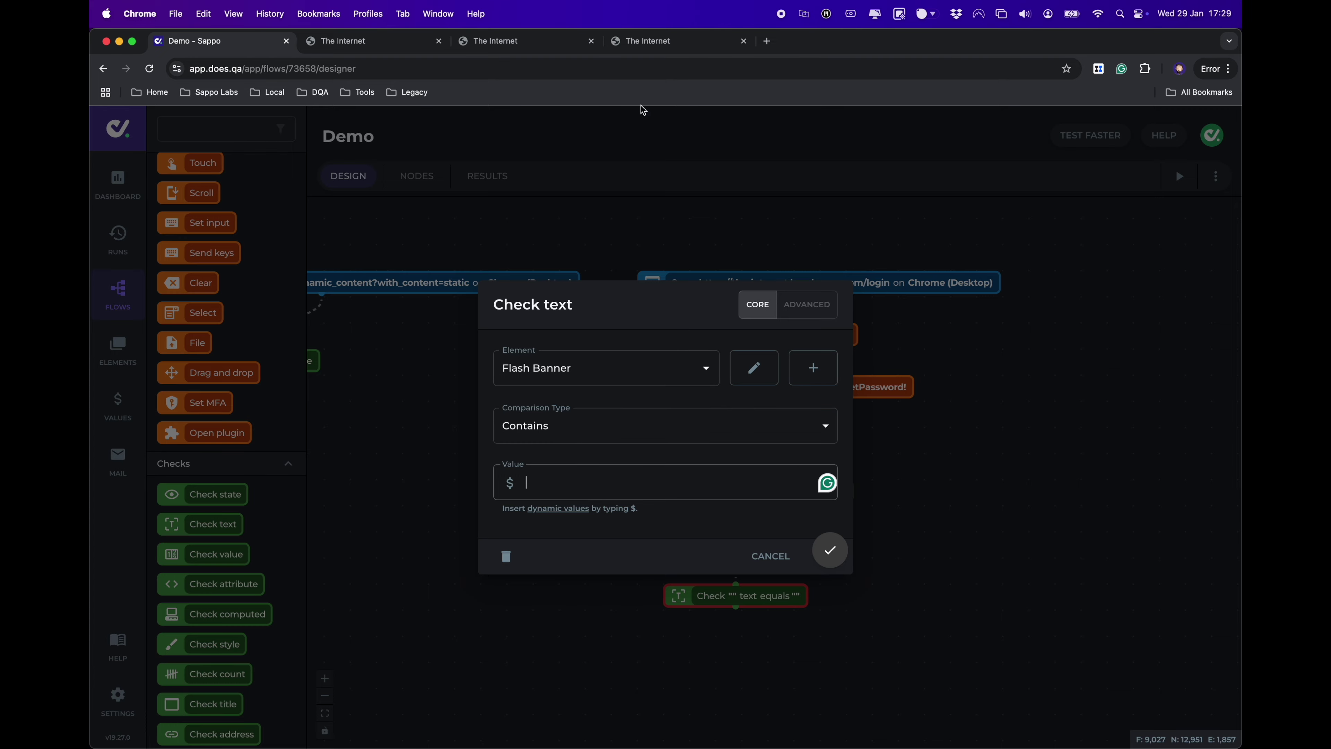
{"action": "left_click", "coordinate": [654, 45]}
{"action": "left_click", "coordinate": [184, 41]}
{"action": "type", "text": "You logged into a secure area!"}
{"action": "left_click", "coordinate": [741, 483]}
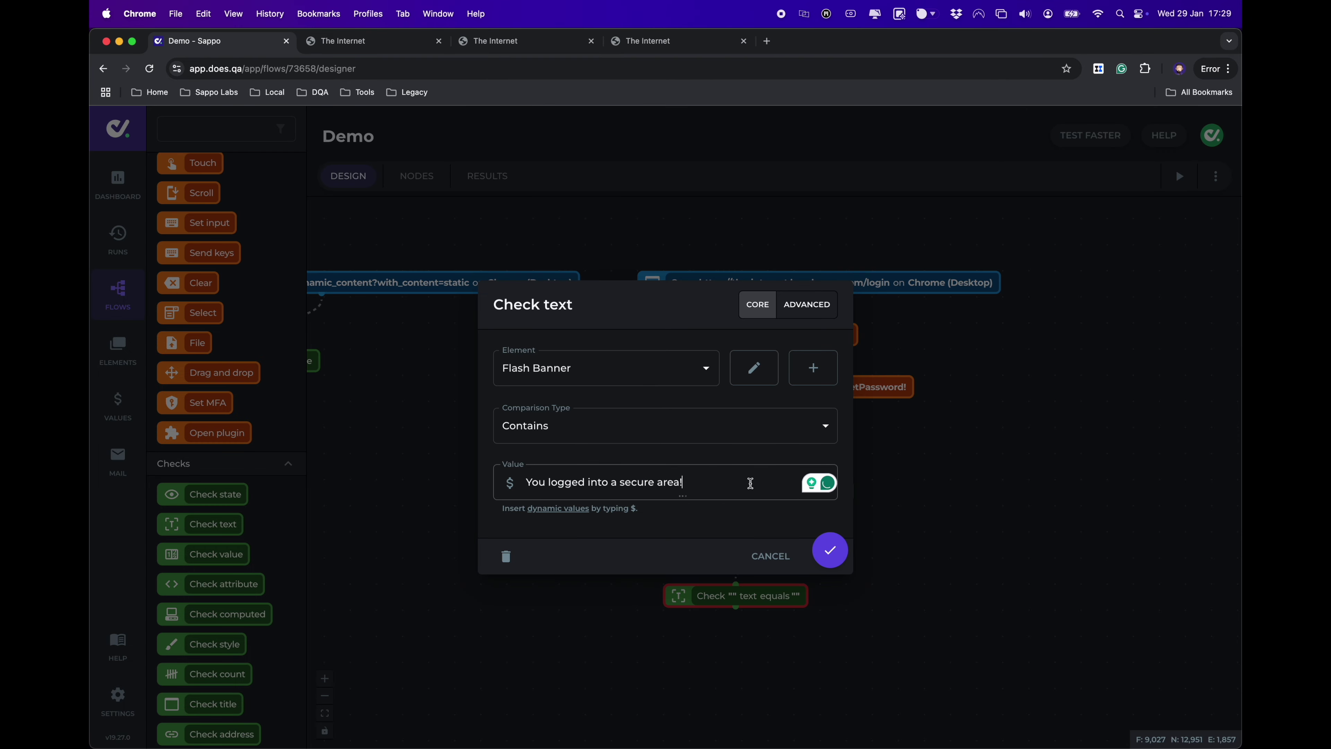
{"action": "left_click", "coordinate": [832, 551]}
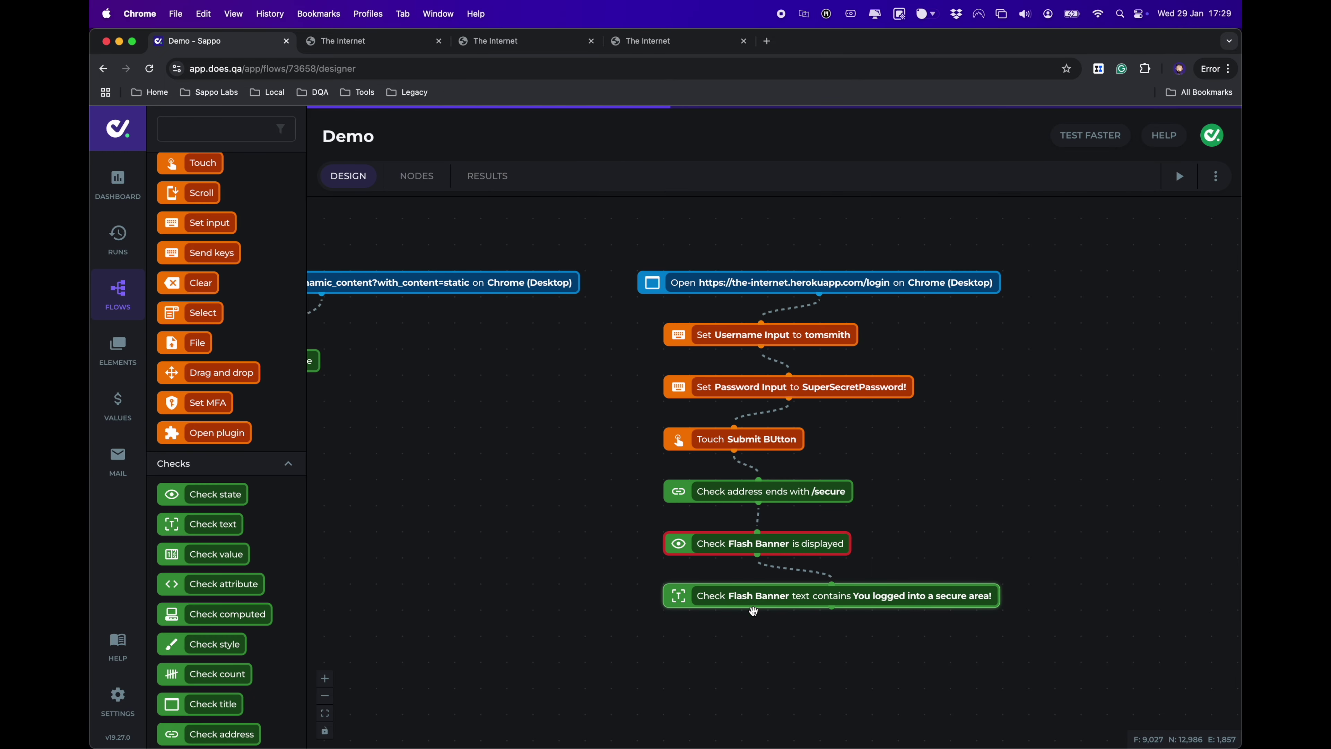
Duplicate the Flash Banner text check, connect the copy below the original, and open the copy for editing
{"action": "key", "text": "super+d"}
{"action": "left_click_drag", "start_coordinate": [749, 619], "coordinate": [728, 648]}
{"action": "left_click_drag", "start_coordinate": [831, 607], "coordinate": [831, 637]}
{"action": "double_click", "coordinate": [807, 650]}
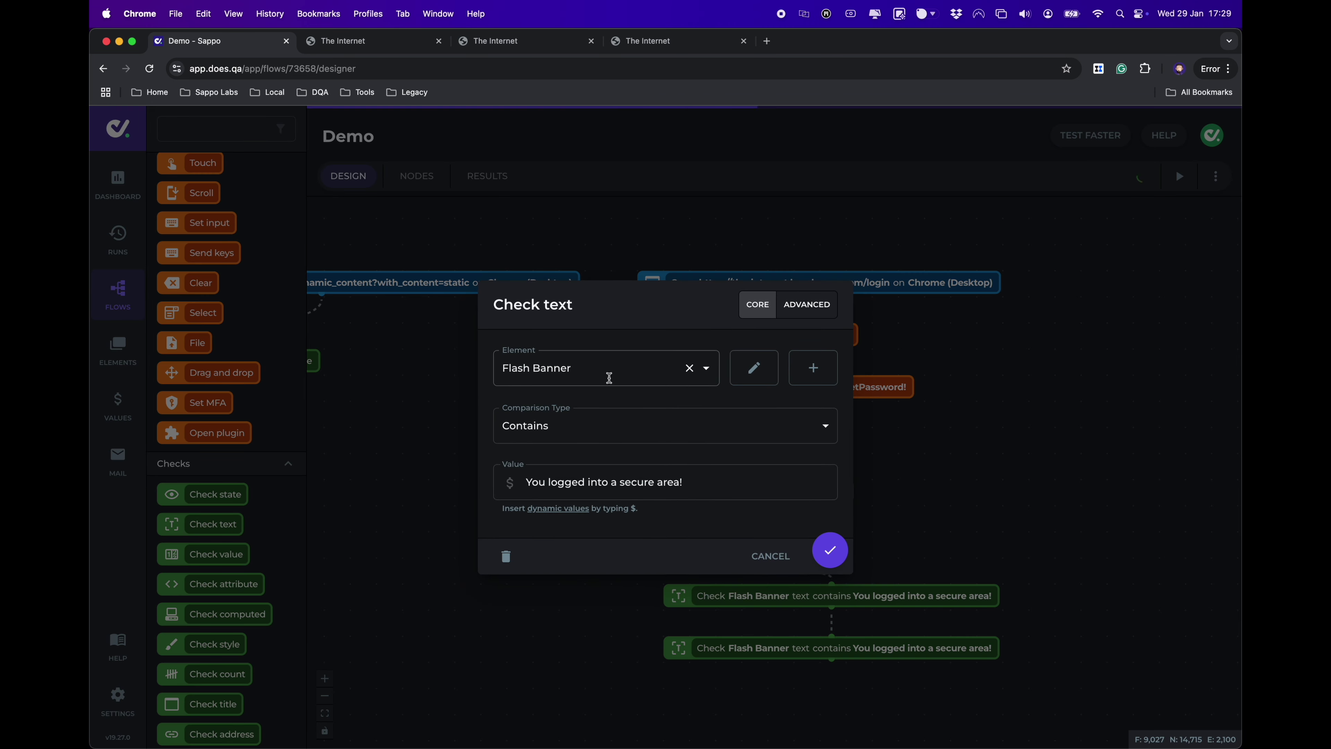
Create a new CSS element titled First H2 with selector h2 for the duplicated text check
{"action": "left_click", "coordinate": [817, 369]}
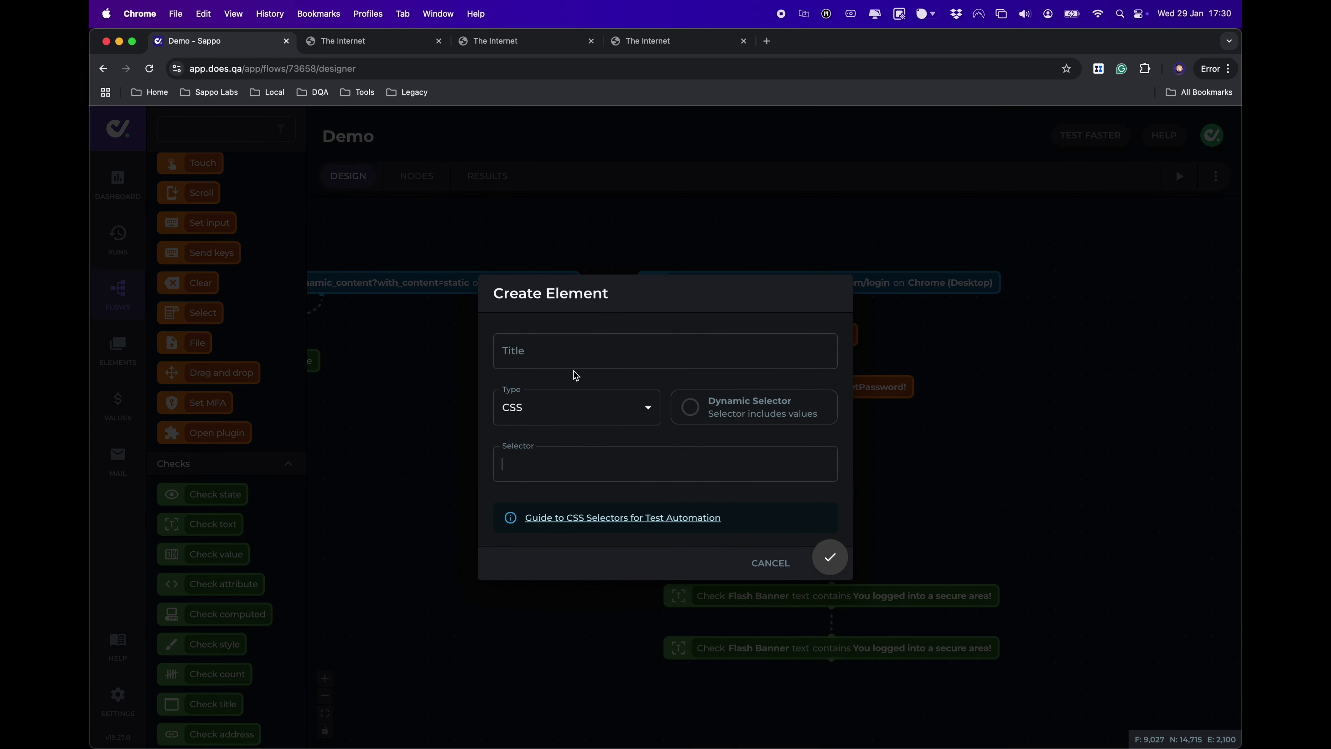
{"action": "left_click", "coordinate": [583, 354]}
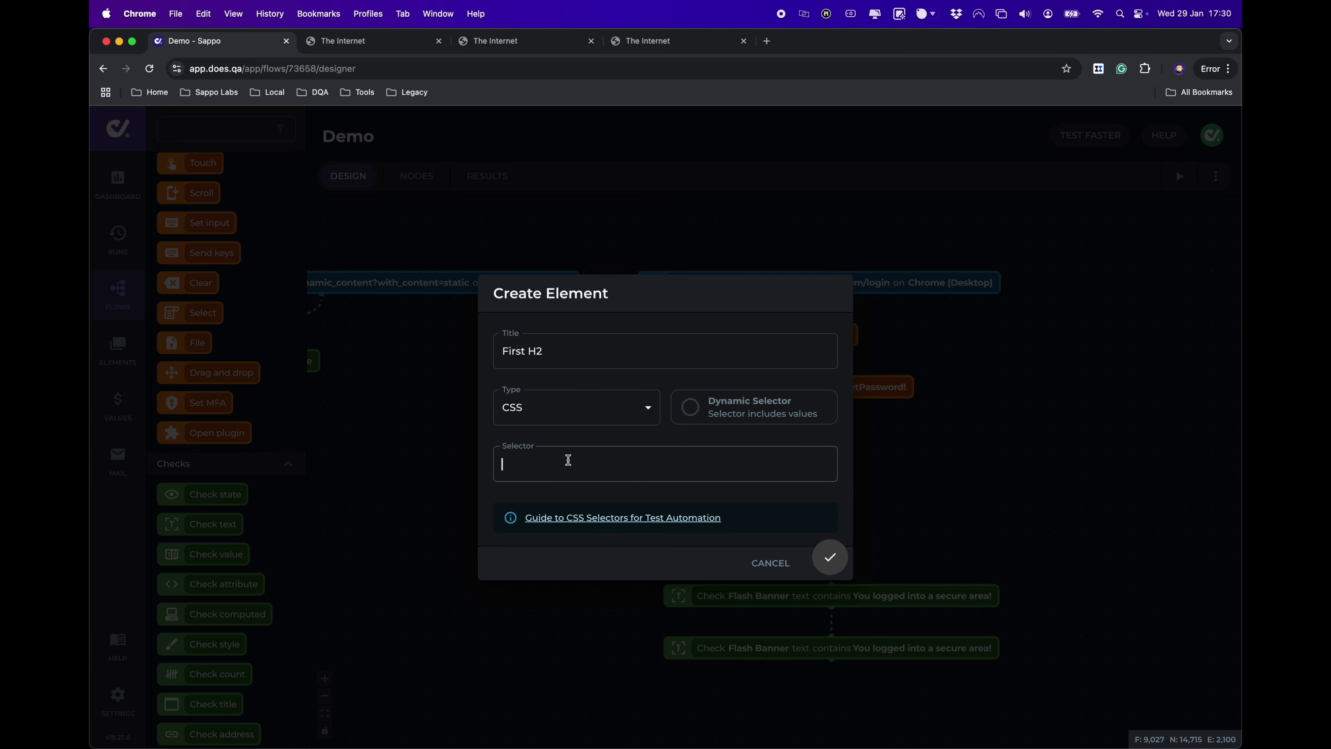
{"action": "type", "text": "h2"}
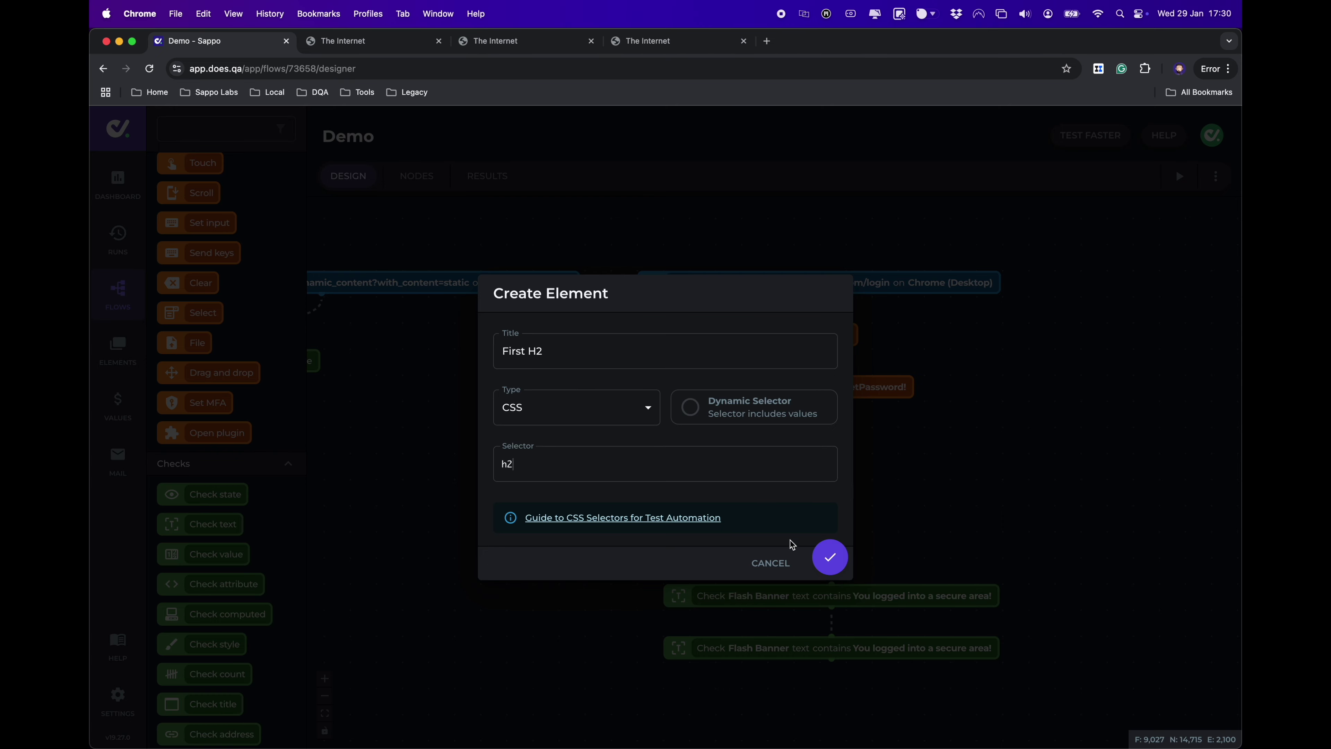
{"action": "left_click", "coordinate": [829, 556]}
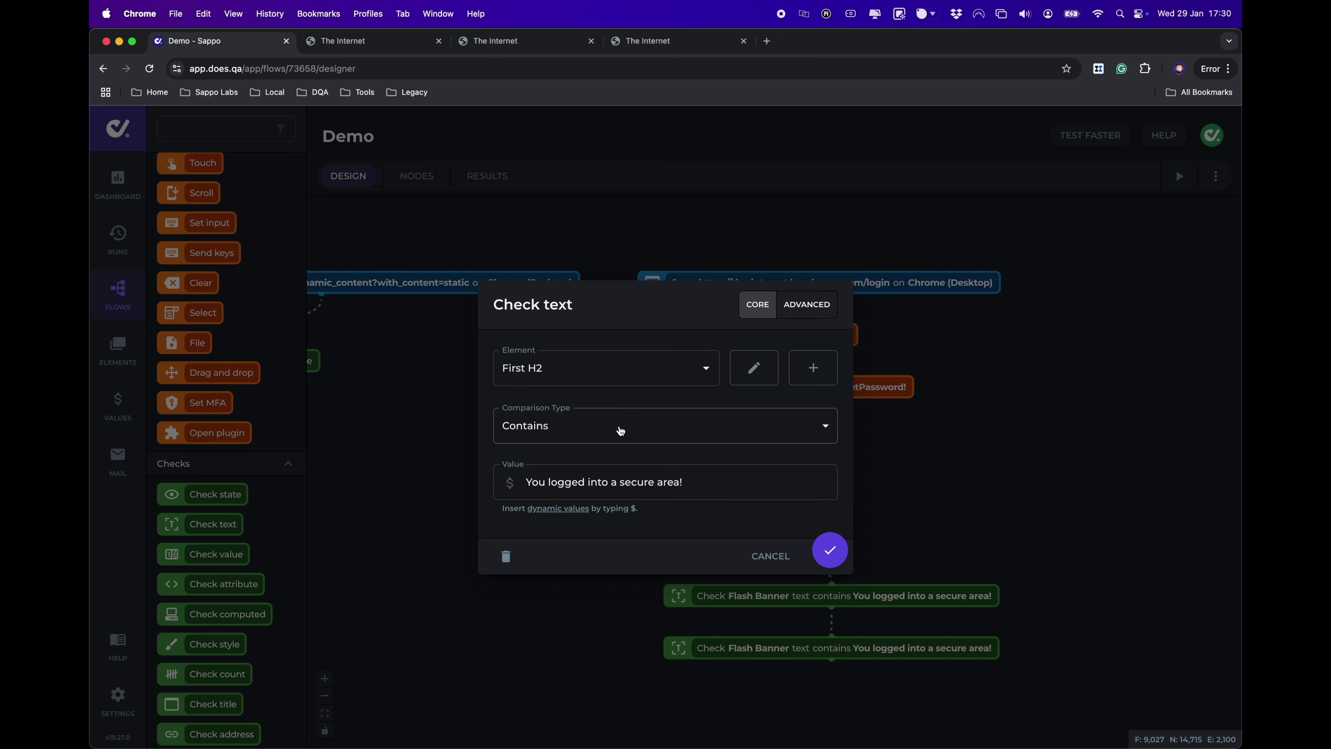
Set the check's value to "secure area", set its value standardization to Lowercase, and save the node
{"action": "triple_click", "coordinate": [687, 486]}
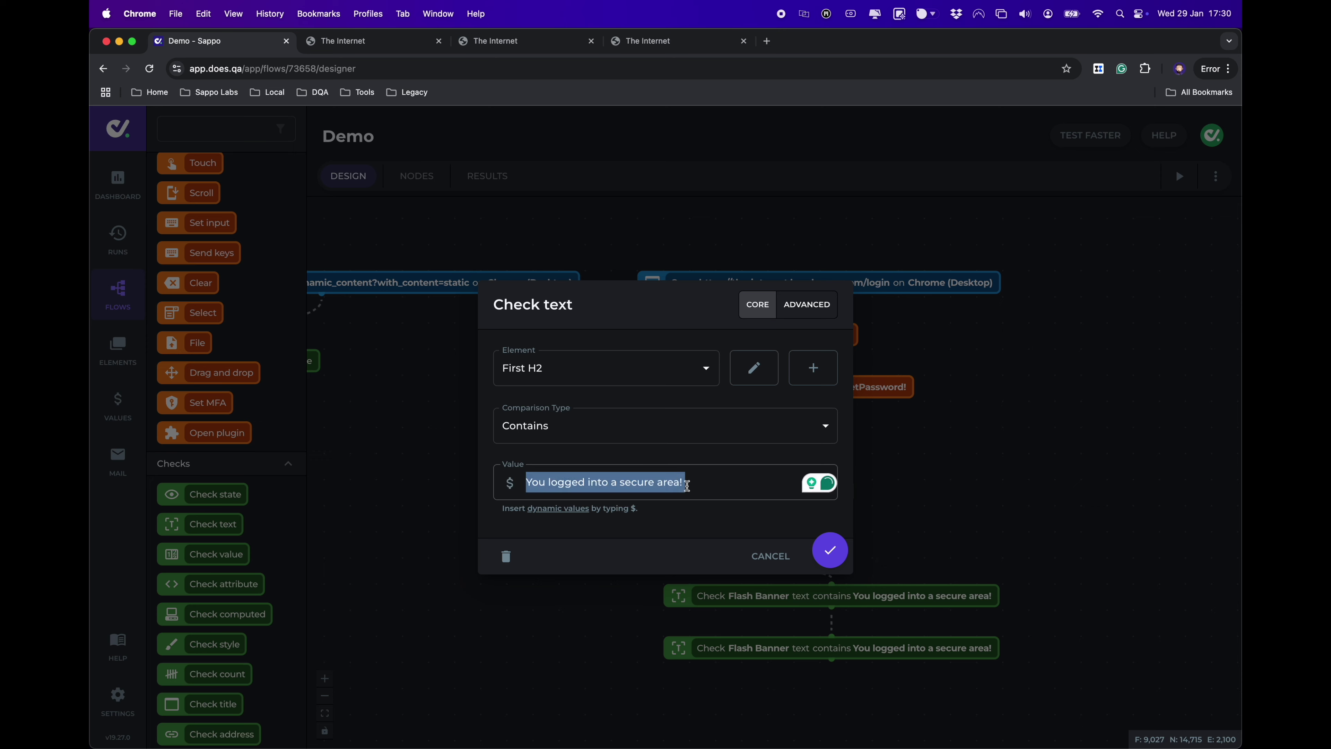
{"action": "type", "text": "secure area"}
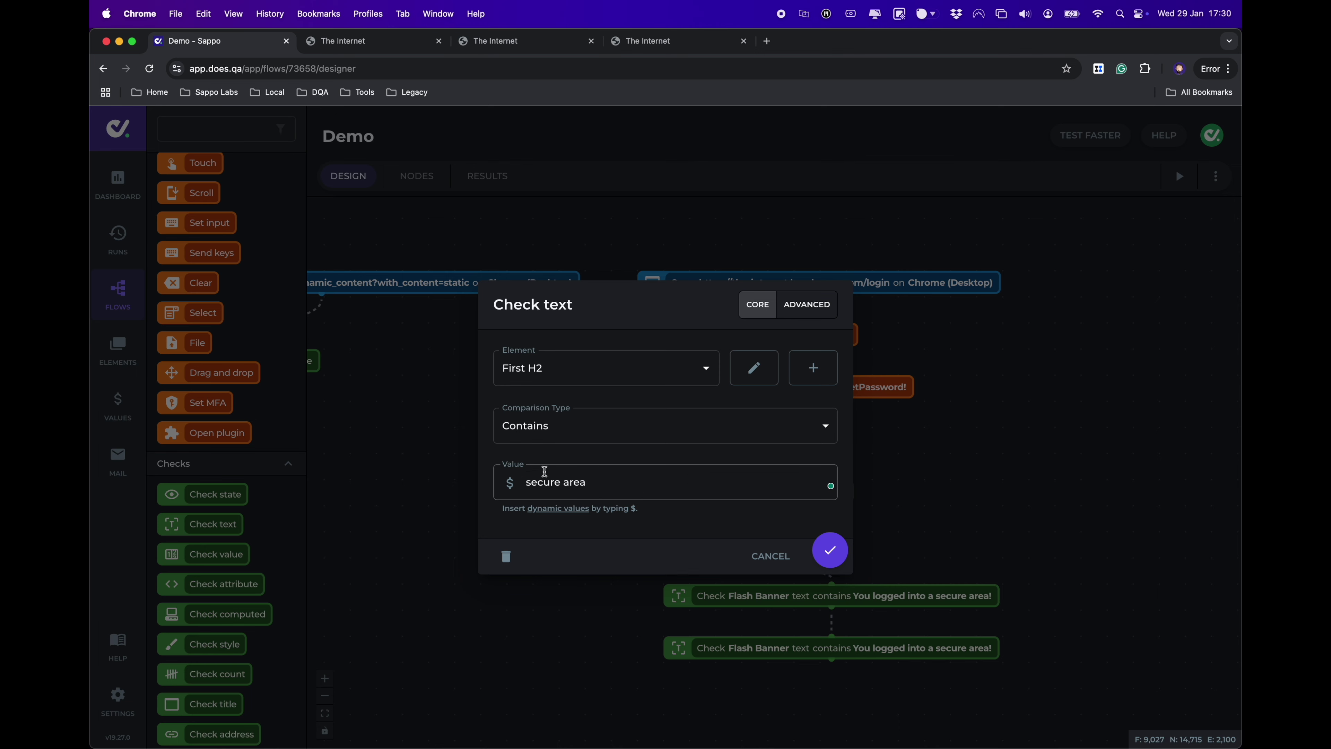
{"action": "left_click_drag", "start_coordinate": [531, 481], "coordinate": [620, 481]}
{"action": "left_click", "coordinate": [620, 482]}
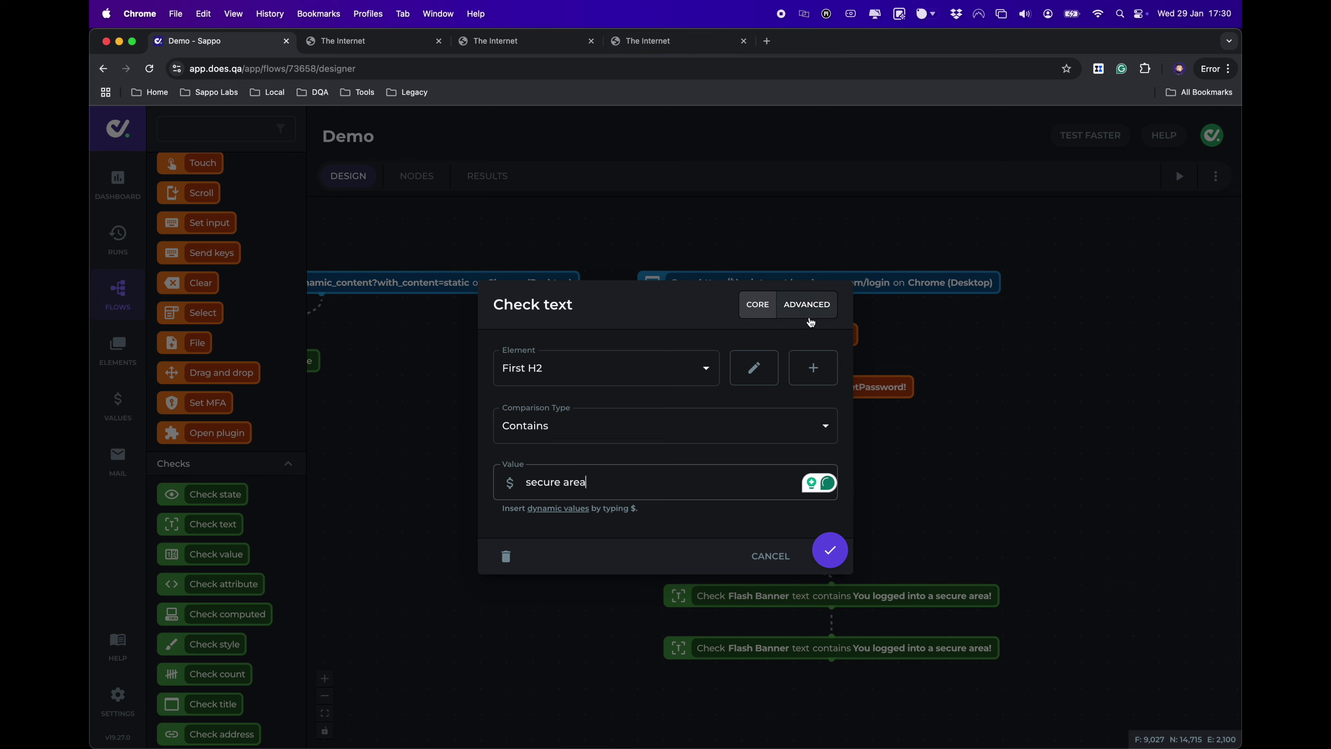
{"action": "left_click", "coordinate": [807, 304]}
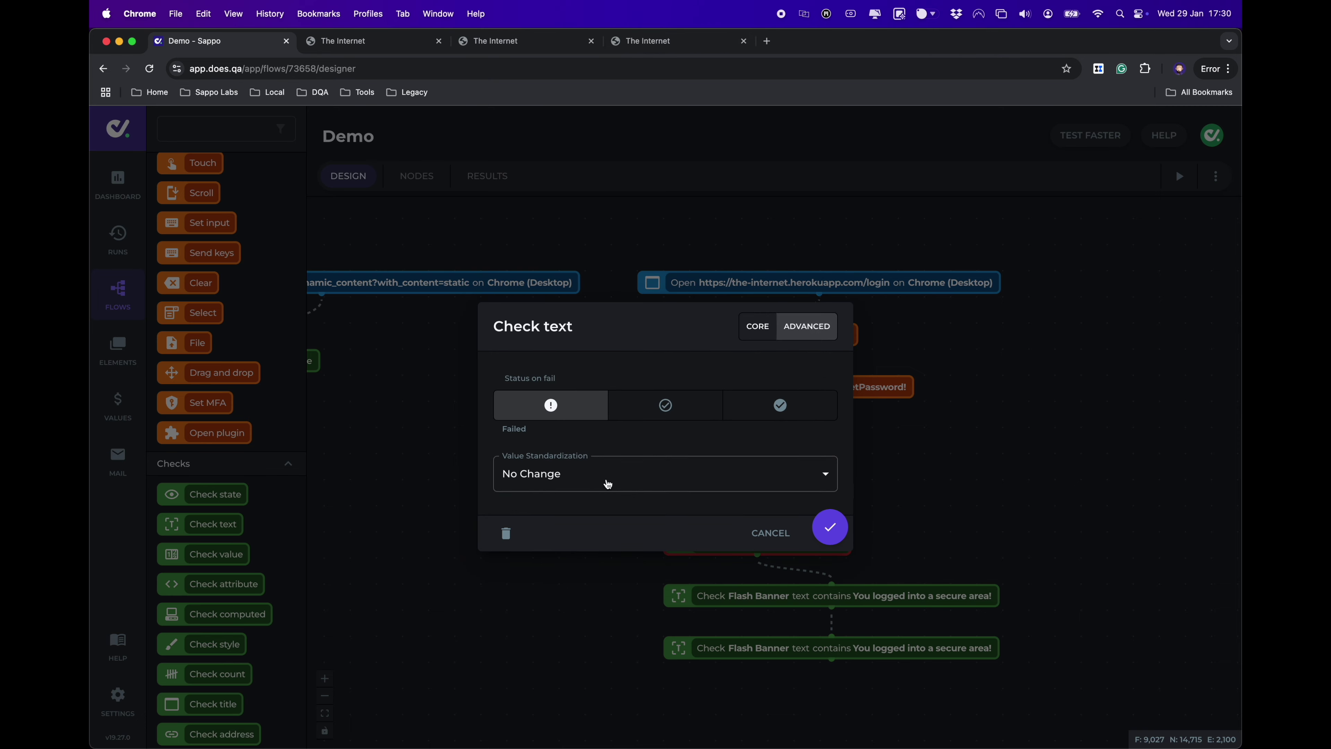
{"action": "left_click", "coordinate": [608, 483]}
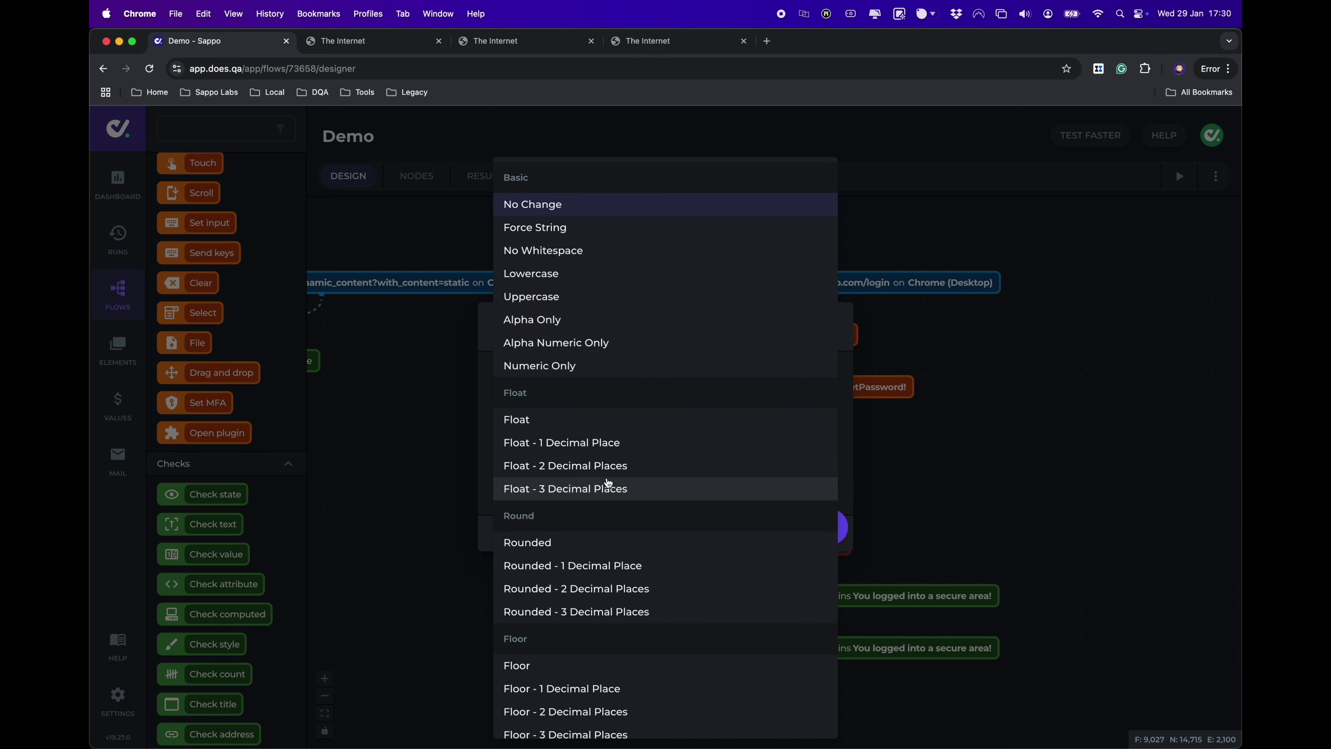
{"action": "left_click", "coordinate": [583, 273]}
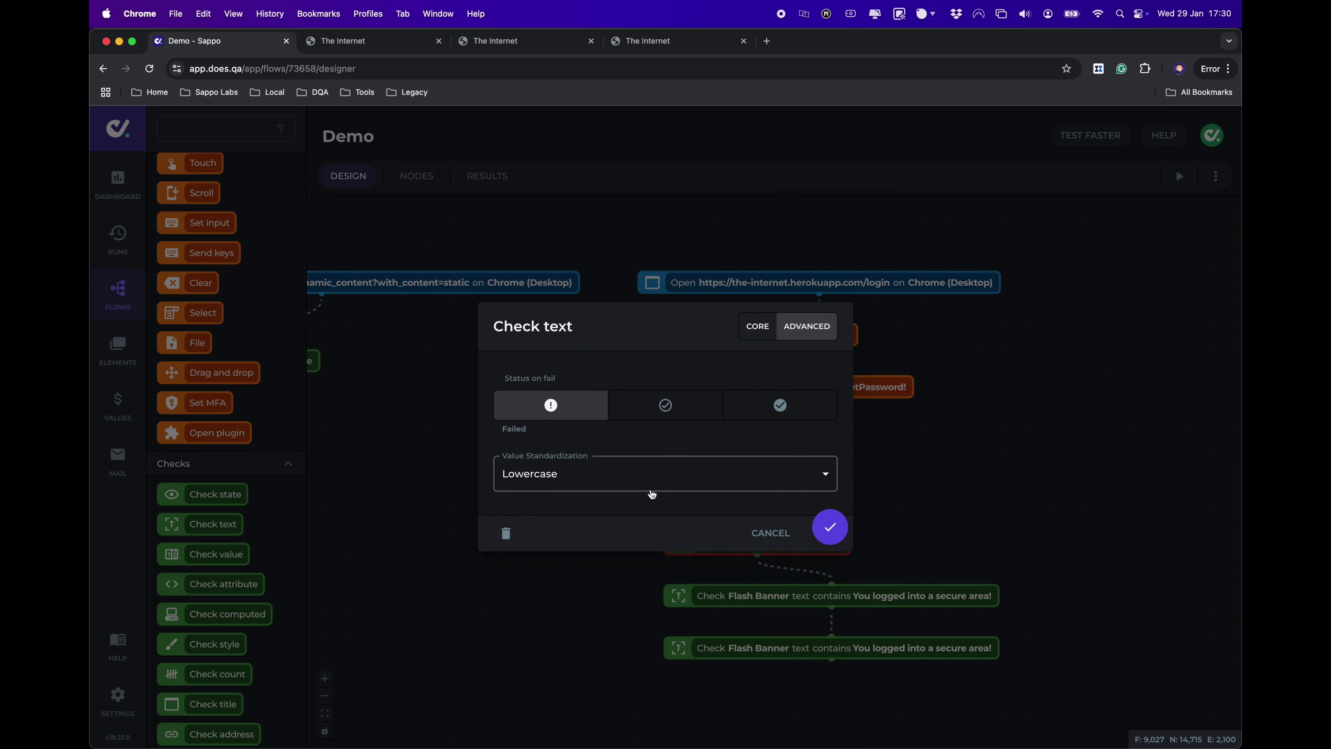
{"action": "left_click", "coordinate": [829, 526]}
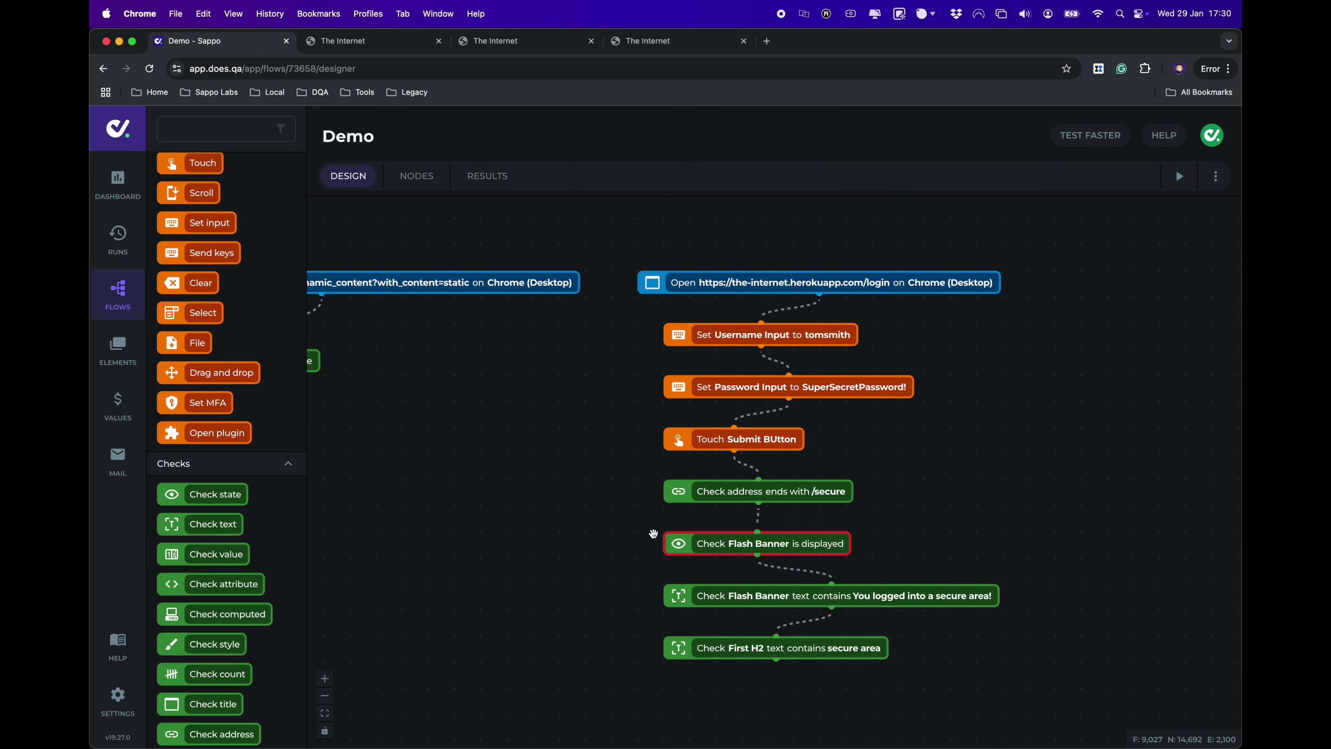
{"action": "left_click", "coordinate": [699, 544]}
{"action": "left_click", "coordinate": [943, 527]}
{"action": "left_click", "coordinate": [981, 547]}
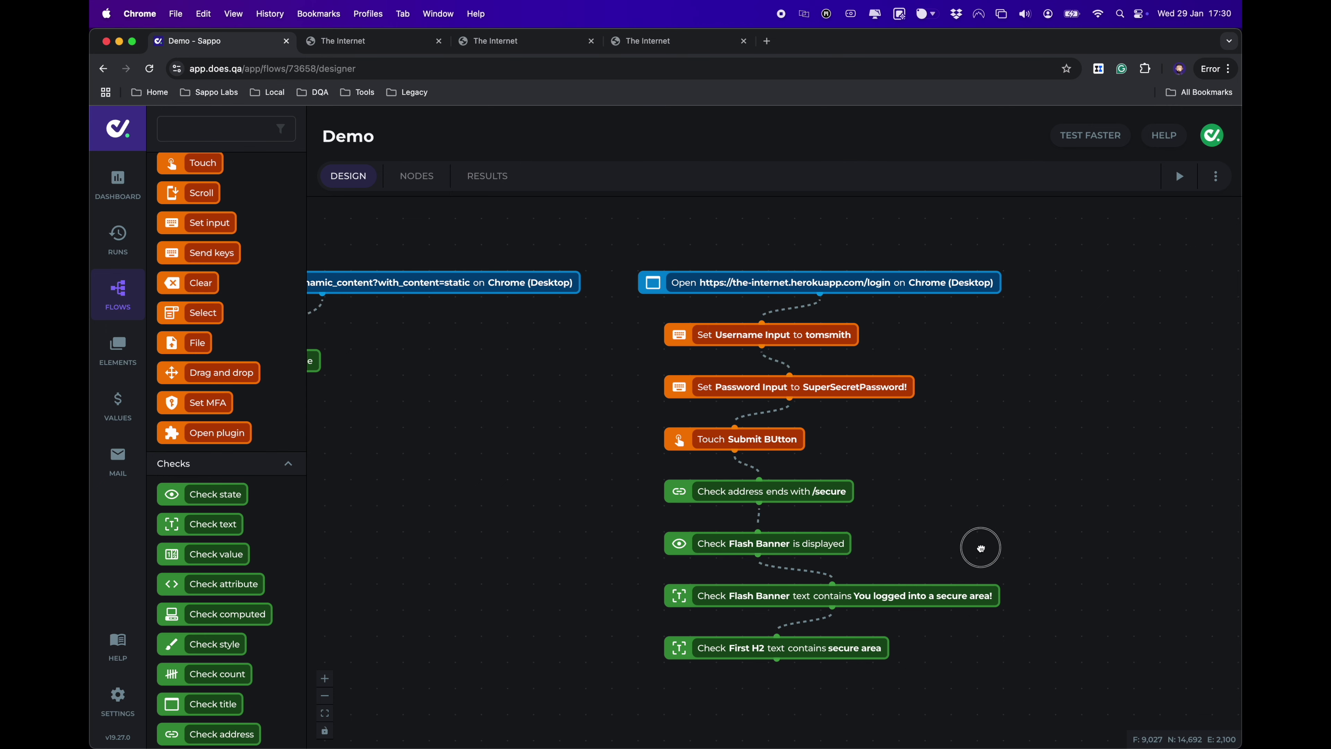
{"action": "left_click_drag", "start_coordinate": [980, 548], "coordinate": [923, 533]}
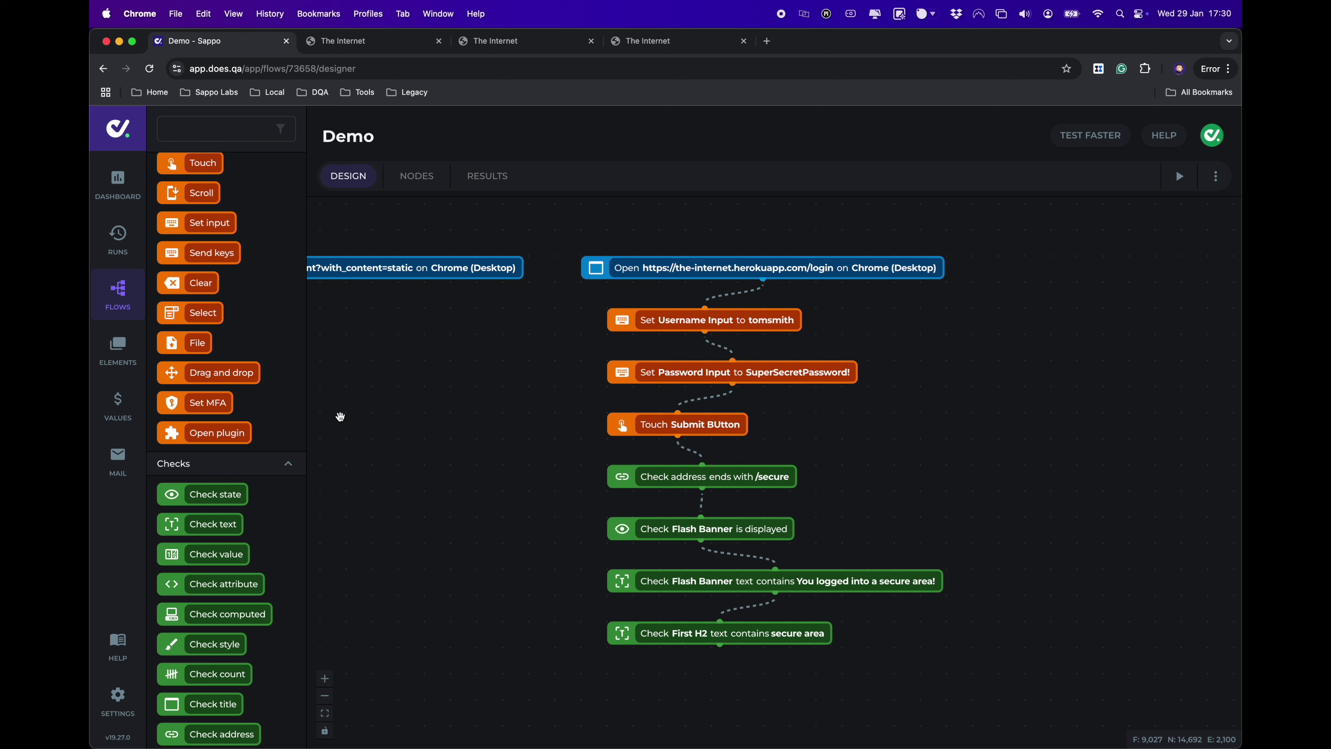
{"action": "scroll", "coordinate": [263, 319], "scroll_direction": "up", "scroll_amount": 6}
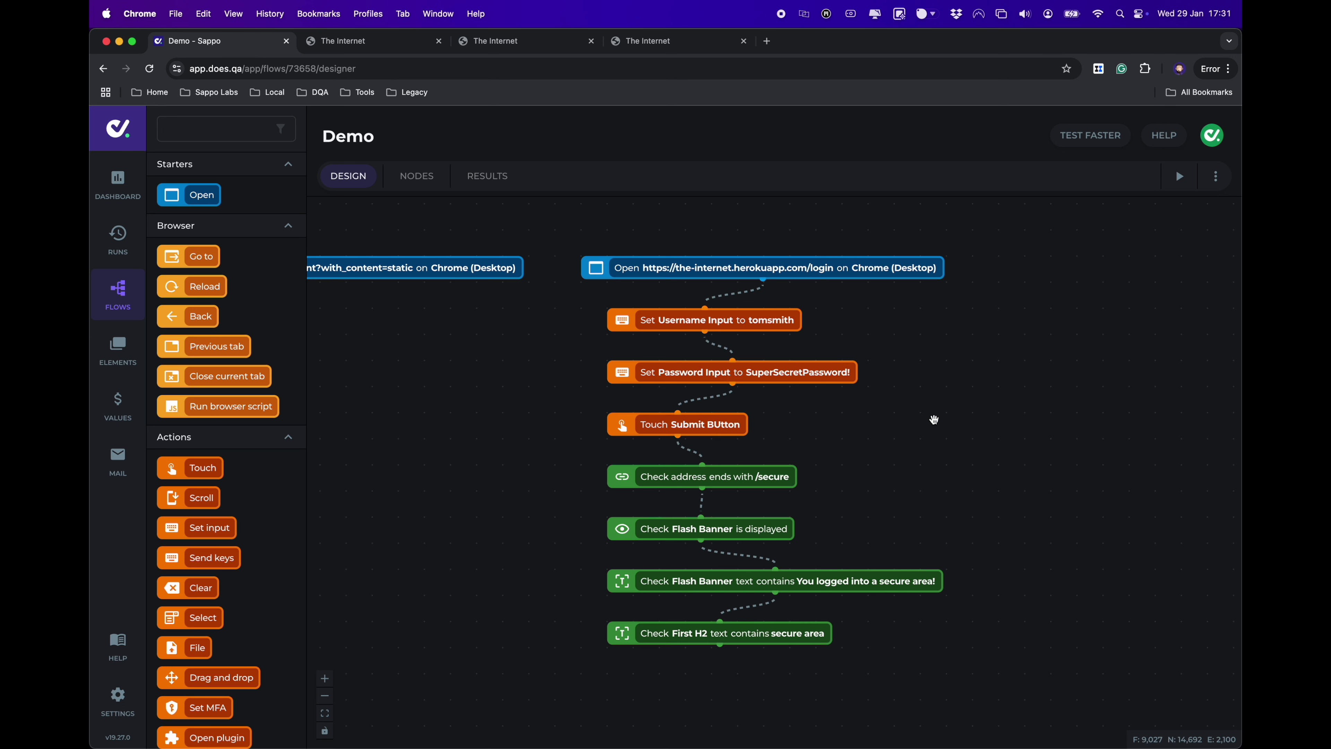
{"action": "left_click_drag", "start_coordinate": [932, 456], "coordinate": [957, 490]}
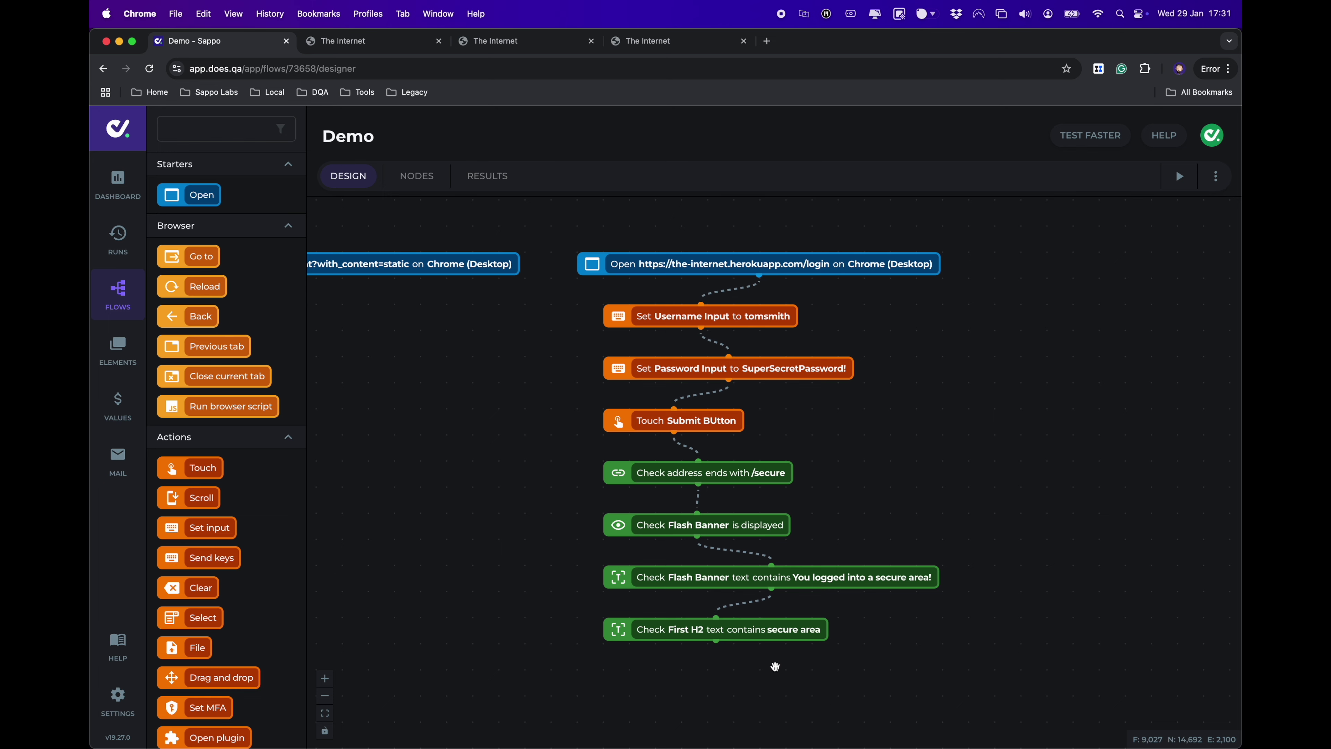
{"action": "left_click_drag", "start_coordinate": [941, 493], "coordinate": [1144, 492]}
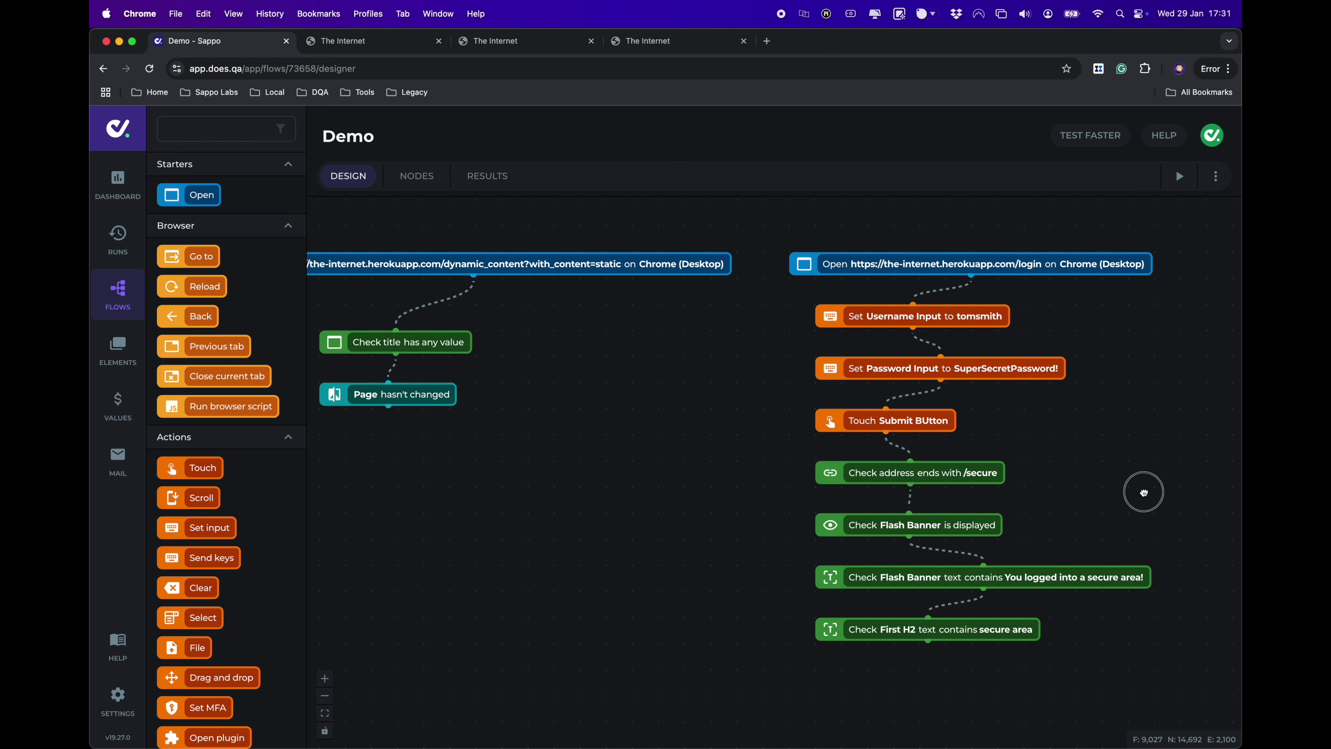
{"action": "left_click_drag", "start_coordinate": [552, 336], "coordinate": [576, 336]}
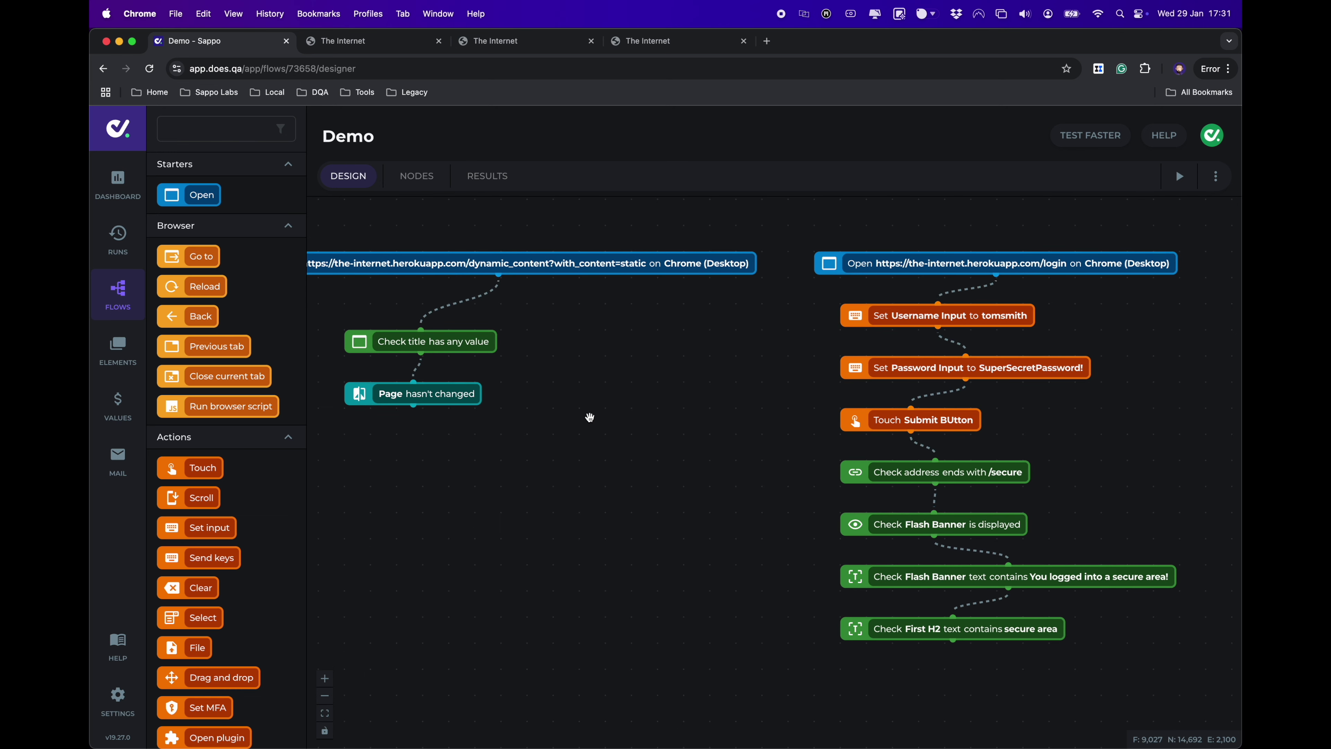
In the flow's results, examine the Page hasn't changed snapshot compared from control to actual and the title check's screenshot
{"action": "left_click", "coordinate": [496, 182]}
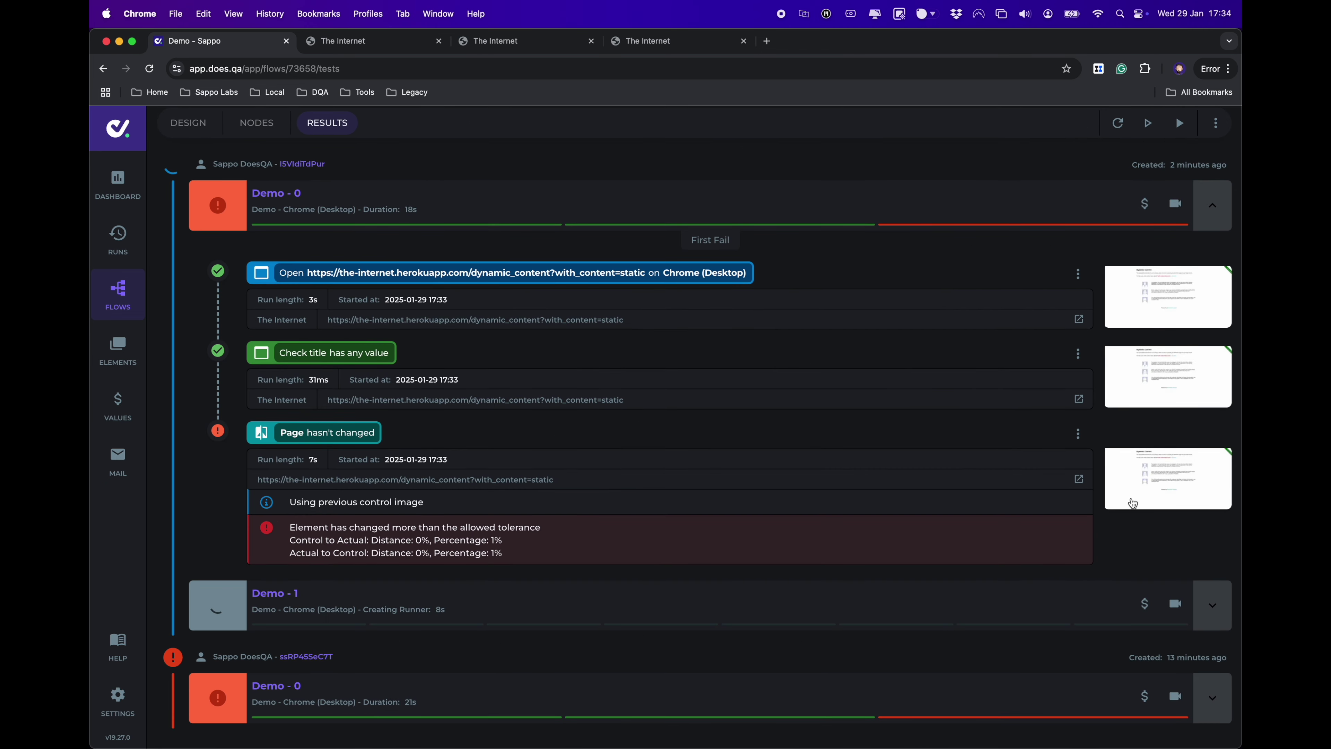
{"action": "left_click", "coordinate": [1174, 475]}
{"action": "left_click", "coordinate": [535, 208]}
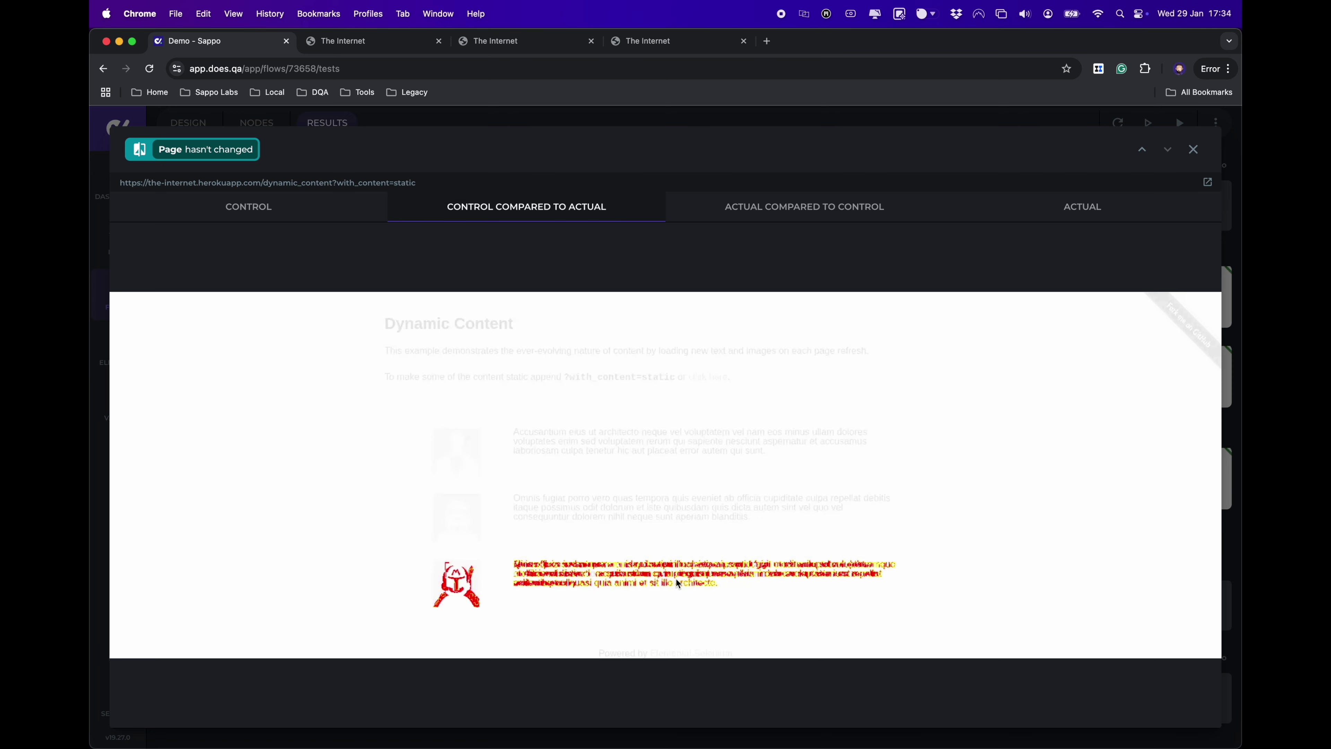
{"action": "left_click", "coordinate": [1193, 150]}
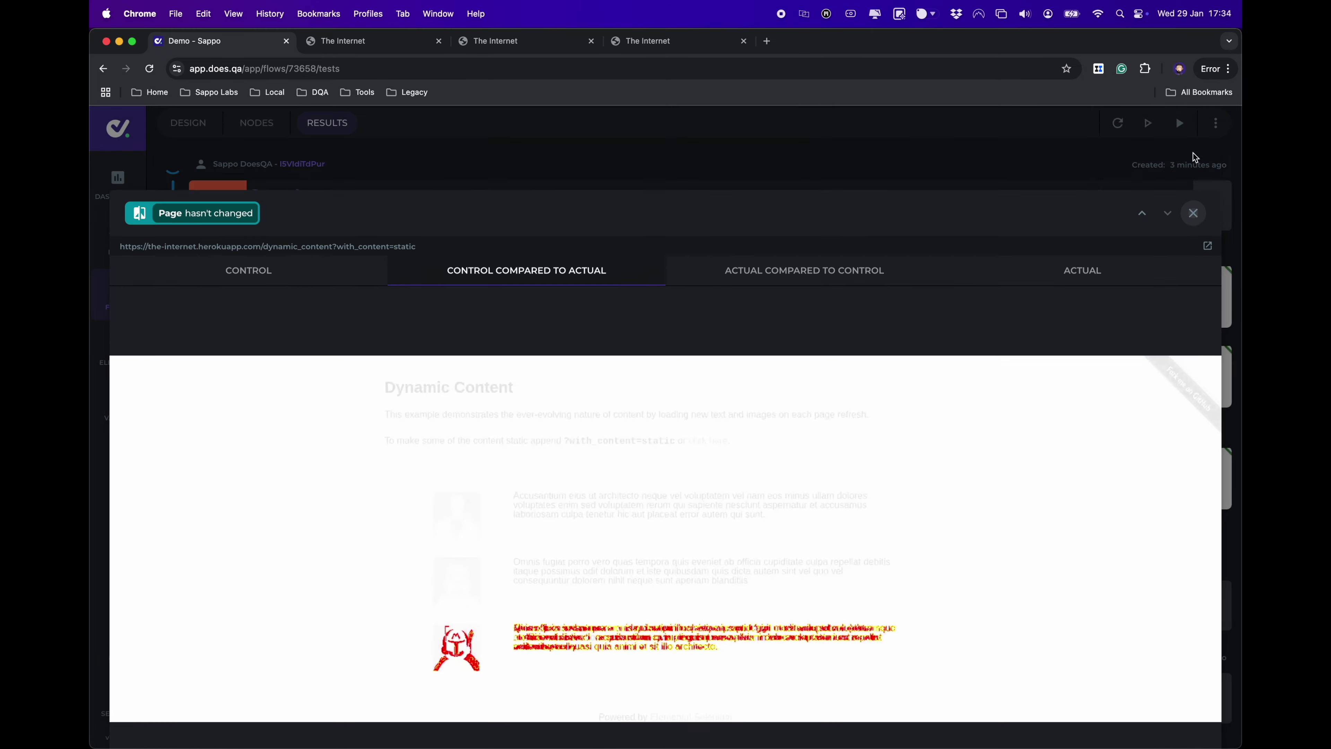
{"action": "left_click", "coordinate": [1125, 376]}
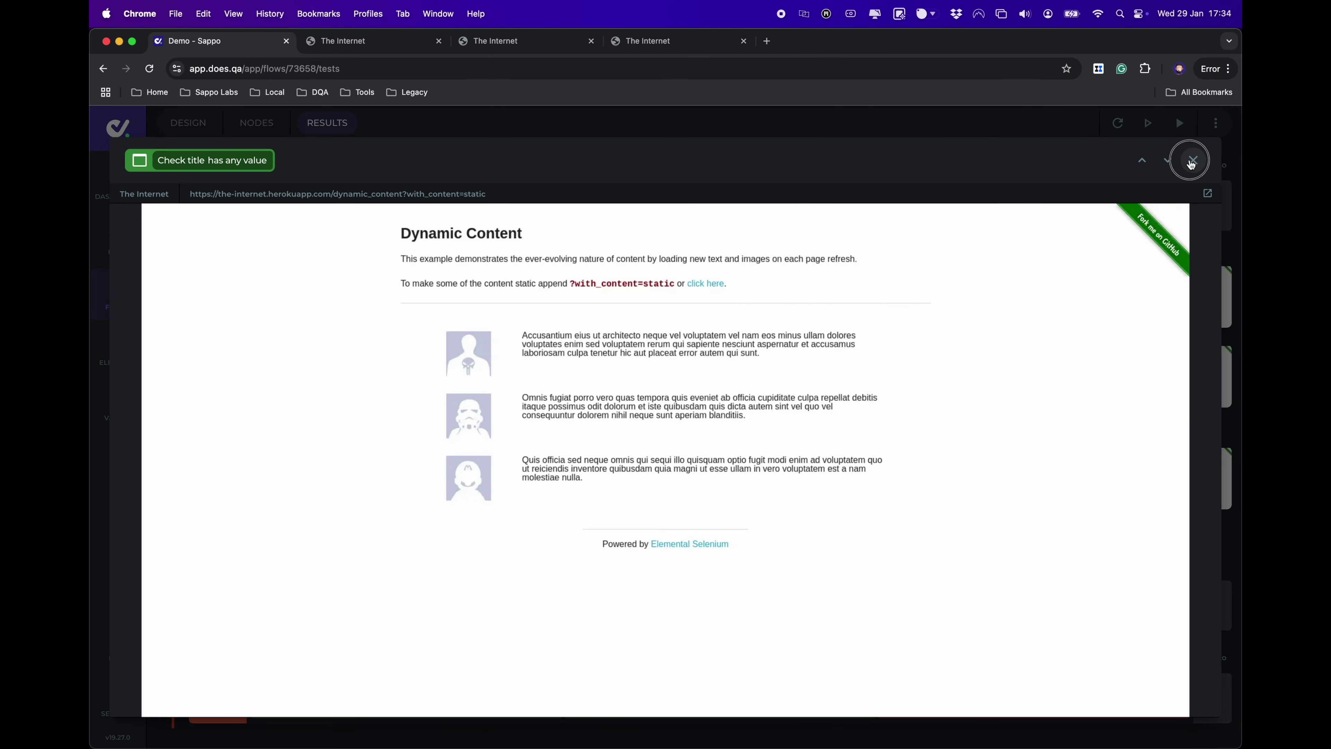
{"action": "left_click", "coordinate": [1193, 160]}
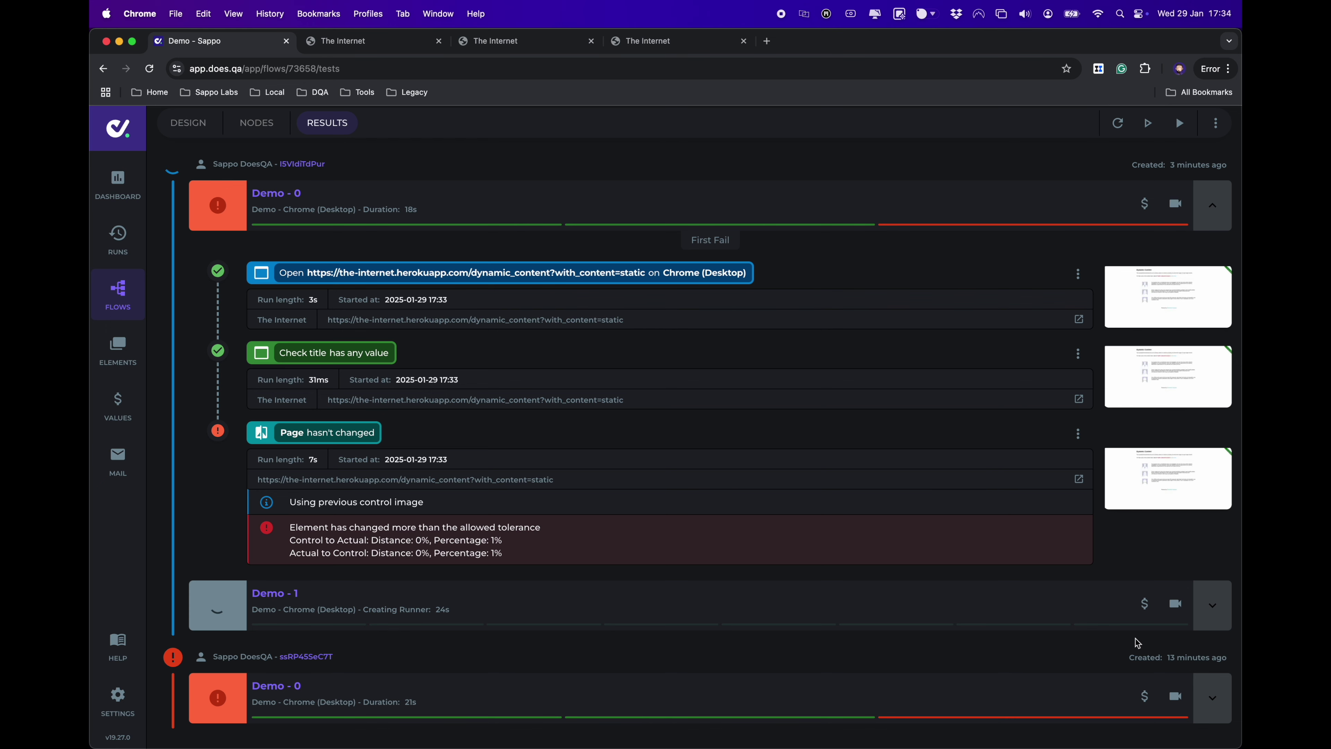
Expand the Demo - 1 result to review its login test steps, and return to the flow's design
{"action": "left_click", "coordinate": [525, 598]}
{"action": "scroll", "coordinate": [853, 493], "scroll_direction": "down", "scroll_amount": 5}
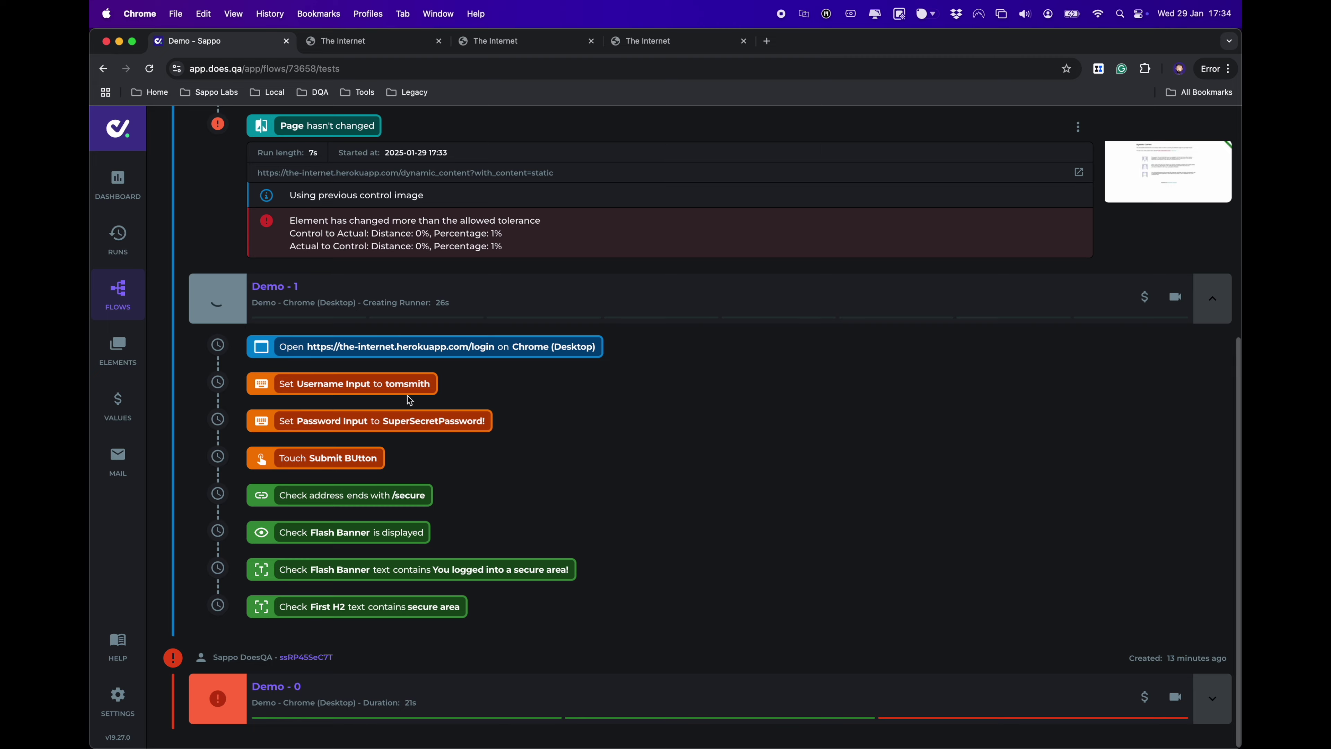
{"action": "scroll", "coordinate": [233, 313], "scroll_direction": "up", "scroll_amount": 6}
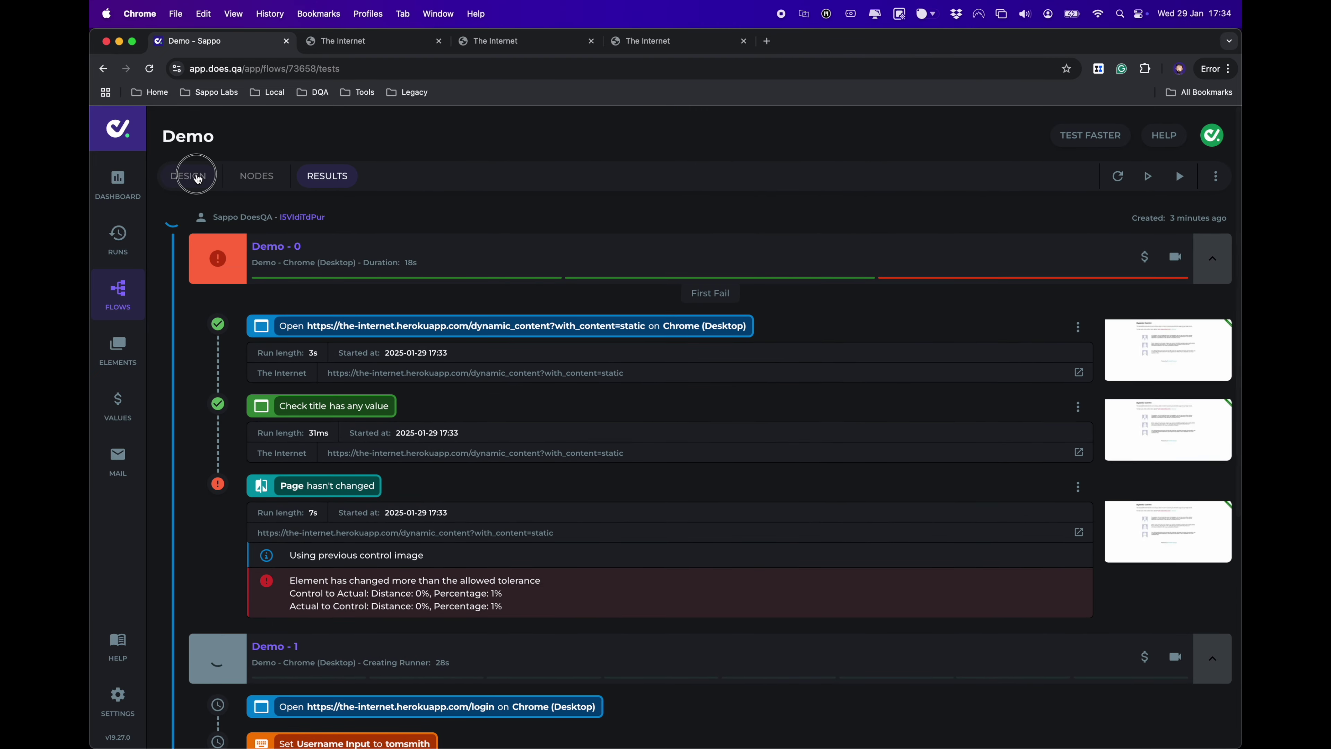
{"action": "left_click", "coordinate": [189, 192]}
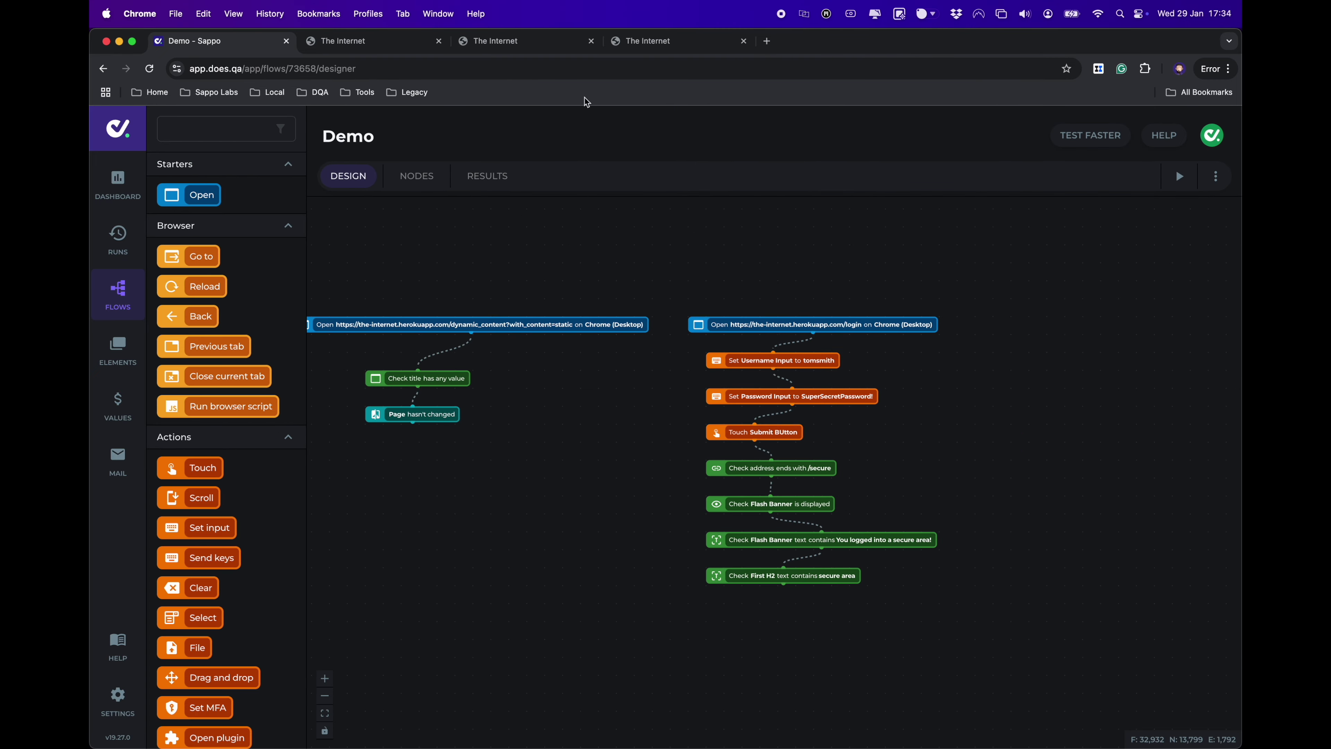
On the-internet's secure page, log out, replace the login form's password with an incorrect one, and submit the login
{"action": "left_click", "coordinate": [646, 46]}
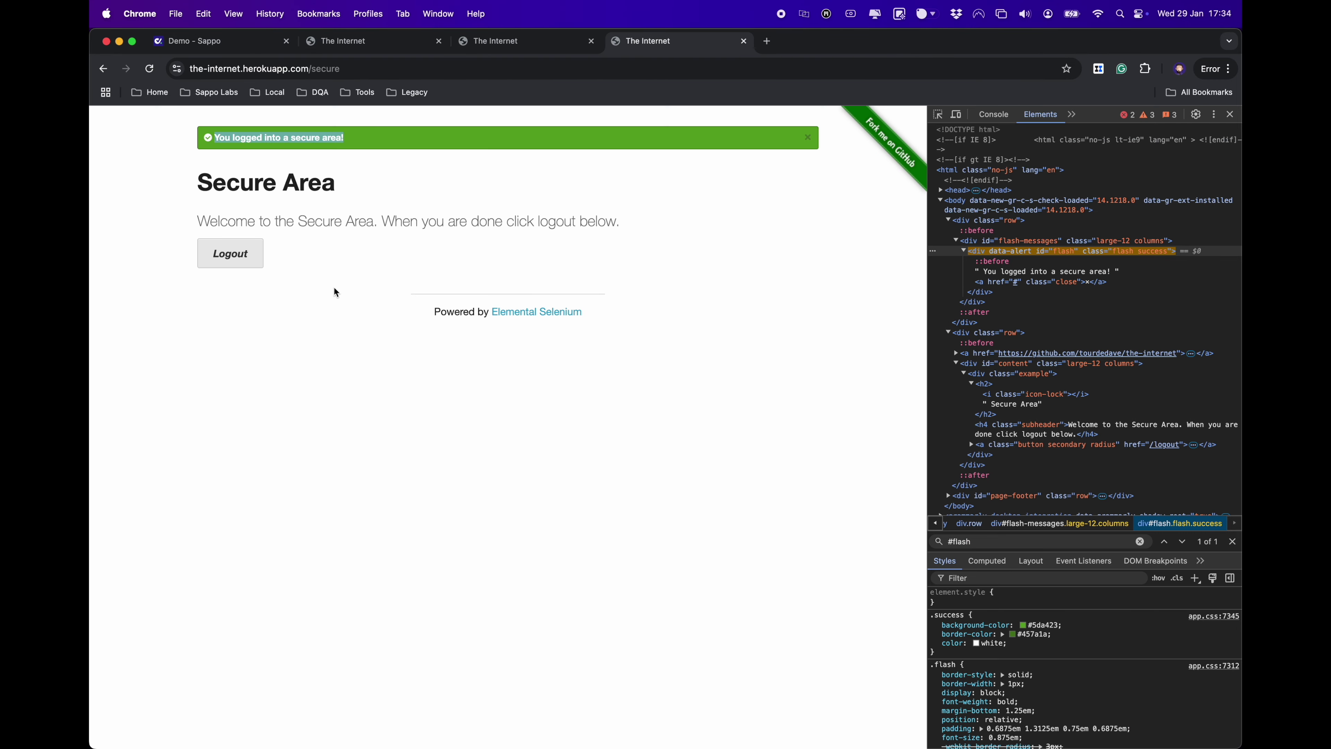
{"action": "left_click", "coordinate": [232, 254]}
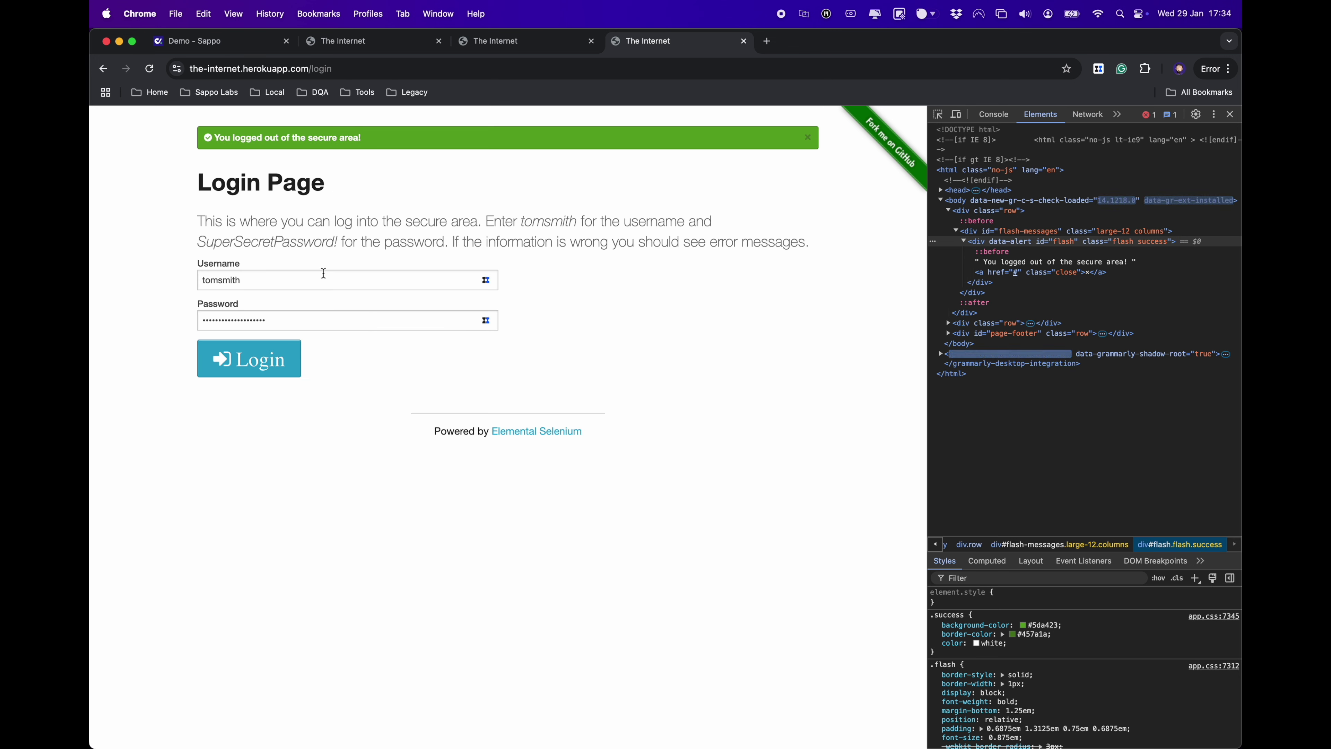
{"action": "left_click_drag", "start_coordinate": [294, 321], "coordinate": [207, 321]}
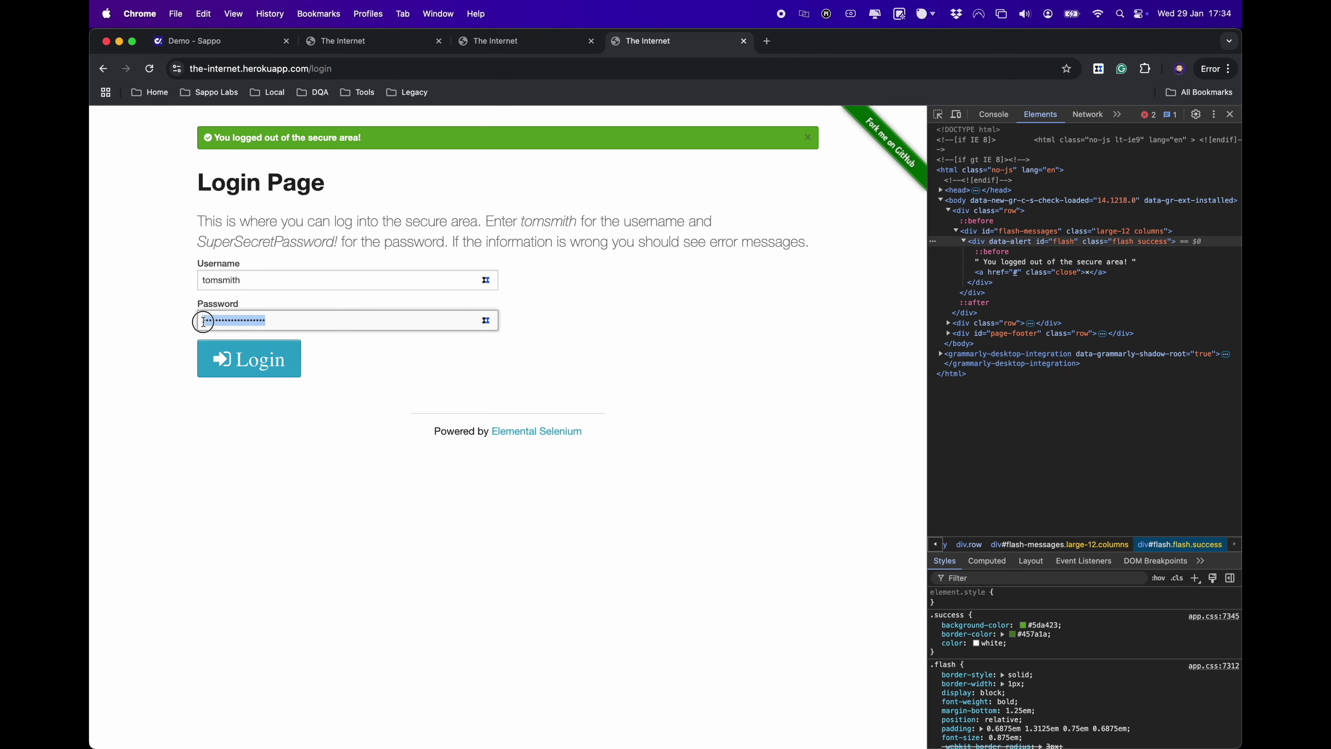
{"action": "key", "text": "BackSpace"}
{"action": "left_click", "coordinate": [249, 359]}
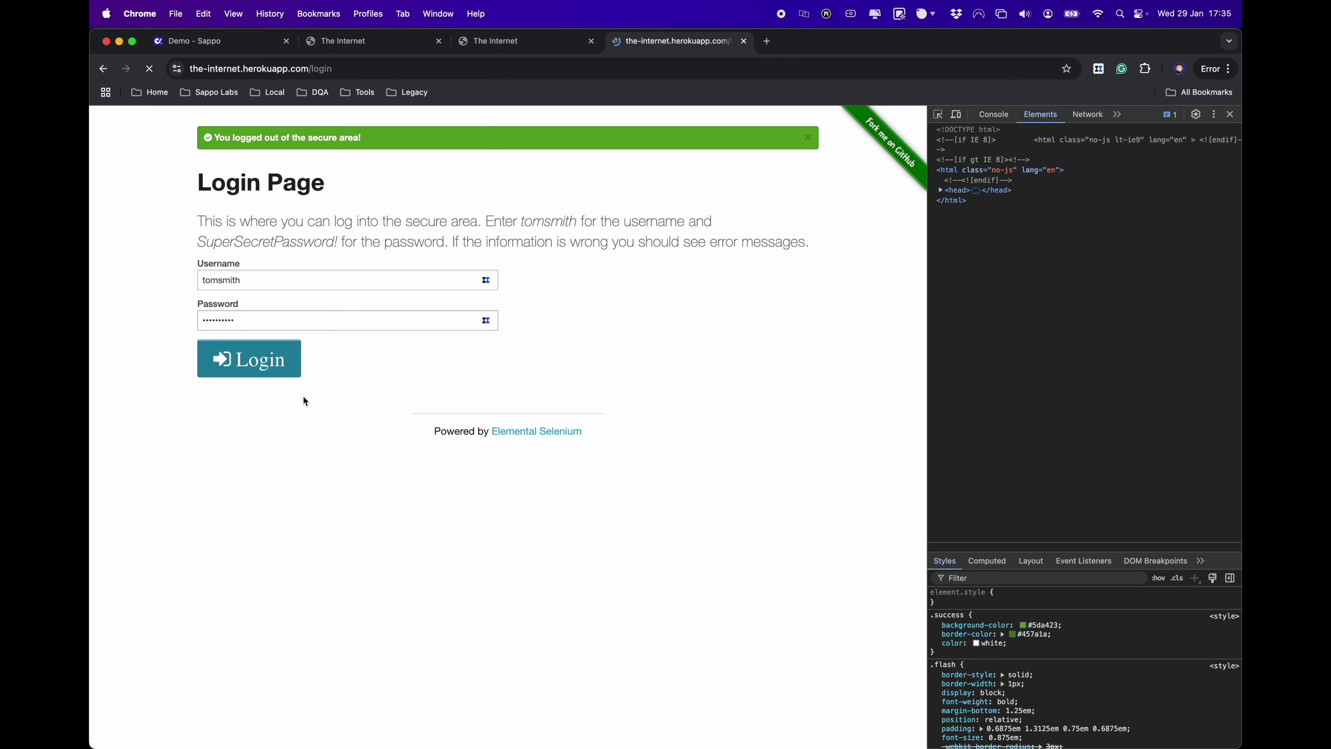
Inspect the error banner on the login page and examine its element id and message text
{"action": "right_click", "coordinate": [338, 138]}
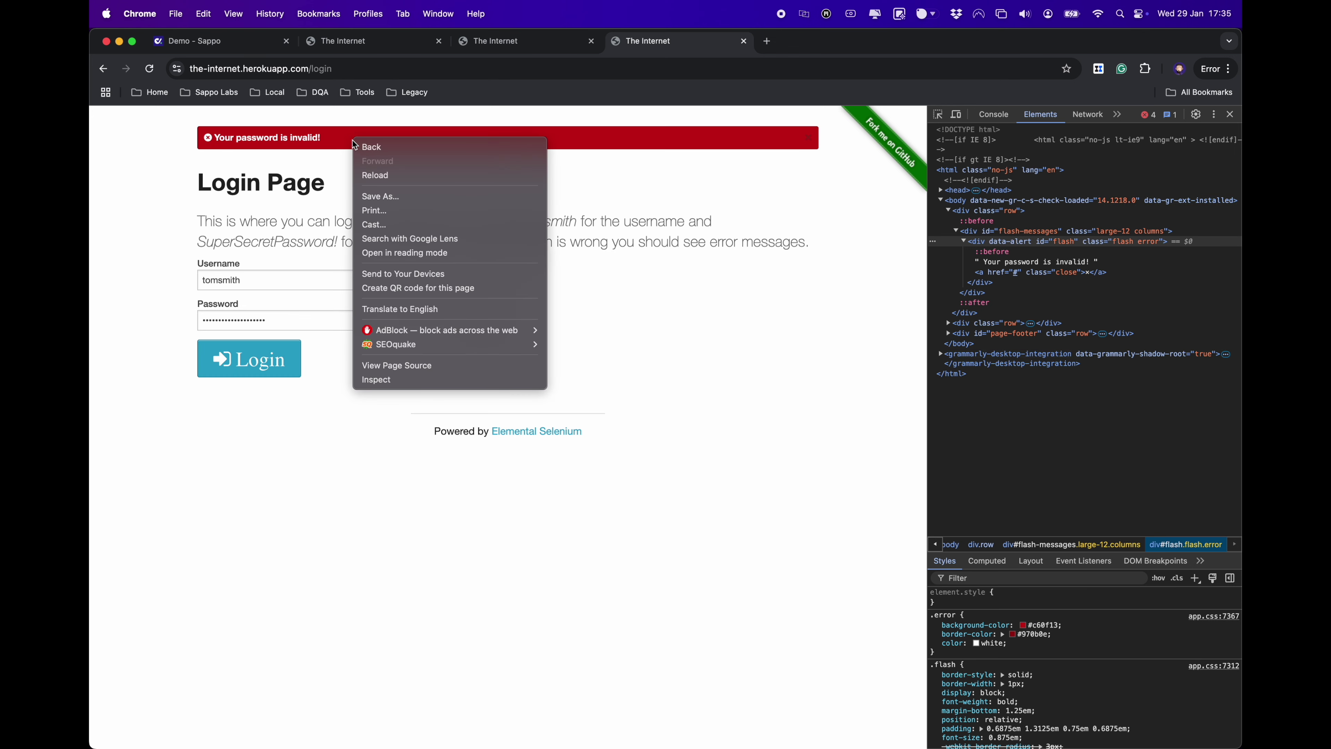
{"action": "left_click", "coordinate": [422, 380]}
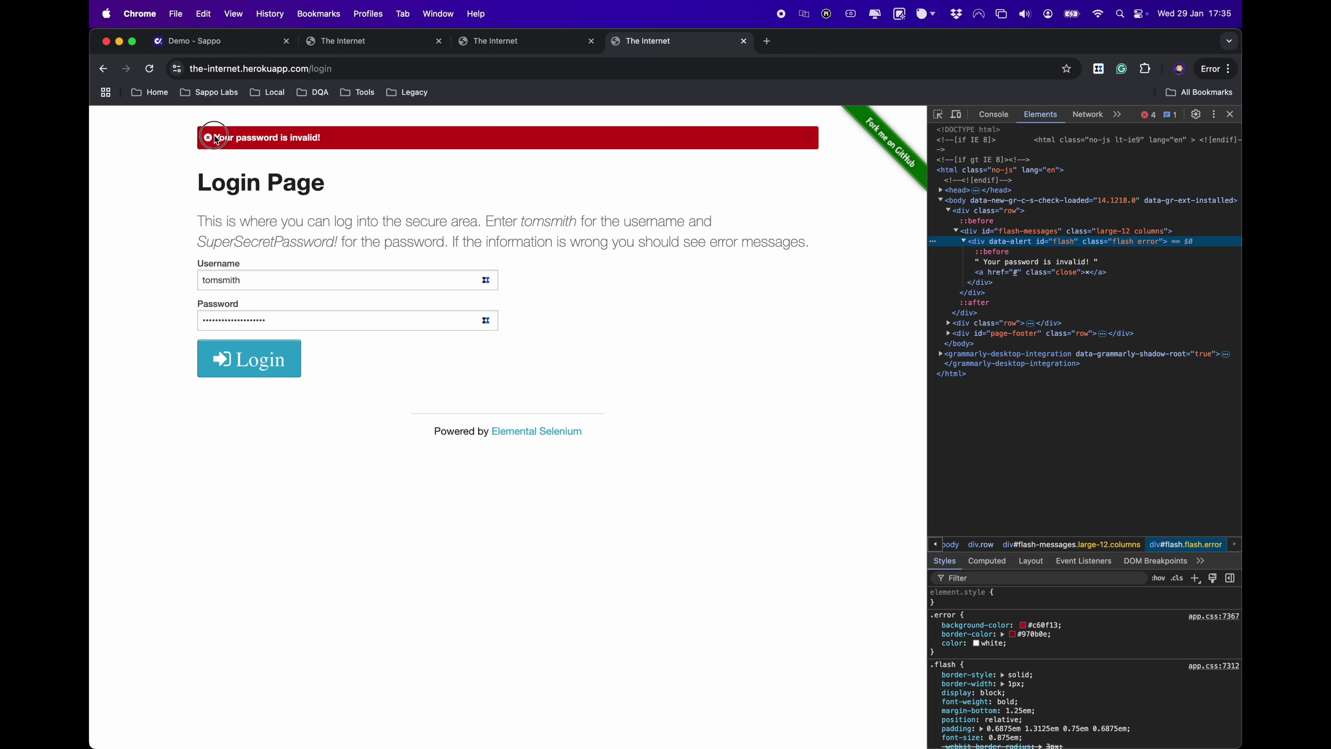
{"action": "left_click", "coordinate": [310, 376]}
{"action": "left_click", "coordinate": [650, 387]}
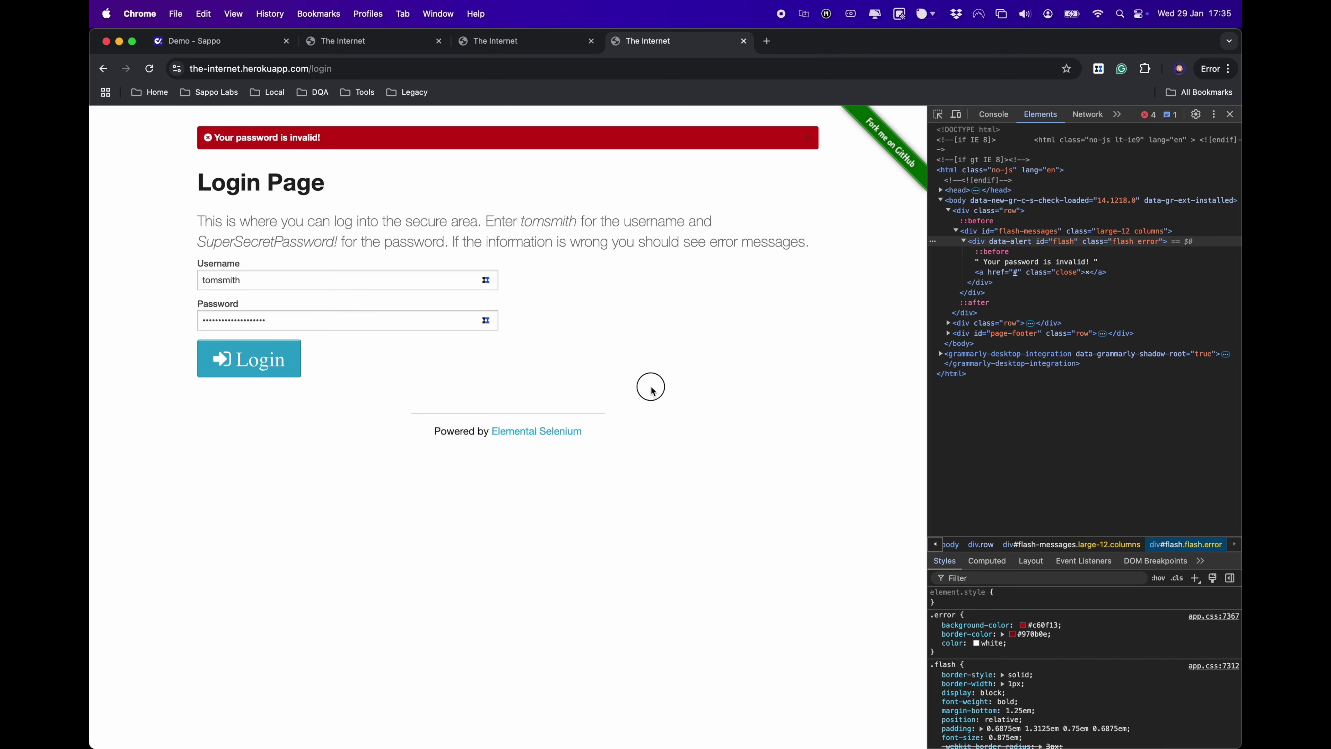
Return to the Demo flow's design in DoesQA, at the login test branch
{"action": "left_click", "coordinate": [233, 48]}
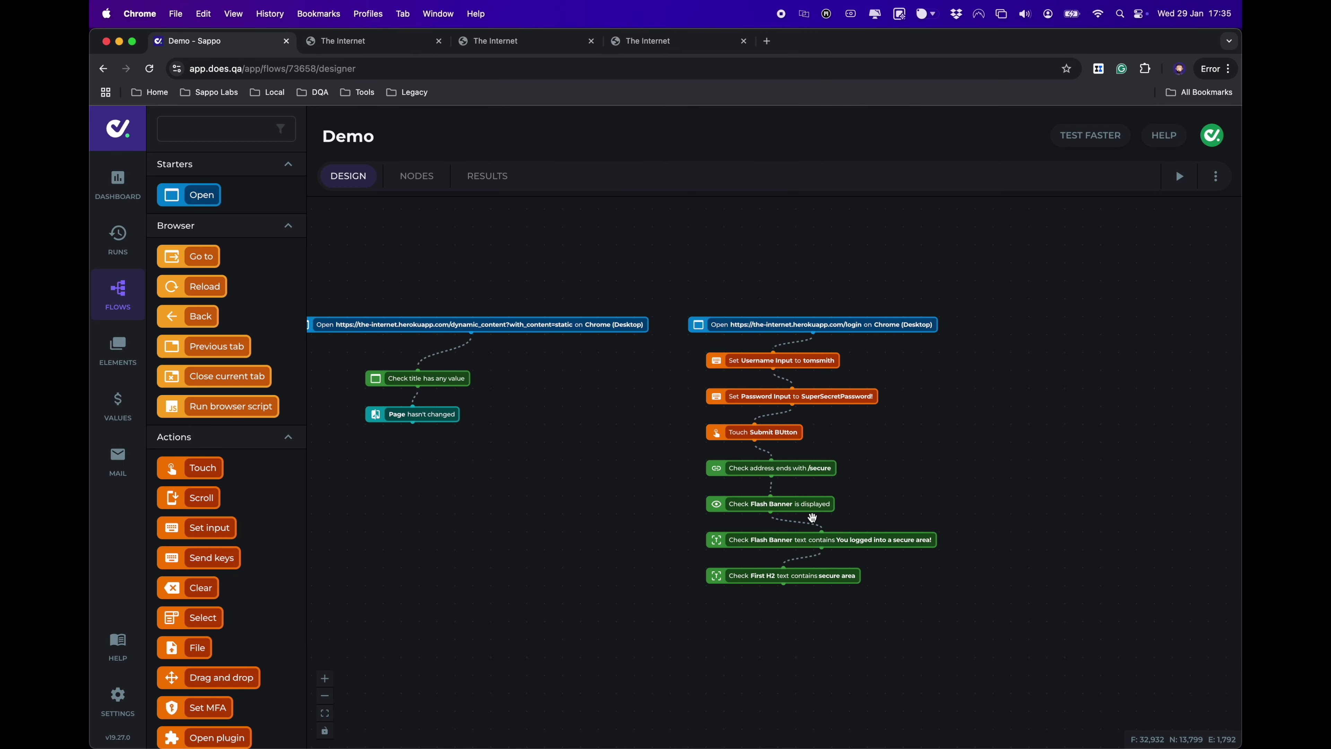
{"action": "left_click_drag", "start_coordinate": [1048, 533], "coordinate": [980, 531]}
{"action": "scroll", "coordinate": [942, 407], "scroll_direction": "up", "scroll_amount": 3}
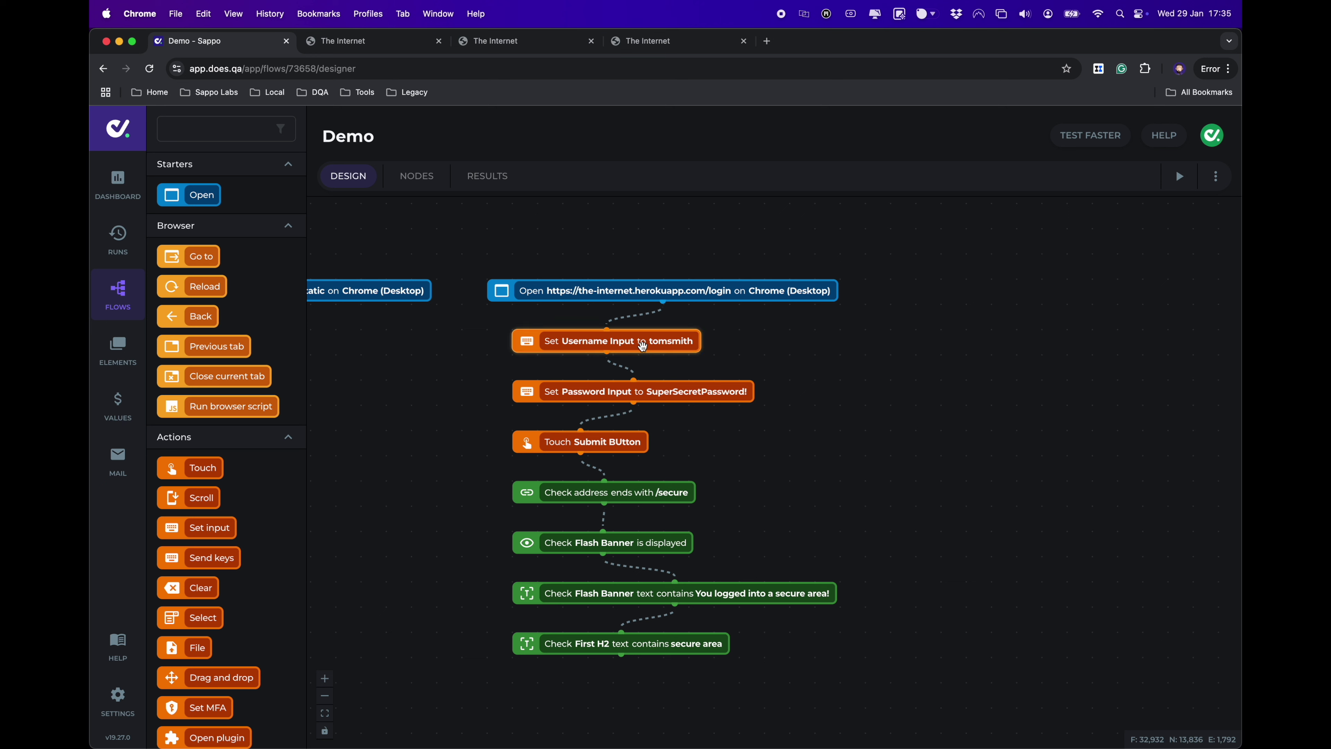
{"action": "left_click", "coordinate": [683, 391]}
{"action": "key", "text": "super+d"}
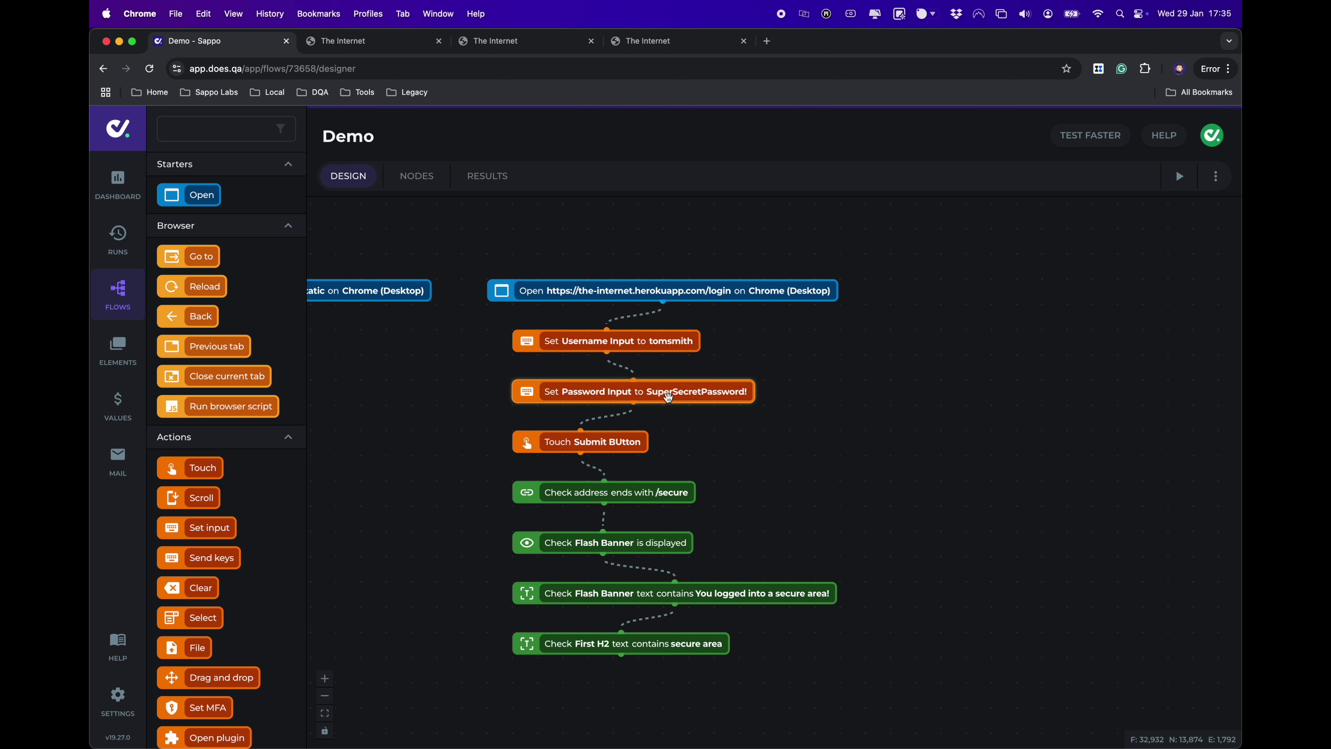
{"action": "left_click_drag", "start_coordinate": [564, 421], "coordinate": [883, 404]}
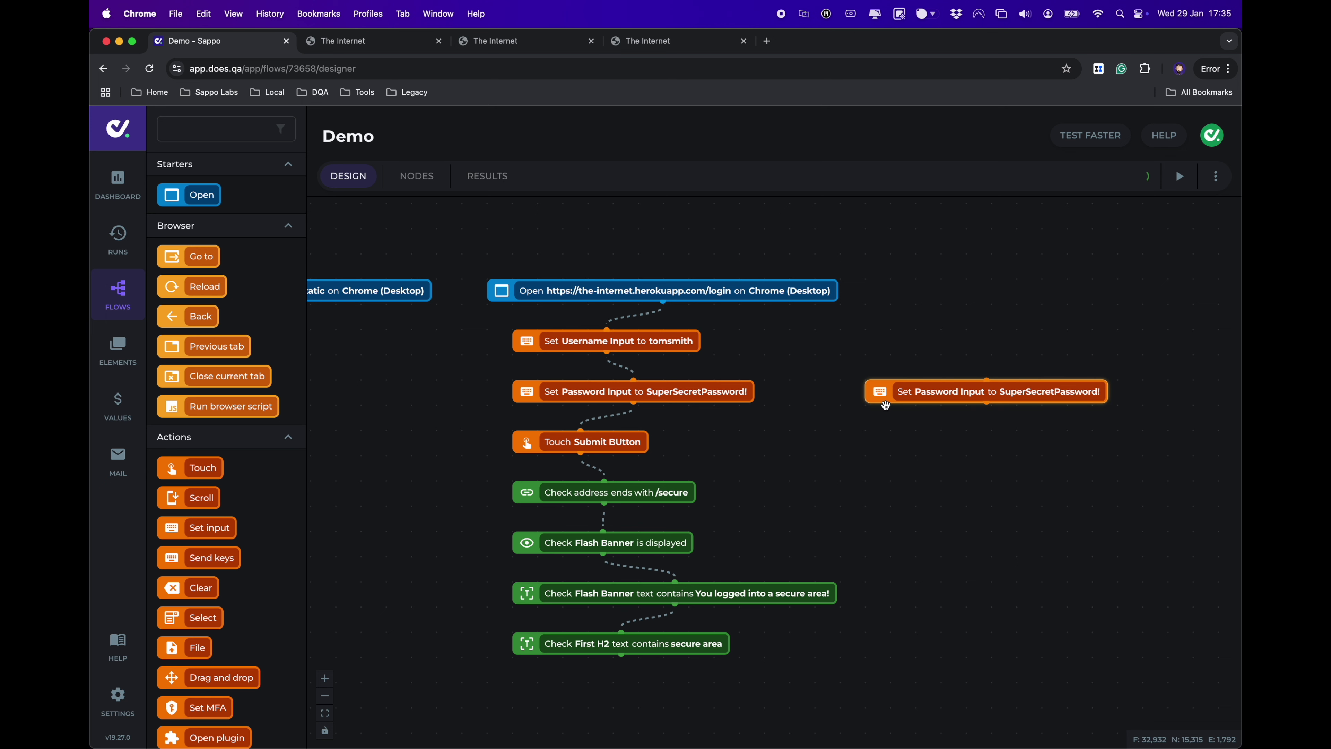
{"action": "key", "text": "BackSpace"}
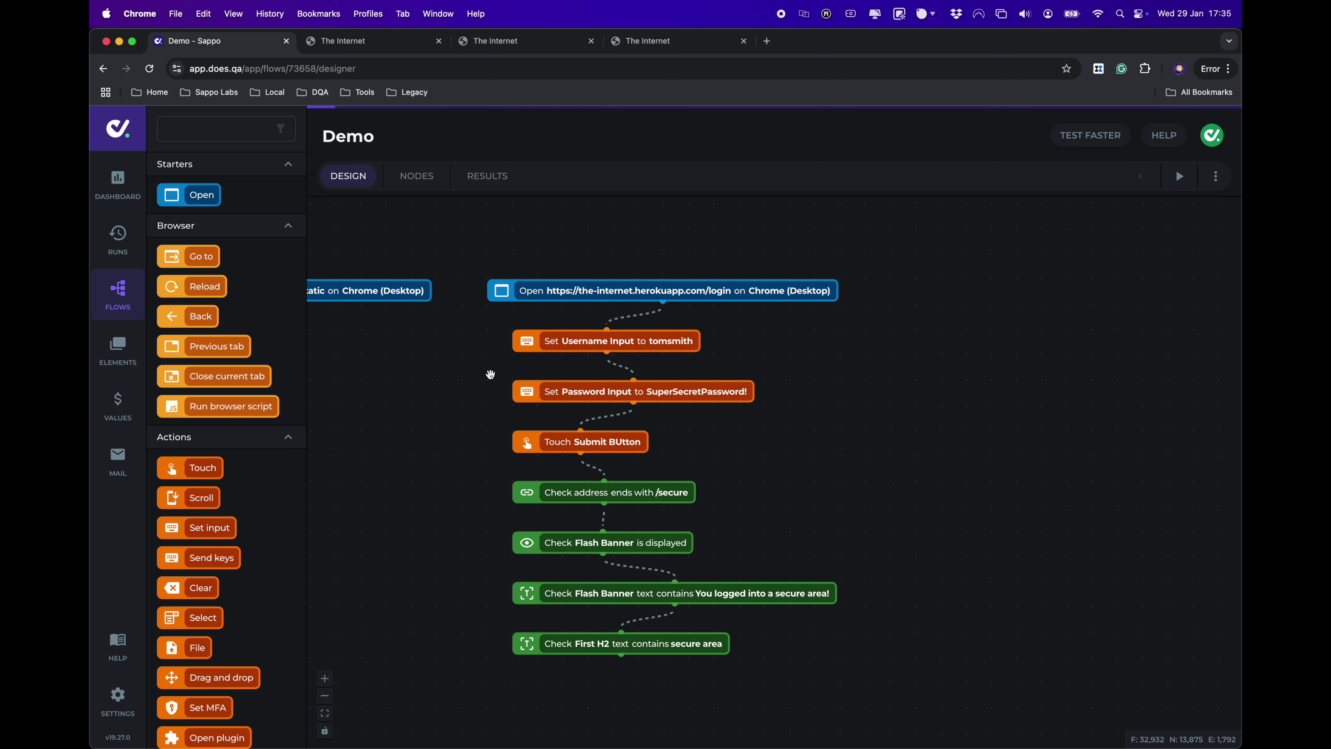
{"action": "left_click_drag", "start_coordinate": [469, 371], "coordinate": [859, 676]}
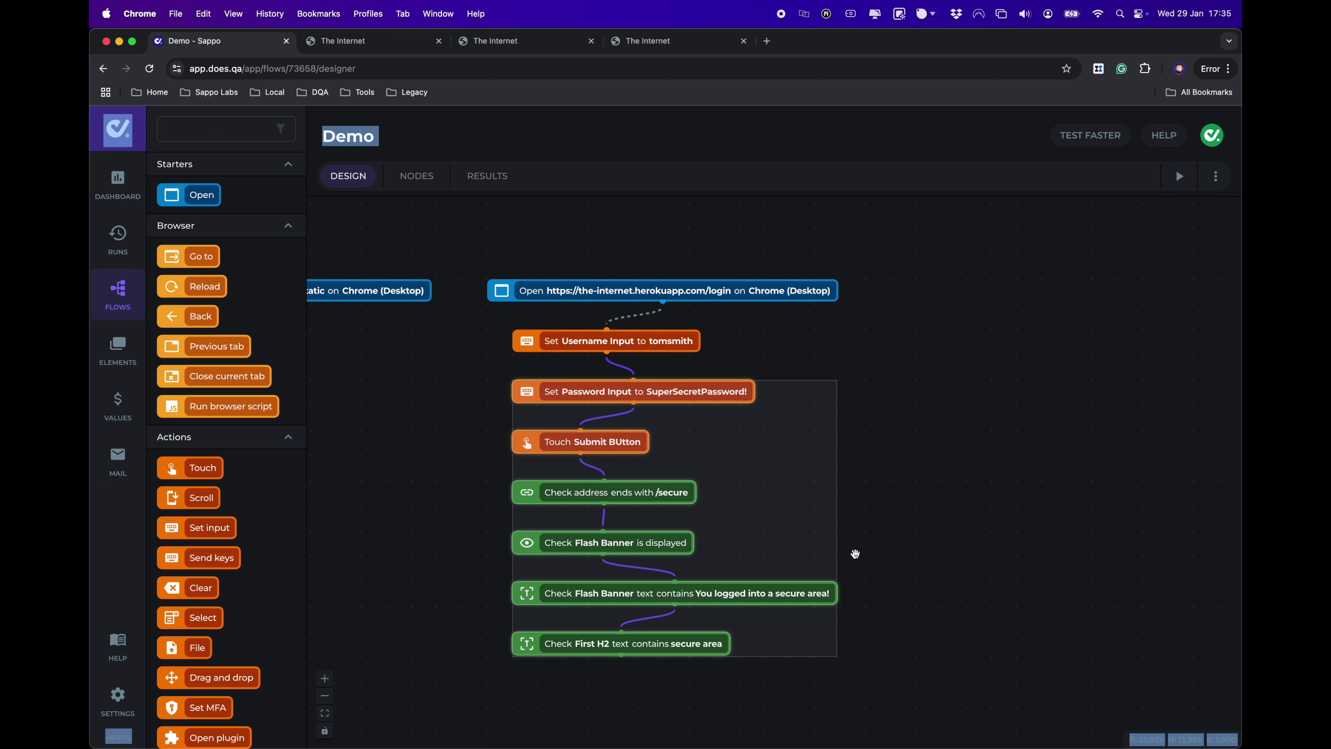
{"action": "left_click", "coordinate": [834, 377]}
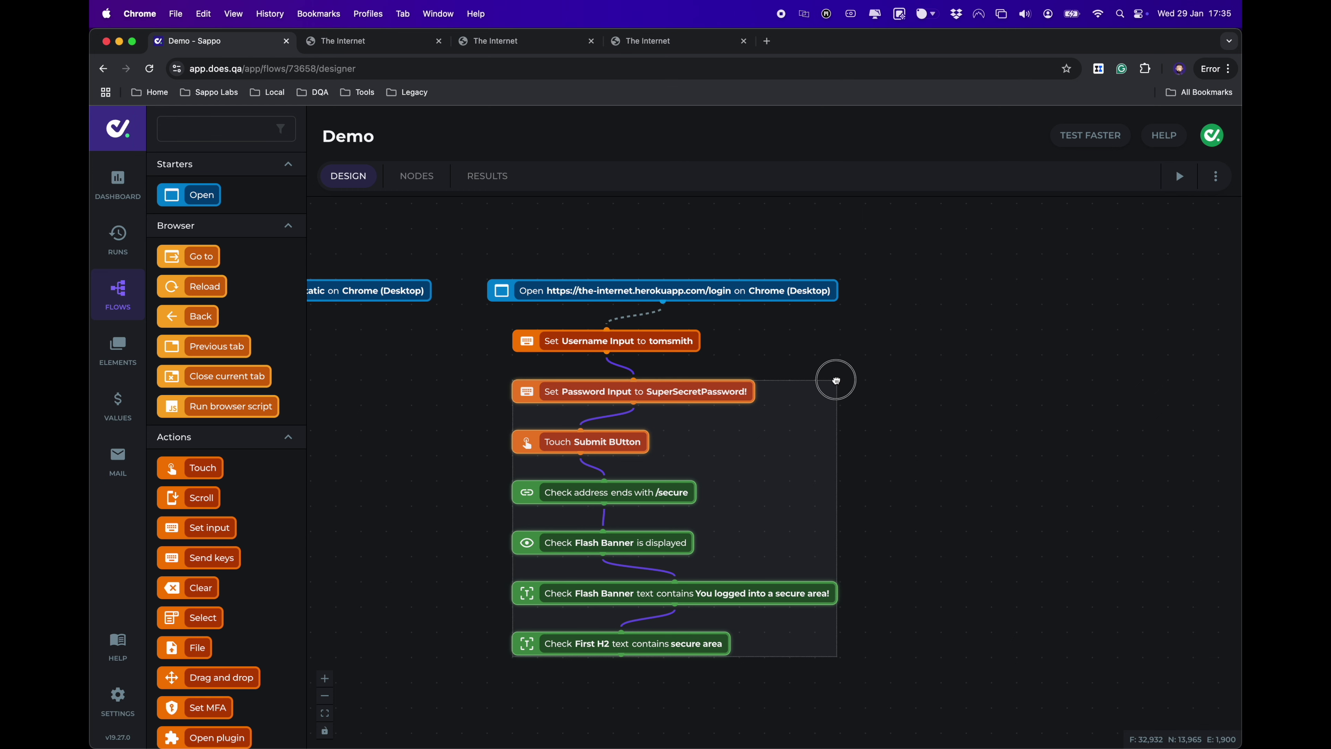
Correct the title of the element used by the login branch's Touch node to Submit Button and save both
{"action": "left_click", "coordinate": [627, 445]}
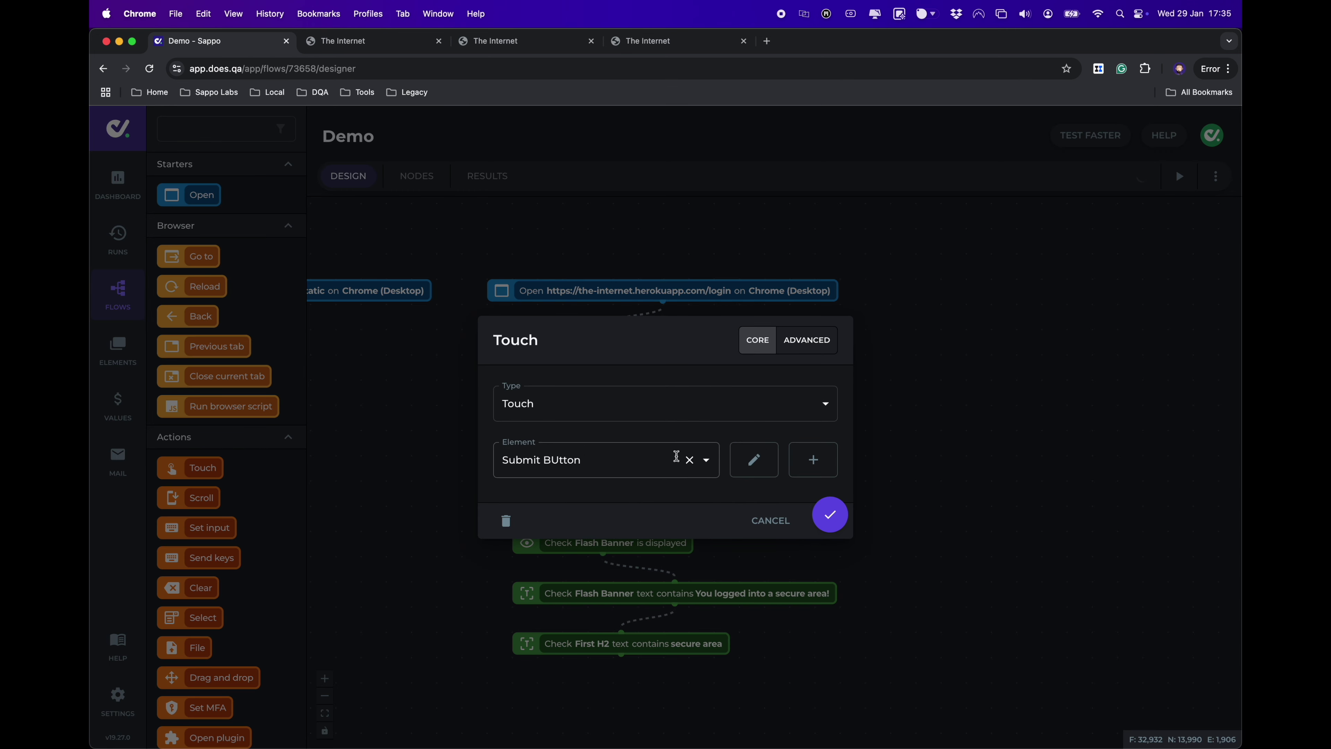
{"action": "left_click", "coordinate": [754, 461]}
{"action": "left_click", "coordinate": [560, 350]}
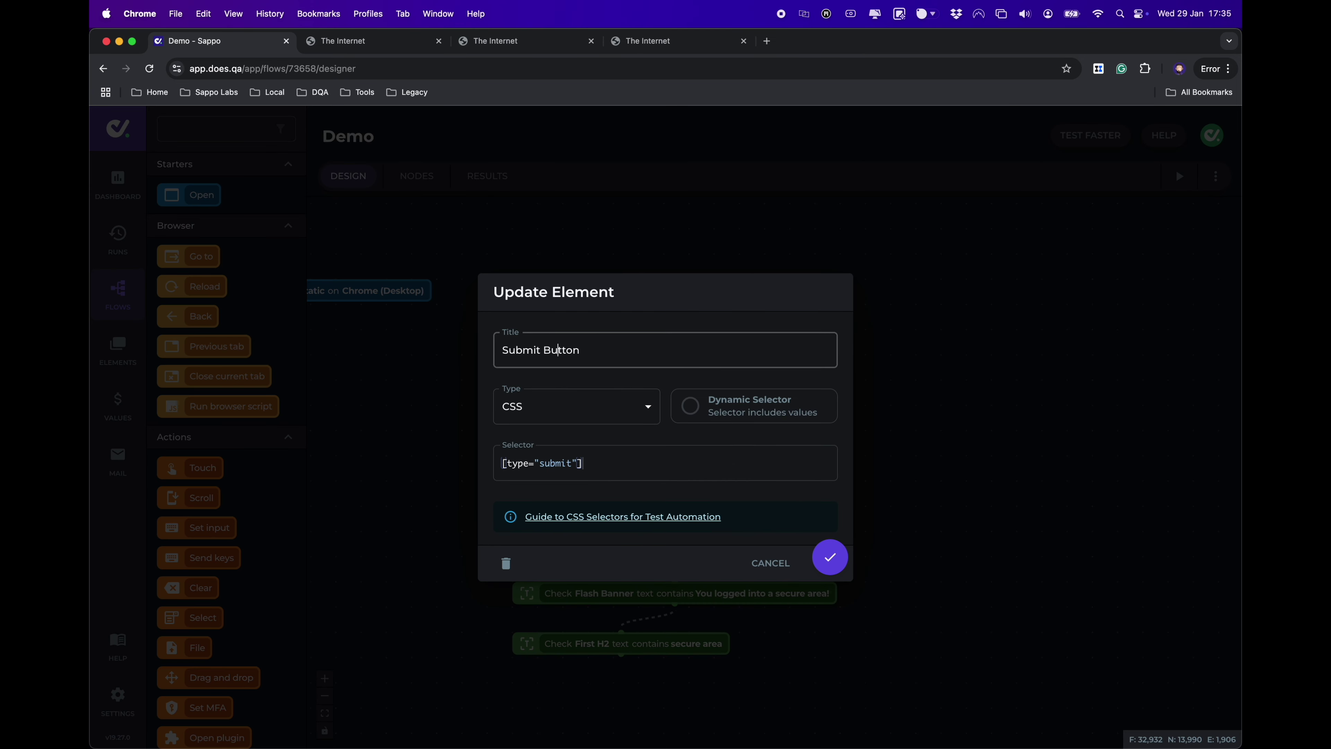
{"action": "left_click", "coordinate": [833, 554]}
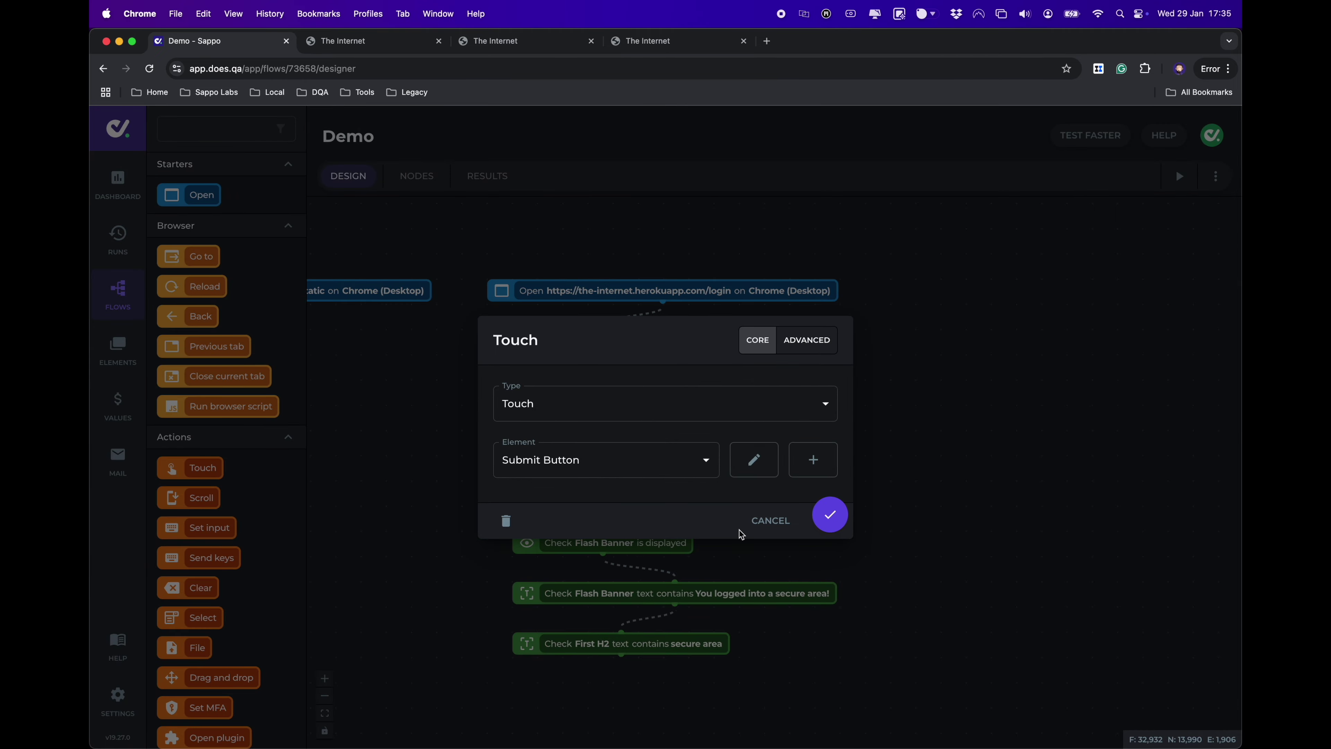
{"action": "left_click", "coordinate": [828, 516]}
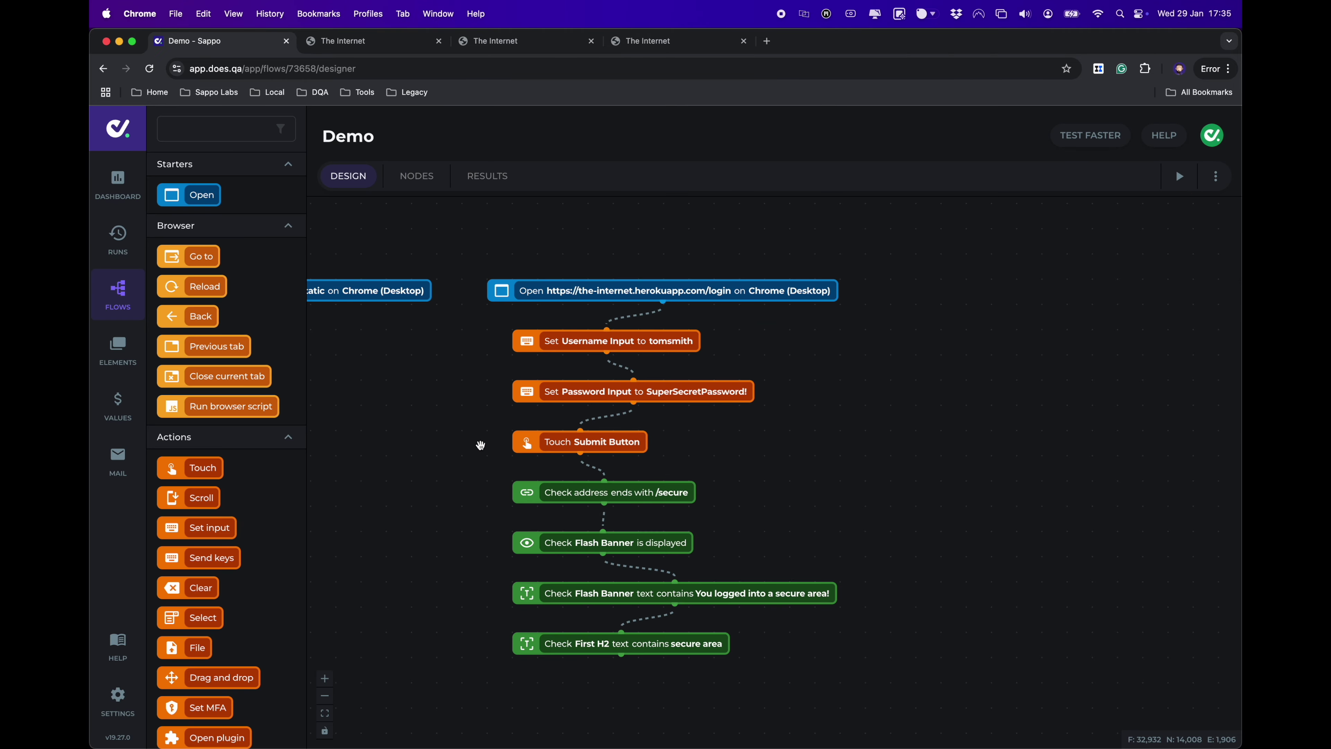
Duplicate the six nodes from Set Password Input through Check First H2 beside the originals, and link Set Username Input to the copied password node
{"action": "left_click_drag", "start_coordinate": [483, 366], "coordinate": [891, 713]}
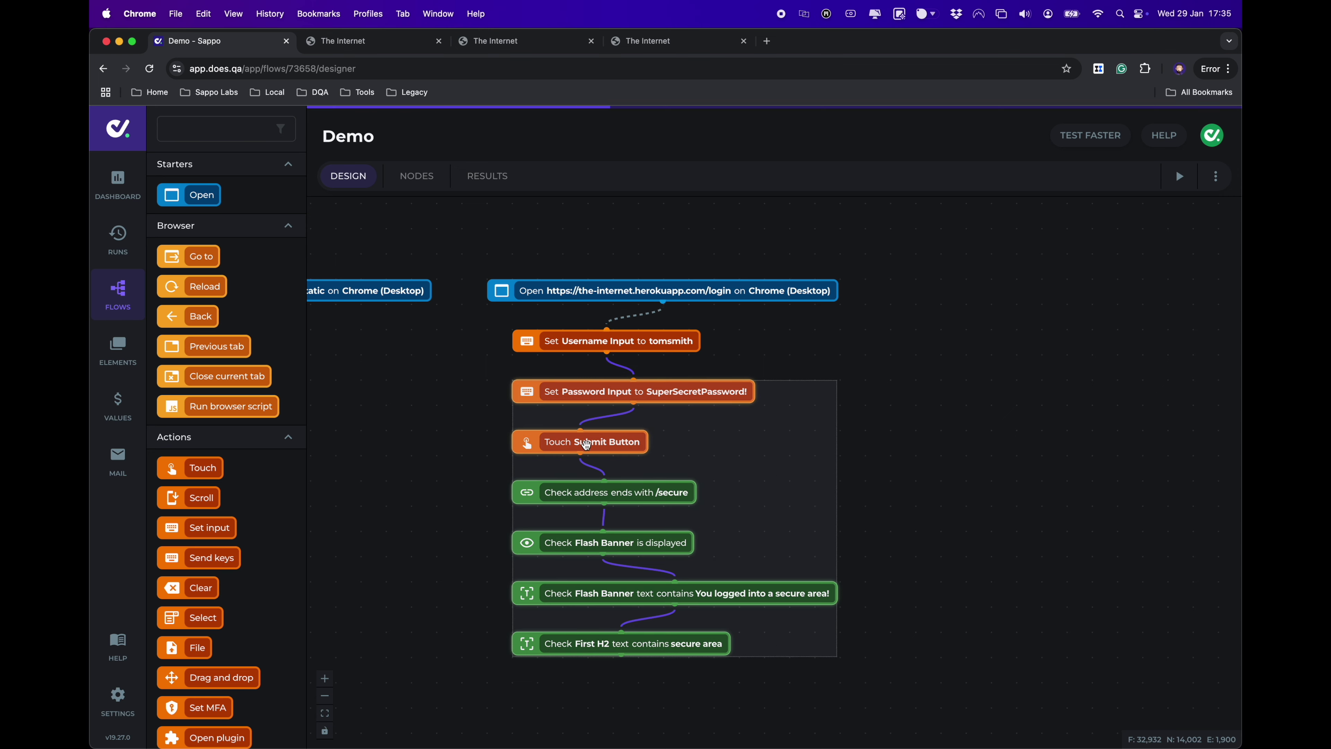
{"action": "key", "text": "super+v"}
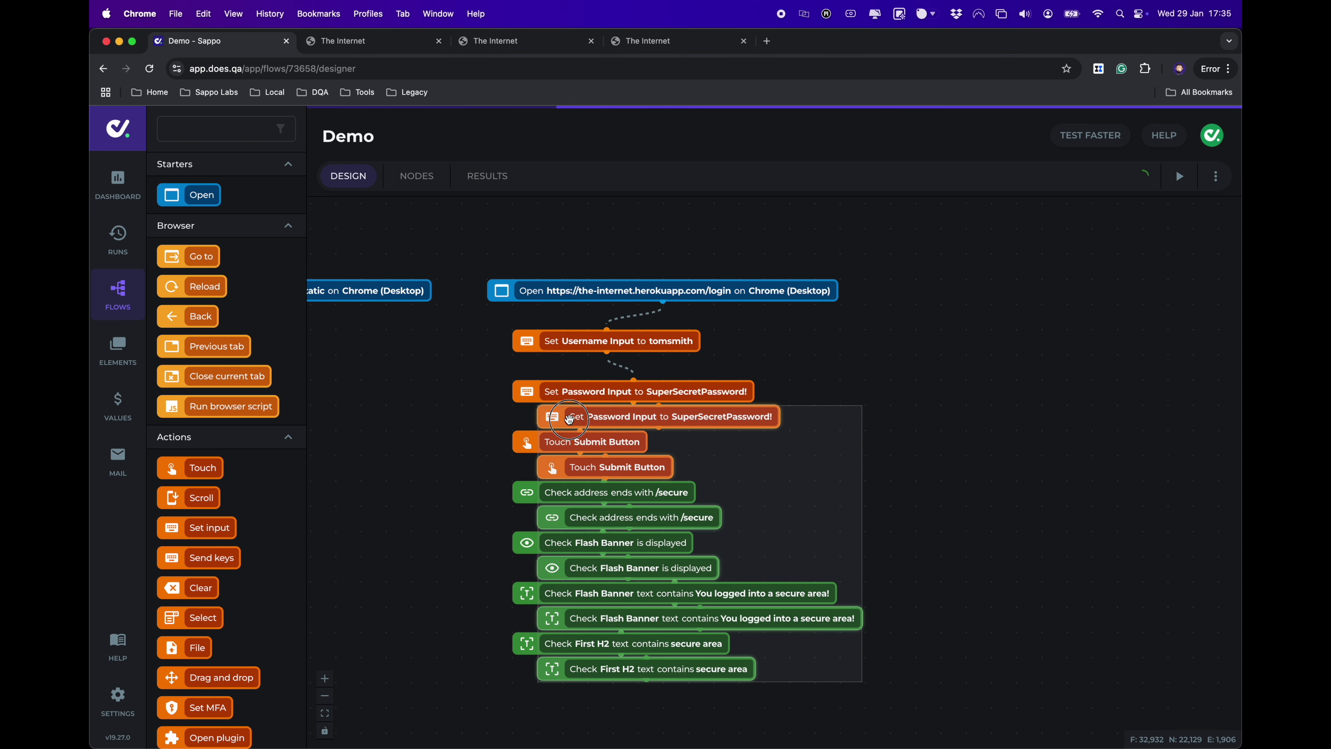
{"action": "left_click_drag", "start_coordinate": [569, 439], "coordinate": [914, 391]}
{"action": "right_click", "coordinate": [914, 390]}
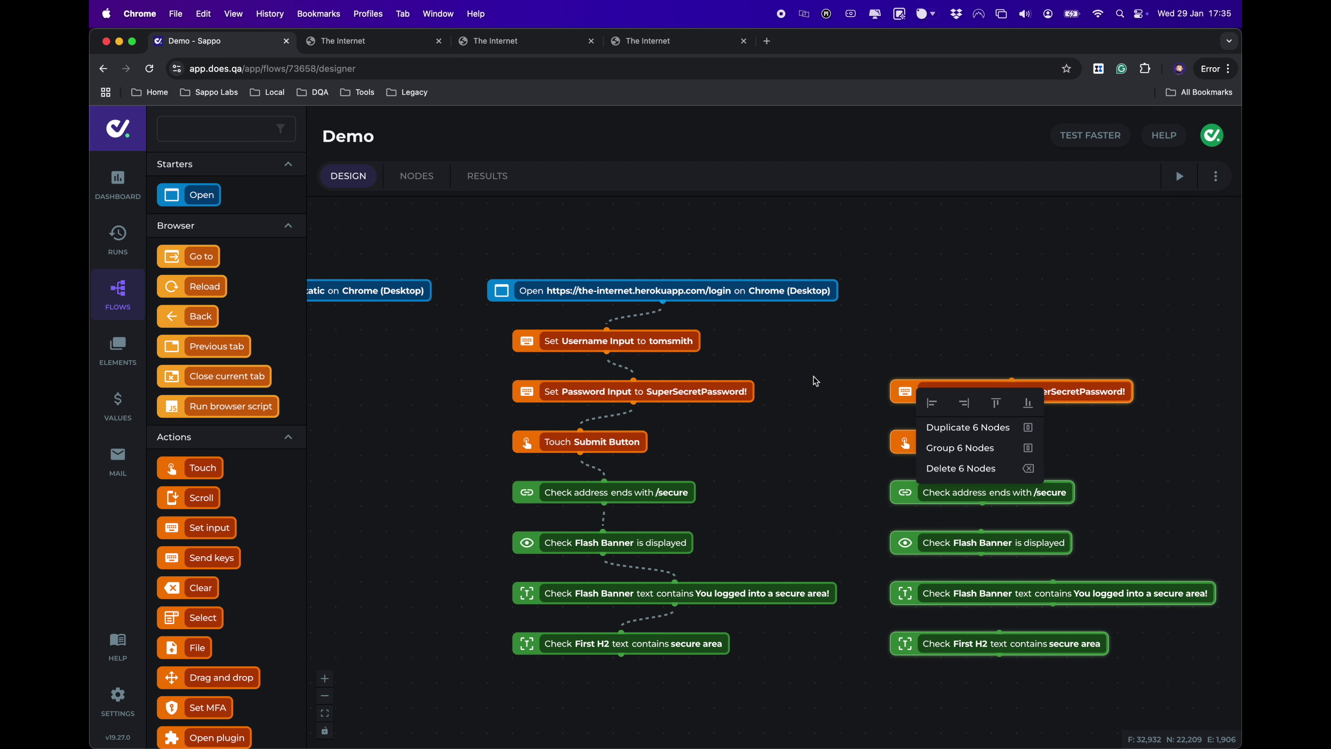
{"action": "left_click", "coordinate": [803, 386]}
{"action": "left_click_drag", "start_coordinate": [606, 351], "coordinate": [1008, 379]}
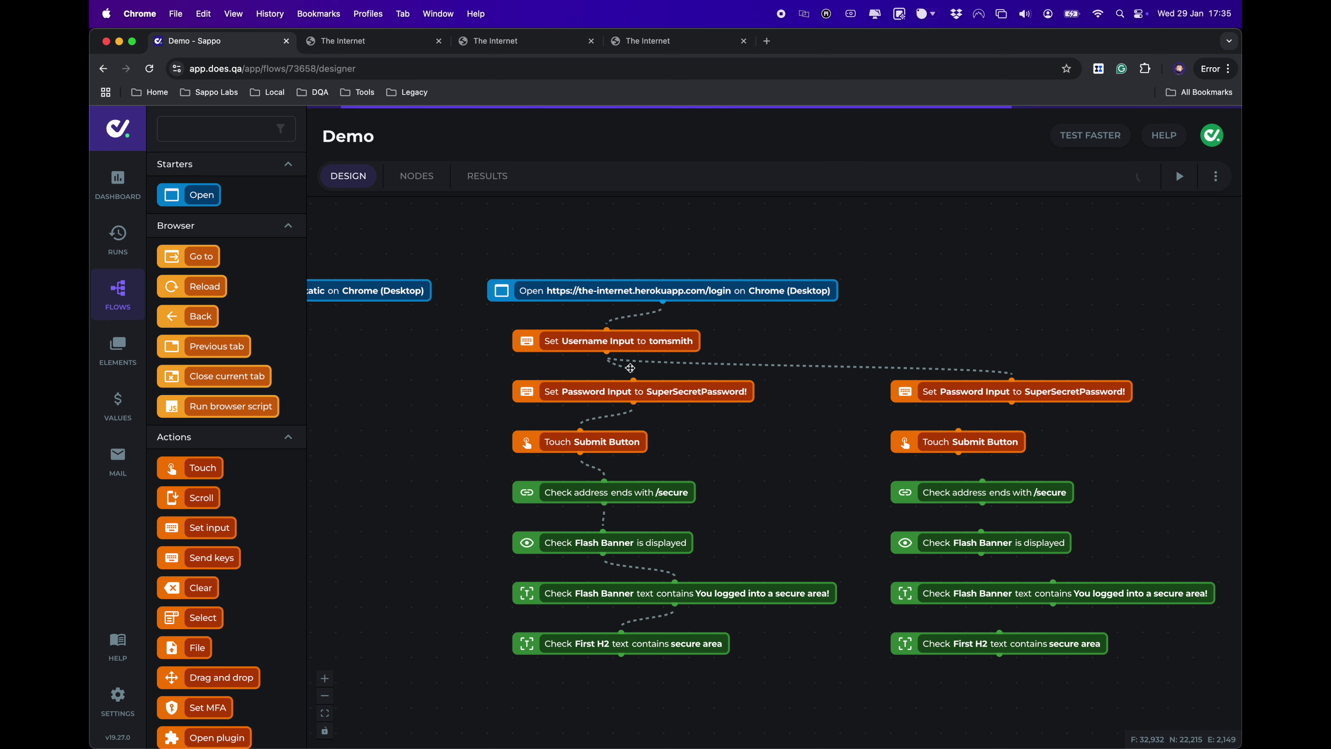
Replace the copied Set Password Input node's value with the dynamic value randomZipCode and save it
{"action": "left_click", "coordinate": [1049, 392]}
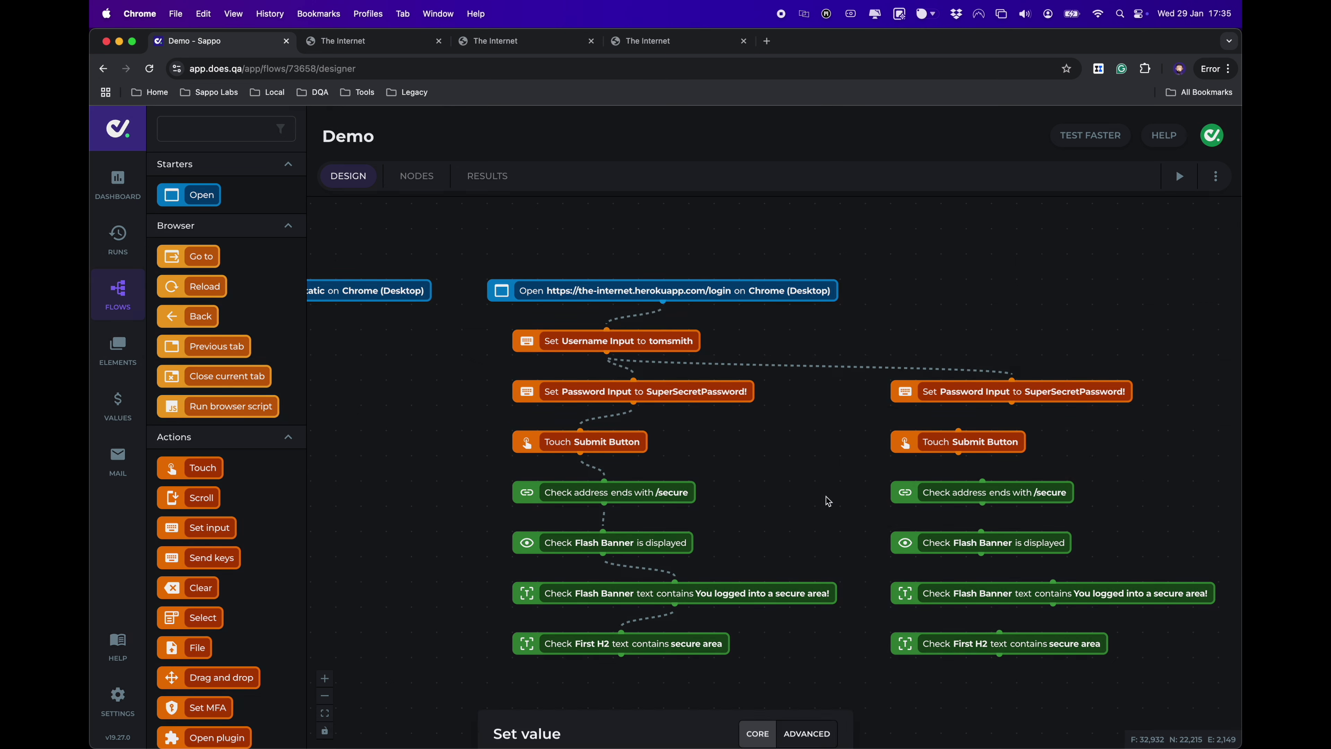
{"action": "left_click_drag", "start_coordinate": [669, 485], "coordinate": [526, 487]}
{"action": "key", "text": "BackSpace"}
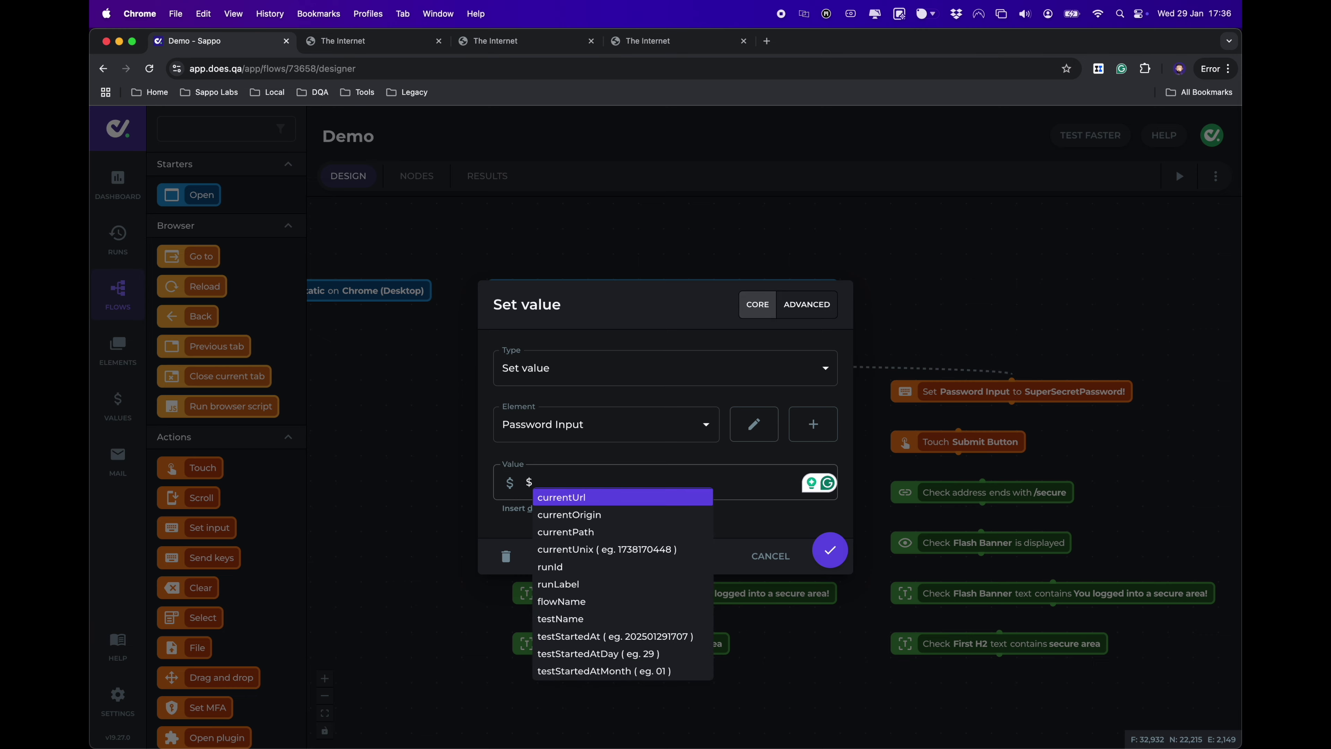
{"action": "scroll", "coordinate": [596, 626], "scroll_direction": "down", "scroll_amount": 5}
{"action": "scroll", "coordinate": [596, 626], "scroll_direction": "down", "scroll_amount": 10}
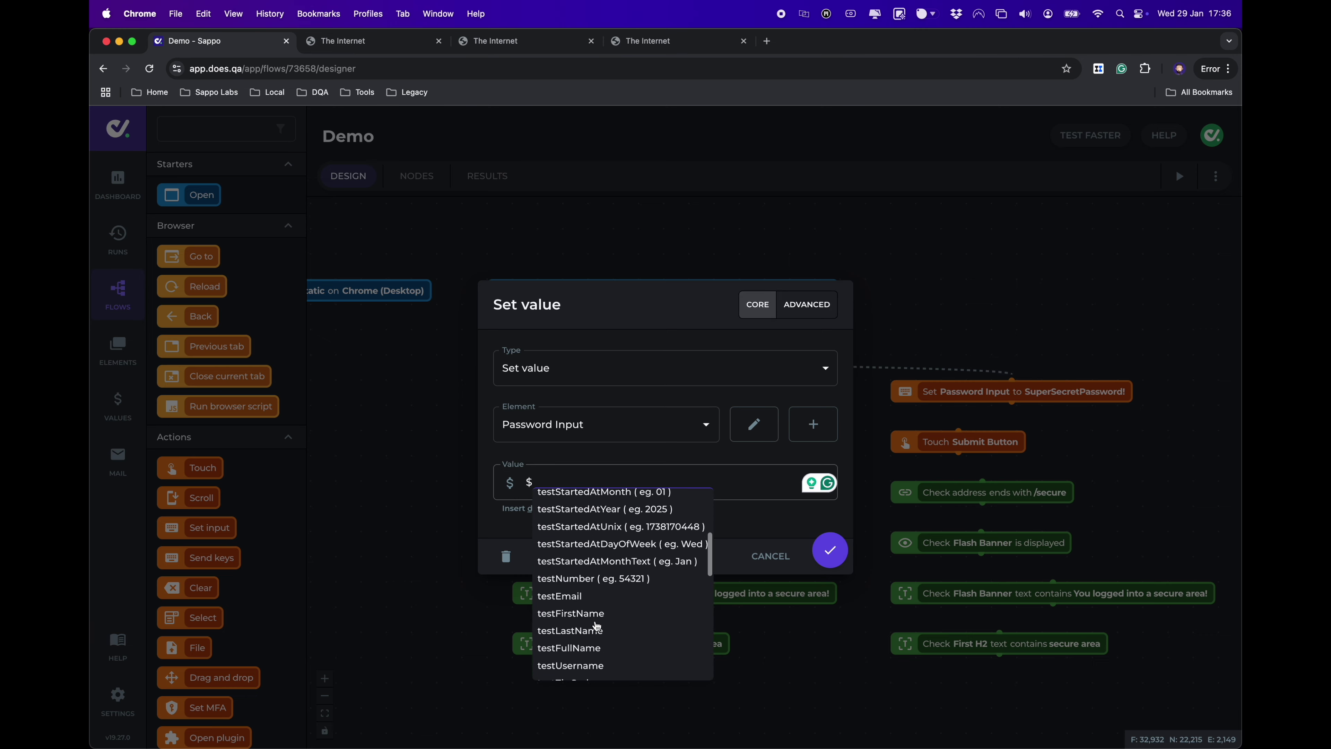
{"action": "scroll", "coordinate": [596, 626], "scroll_direction": "down", "scroll_amount": 2}
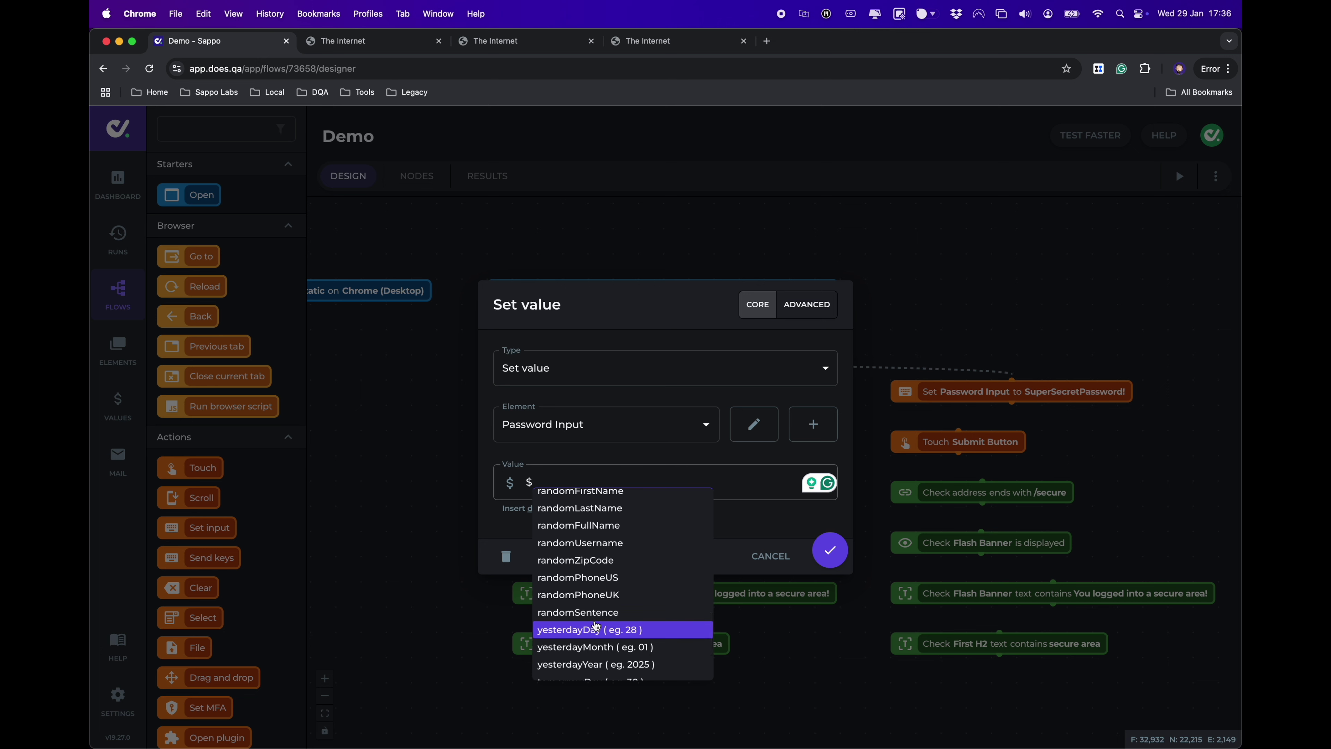
{"action": "scroll", "coordinate": [596, 626], "scroll_direction": "up", "scroll_amount": 8}
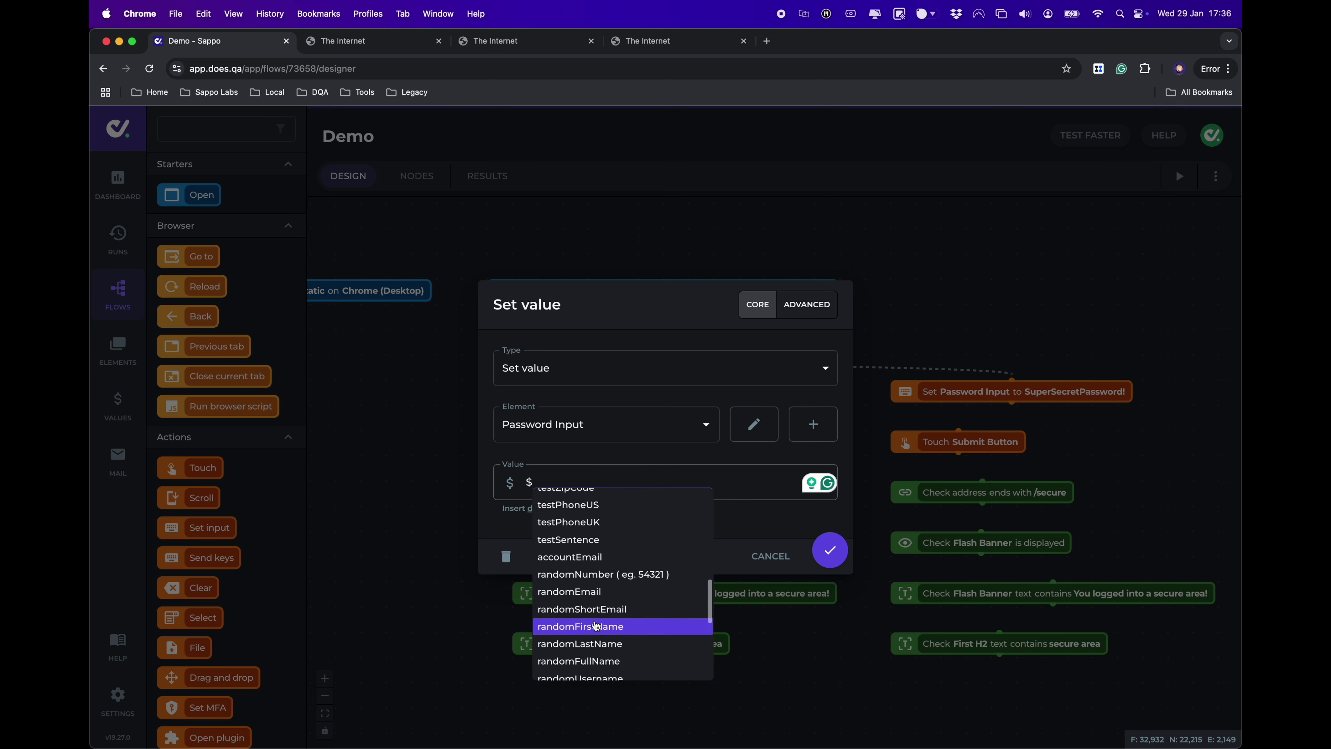
{"action": "scroll", "coordinate": [596, 625], "scroll_direction": "down", "scroll_amount": 4}
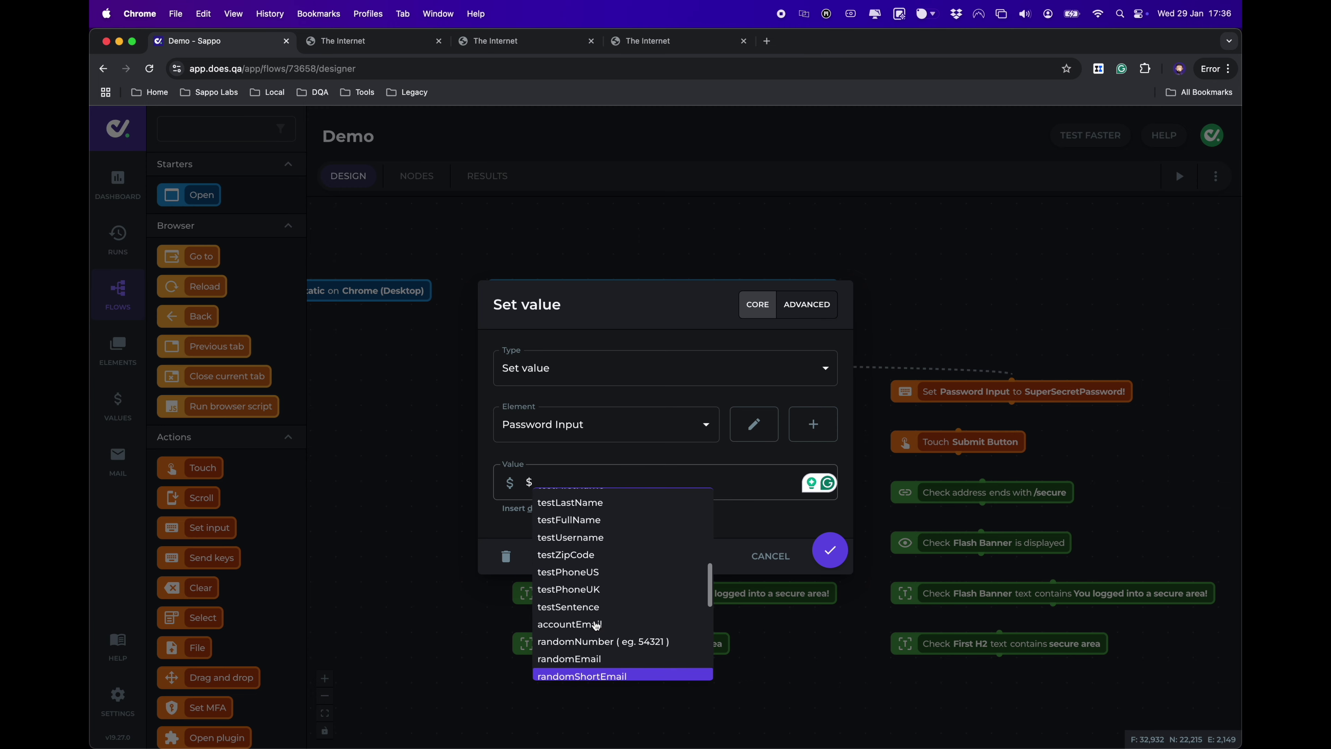
{"action": "scroll", "coordinate": [595, 626], "scroll_direction": "down", "scroll_amount": 2}
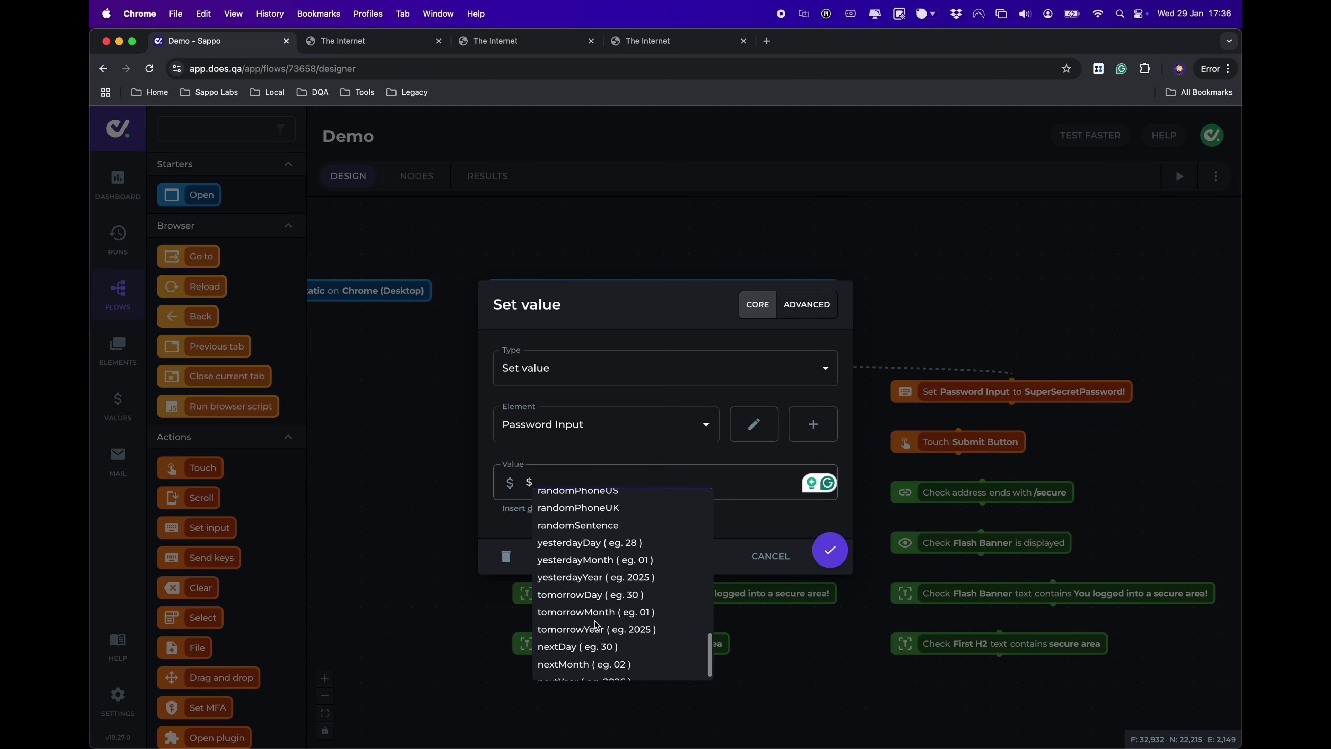
{"action": "scroll", "coordinate": [596, 625], "scroll_direction": "up", "scroll_amount": 8}
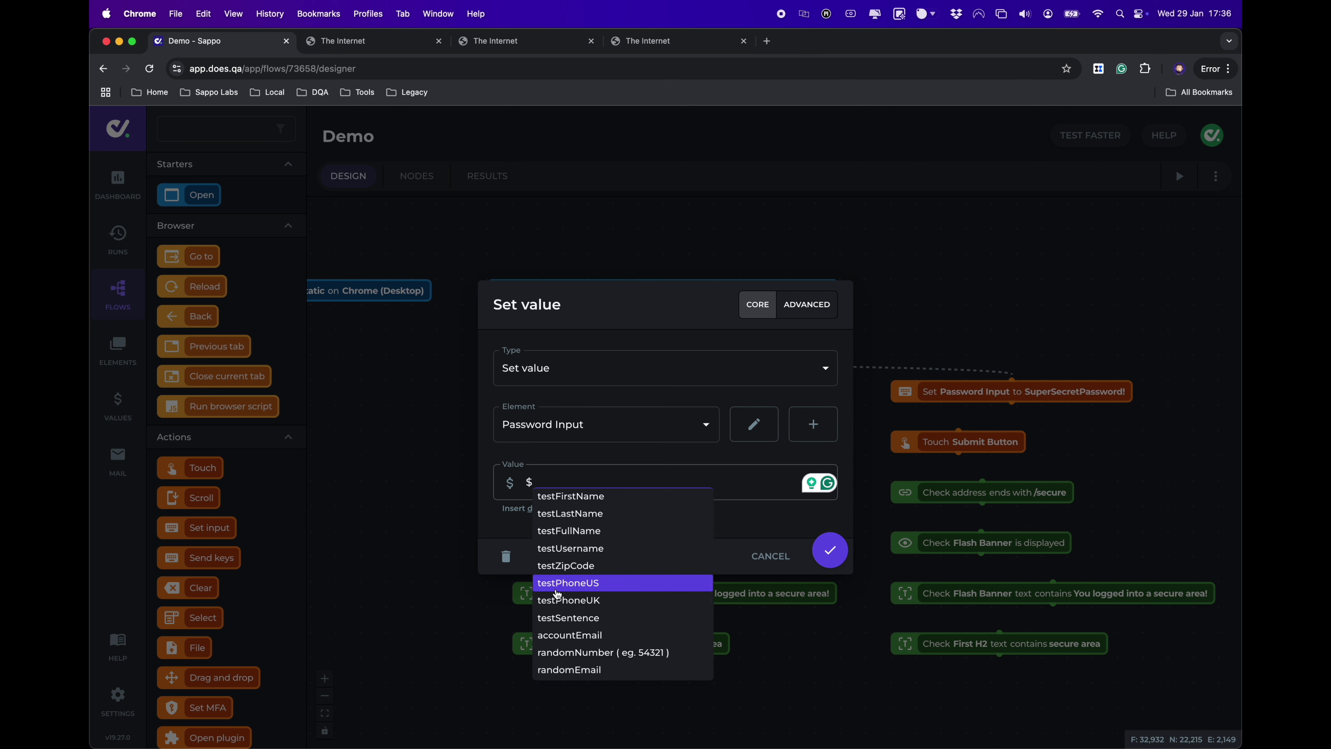
{"action": "scroll", "coordinate": [565, 582], "scroll_direction": "down", "scroll_amount": 3}
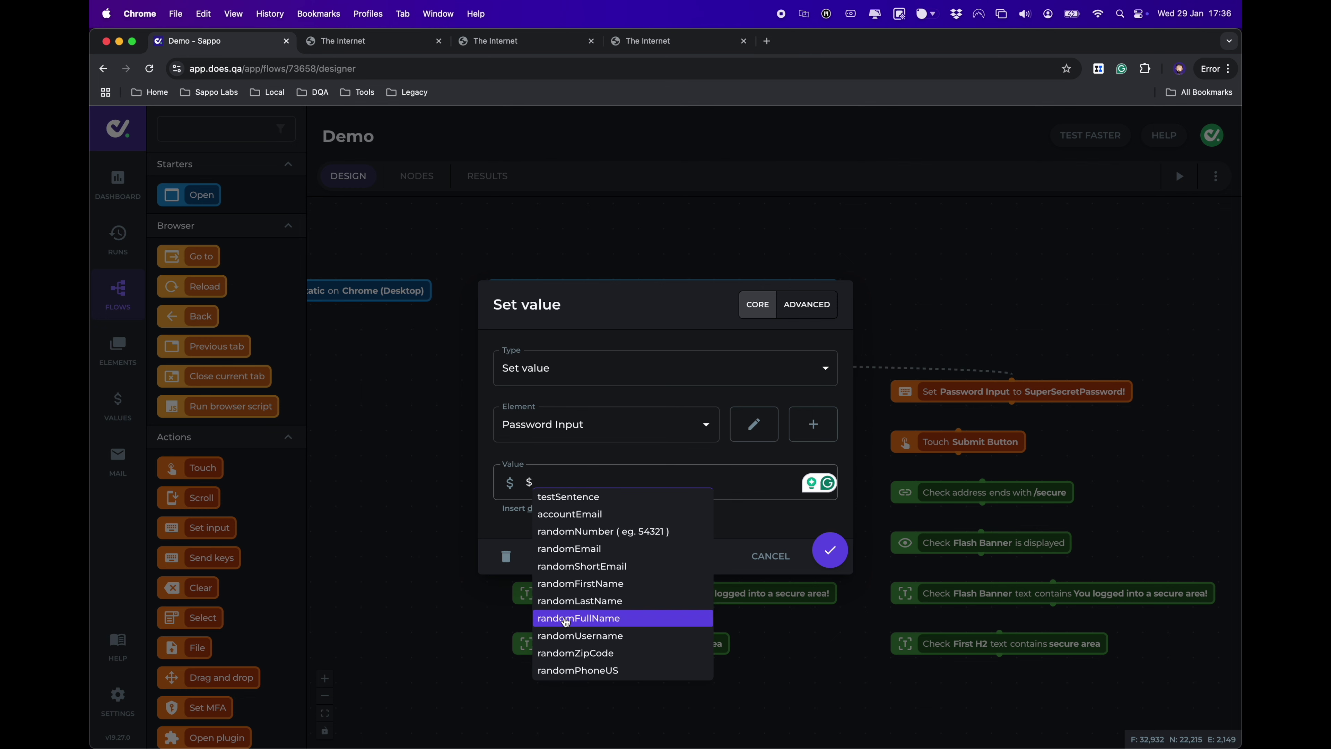
{"action": "scroll", "coordinate": [566, 623], "scroll_direction": "up", "scroll_amount": 3}
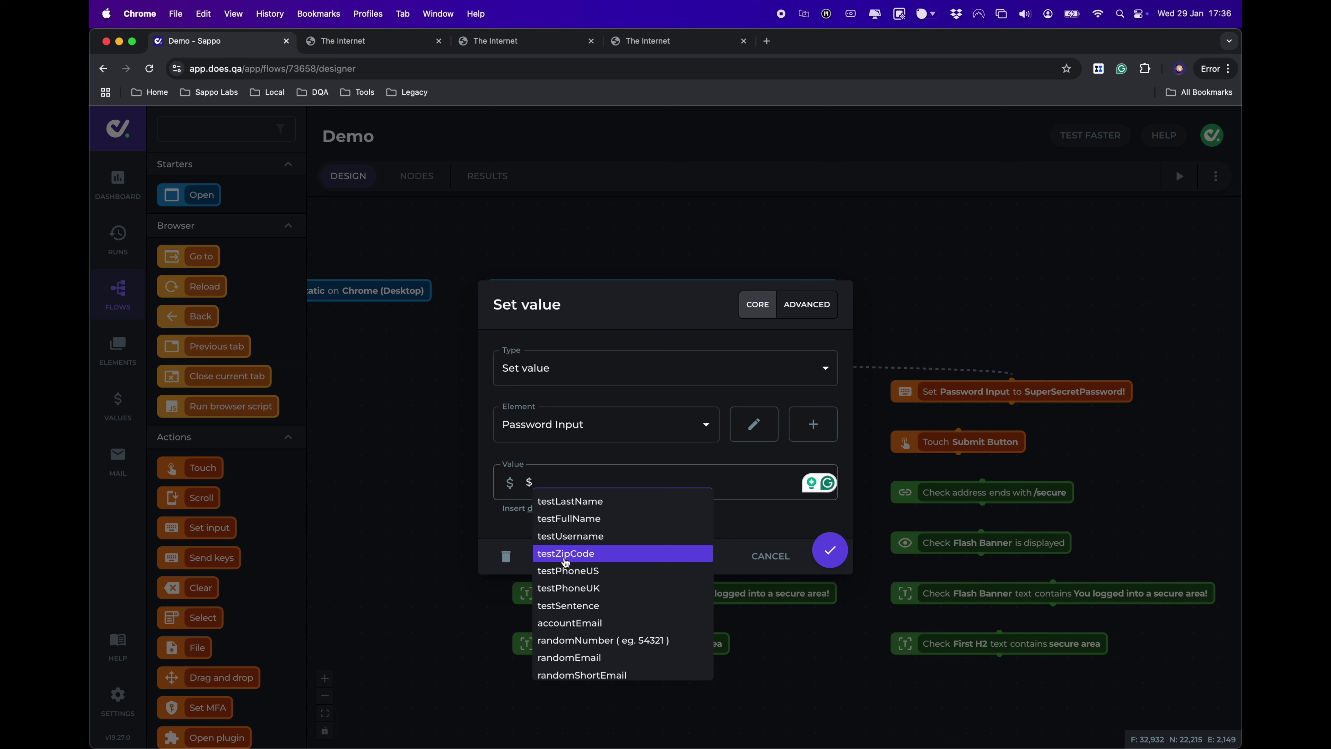
{"action": "scroll", "coordinate": [566, 562], "scroll_direction": "down", "scroll_amount": 5}
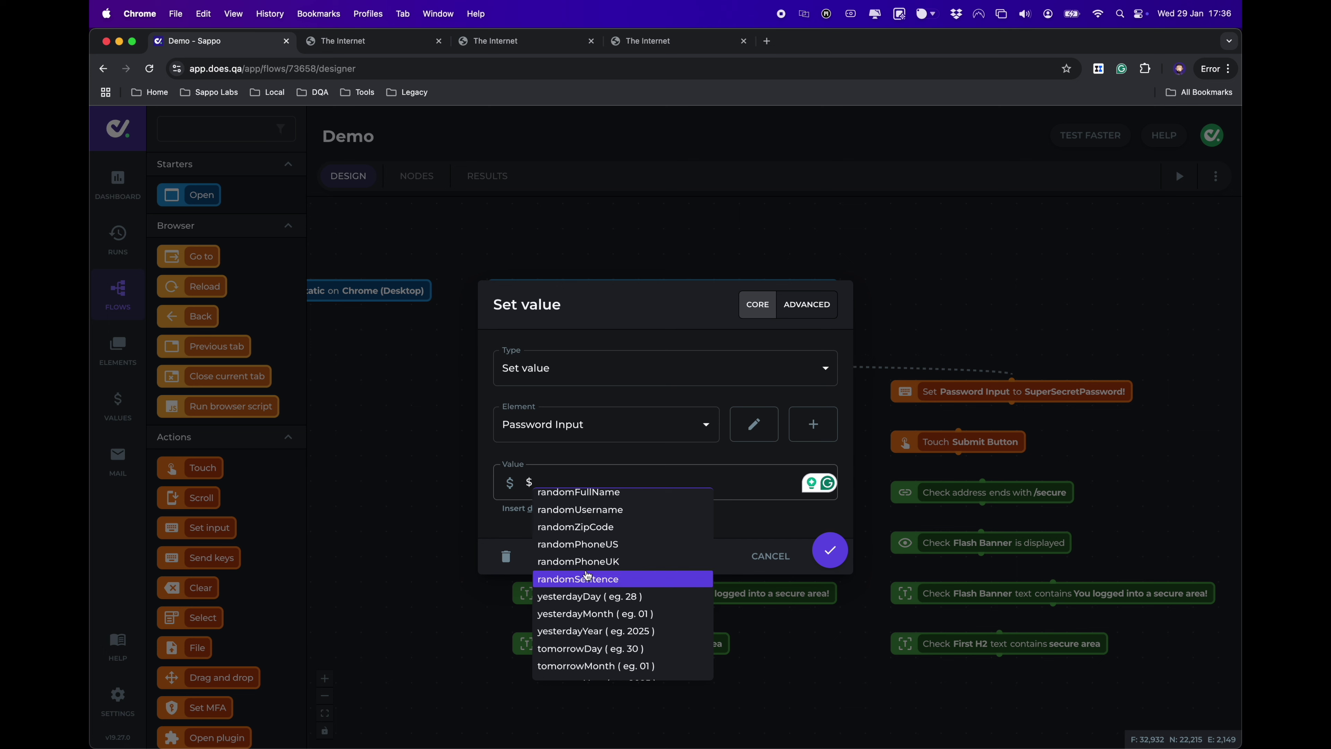
{"action": "scroll", "coordinate": [592, 592], "scroll_direction": "up", "scroll_amount": 1}
{"action": "scroll", "coordinate": [592, 592], "scroll_direction": "up", "scroll_amount": 3}
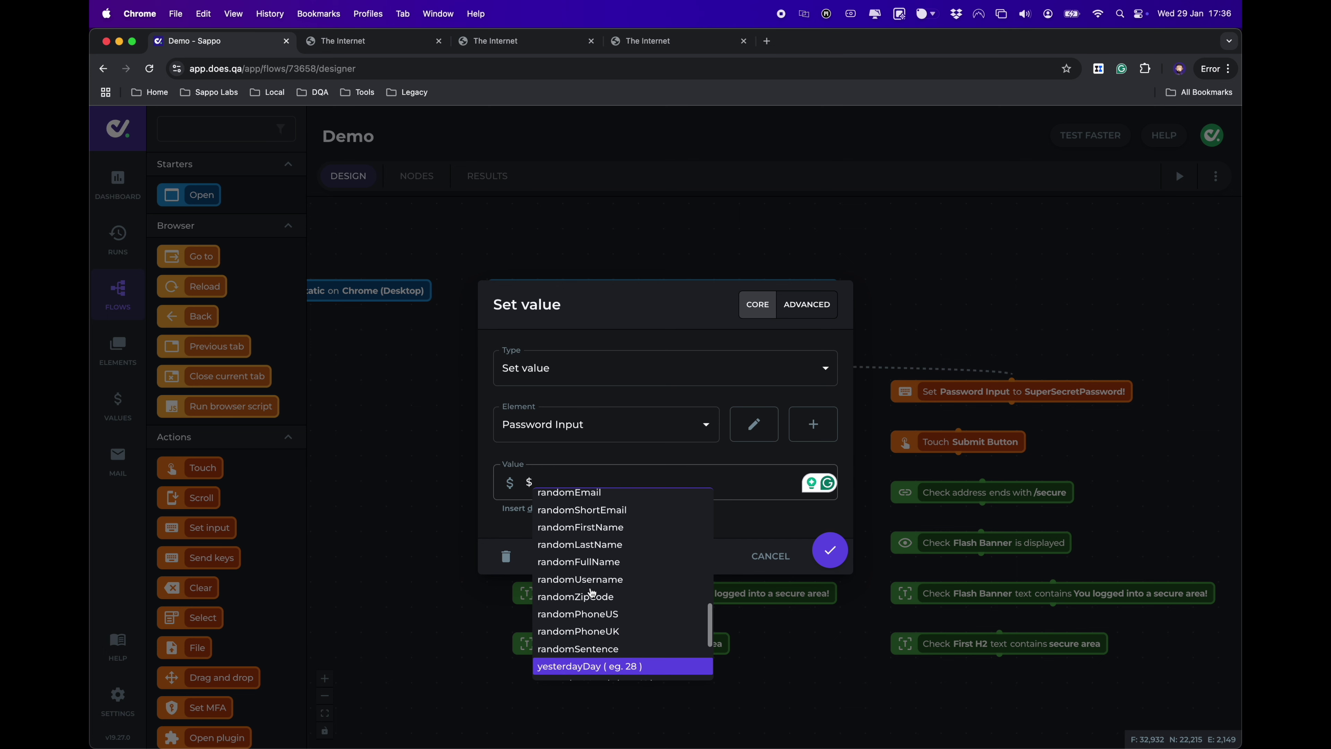
{"action": "left_click", "coordinate": [592, 595]}
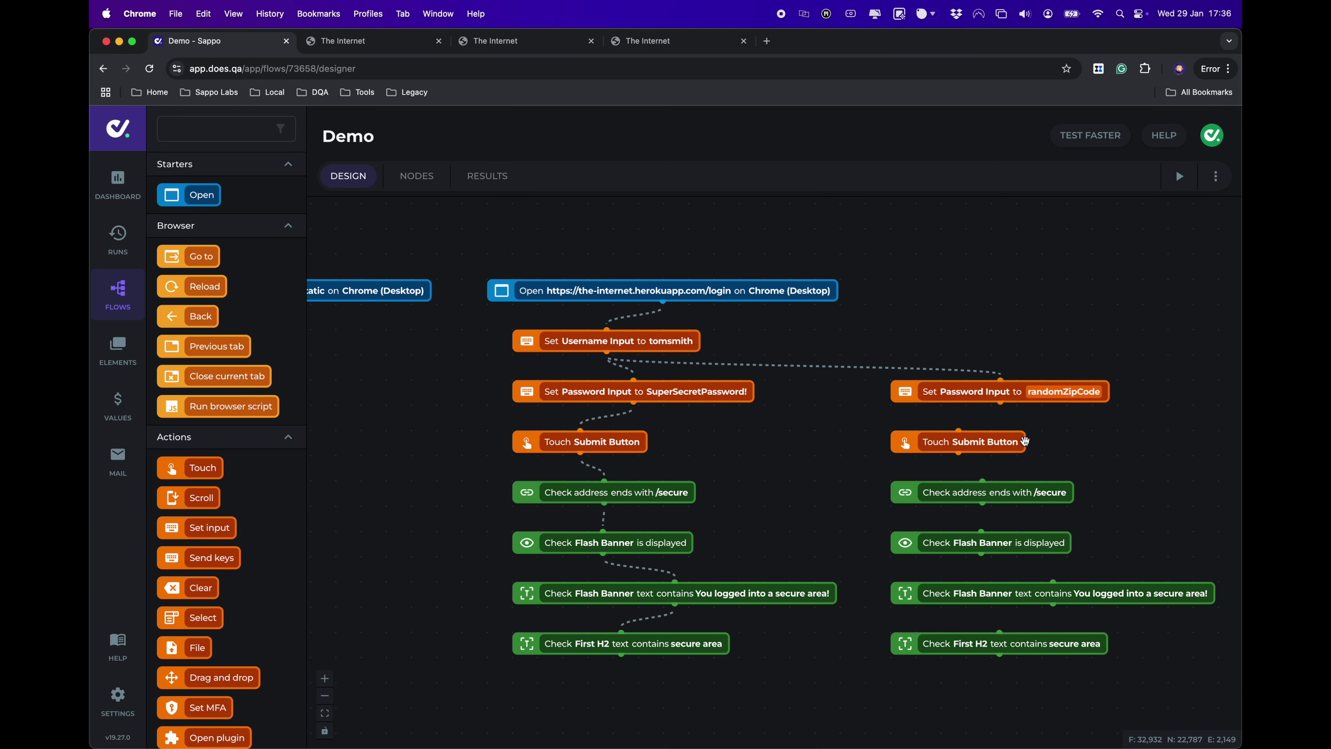
Connect the randomZipCode password node to the copied Touch Submit Button node, and set the copied address check's comparison to Doesn't End With
{"action": "left_click_drag", "start_coordinate": [1002, 403], "coordinate": [958, 431]}
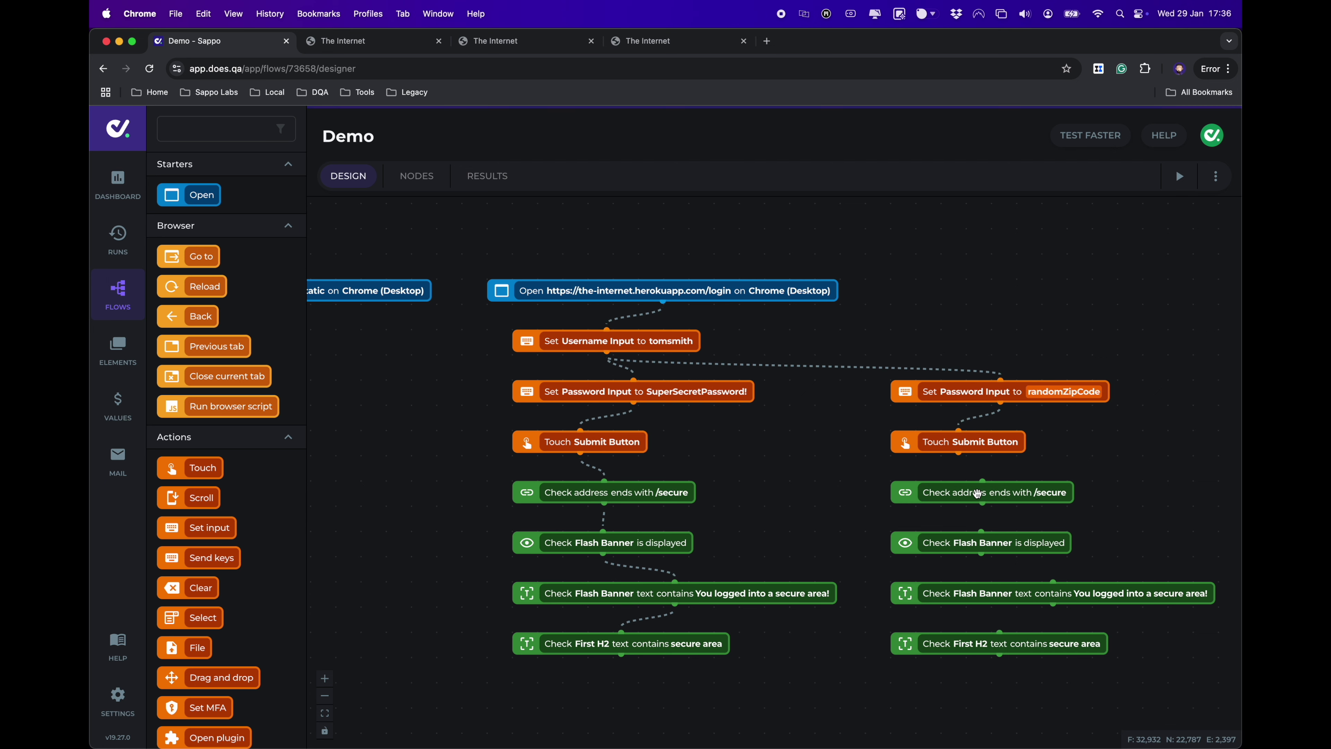
{"action": "left_click", "coordinate": [1031, 495]}
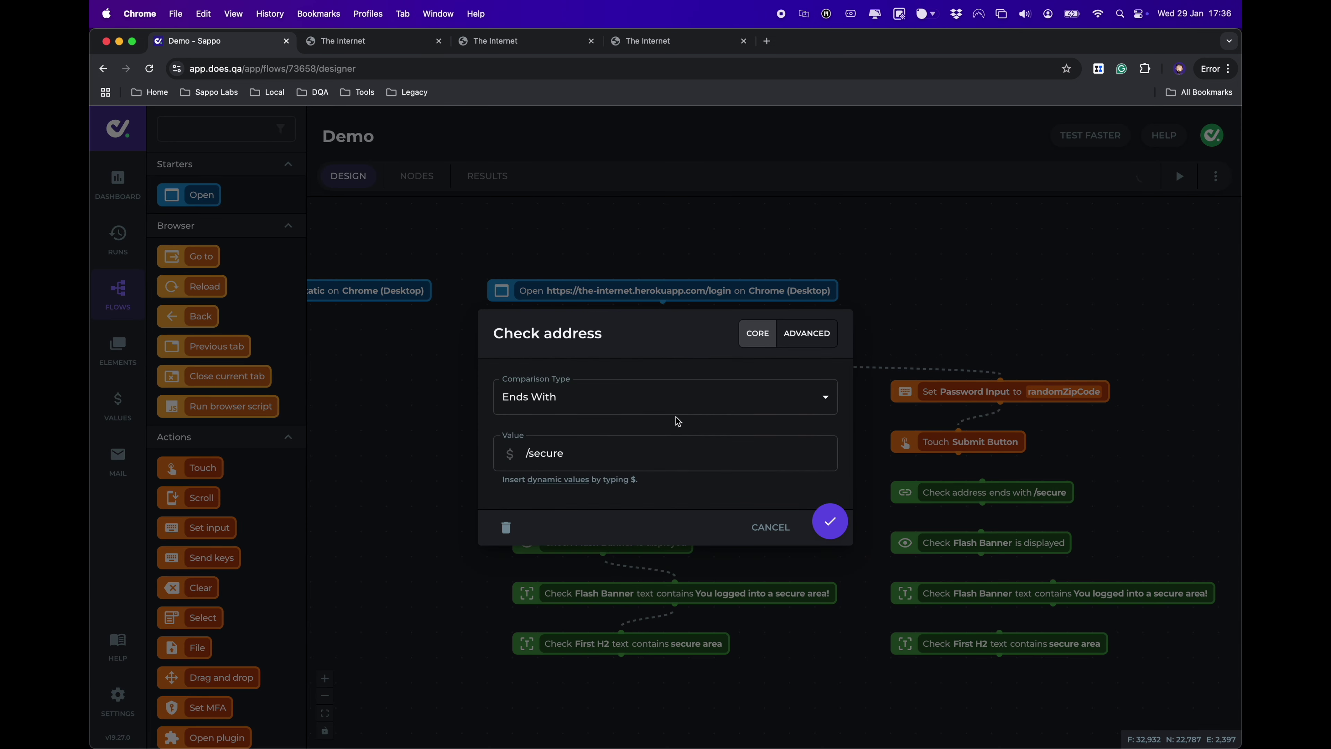
{"action": "left_click", "coordinate": [623, 397]}
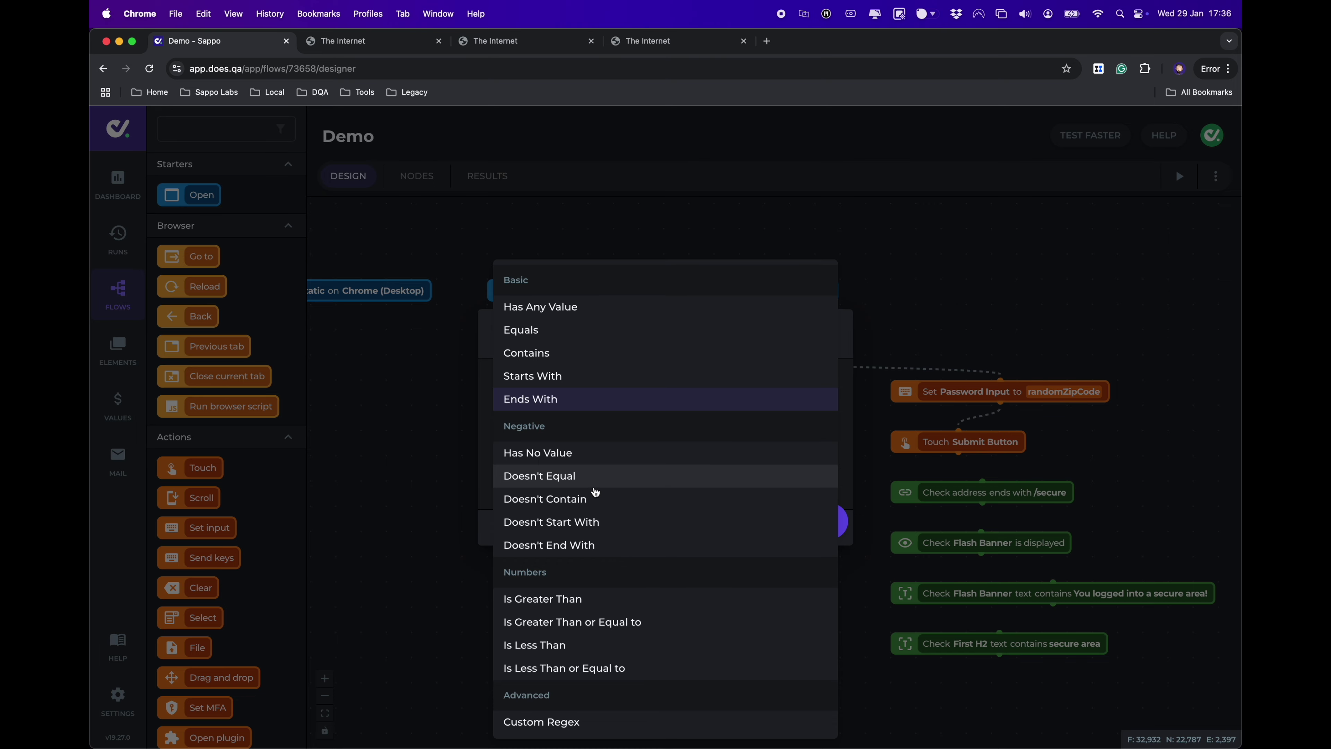
{"action": "left_click", "coordinate": [624, 545]}
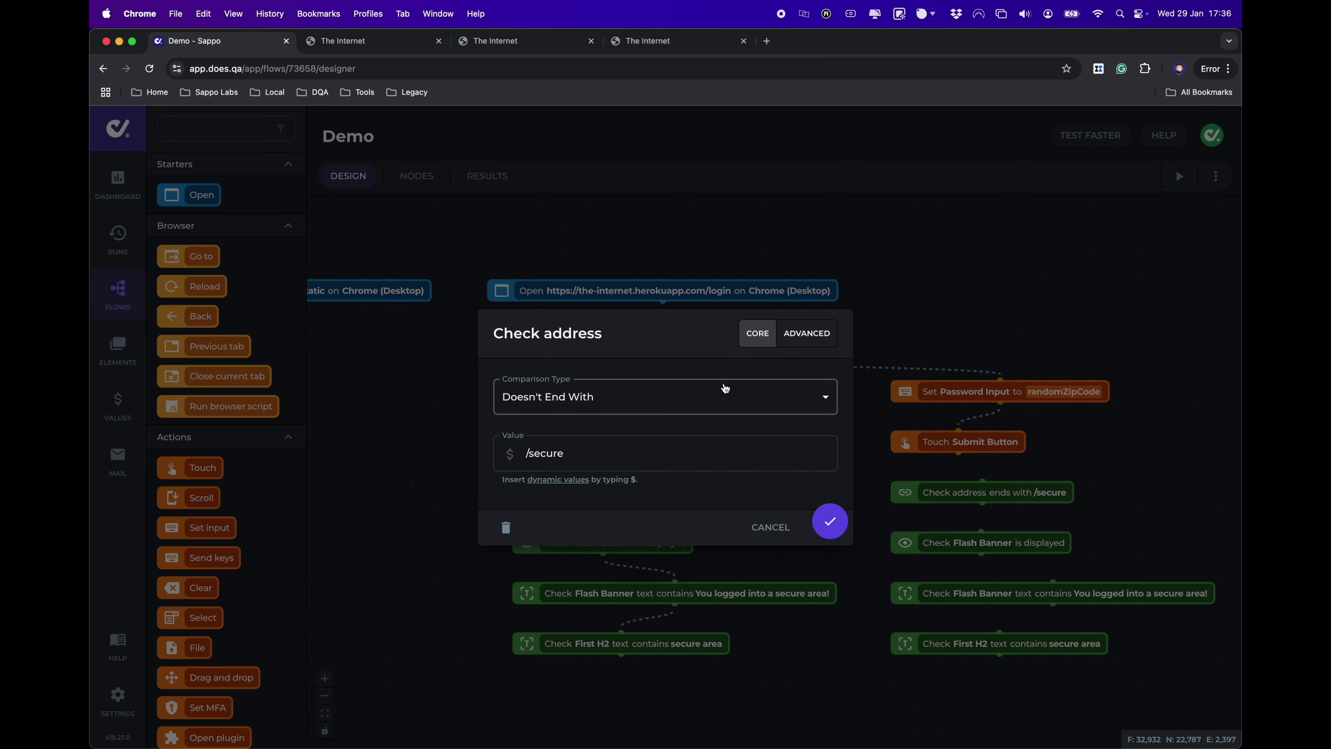
{"action": "left_click", "coordinate": [830, 522]}
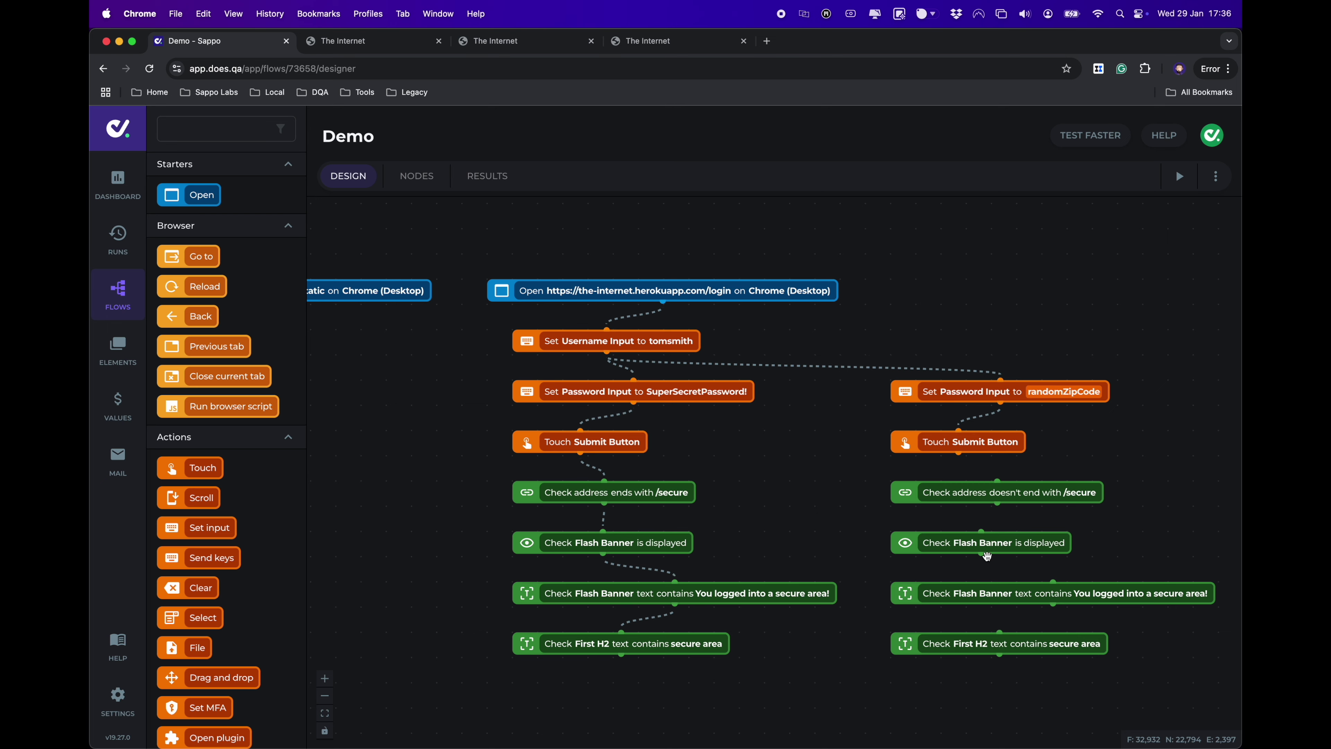
{"action": "scroll", "coordinate": [1044, 560], "scroll_direction": "right", "scroll_amount": 1}
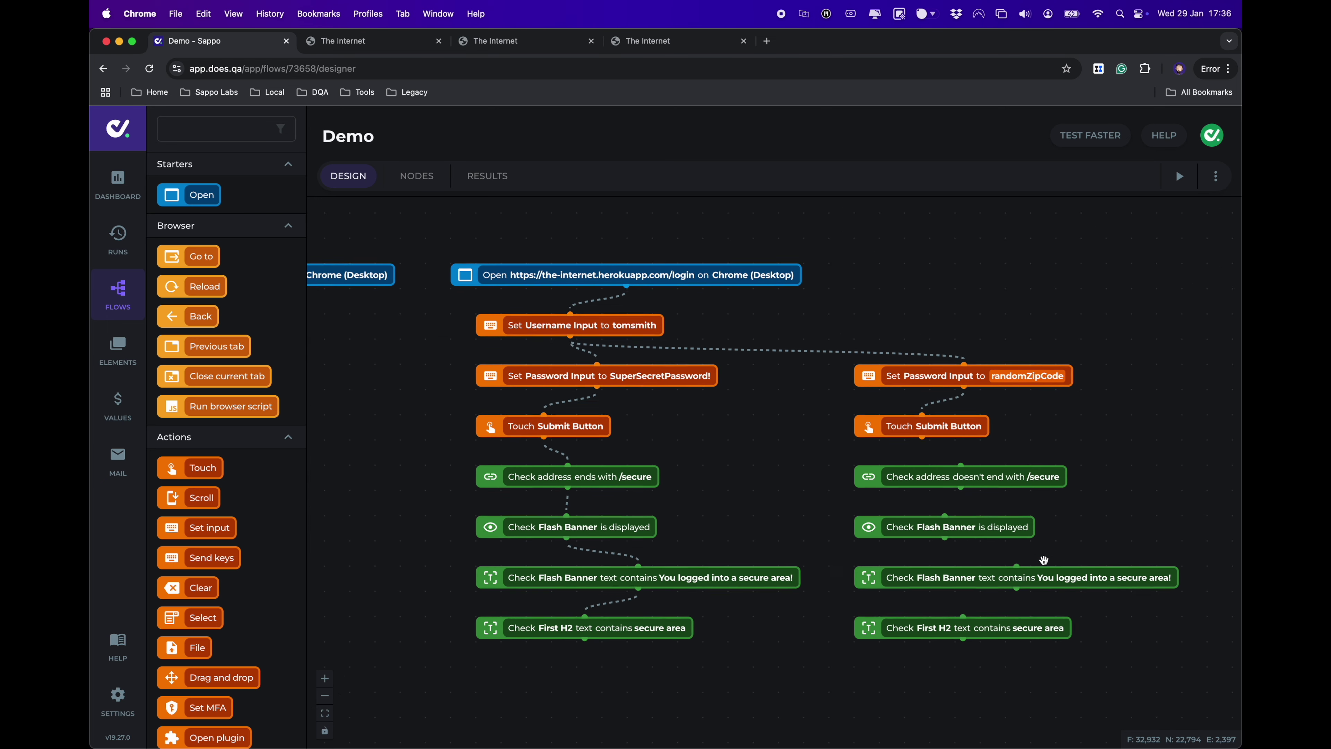
{"action": "scroll", "coordinate": [1043, 560], "scroll_direction": "right", "scroll_amount": 2}
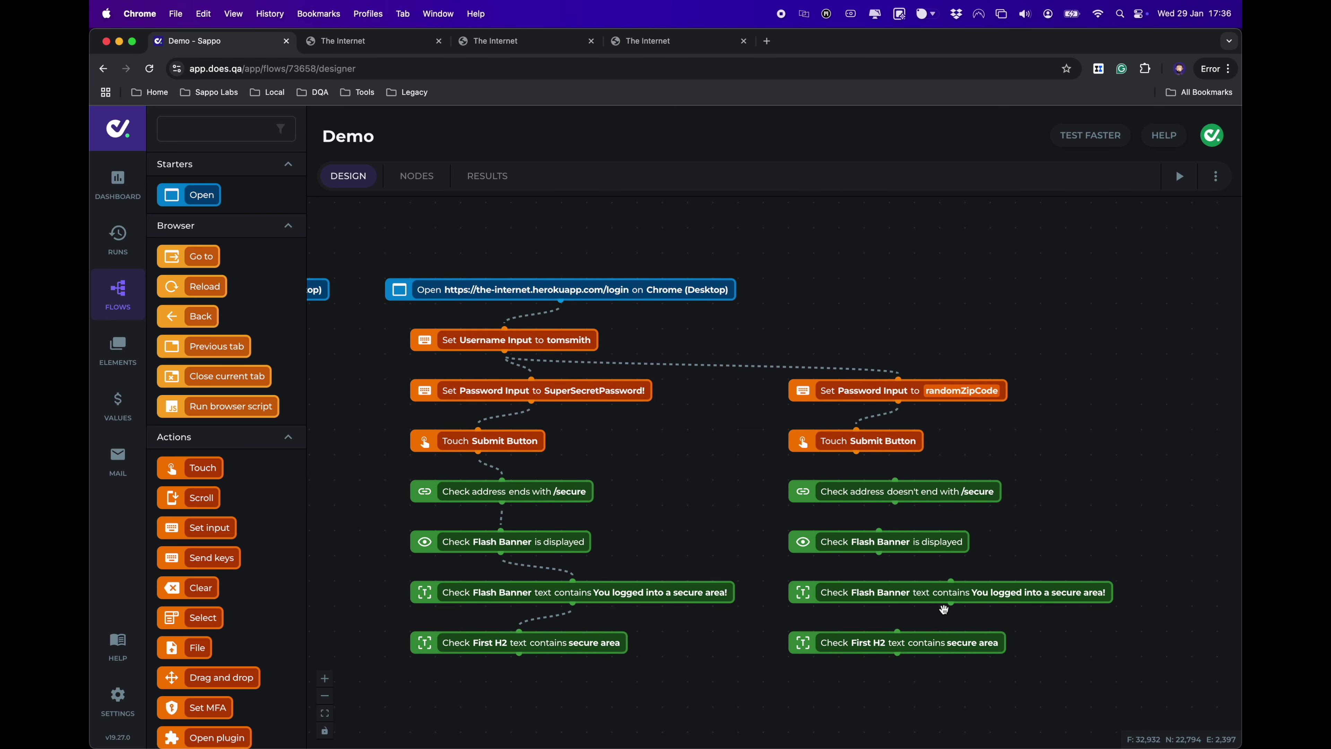
Replace the value of the copied Flash Banner text check with "Your password is invalid!", copied from the failed login page, and save it
{"action": "left_click", "coordinate": [963, 593]}
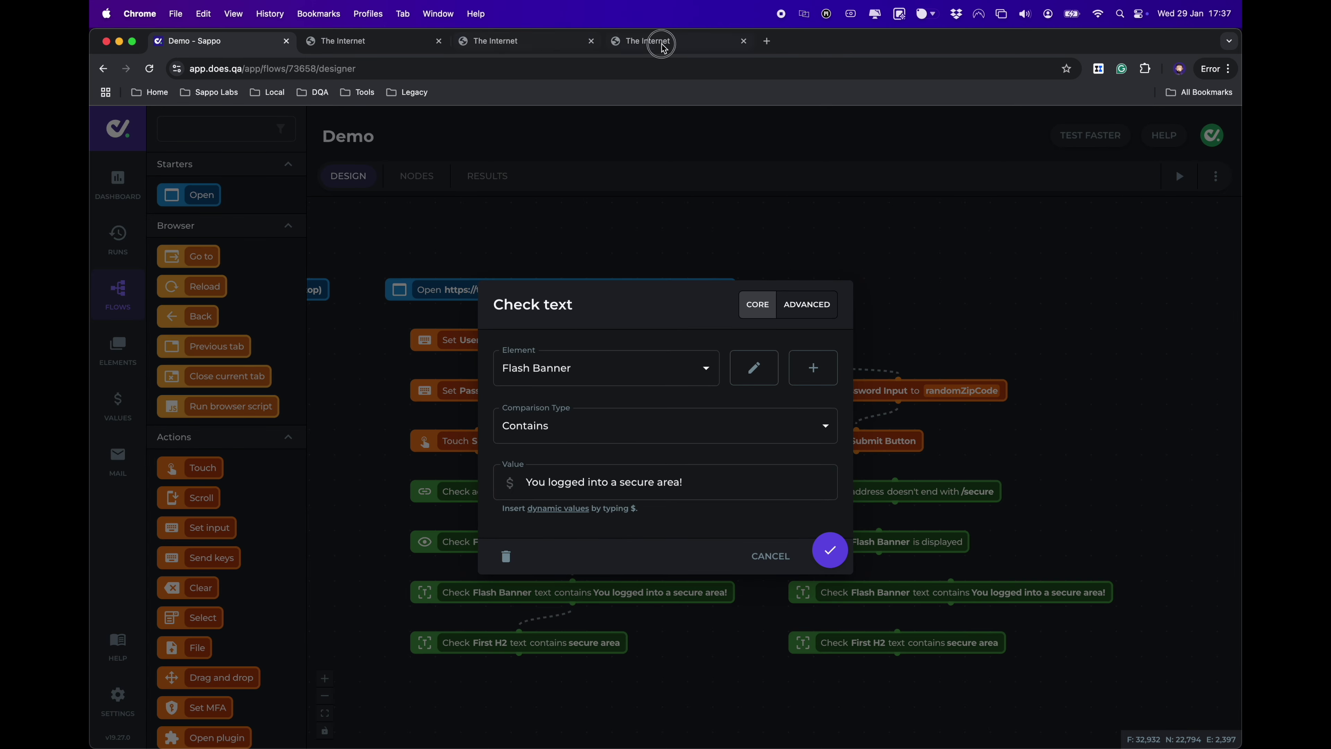
{"action": "left_click", "coordinate": [663, 43]}
{"action": "left_click_drag", "start_coordinate": [221, 140], "coordinate": [375, 145]}
{"action": "key", "text": "super+c"}
{"action": "left_click", "coordinate": [216, 44]}
{"action": "triple_click", "coordinate": [630, 478]}
{"action": "key", "text": "super+v"}
{"action": "left_click", "coordinate": [839, 557]}
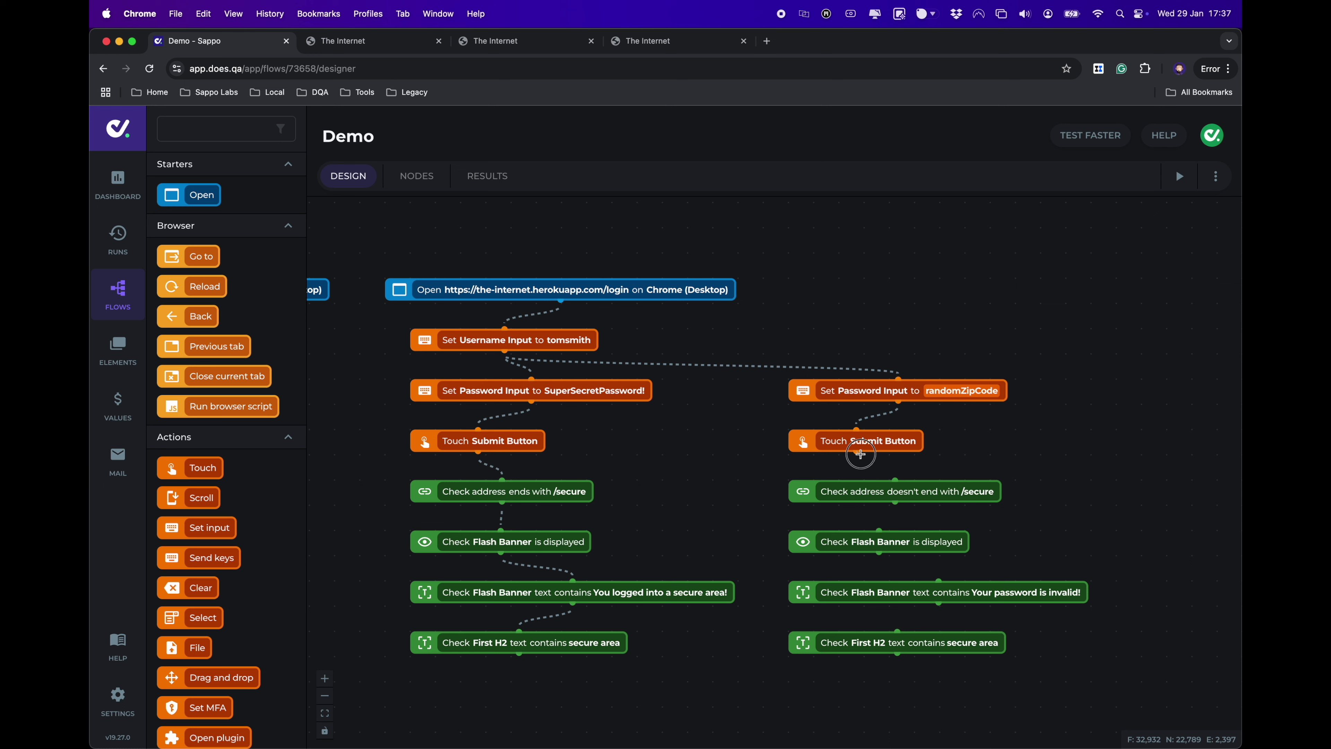
Link the copied address, banner-displayed and banner-text checks in sequence, and delete the copied Check First H2 node
{"action": "left_click_drag", "start_coordinate": [895, 503], "coordinate": [946, 586]}
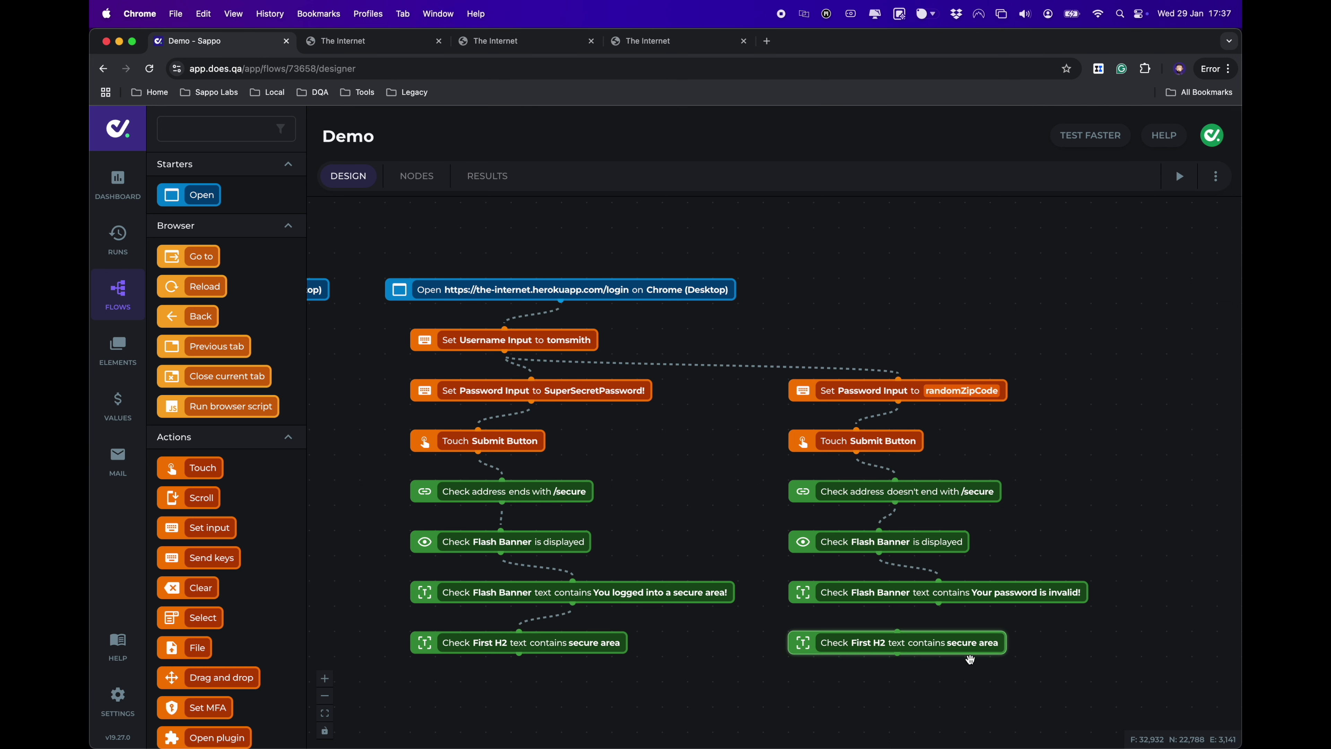
{"action": "left_click", "coordinate": [946, 647]}
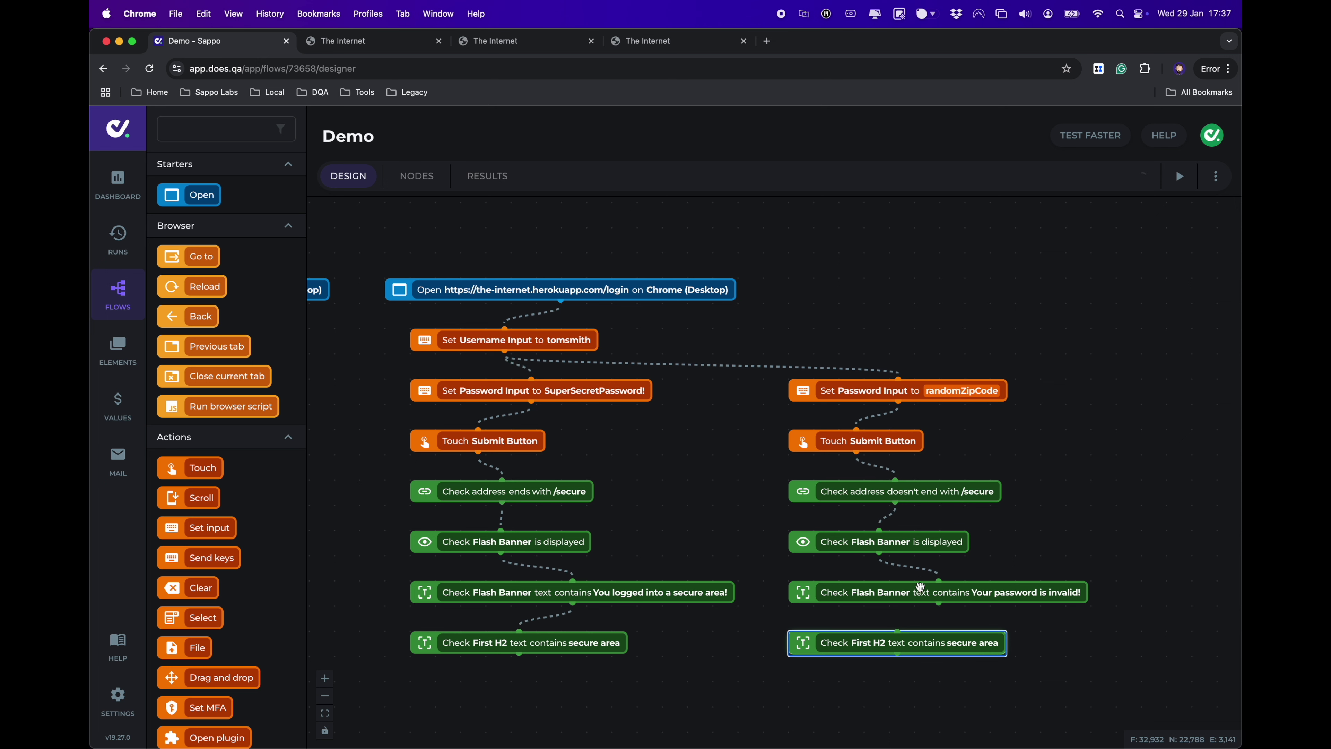
{"action": "key", "text": "BackSpace"}
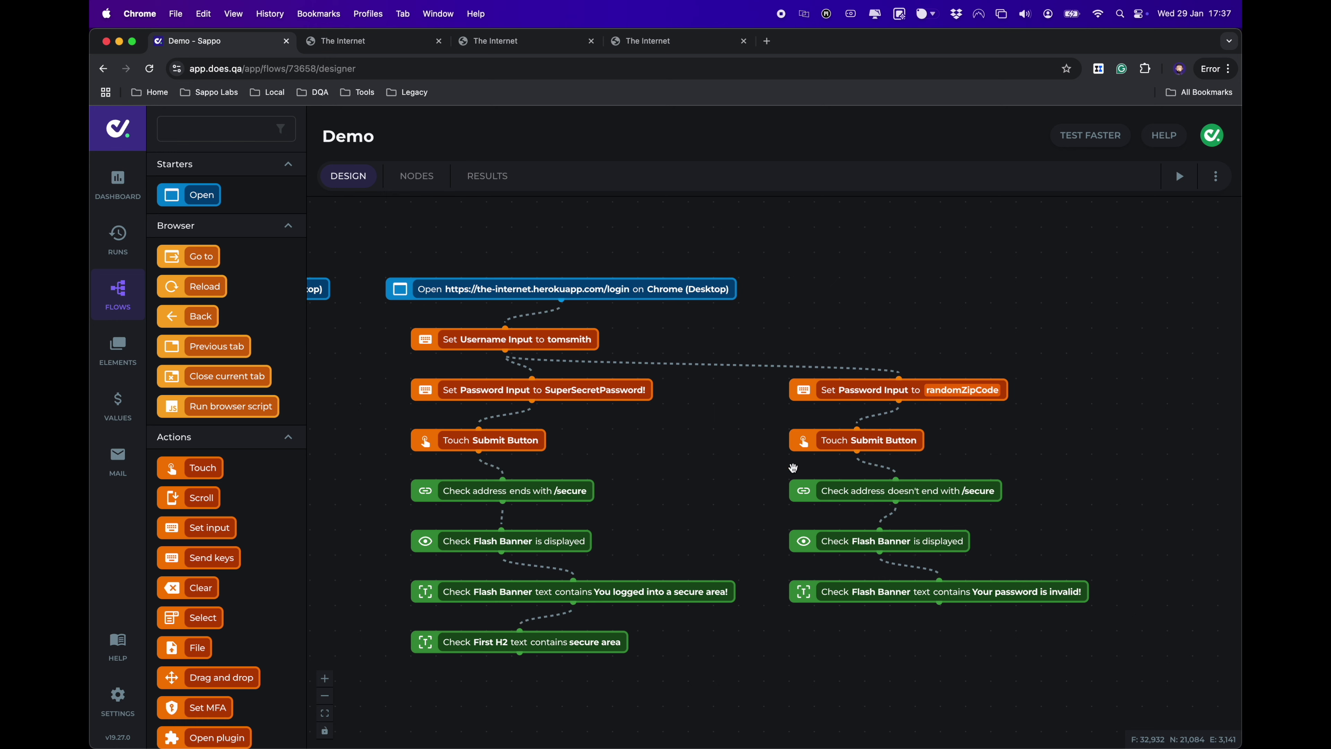
Reposition the login page's Open node and the Set Username Input node centrally above the two password branches
{"action": "left_click_drag", "start_coordinate": [880, 333], "coordinate": [861, 340]}
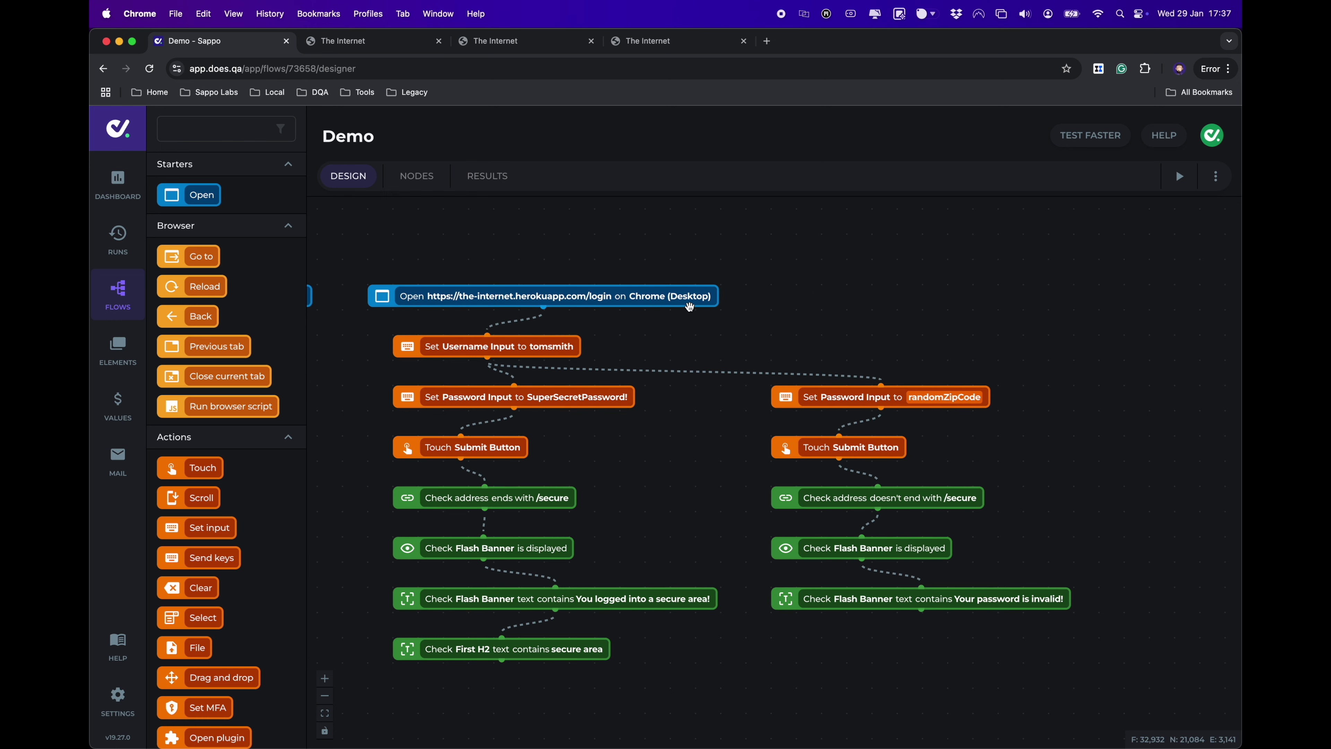
{"action": "left_click_drag", "start_coordinate": [662, 294], "coordinate": [813, 243]}
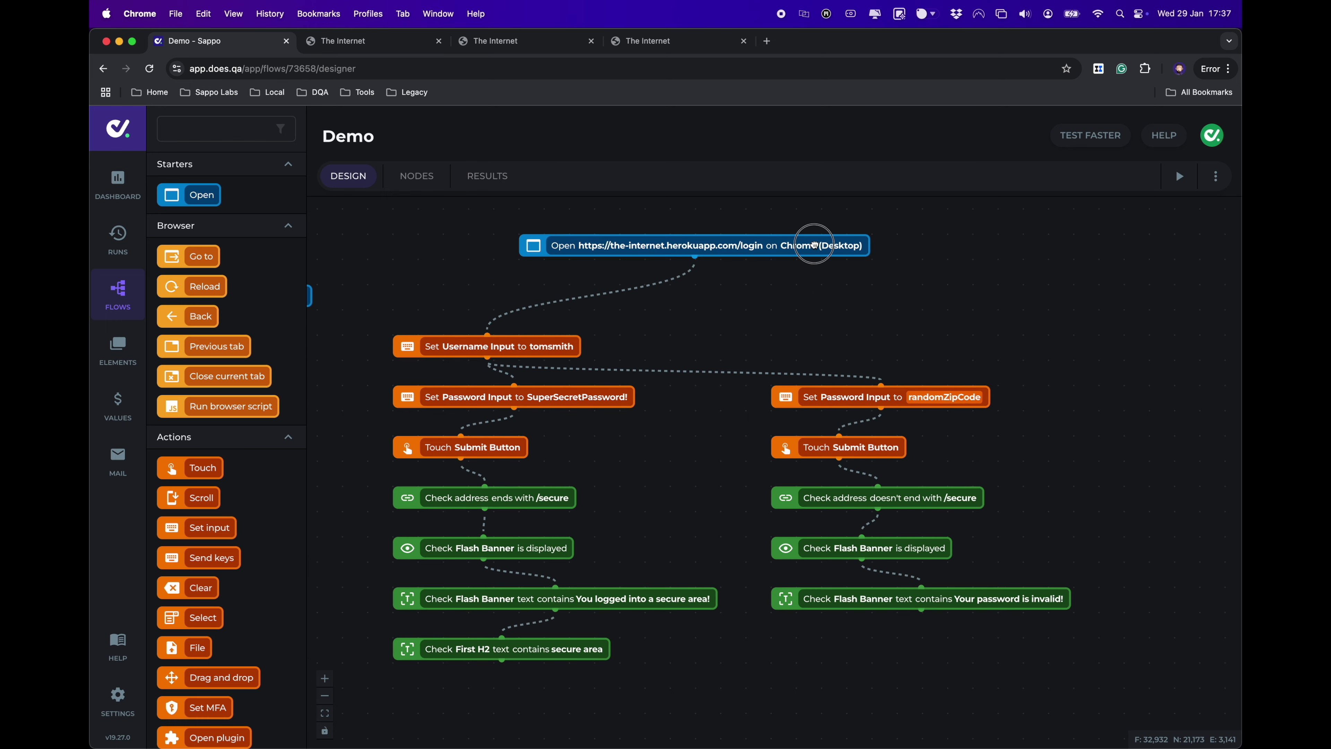
{"action": "left_click_drag", "start_coordinate": [557, 336], "coordinate": [749, 299]}
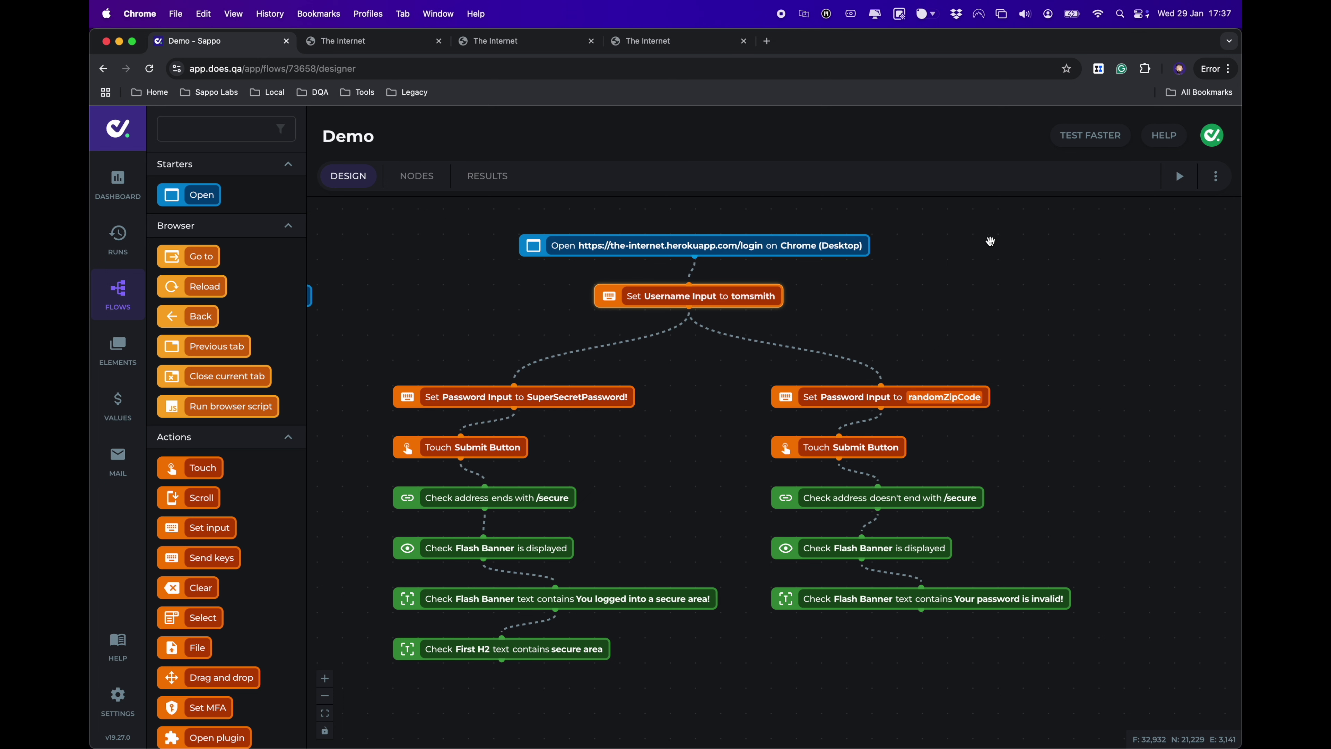
Check how the tests are named in the Demo flow's results and return to the flow design
{"action": "left_click", "coordinate": [486, 179]}
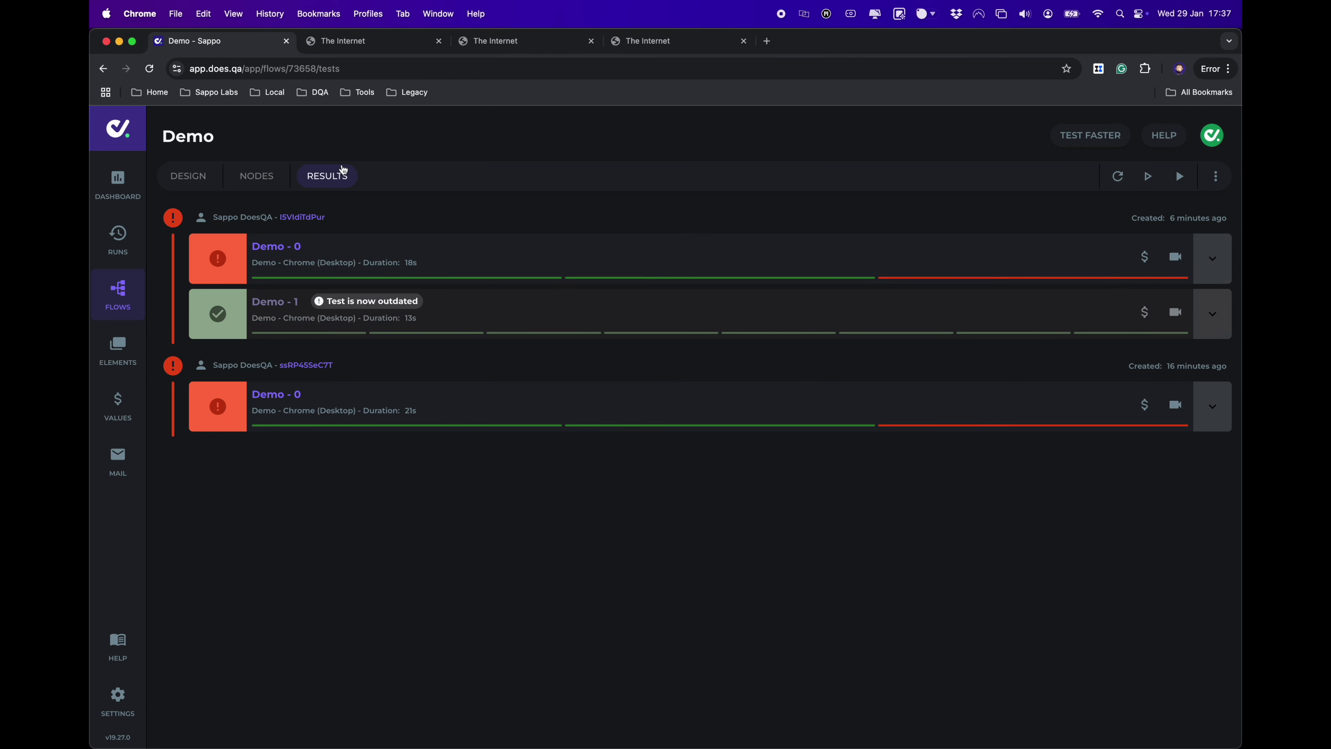
{"action": "left_click", "coordinate": [186, 176]}
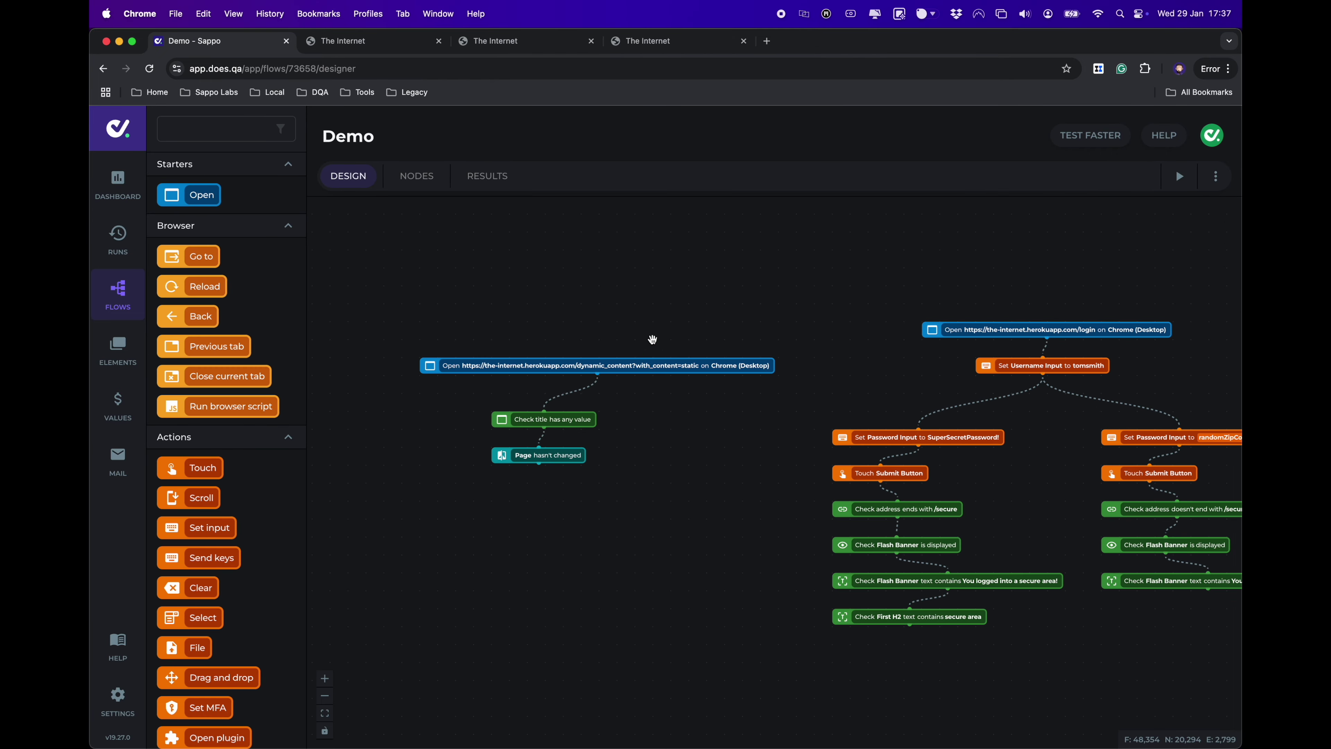
{"action": "left_click", "coordinate": [507, 164]}
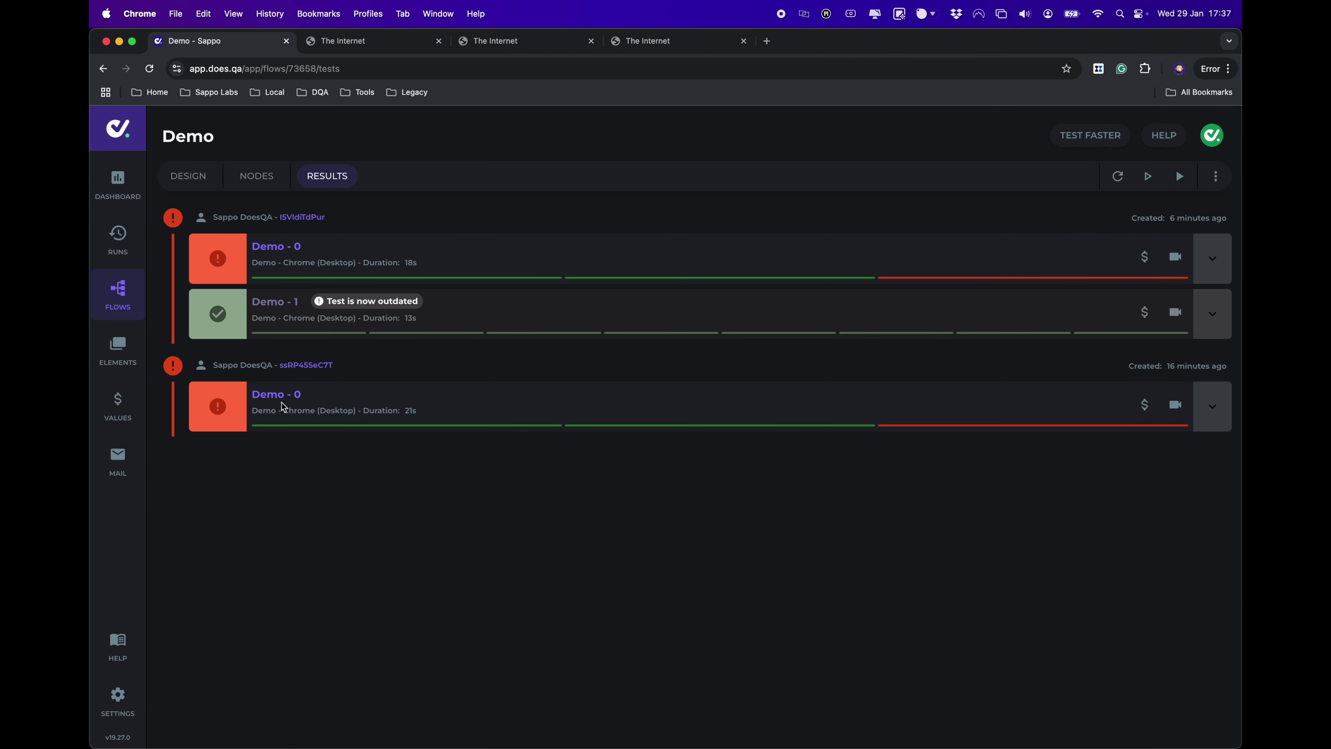
{"action": "left_click", "coordinate": [207, 179]}
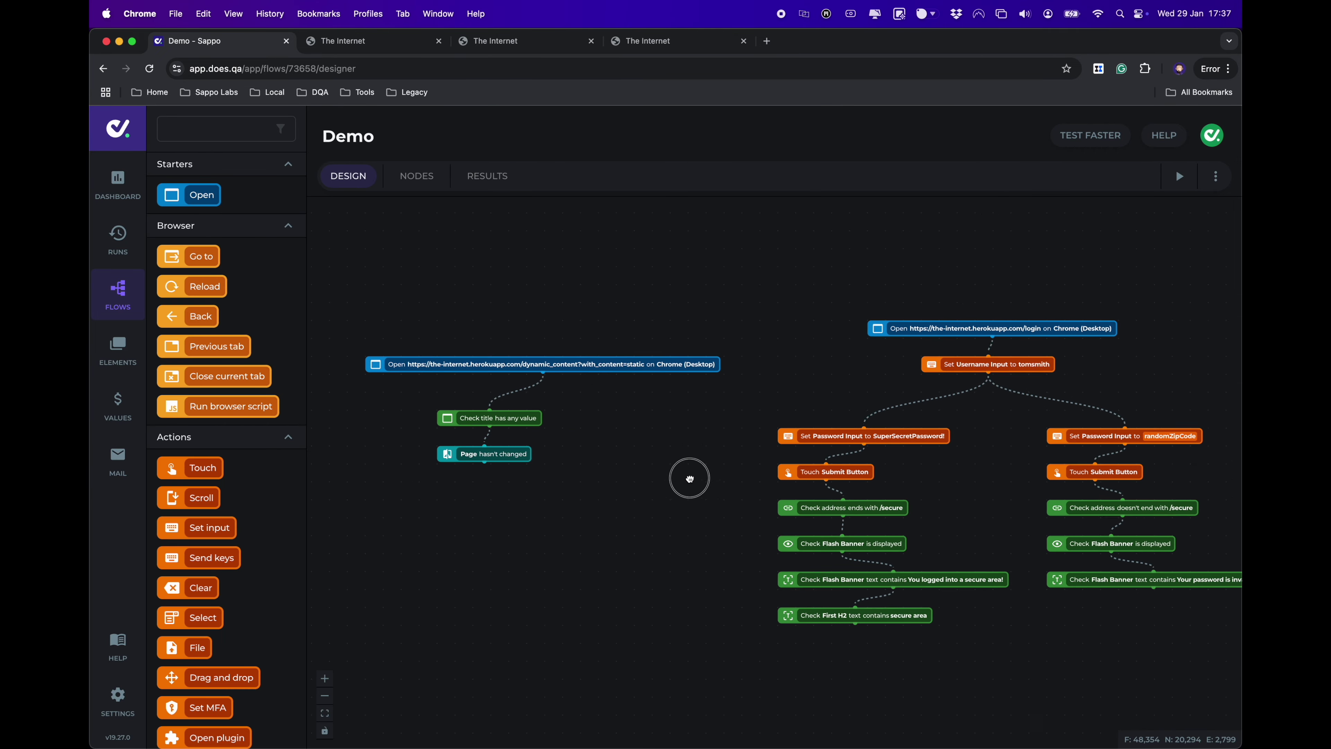
Insert a Name test node between the dynamic_content Open node, moved up to make room, and the Check title node
{"action": "left_click_drag", "start_coordinate": [690, 479], "coordinate": [675, 469]}
{"action": "left_click_drag", "start_coordinate": [605, 356], "coordinate": [604, 311]}
{"action": "scroll", "coordinate": [241, 529], "scroll_direction": "down", "scroll_amount": 1}
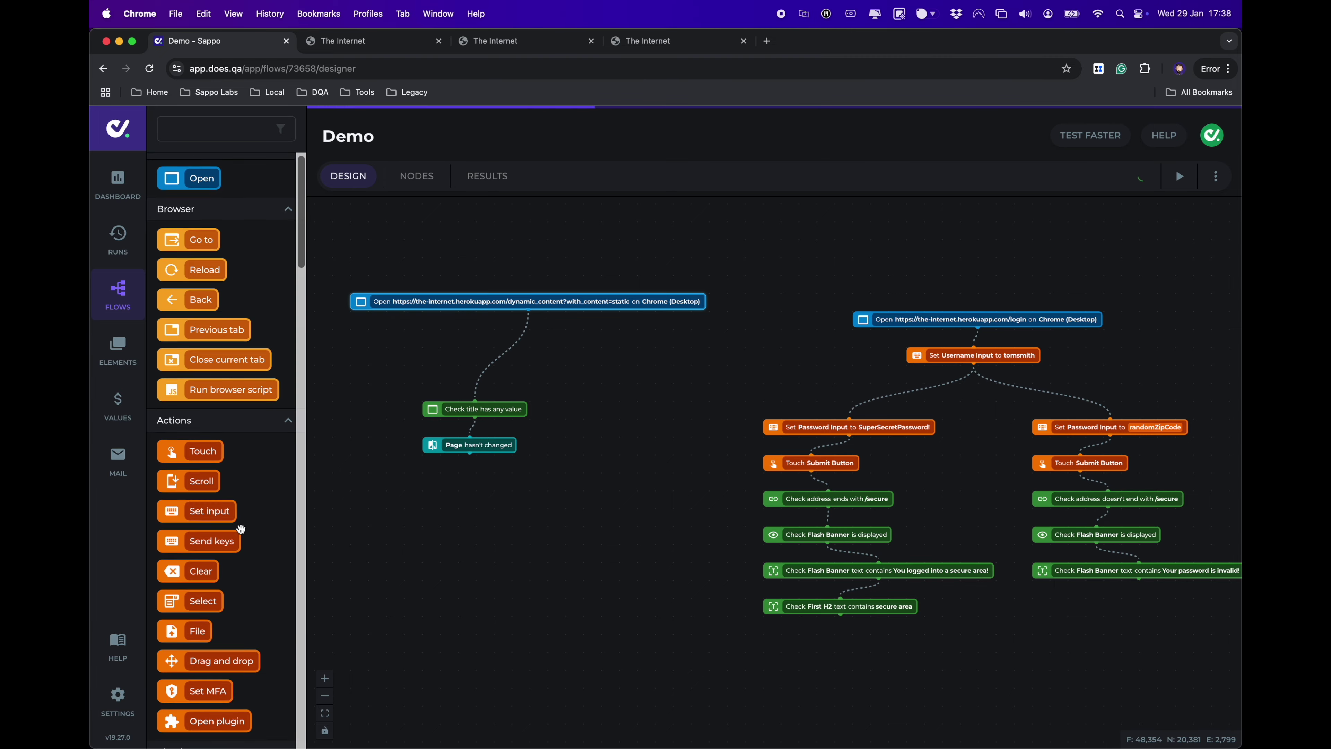
{"action": "scroll", "coordinate": [241, 528], "scroll_direction": "down", "scroll_amount": 15}
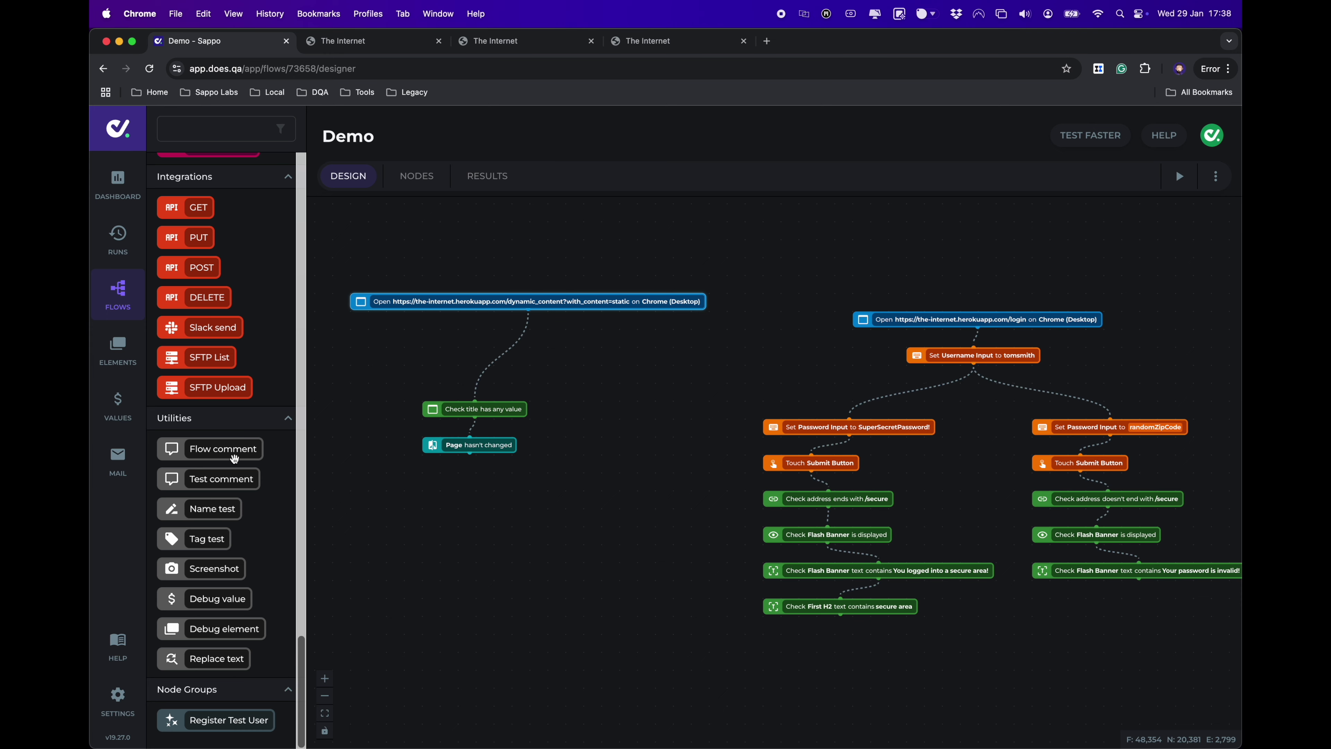
{"action": "left_click_drag", "start_coordinate": [222, 509], "coordinate": [616, 376]}
{"action": "mouse_move", "coordinate": [529, 312]}
{"action": "left_mouse_down"}
{"action": "mouse_move", "coordinate": [642, 401]}
{"action": "mouse_move", "coordinate": [650, 383]}
{"action": "mouse_move", "coordinate": [531, 336]}
{"action": "mouse_move", "coordinate": [528, 311]}
{"action": "left_mouse_up"}
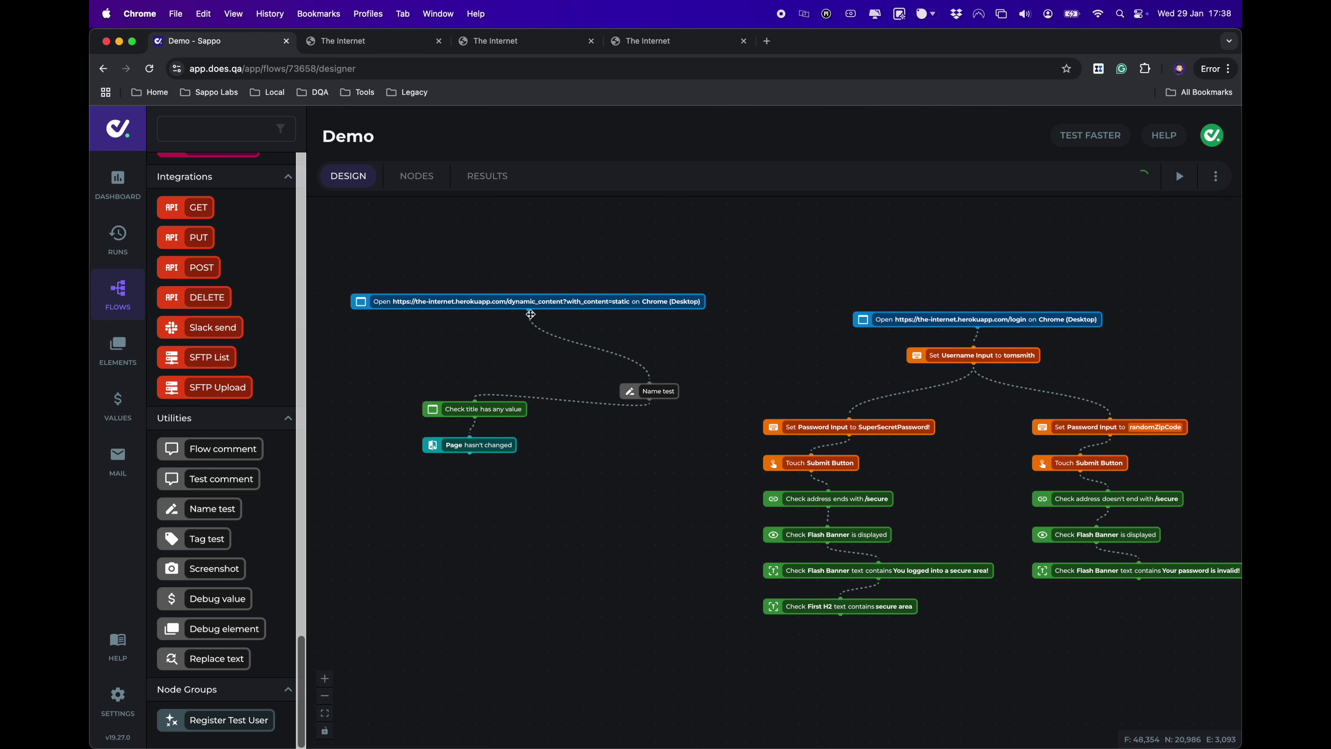
{"action": "mouse_move", "coordinate": [630, 392]}
{"action": "left_mouse_down"}
{"action": "mouse_move", "coordinate": [458, 358]}
{"action": "mouse_move", "coordinate": [440, 371]}
{"action": "left_mouse_up"}
Set the new Name test node's name to Visual Regression and save it
{"action": "double_click", "coordinate": [452, 373]}
{"action": "left_click", "coordinate": [519, 403]}
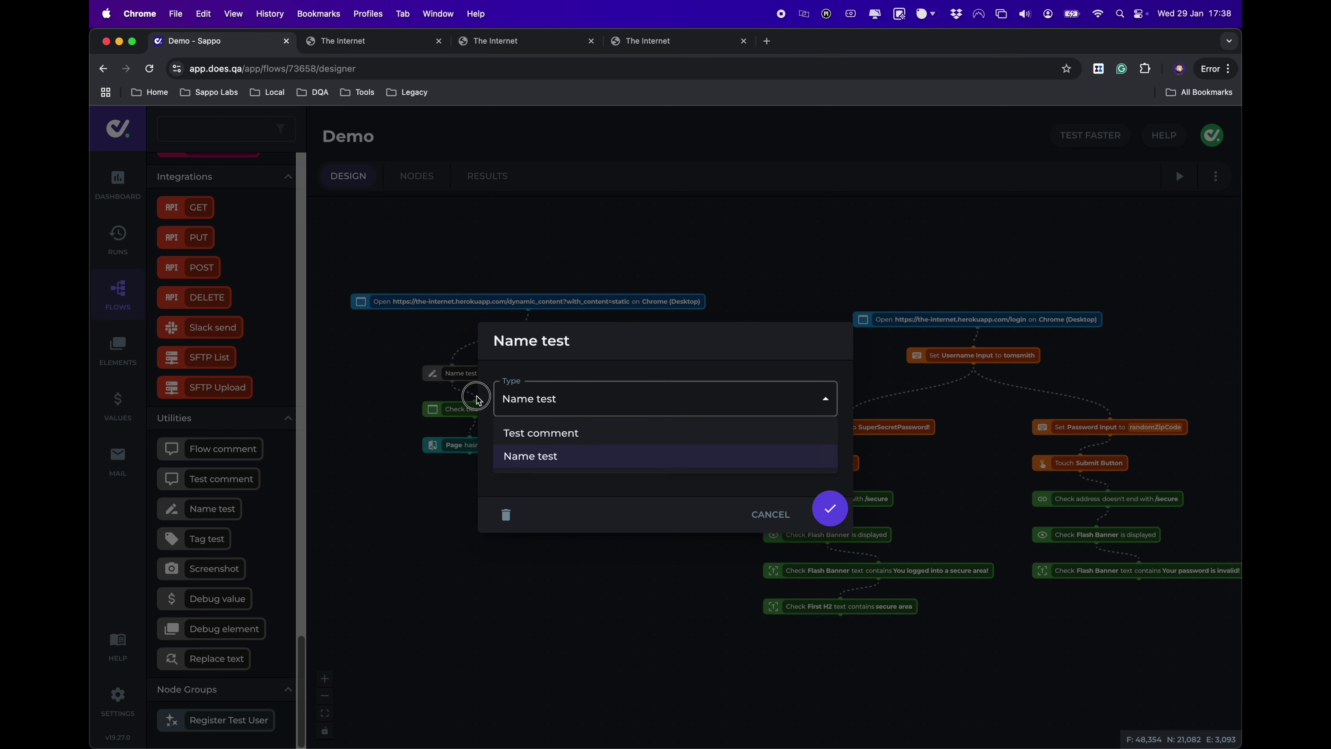
{"action": "left_click", "coordinate": [537, 457]}
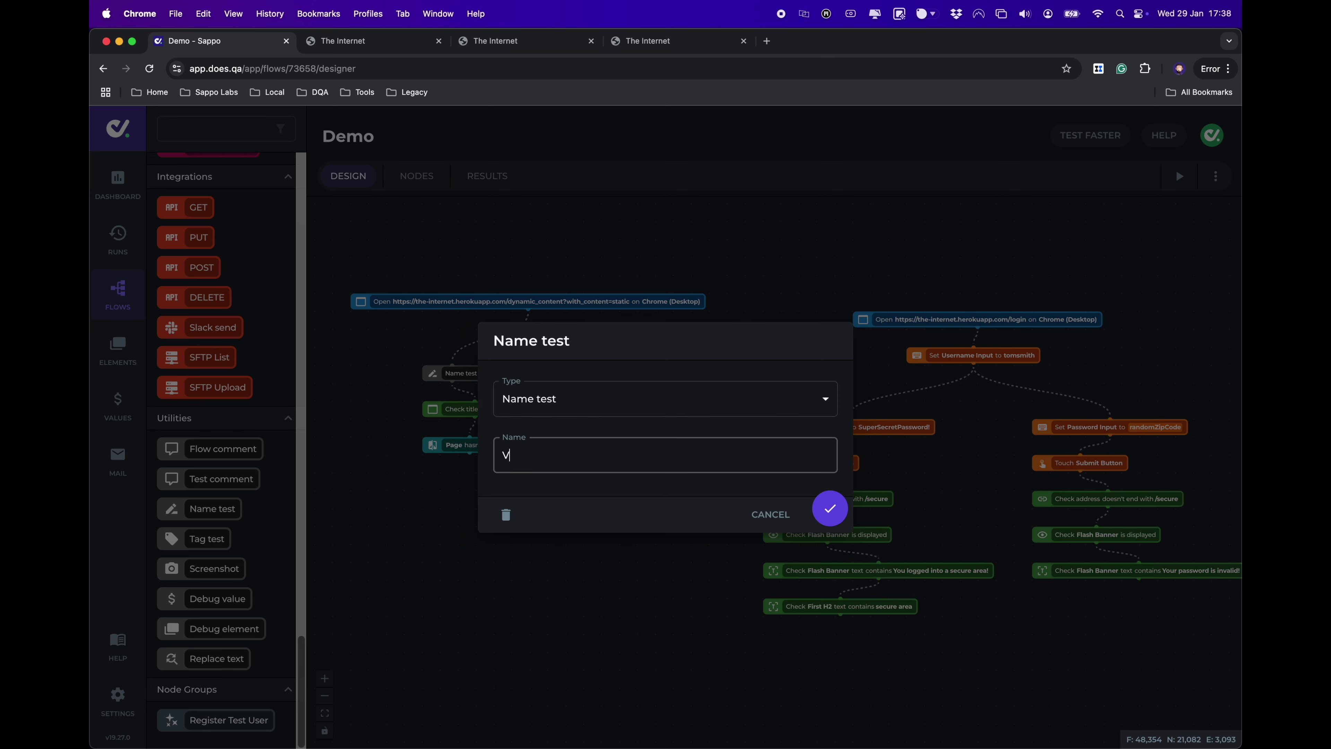
{"action": "type", "text": "Visual Regression"}
{"action": "left_click", "coordinate": [830, 507]}
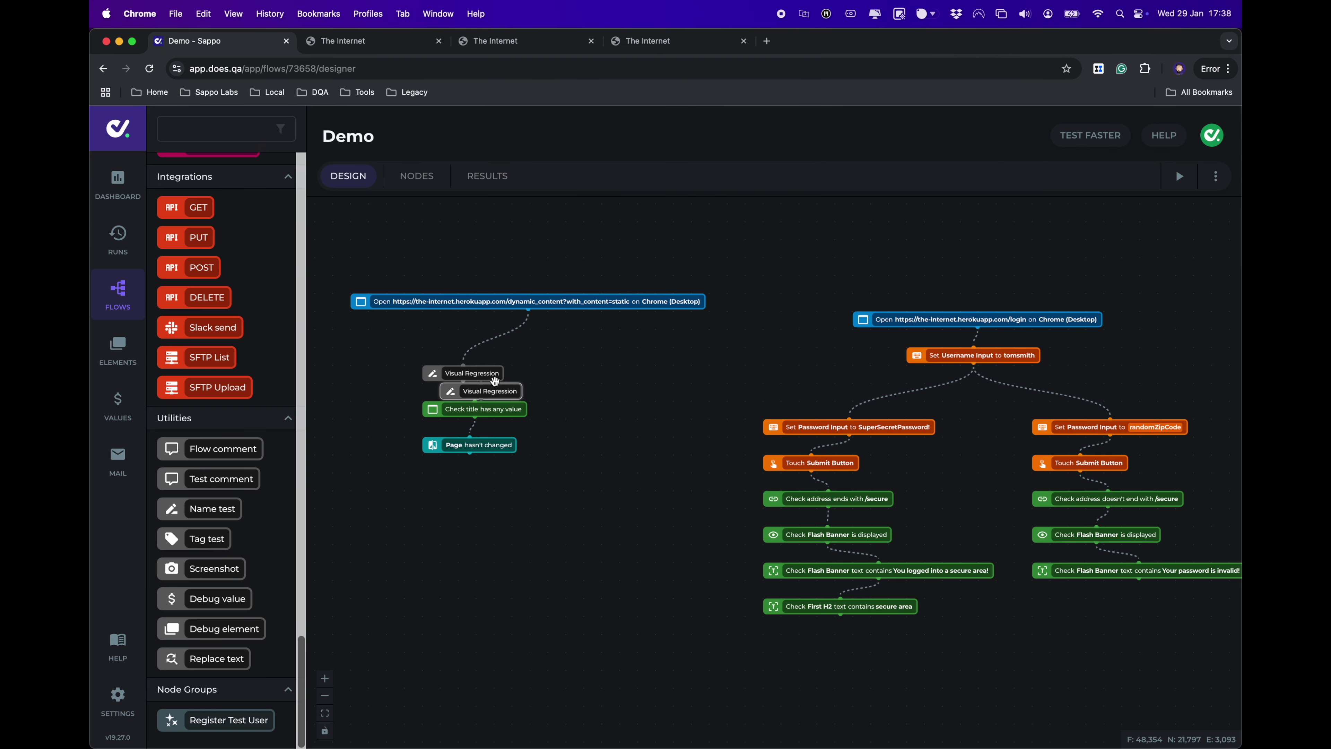
Insert a copy of the Visual Regression node between Set Username Input and the valid password node, and rename it Login - Valid
{"action": "left_click_drag", "start_coordinate": [482, 374], "coordinate": [856, 387]}
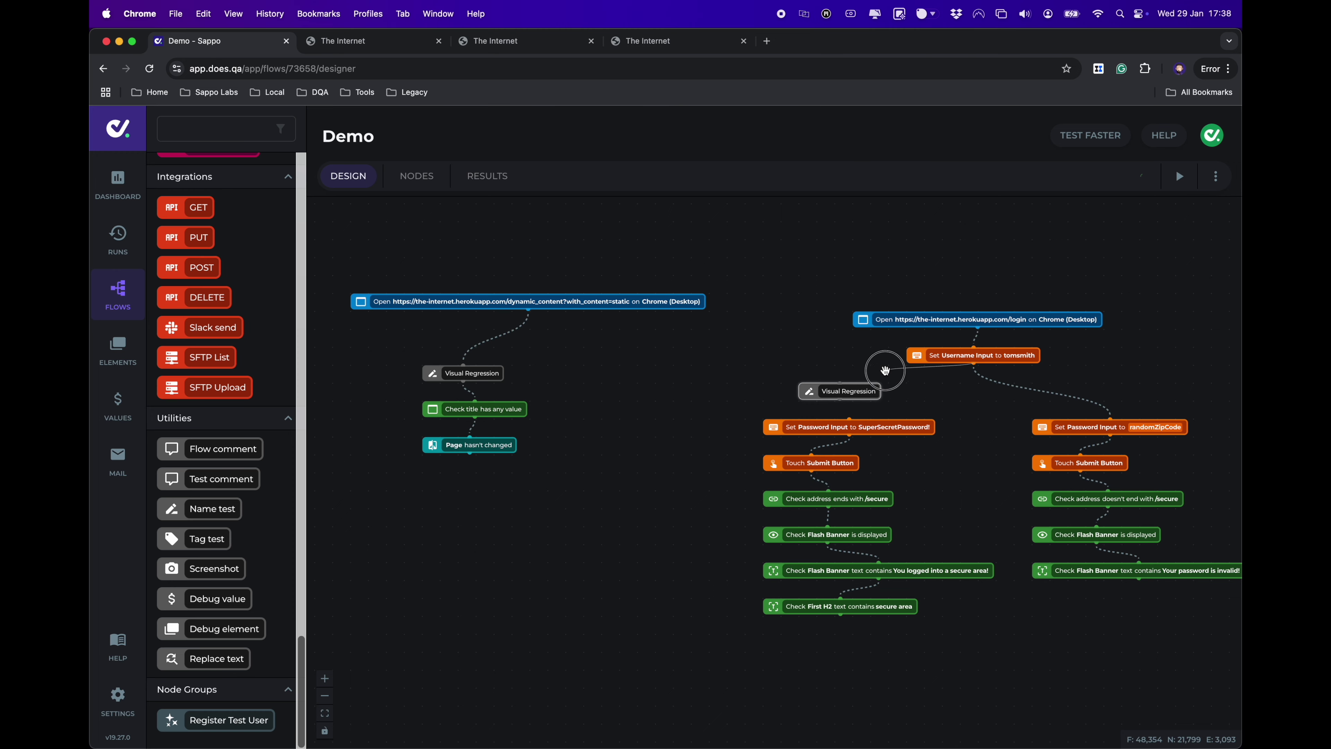
{"action": "left_click_drag", "start_coordinate": [840, 379], "coordinate": [841, 391]}
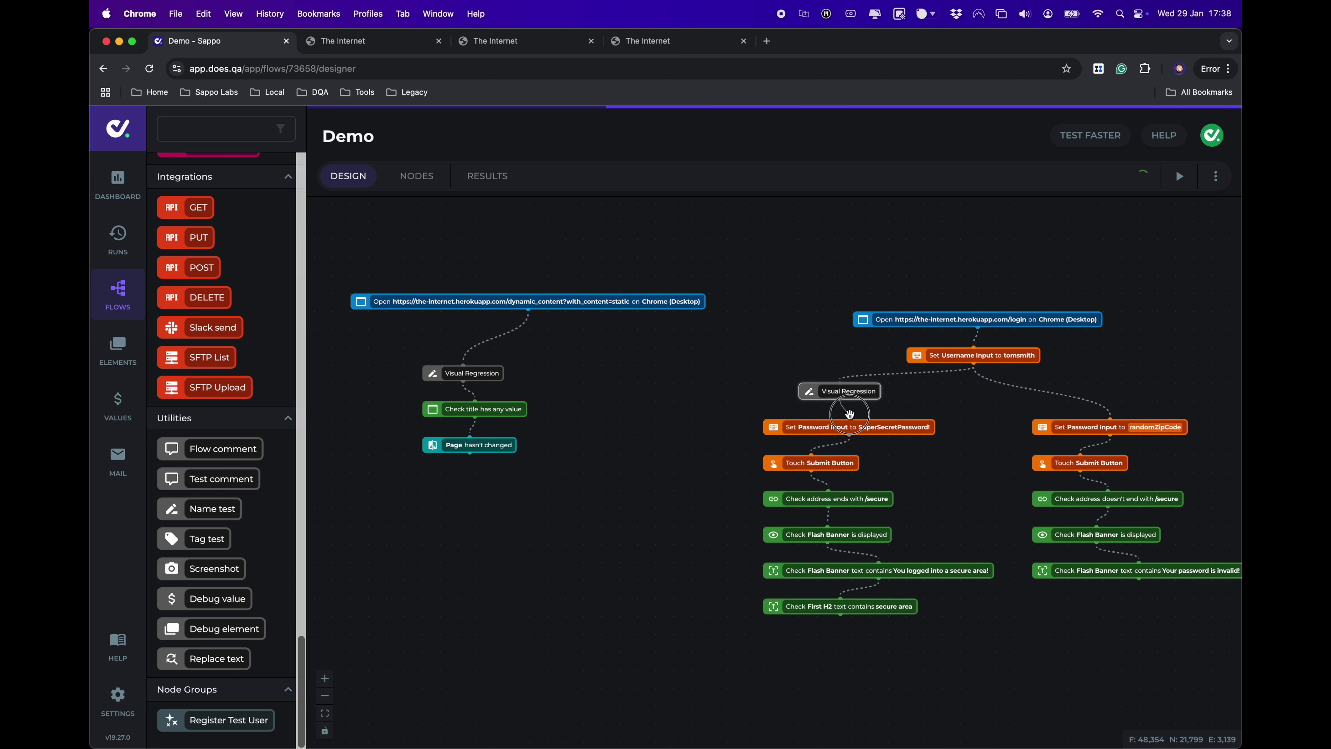
{"action": "left_click", "coordinate": [841, 391]}
{"action": "left_click_drag", "start_coordinate": [619, 452], "coordinate": [456, 458]}
{"action": "type", "text": "Login - Valid"}
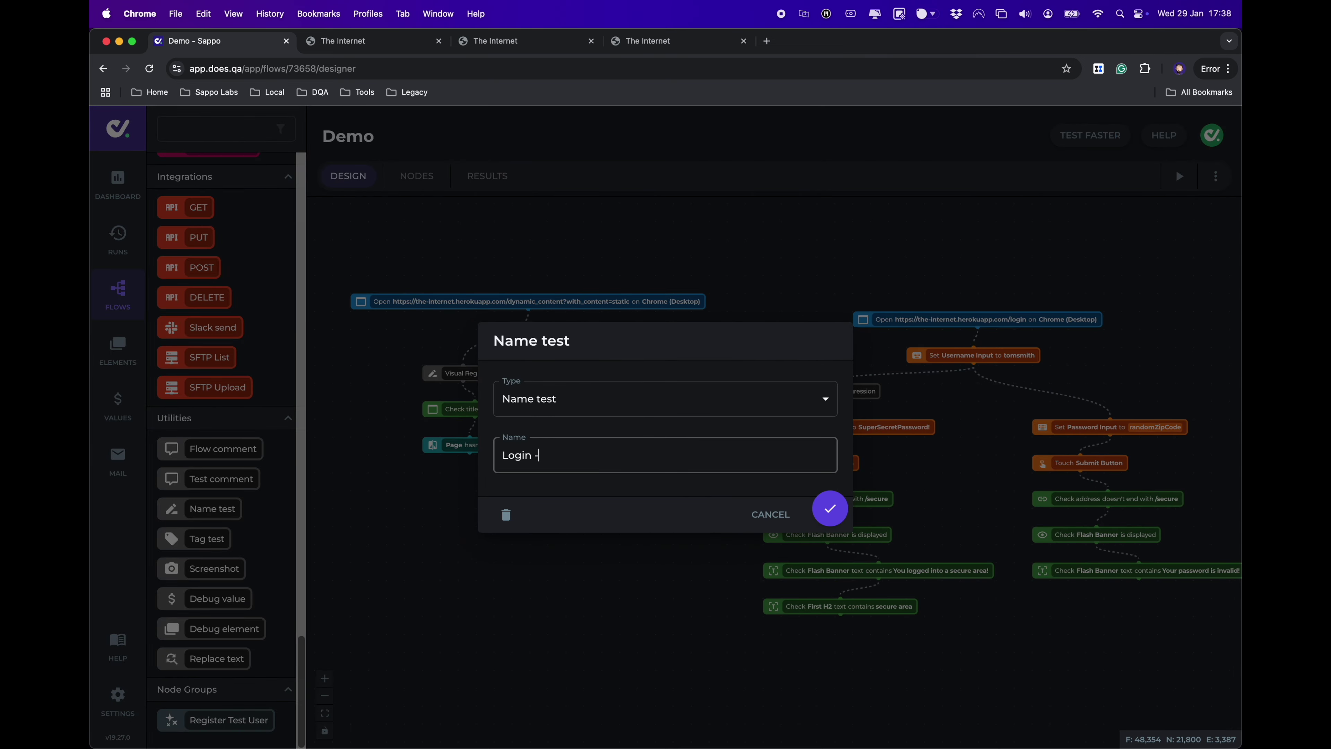
{"action": "left_click", "coordinate": [844, 510]}
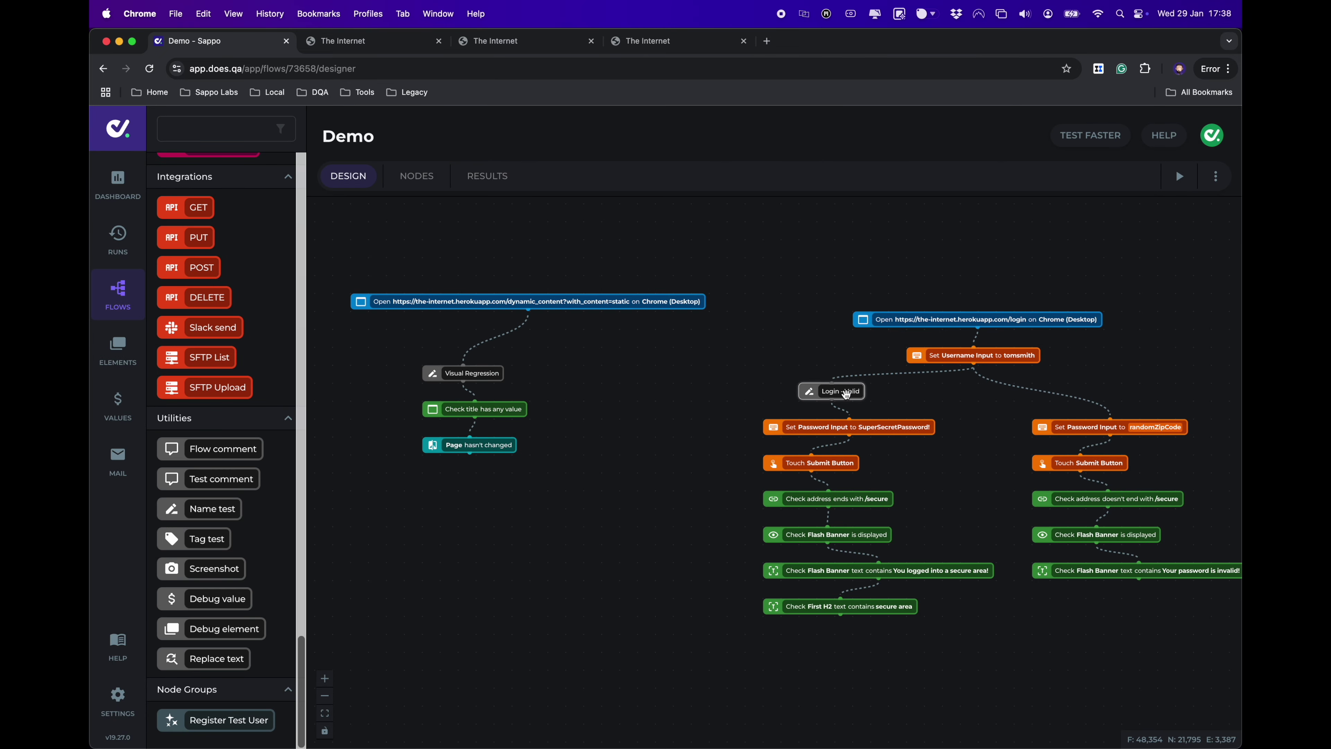
Insert a copy of the Login - Valid node between Set Username Input and the randomZipCode password node, and rename it Login - Invalid
{"action": "left_click_drag", "start_coordinate": [846, 394], "coordinate": [981, 391]}
{"action": "mouse_move", "coordinate": [1110, 415]}
{"action": "left_mouse_down"}
{"action": "mouse_move", "coordinate": [992, 386]}
{"action": "mouse_move", "coordinate": [1111, 419]}
{"action": "left_mouse_up"}
{"action": "left_click_drag", "start_coordinate": [1009, 389], "coordinate": [1082, 389]}
{"action": "double_click", "coordinate": [1082, 388]}
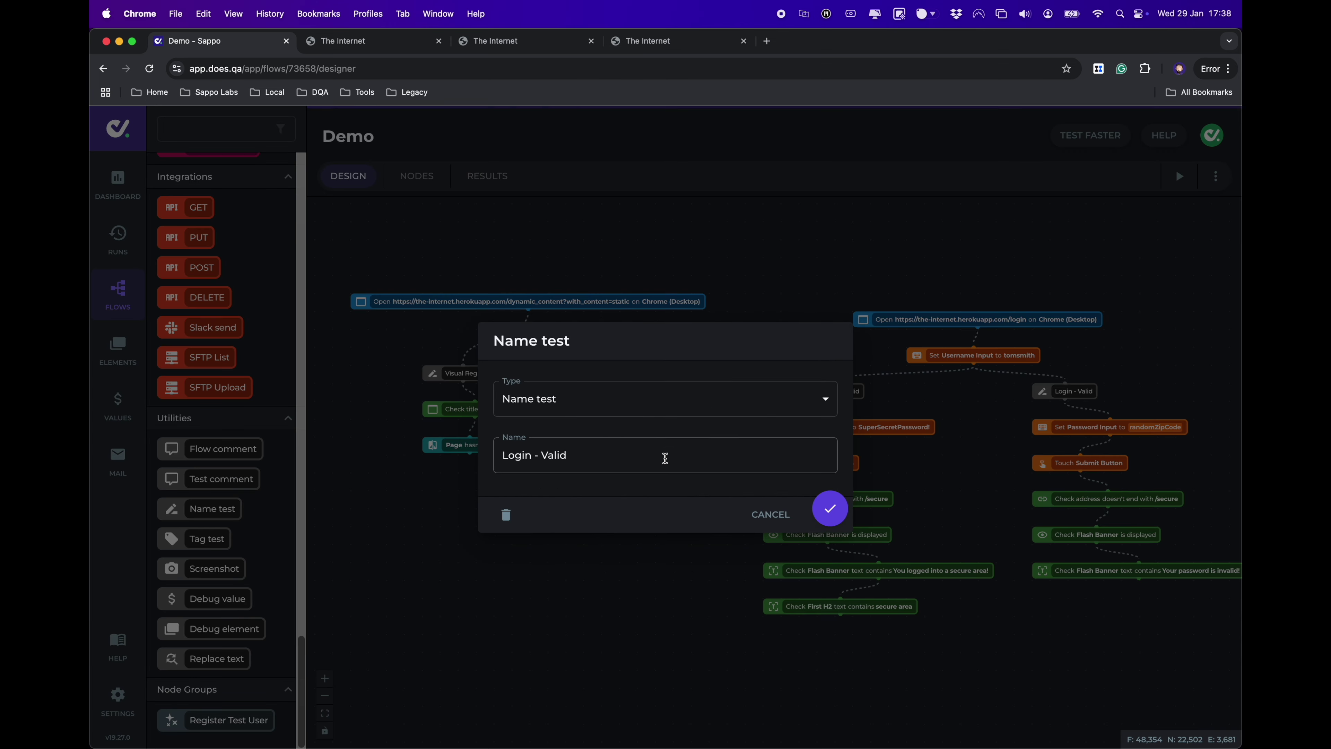
{"action": "double_click", "coordinate": [553, 455]}
{"action": "type", "text": "Inv"}
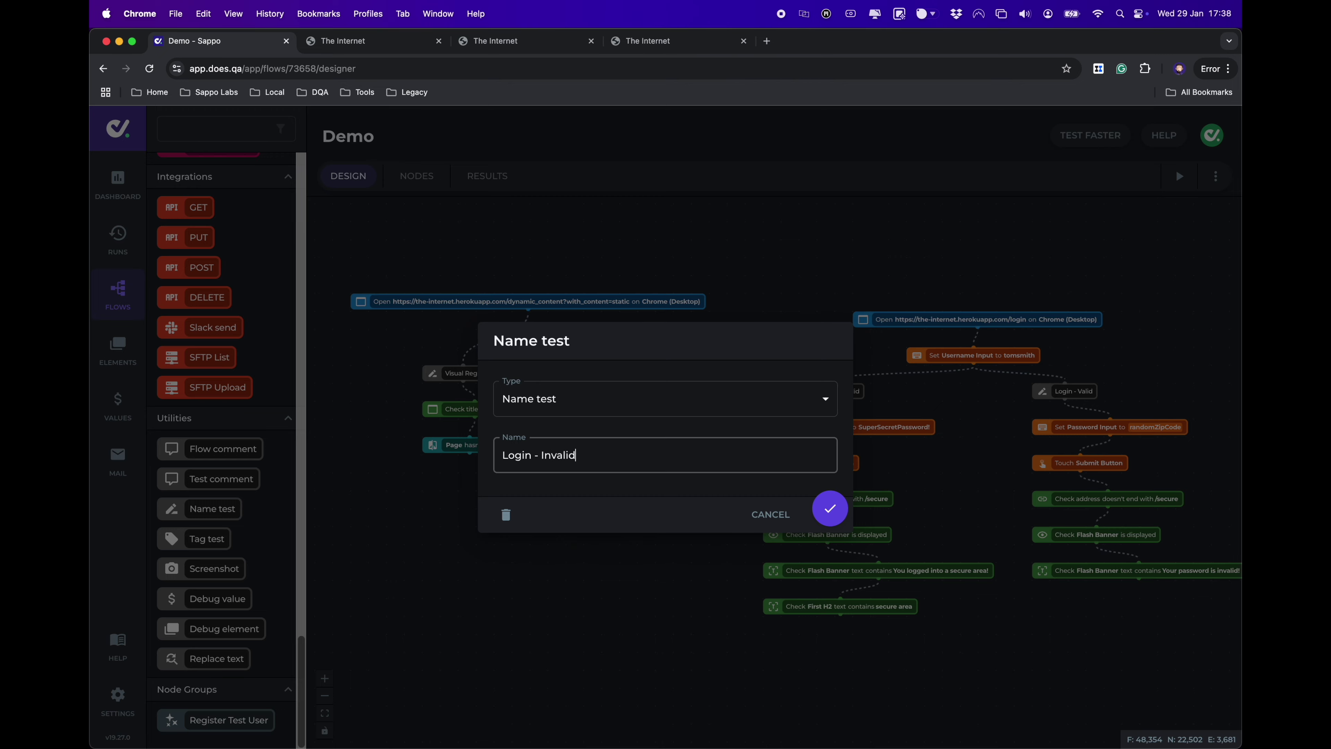
{"action": "left_click", "coordinate": [830, 508]}
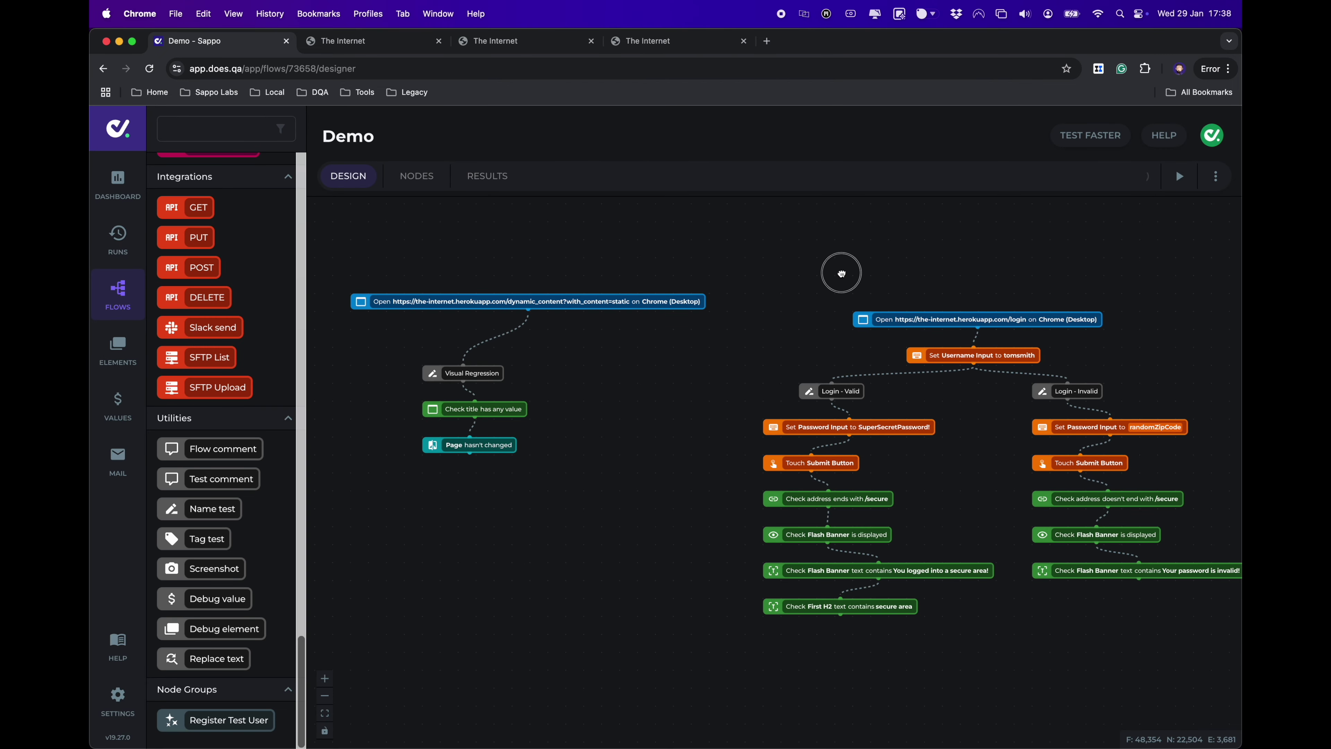
Generate a preview run of the Demo flow's named tests in the results
{"action": "left_click", "coordinate": [487, 175]}
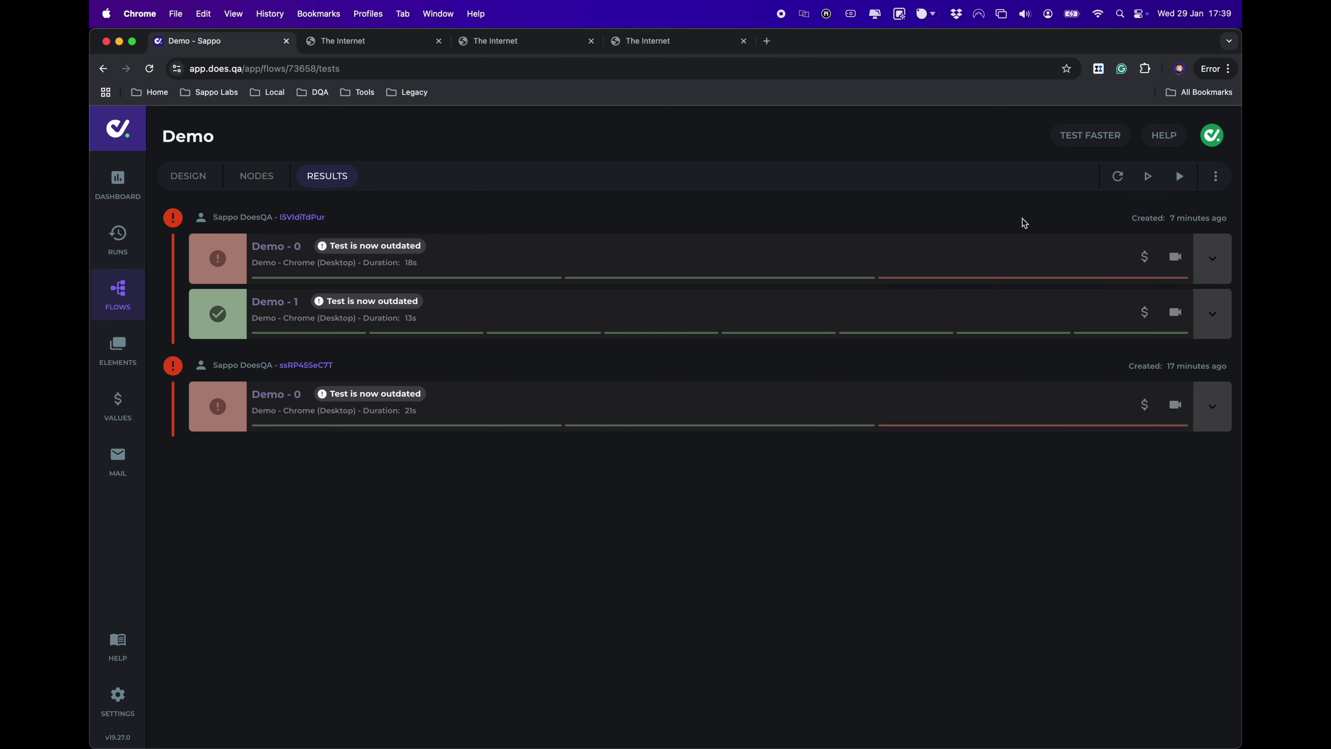
{"action": "left_click", "coordinate": [1117, 176]}
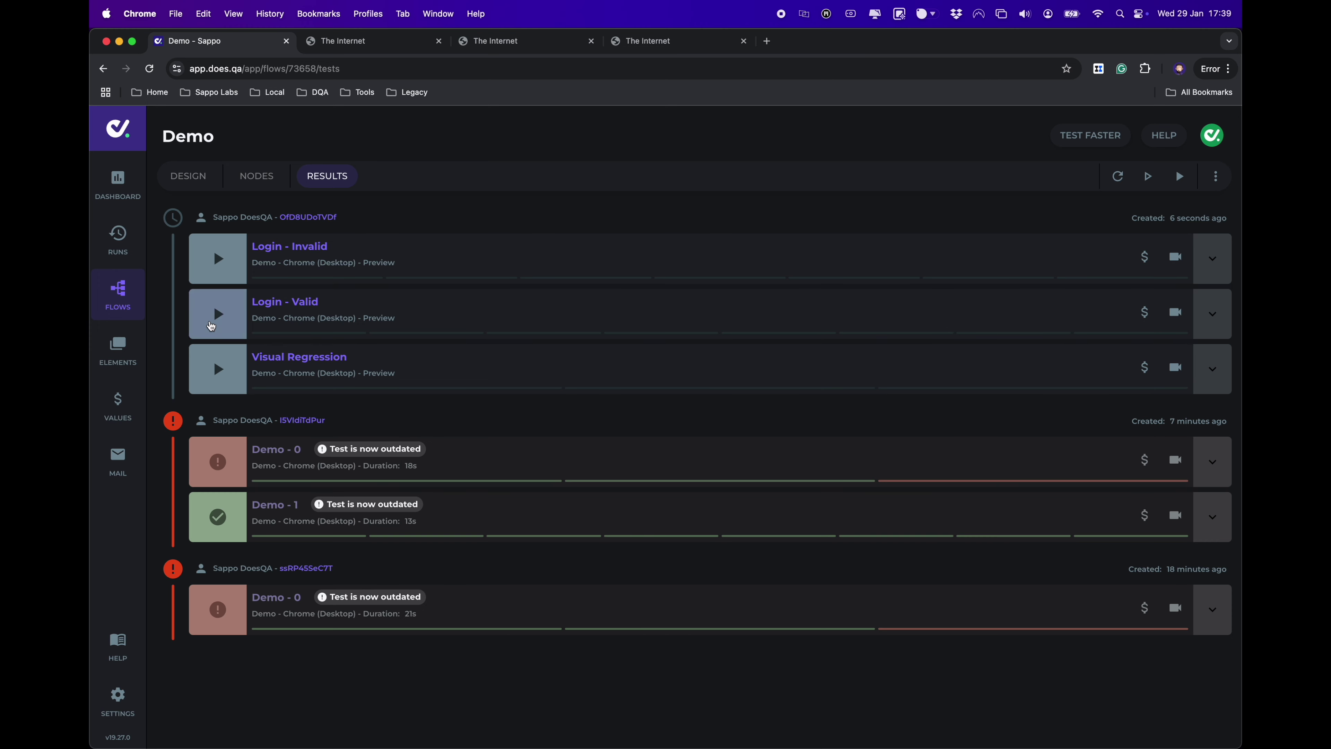
Examine the step screenshots of the earlier Demo - 1 test from opening the login page through touching the submit button
{"action": "left_click", "coordinate": [1212, 517]}
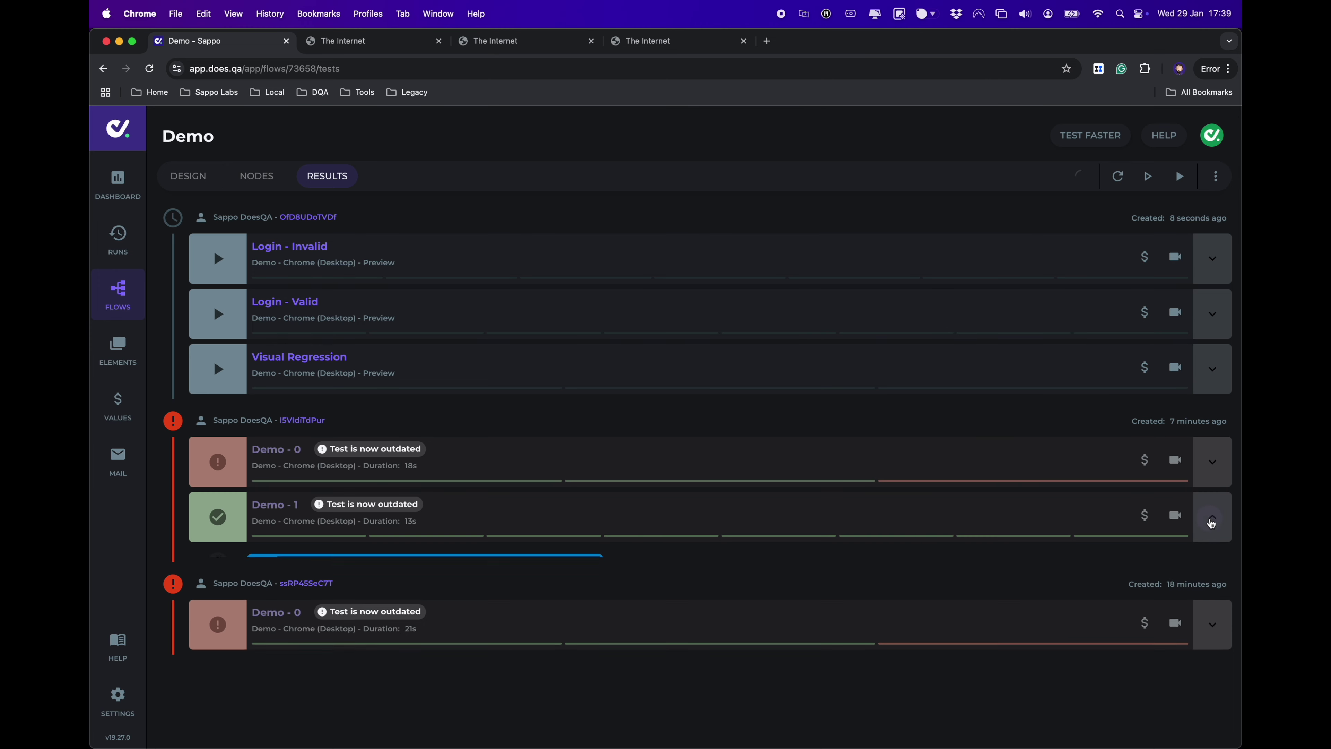
{"action": "scroll", "coordinate": [592, 603], "scroll_direction": "down", "scroll_amount": 10}
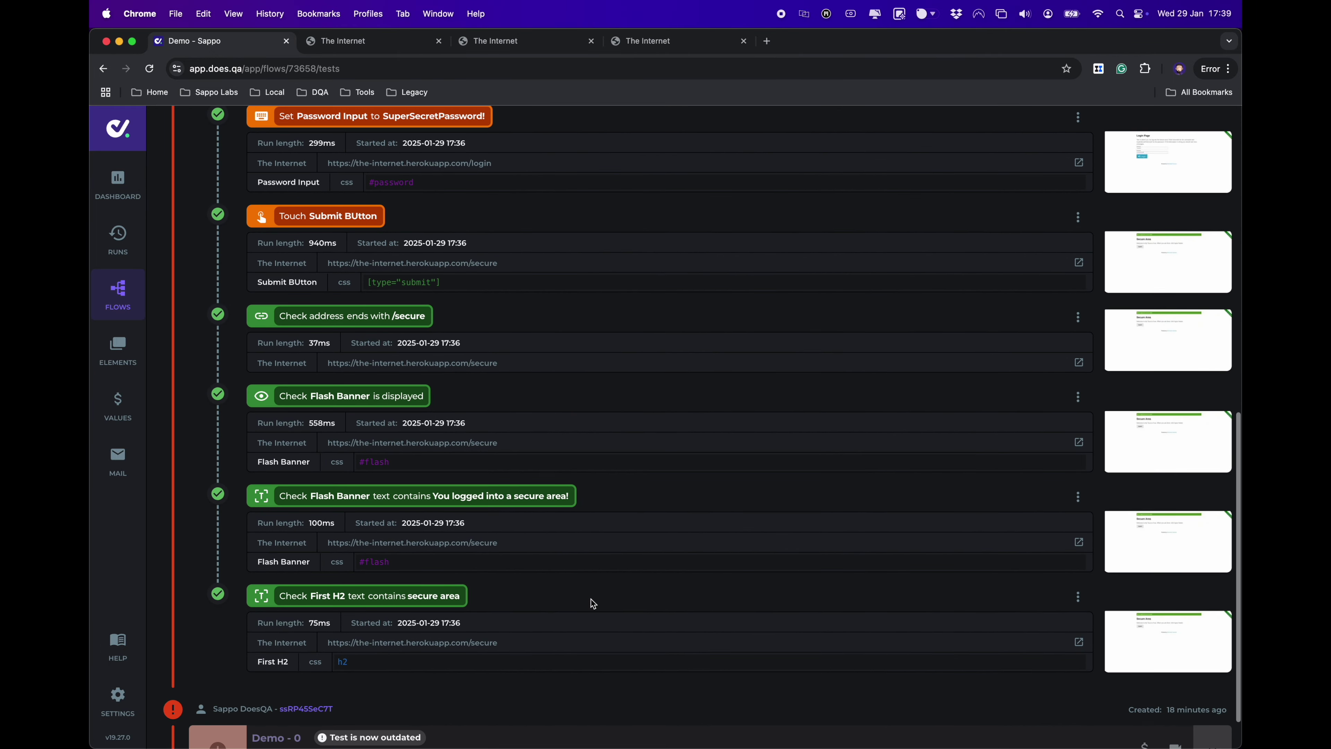
{"action": "scroll", "coordinate": [800, 288], "scroll_direction": "up", "scroll_amount": 5}
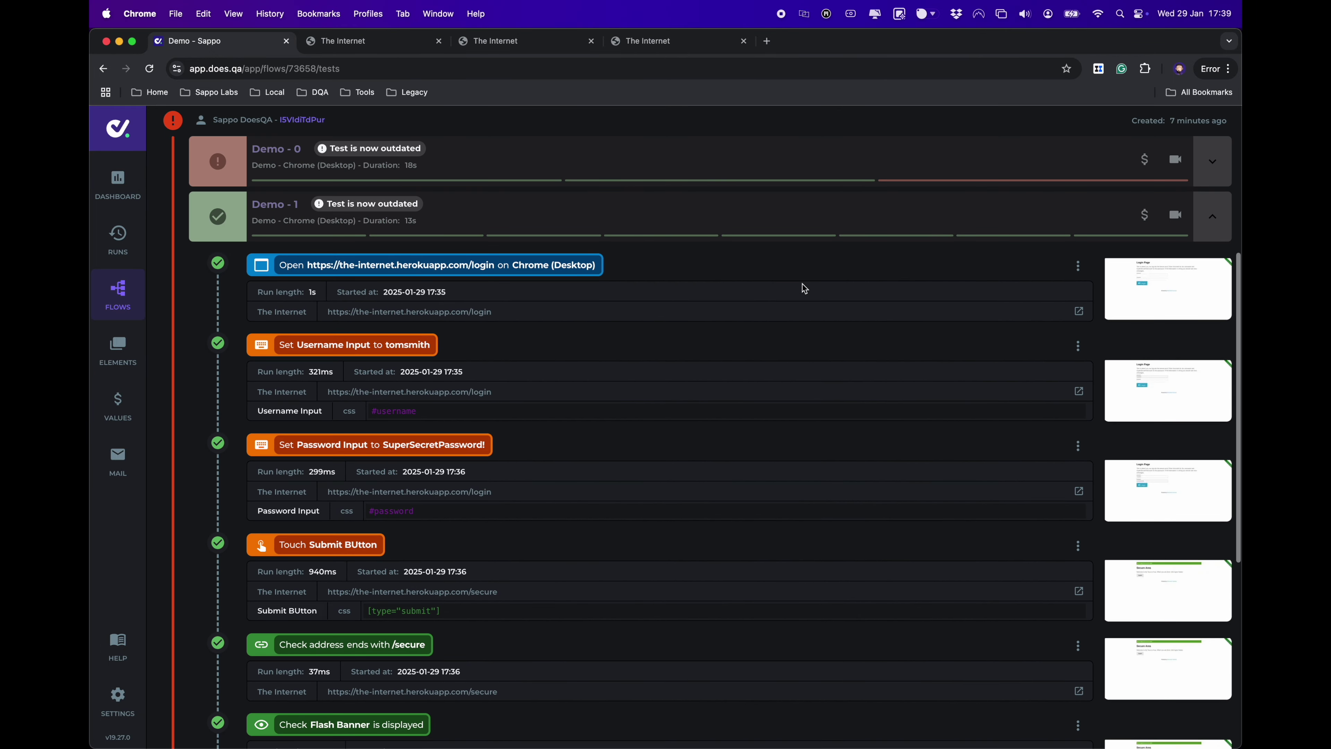
{"action": "left_click", "coordinate": [1168, 283]}
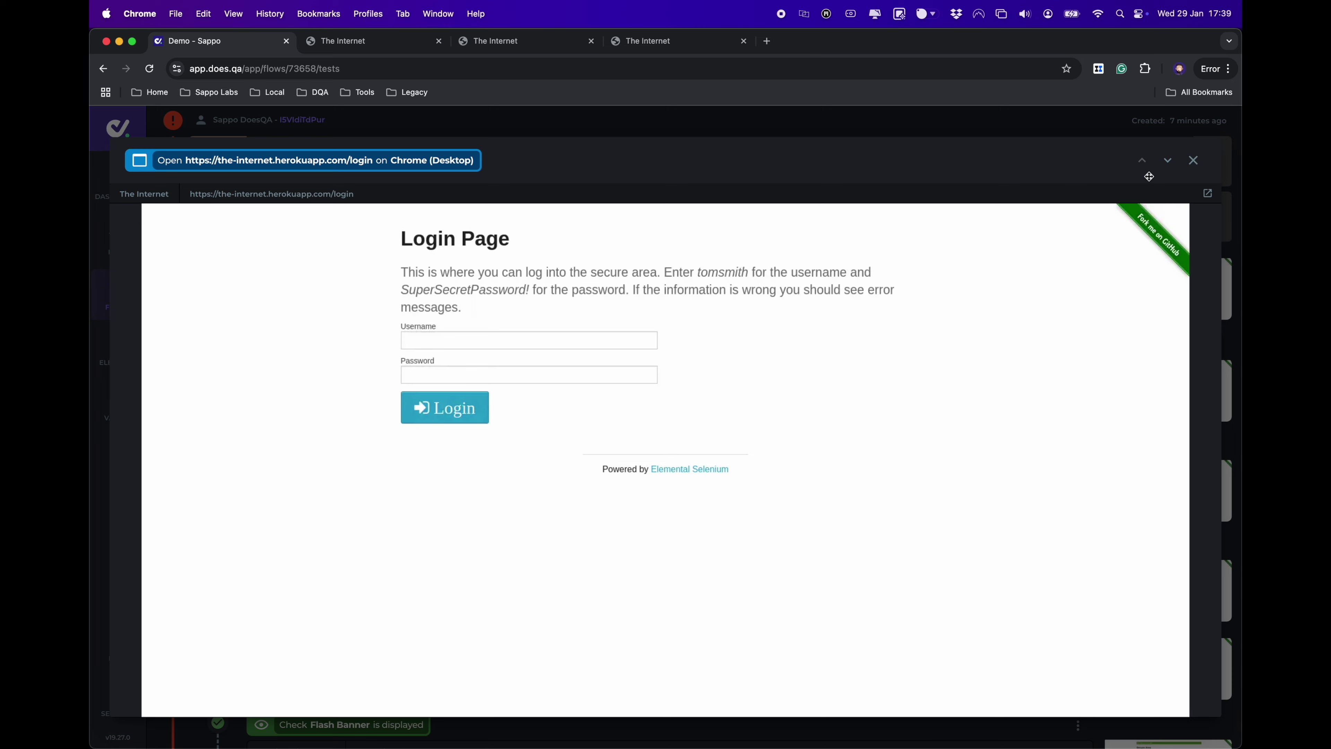
{"action": "left_click", "coordinate": [1168, 162]}
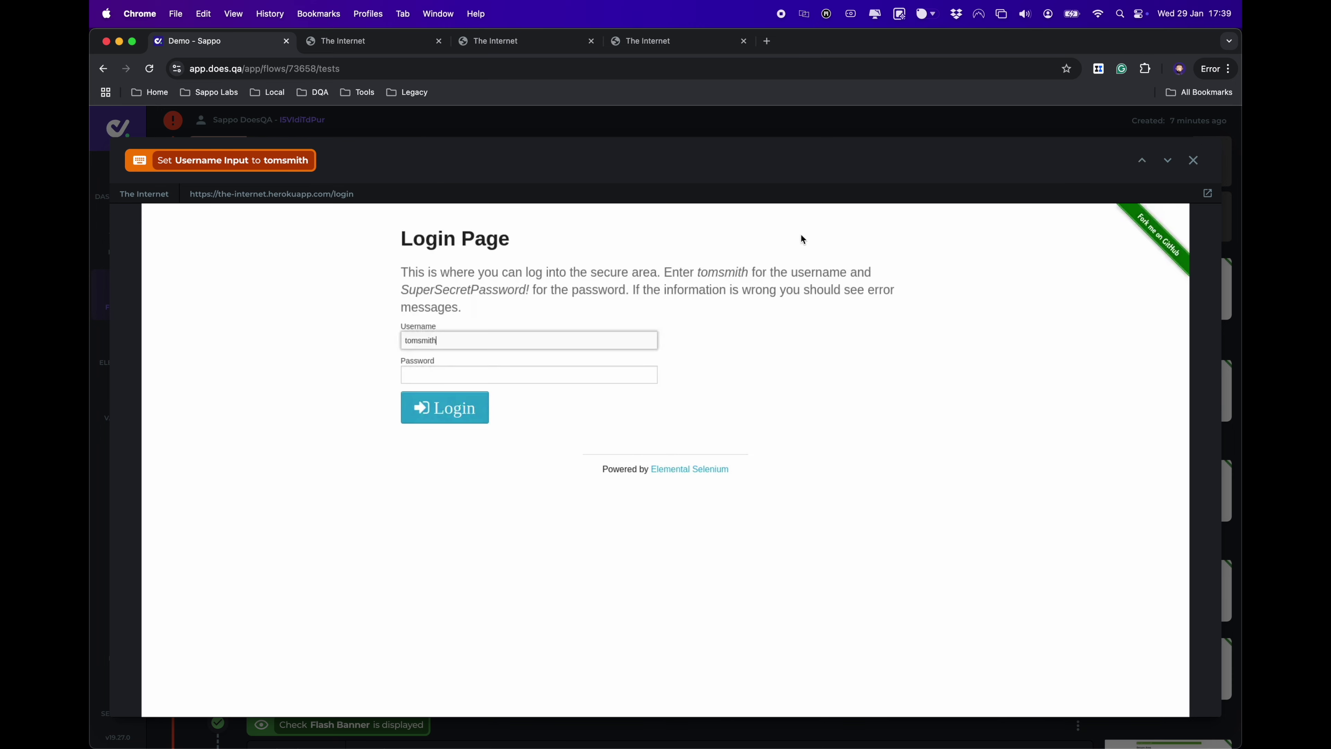
{"action": "left_click", "coordinate": [1168, 161]}
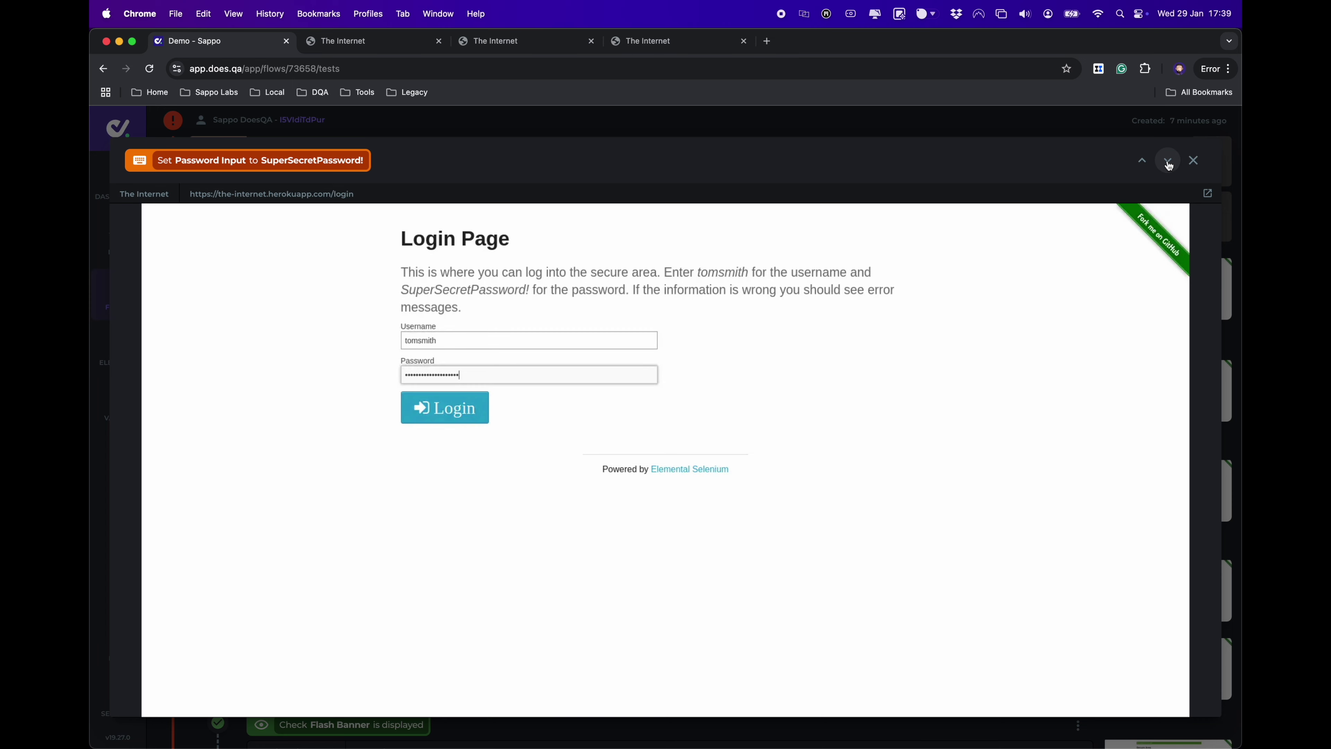
{"action": "left_click", "coordinate": [1168, 162]}
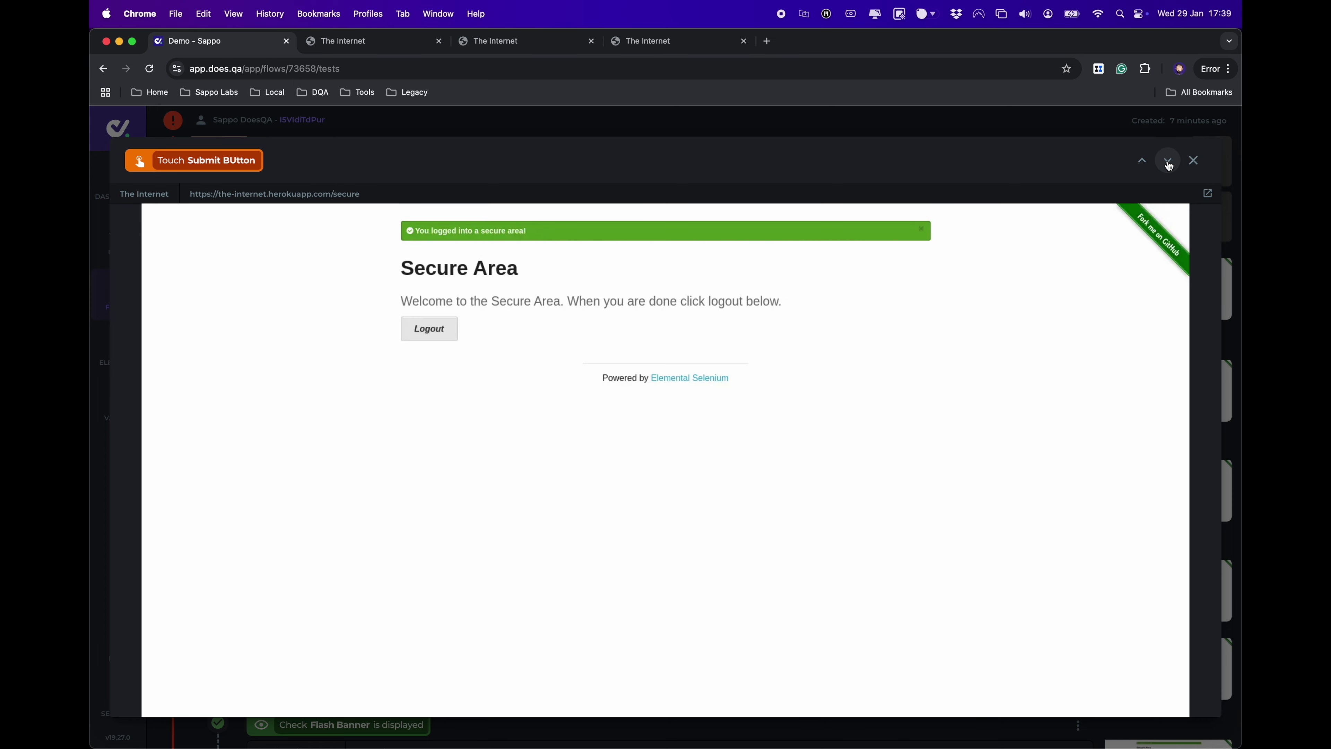
Examine Demo - 1's screenshots for the address, Flash Banner and First H2 checks, and collapse the test's details
{"action": "left_click", "coordinate": [1168, 163]}
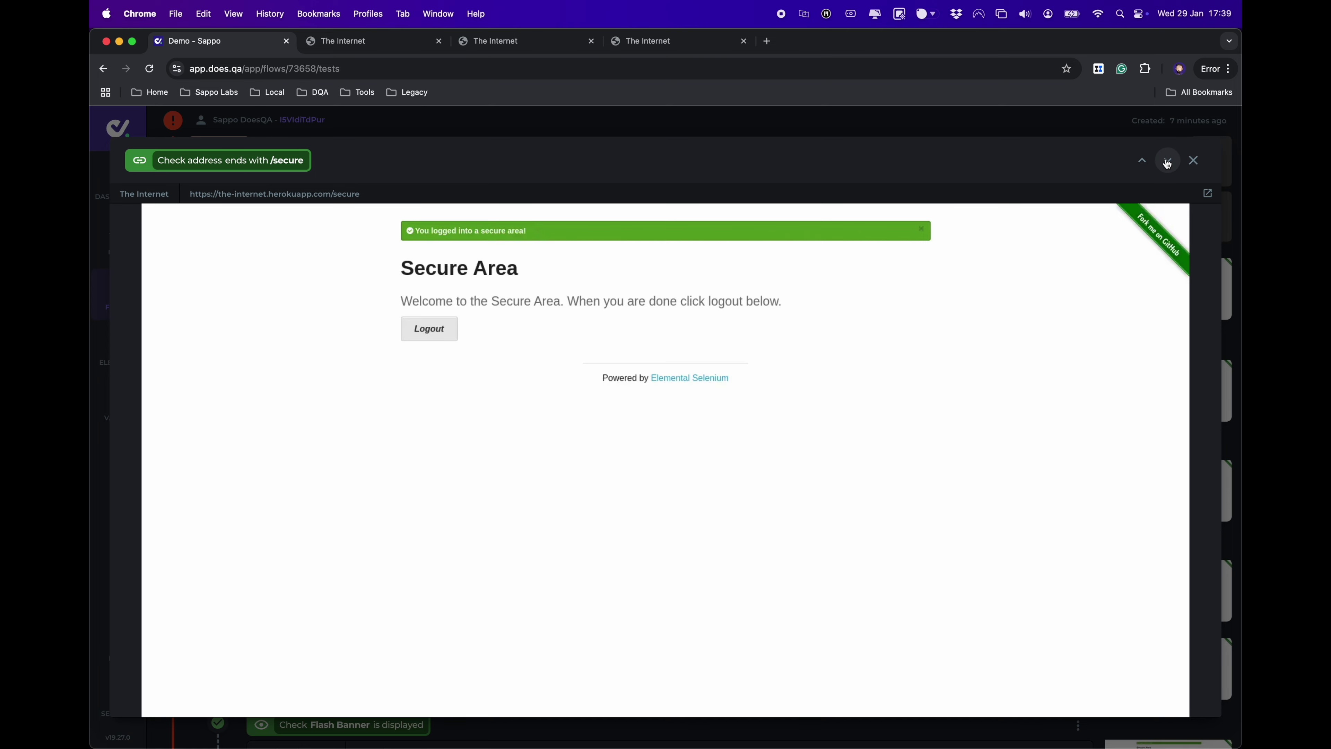
{"action": "left_click_drag", "start_coordinate": [298, 195], "coordinate": [383, 196]}
{"action": "left_click", "coordinate": [415, 191]}
{"action": "left_click", "coordinate": [1170, 162]}
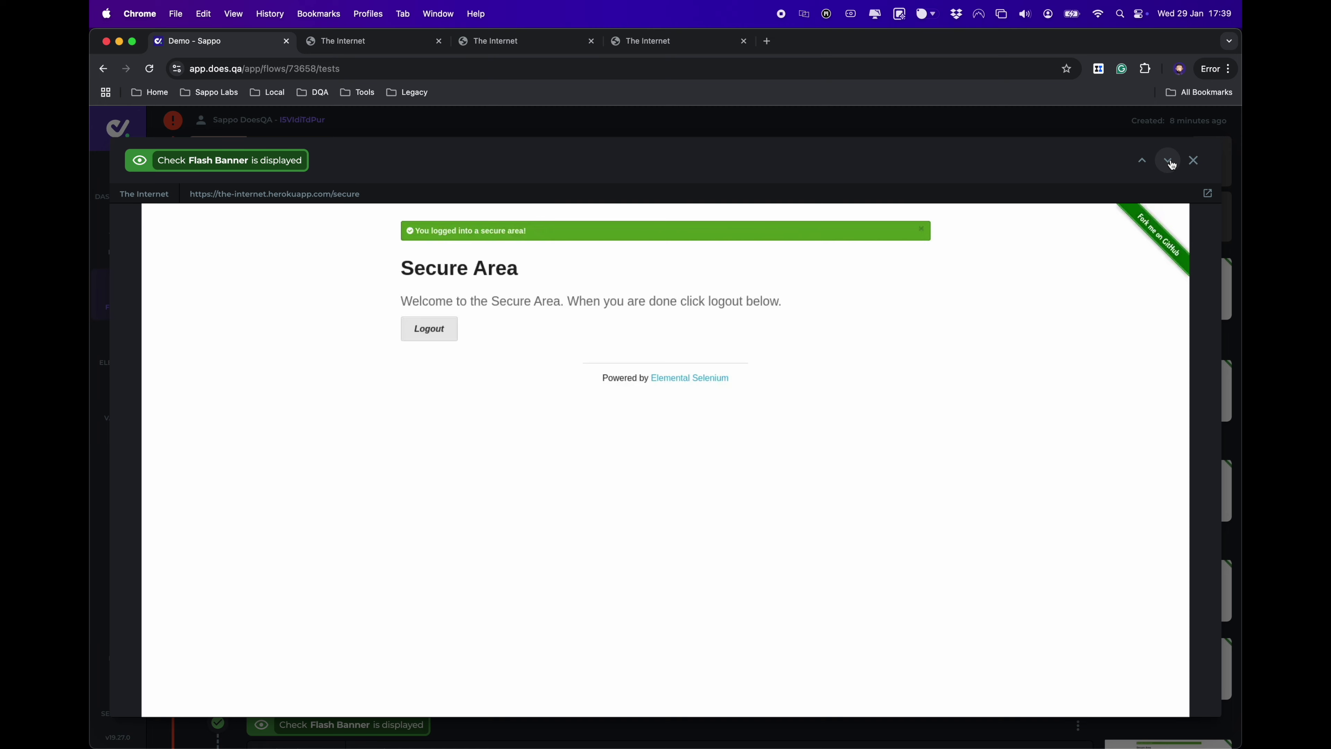
{"action": "left_click", "coordinate": [1170, 163]}
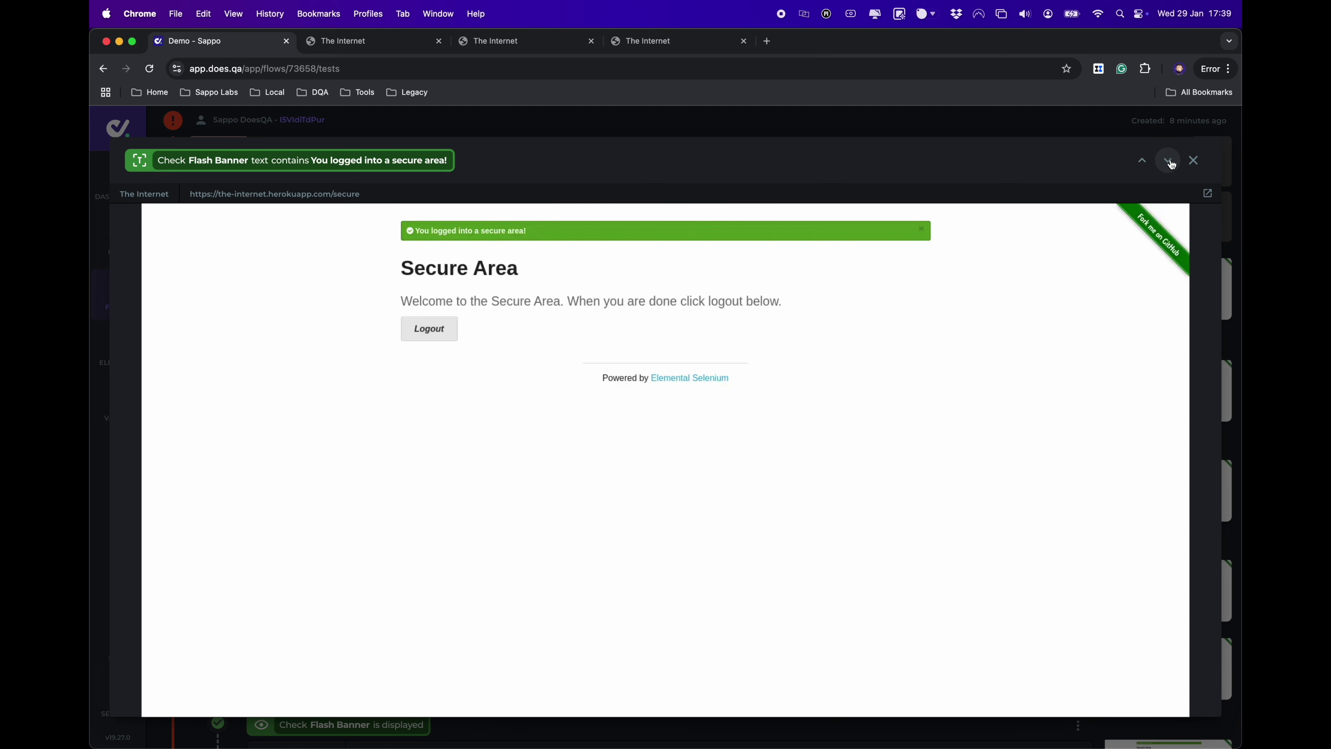
{"action": "left_click", "coordinate": [1170, 162]}
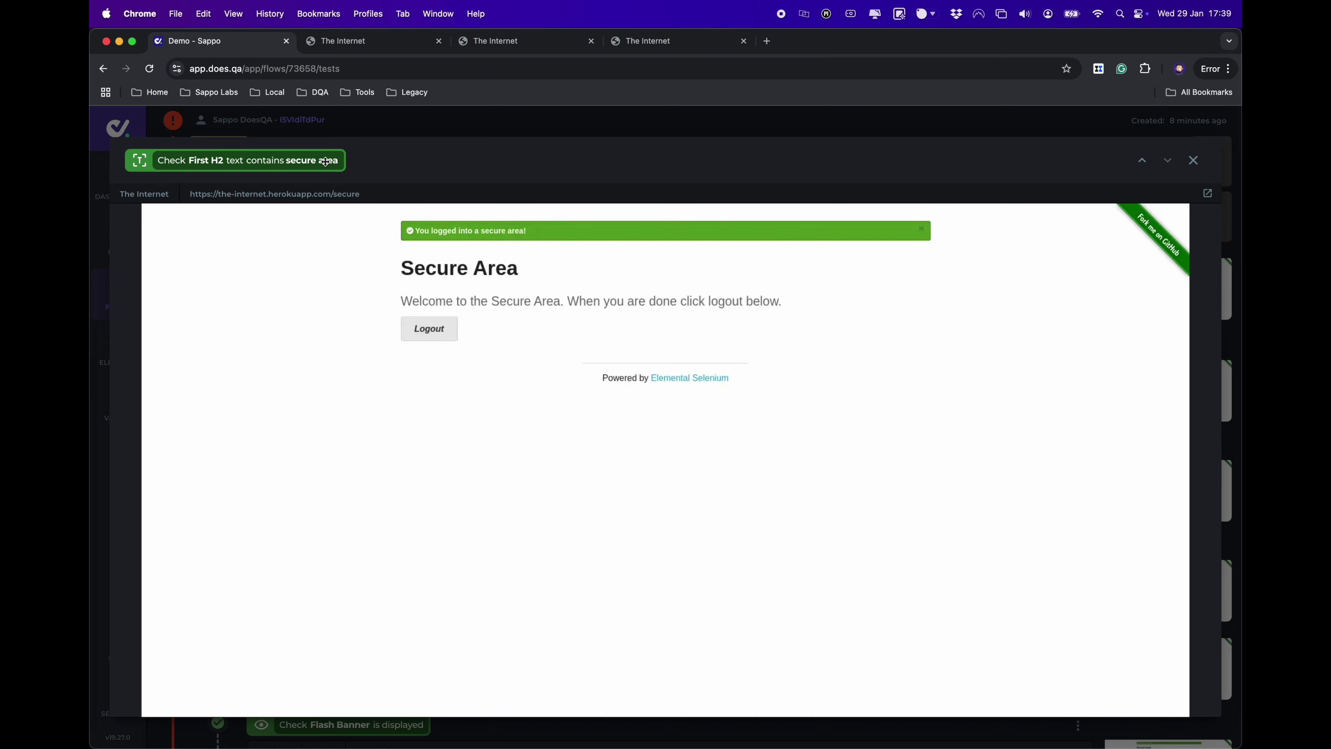
{"action": "left_click", "coordinate": [1194, 161]}
{"action": "scroll", "coordinate": [655, 592], "scroll_direction": "down", "scroll_amount": 5}
{"action": "scroll", "coordinate": [674, 624], "scroll_direction": "up", "scroll_amount": 15}
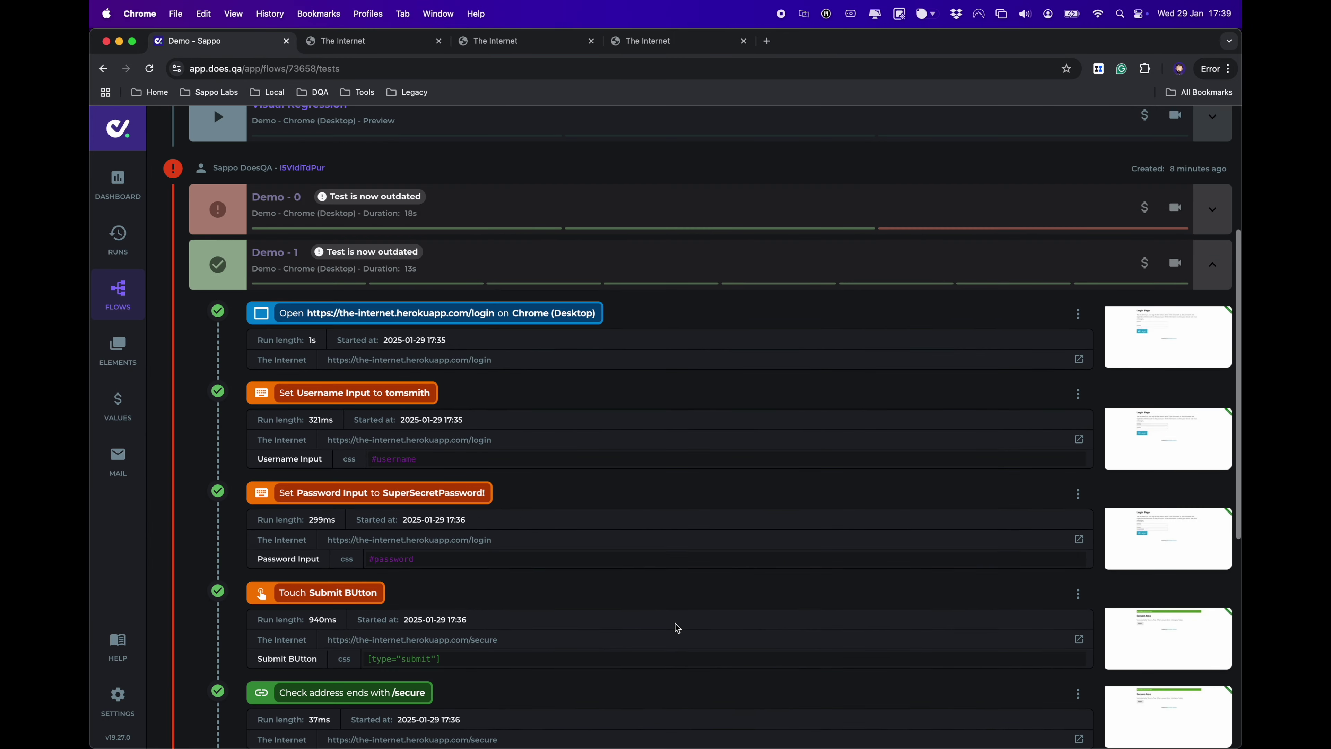
{"action": "left_click", "coordinate": [1213, 299]}
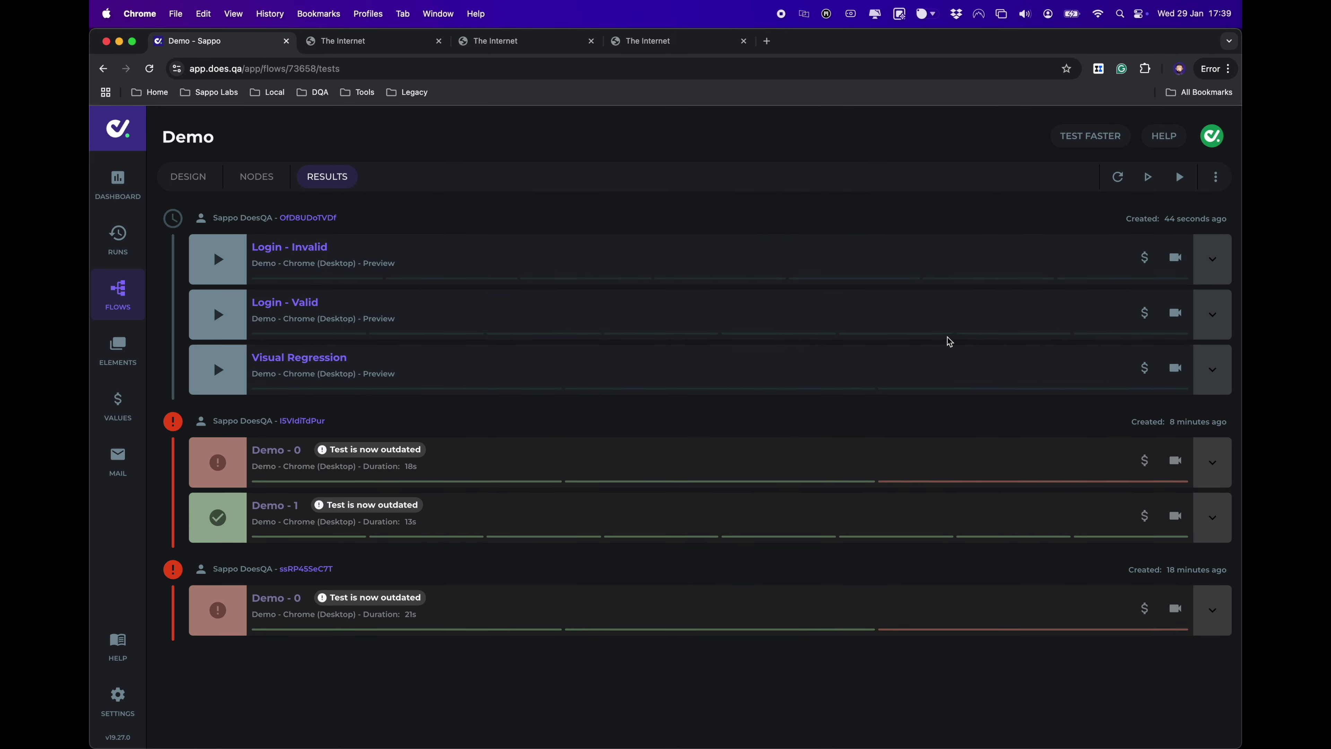
Run the previewed Login - Invalid test and review the screenshots of its steps, including the password and Flash Banner checks
{"action": "left_click", "coordinate": [217, 259]}
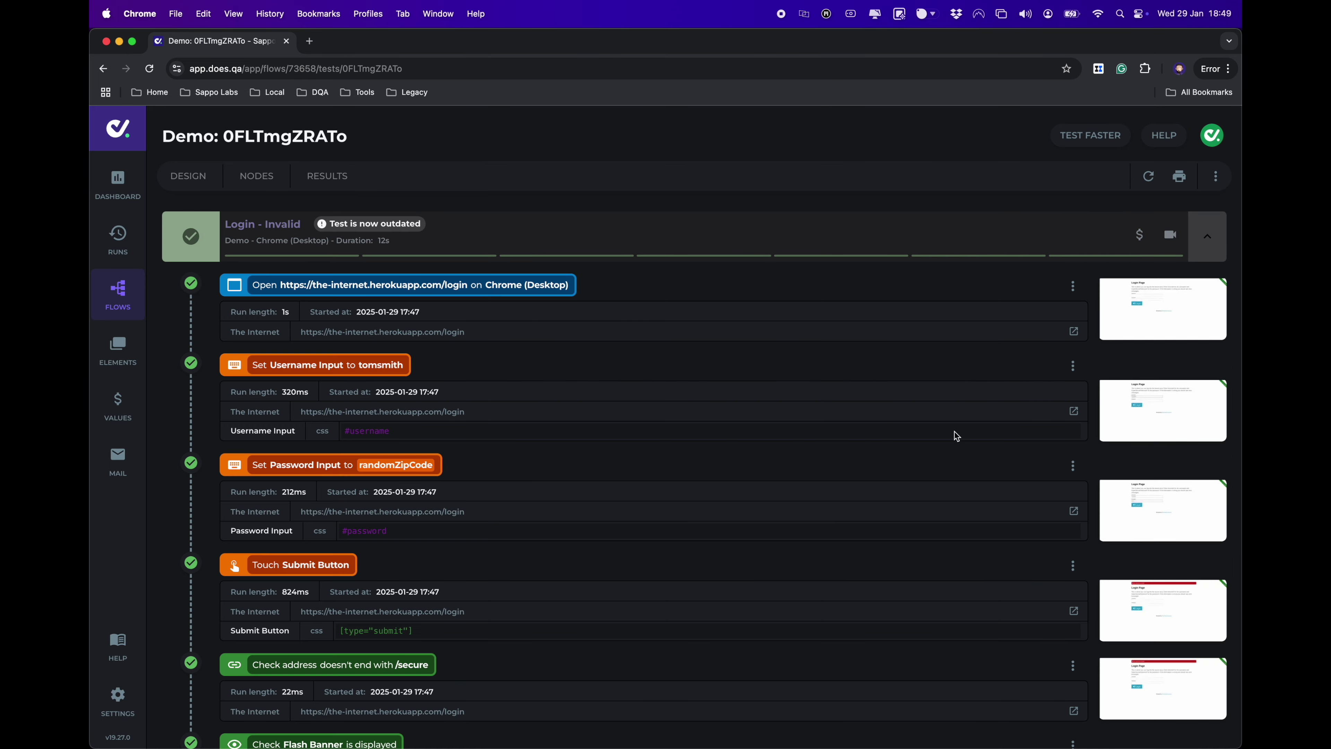
{"action": "left_click", "coordinate": [1142, 332]}
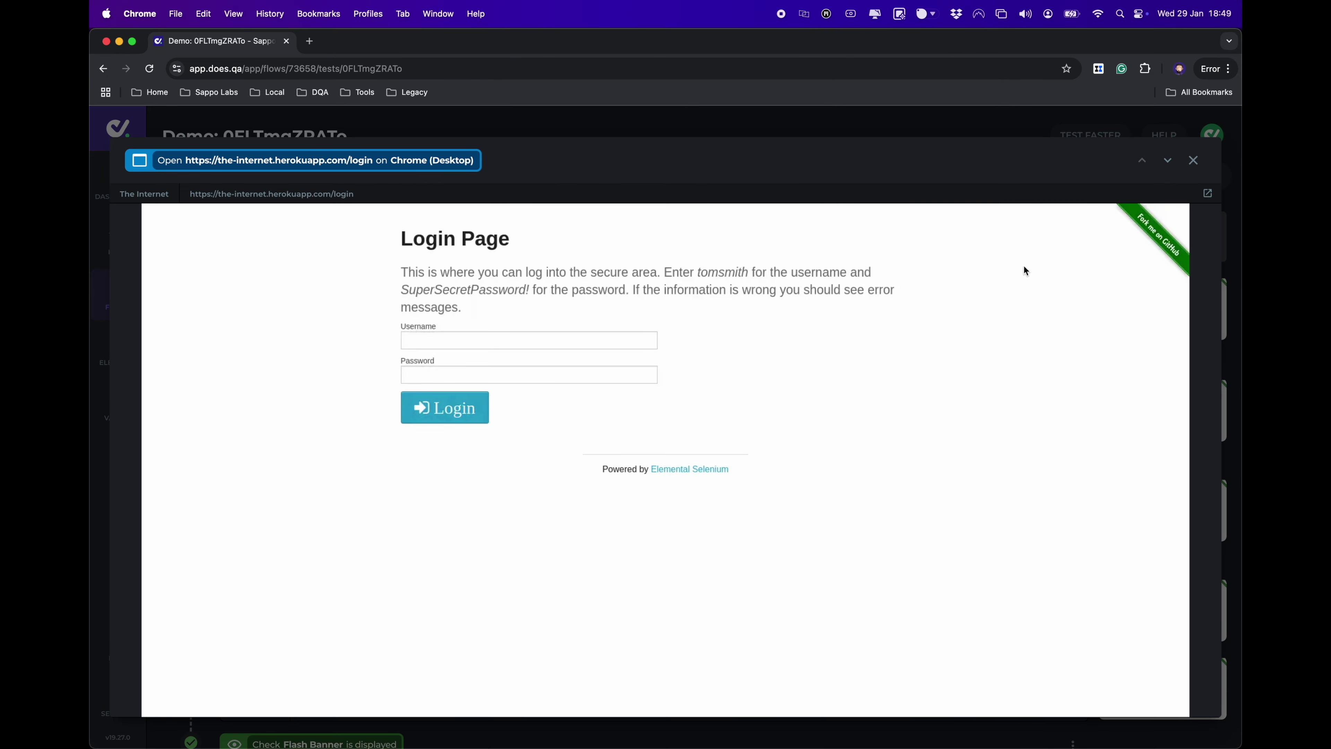
{"action": "left_click", "coordinate": [1171, 164]}
{"action": "left_click", "coordinate": [1173, 167]}
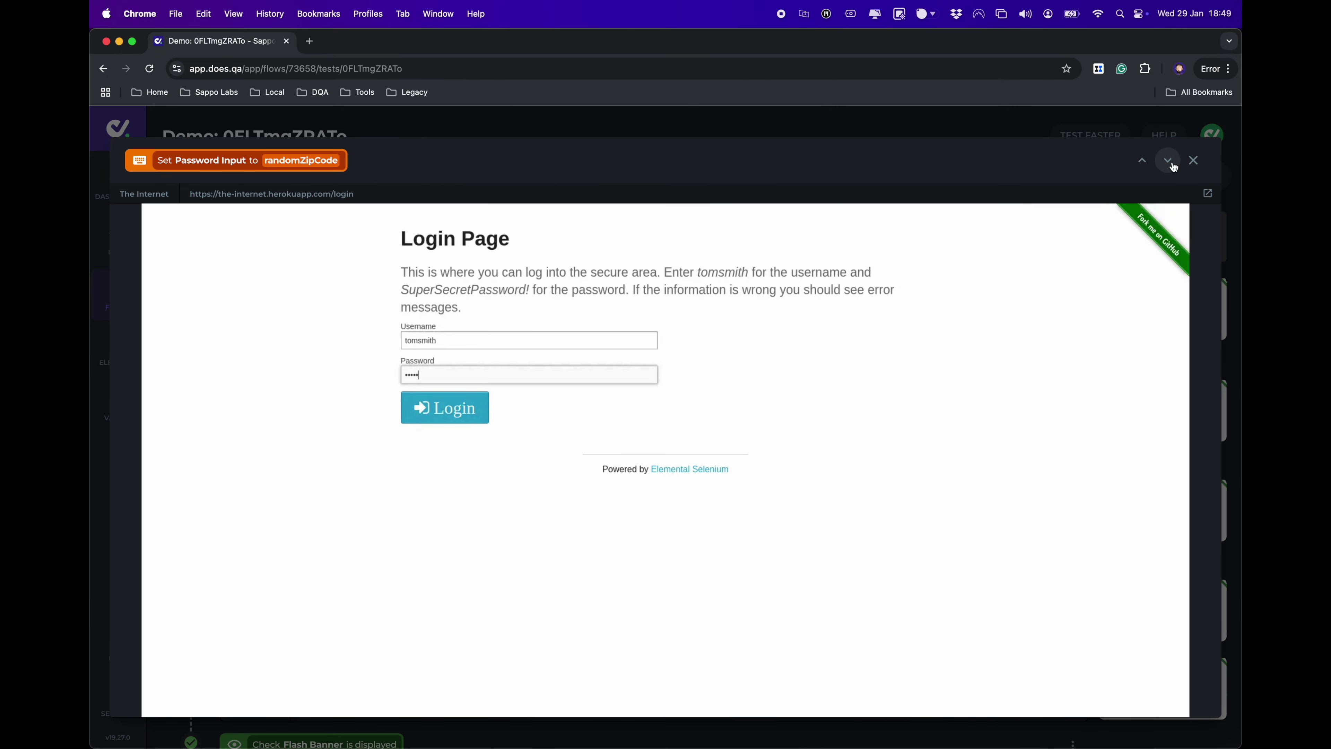
{"action": "left_click", "coordinate": [1174, 167]}
{"action": "left_click", "coordinate": [1173, 167]}
{"action": "left_click", "coordinate": [1173, 165]}
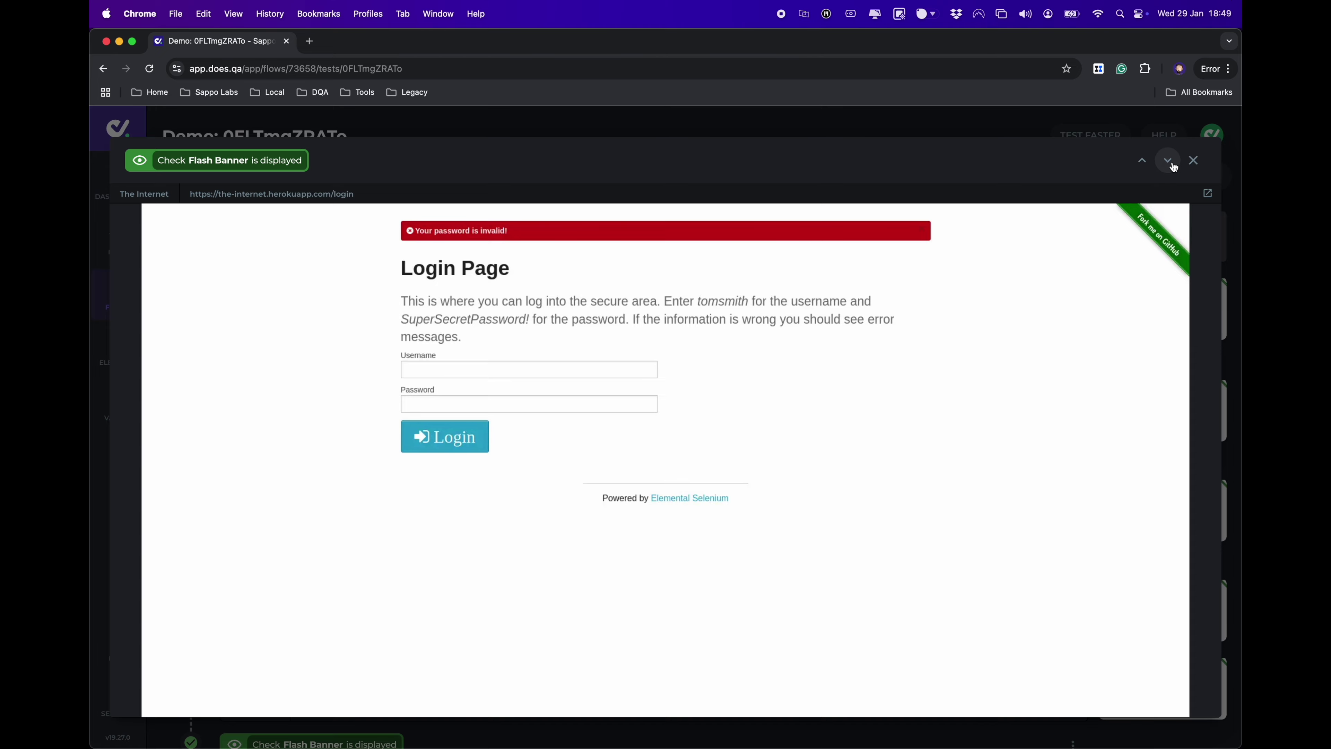
{"action": "left_click", "coordinate": [1172, 163]}
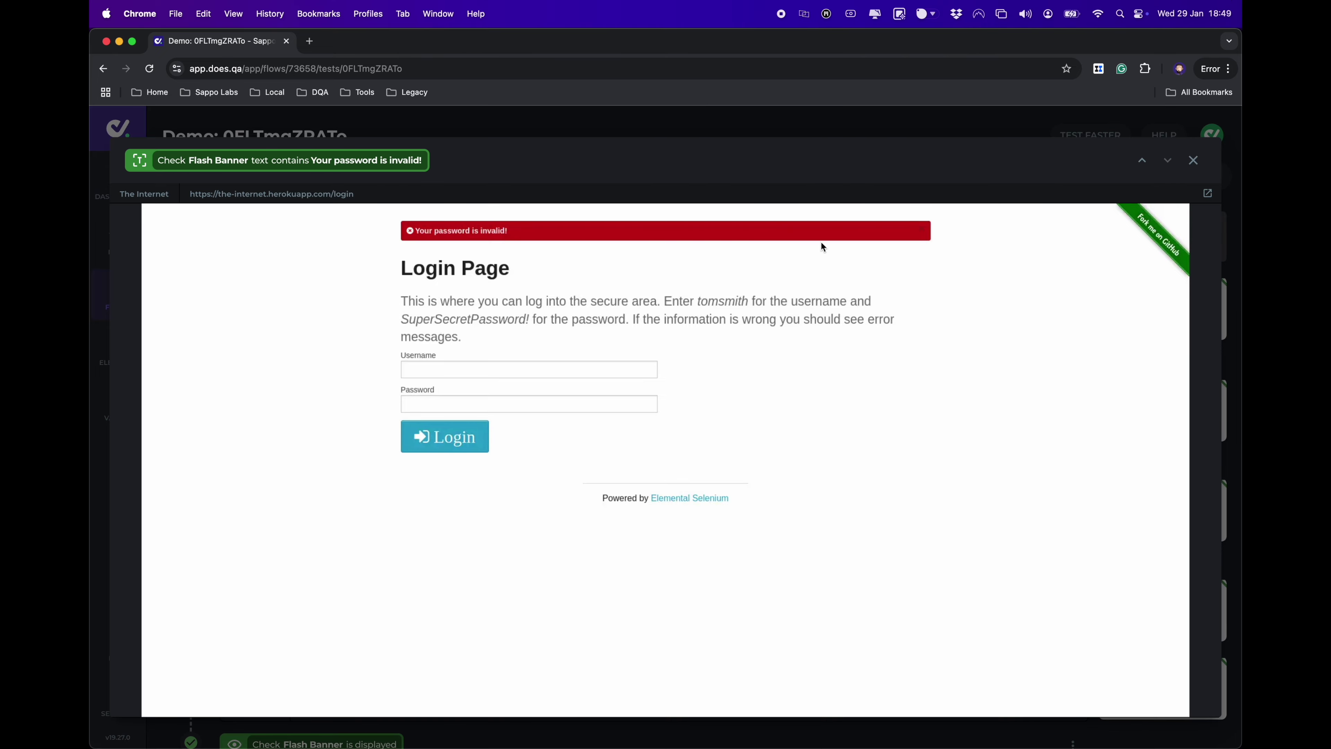
{"action": "left_click", "coordinate": [1193, 160]}
{"action": "scroll", "coordinate": [757, 552], "scroll_direction": "down", "scroll_amount": 5}
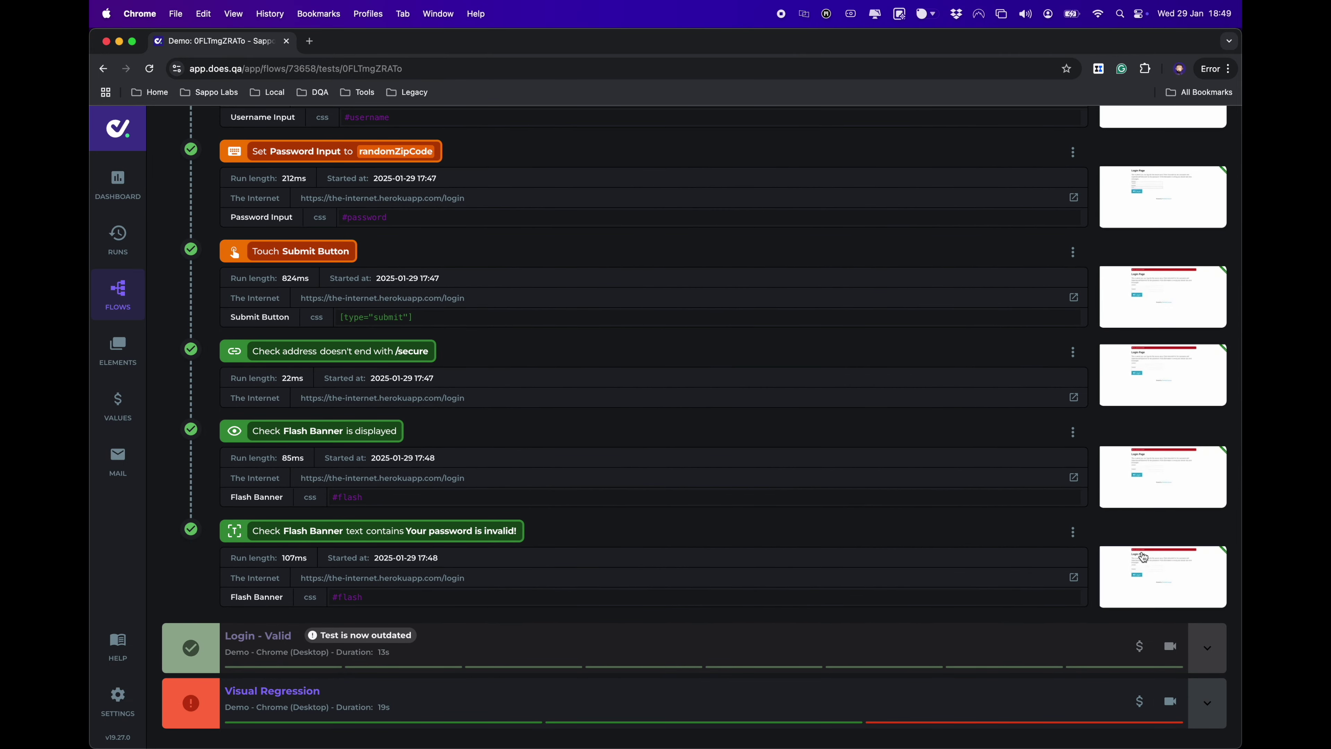
{"action": "scroll", "coordinate": [1145, 559], "scroll_direction": "up", "scroll_amount": 6}
{"action": "left_click", "coordinate": [1204, 243]}
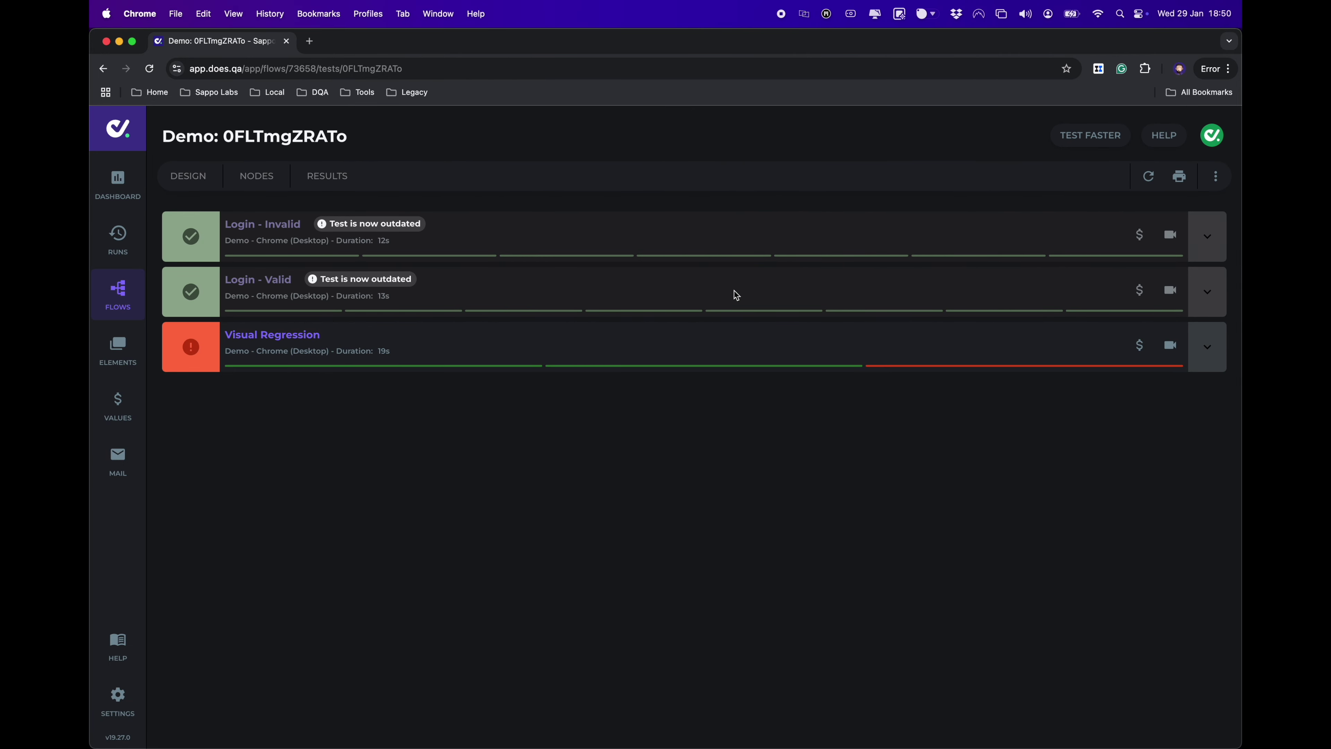
Look over the Login - Valid steps and examine the Visual Regression page check's control compared to actual image
{"action": "left_click", "coordinate": [1210, 294]}
{"action": "left_click", "coordinate": [1208, 293]}
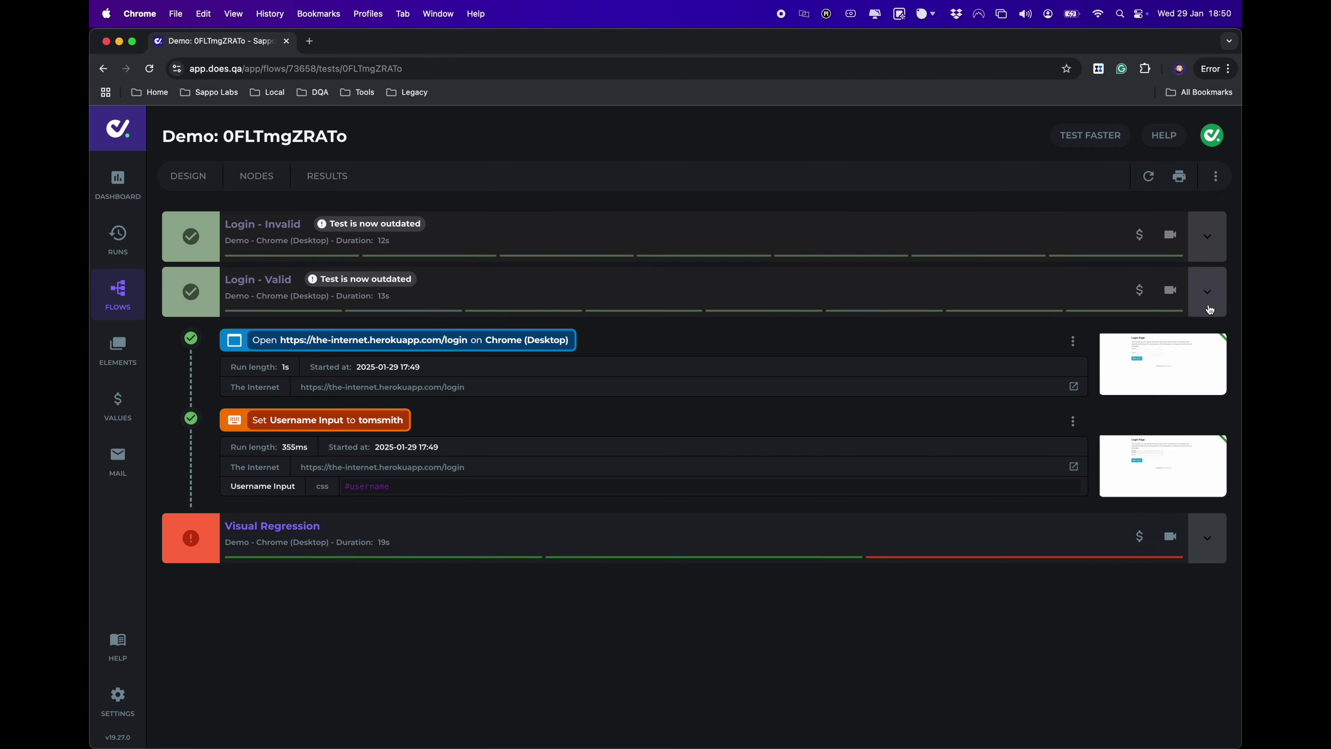
{"action": "left_click", "coordinate": [1213, 366]}
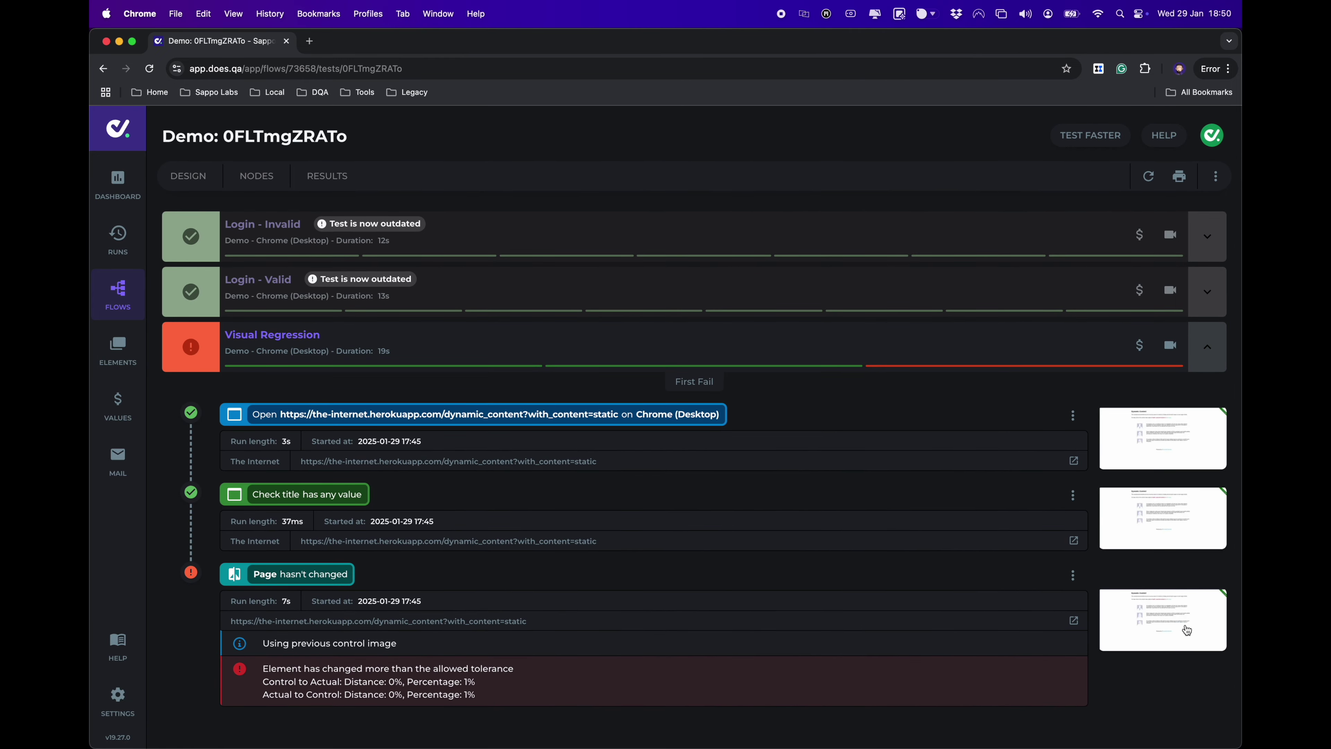
{"action": "left_click", "coordinate": [626, 617]}
{"action": "left_click", "coordinate": [538, 210]}
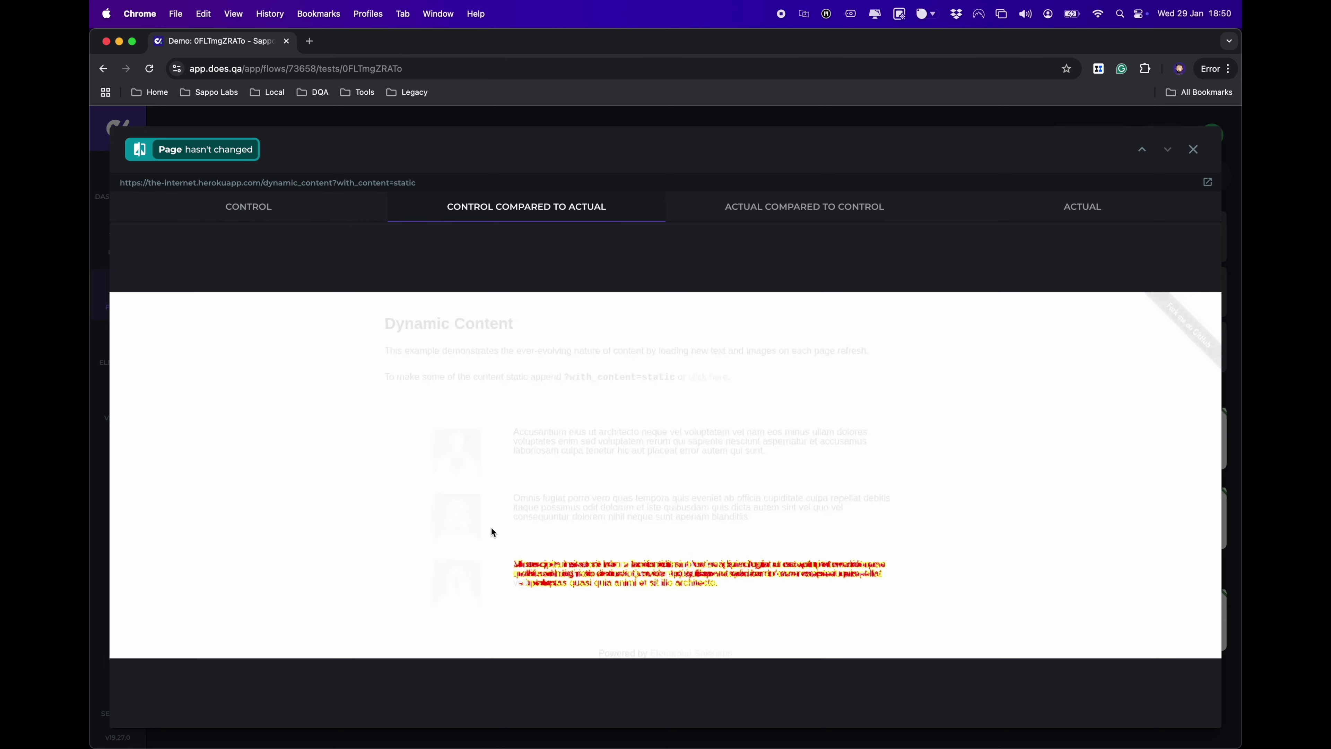
{"action": "left_click", "coordinate": [1193, 149]}
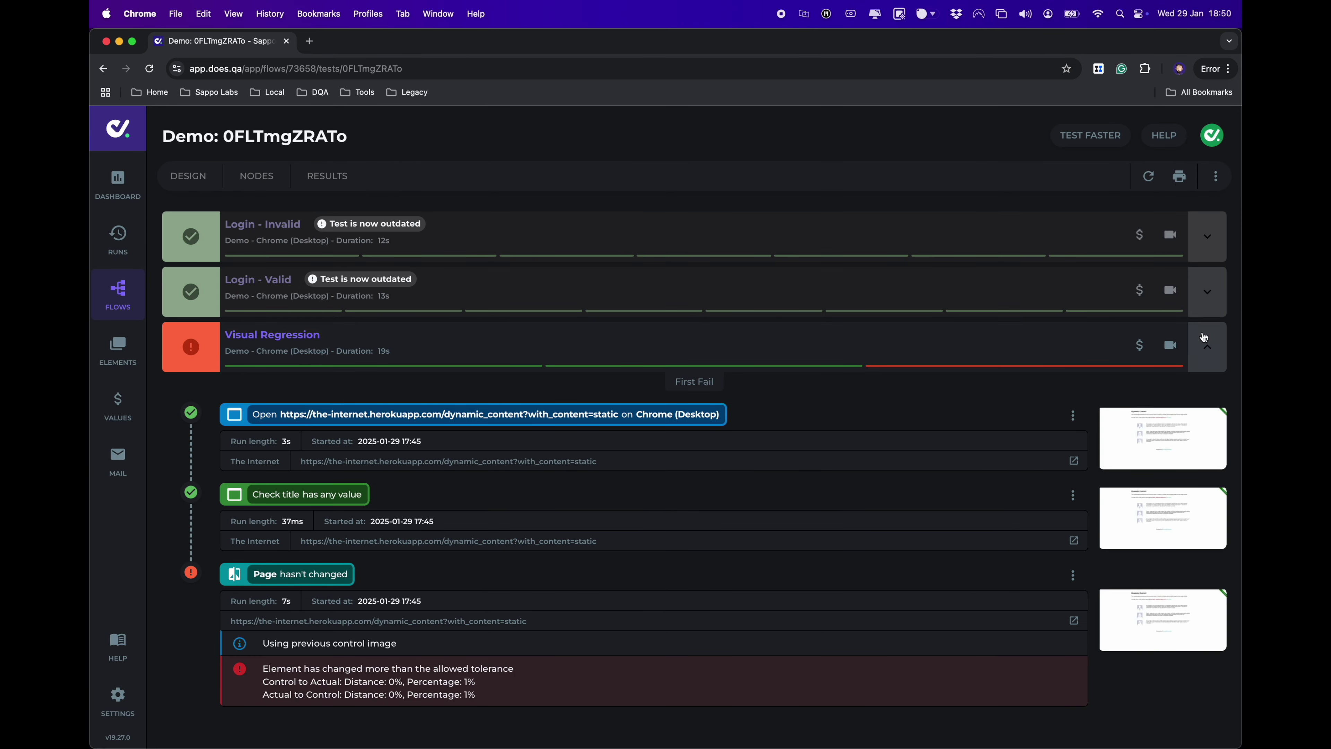
{"action": "left_click", "coordinate": [1207, 345]}
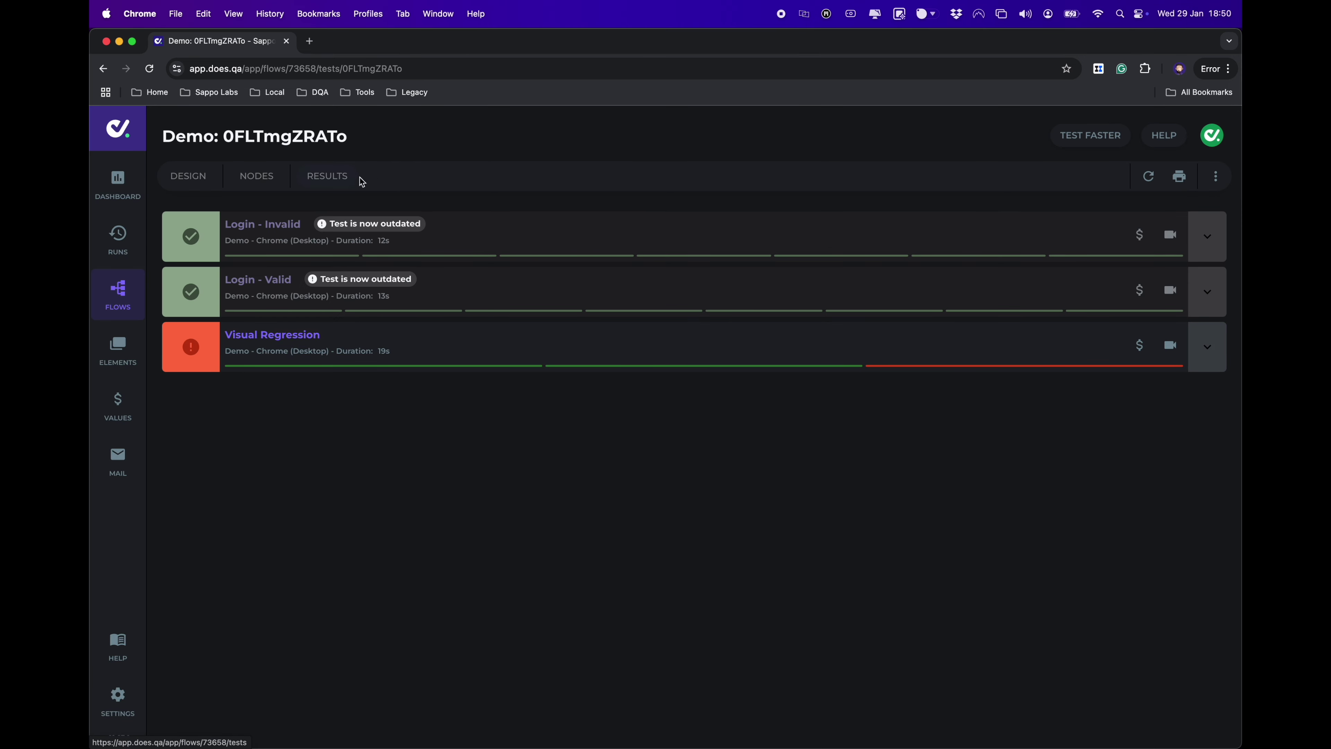
View the help request form and close it without submitting anything
{"action": "left_click", "coordinate": [401, 136]}
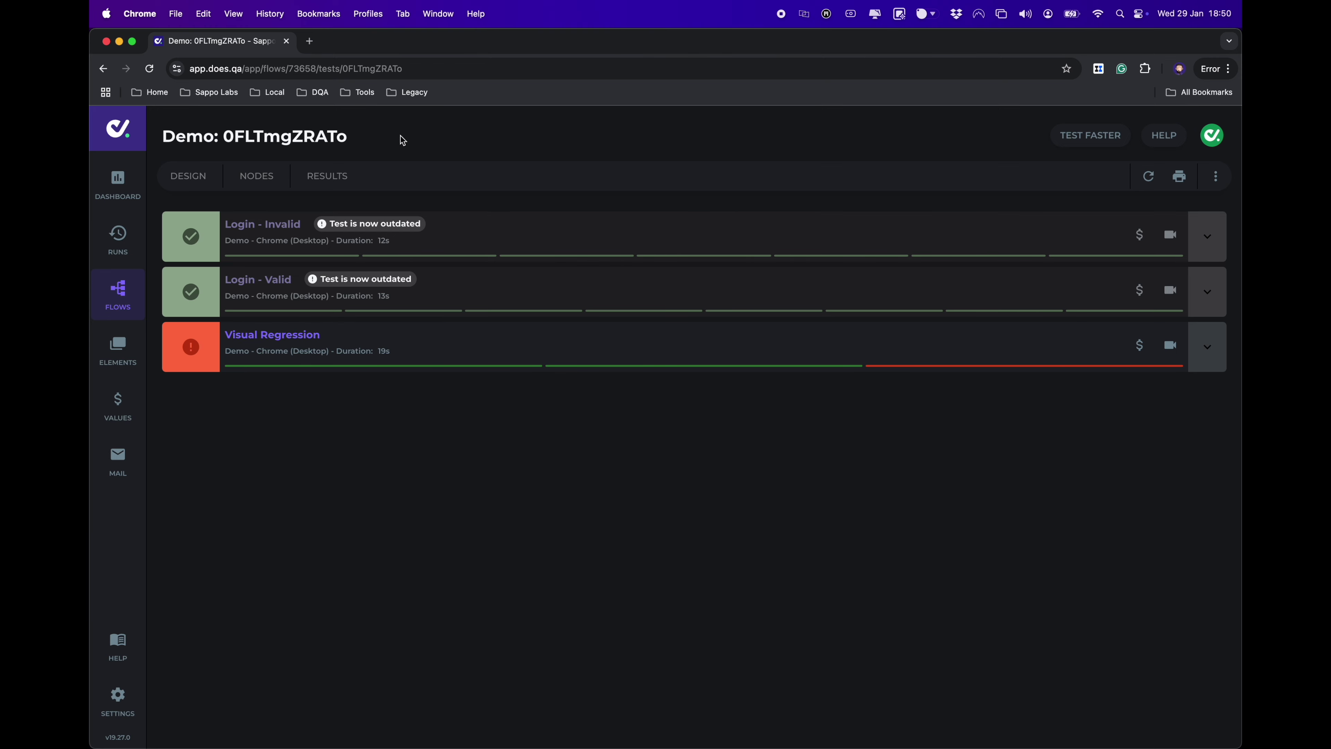
{"action": "left_click", "coordinate": [1164, 135]}
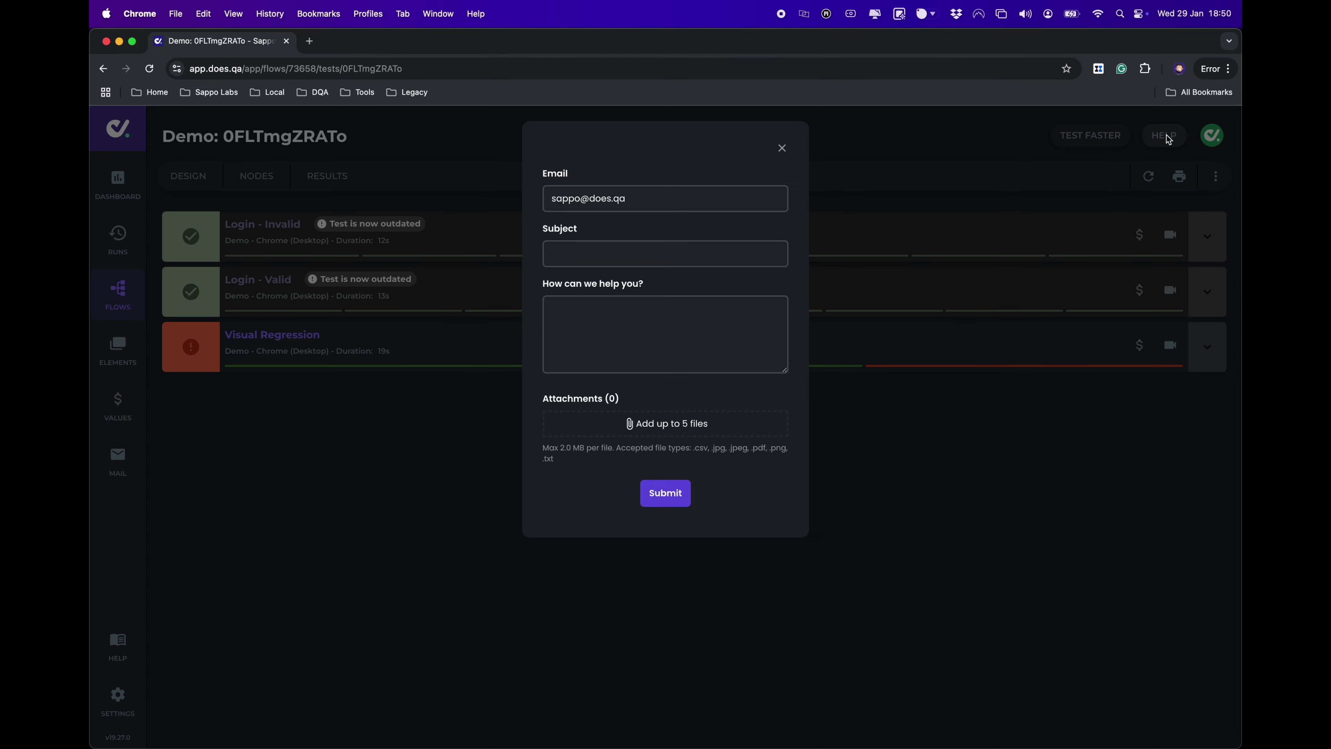
{"action": "left_click", "coordinate": [782, 148]}
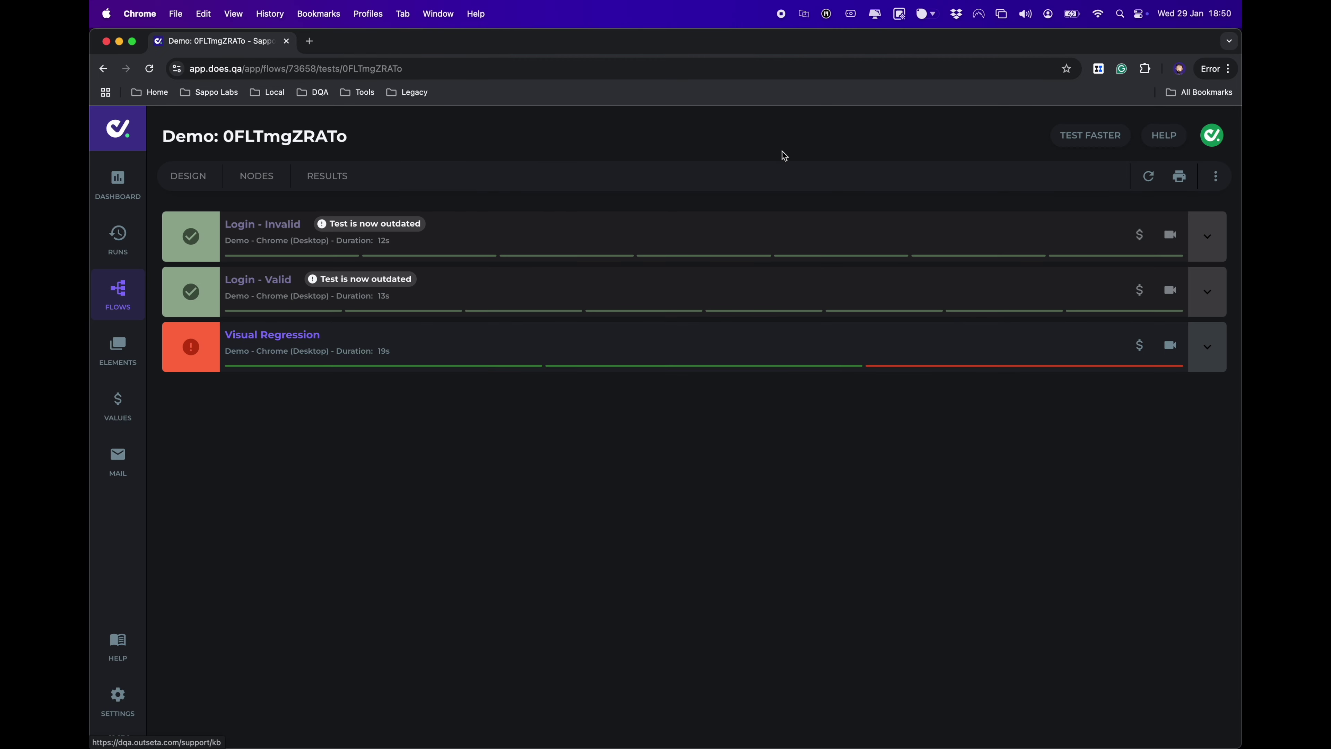